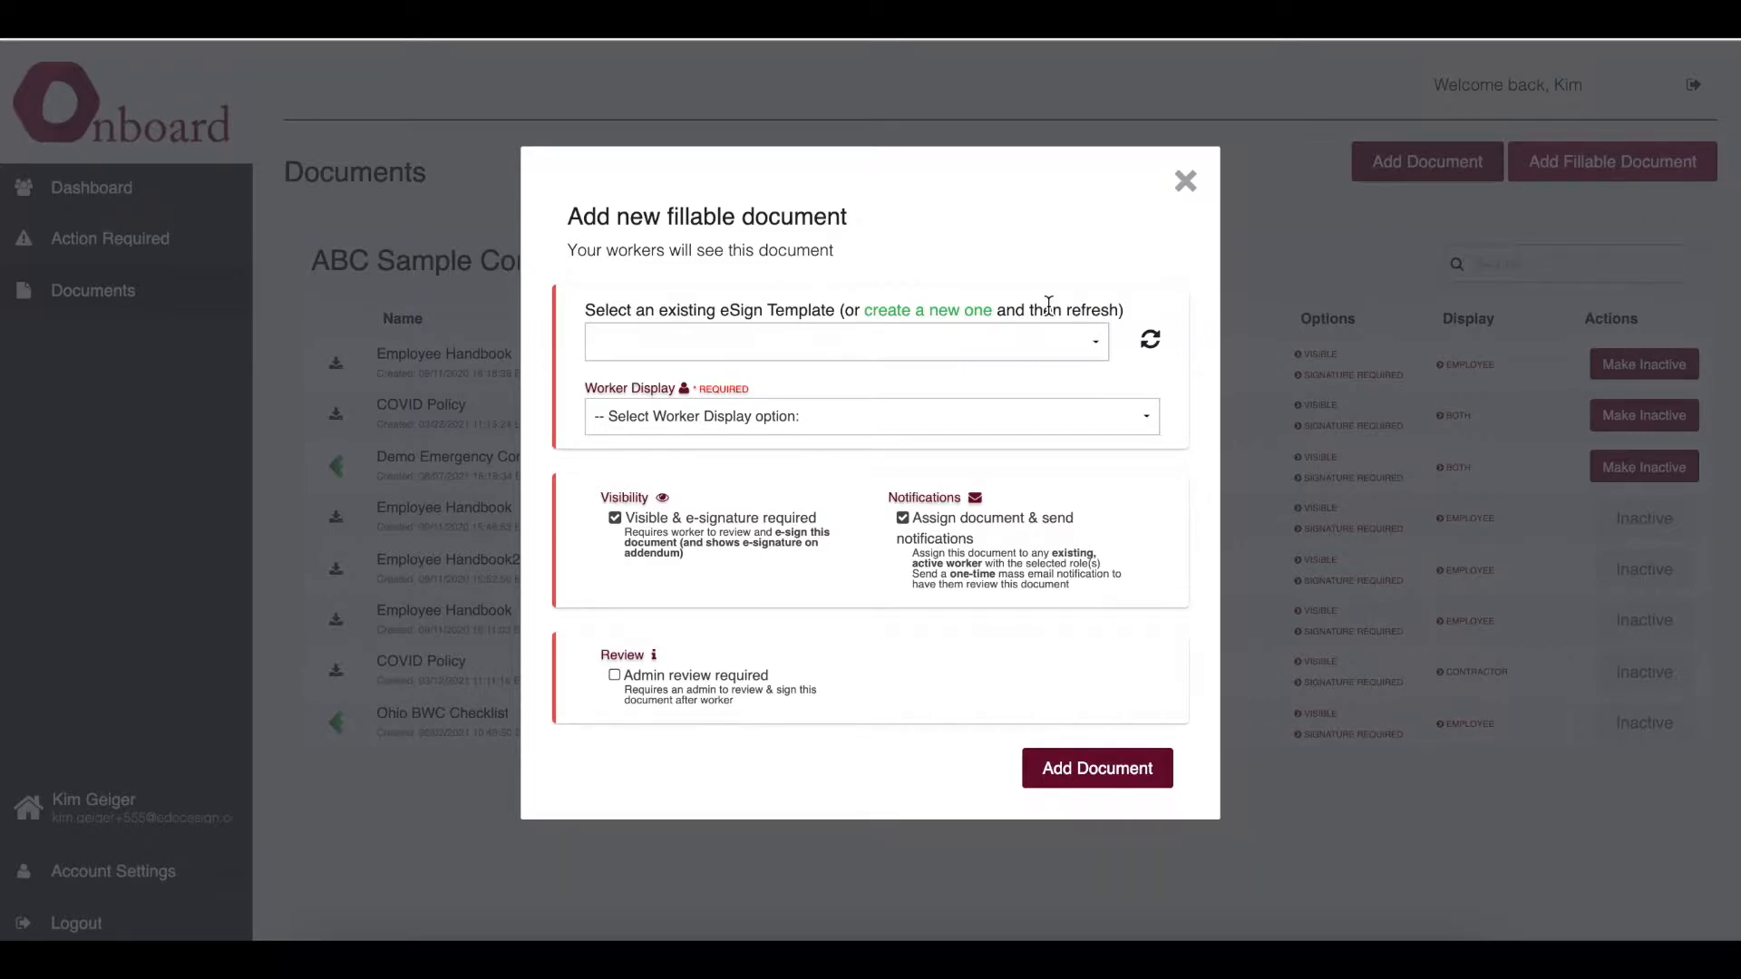
- Follow the link to create a new eSign template and open the document upload dialog
left_click(939, 319)
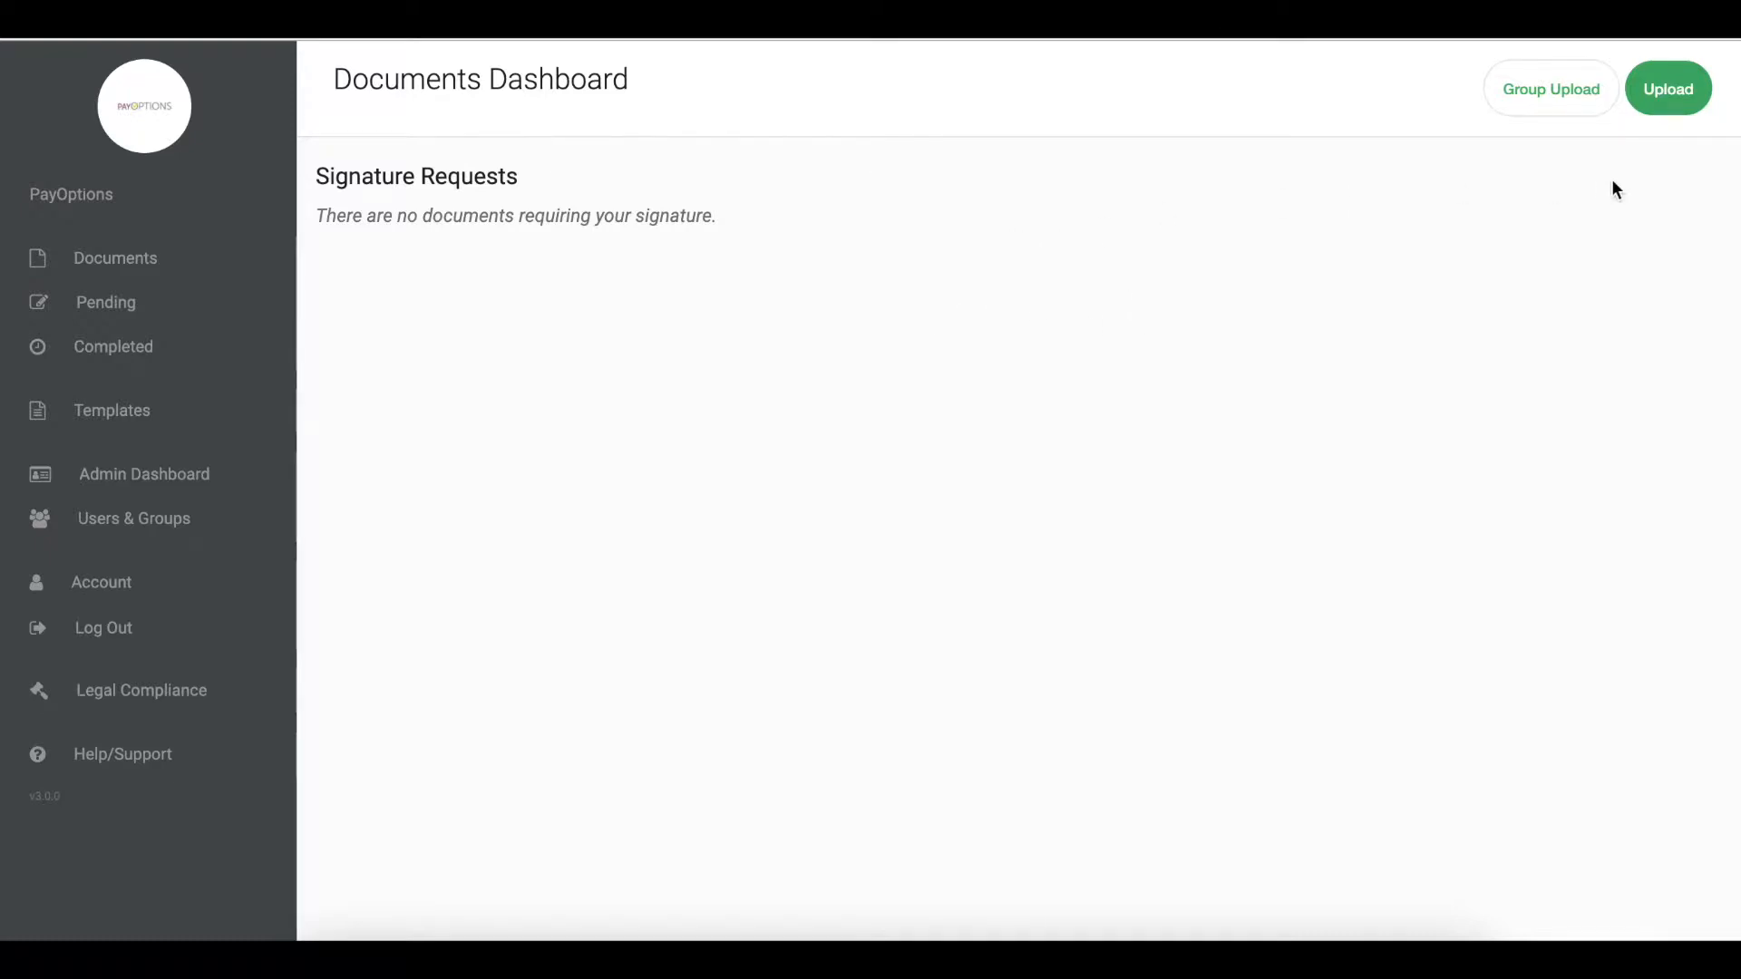
left_click(1678, 88)
left_click(1678, 89)
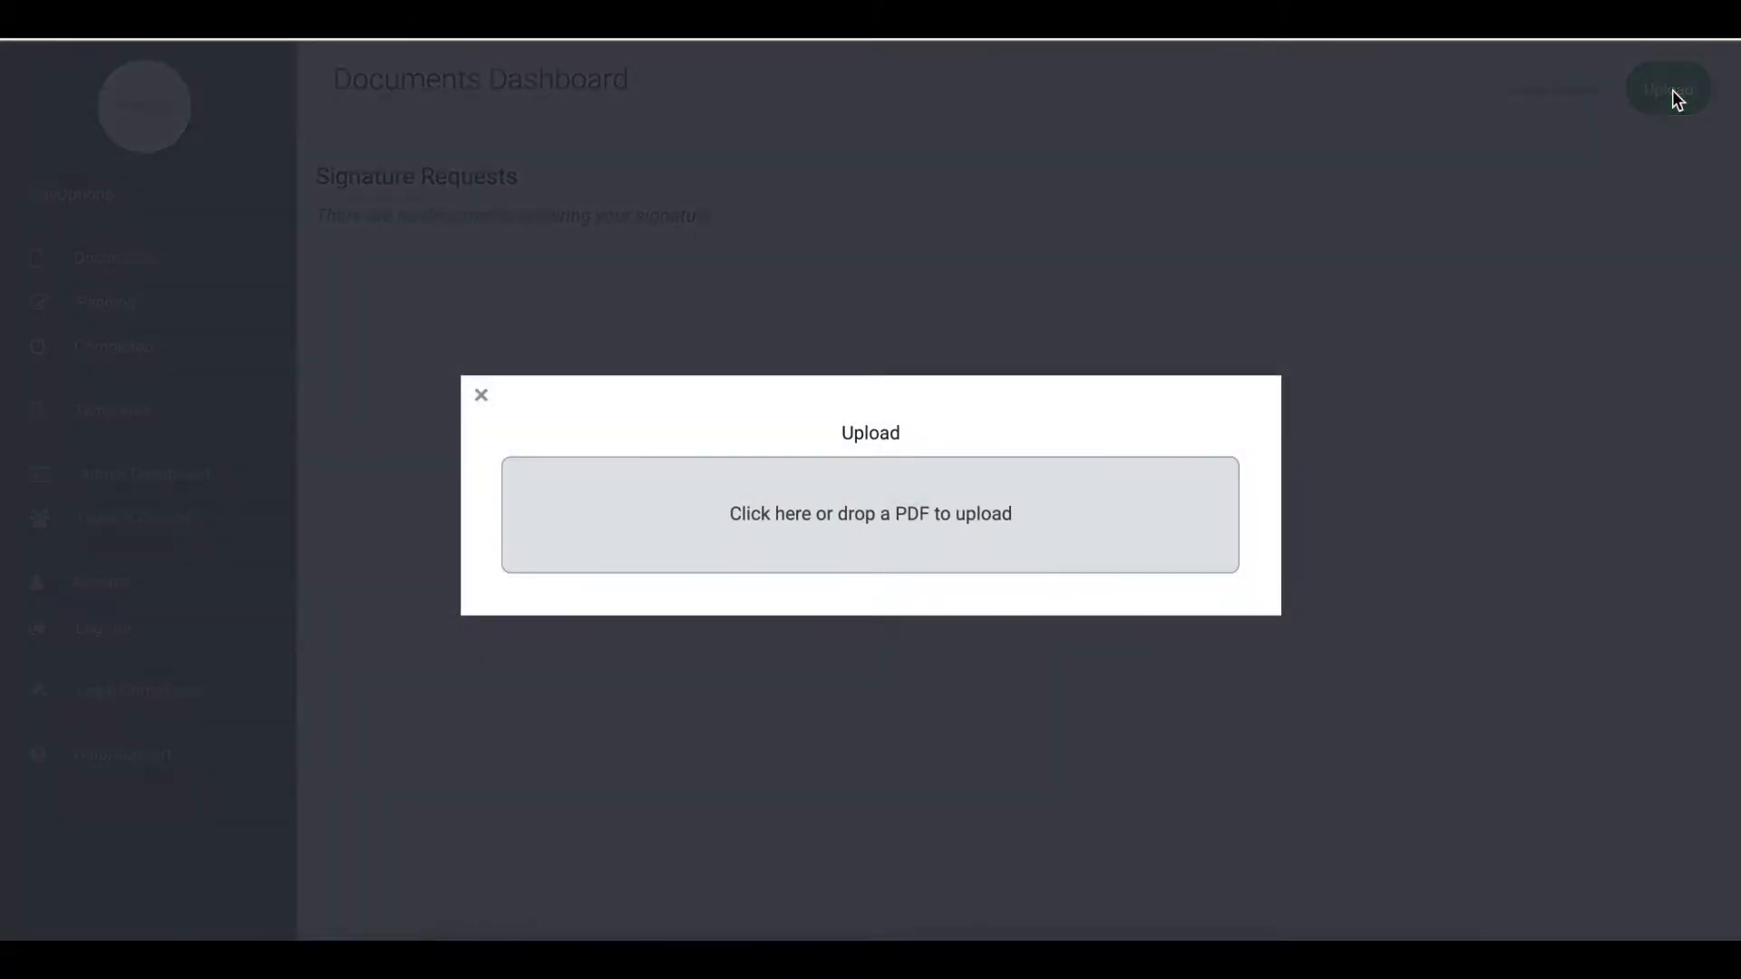
- Upload a PDF form from the Desktop folder as the new template document
left_click(972, 505)
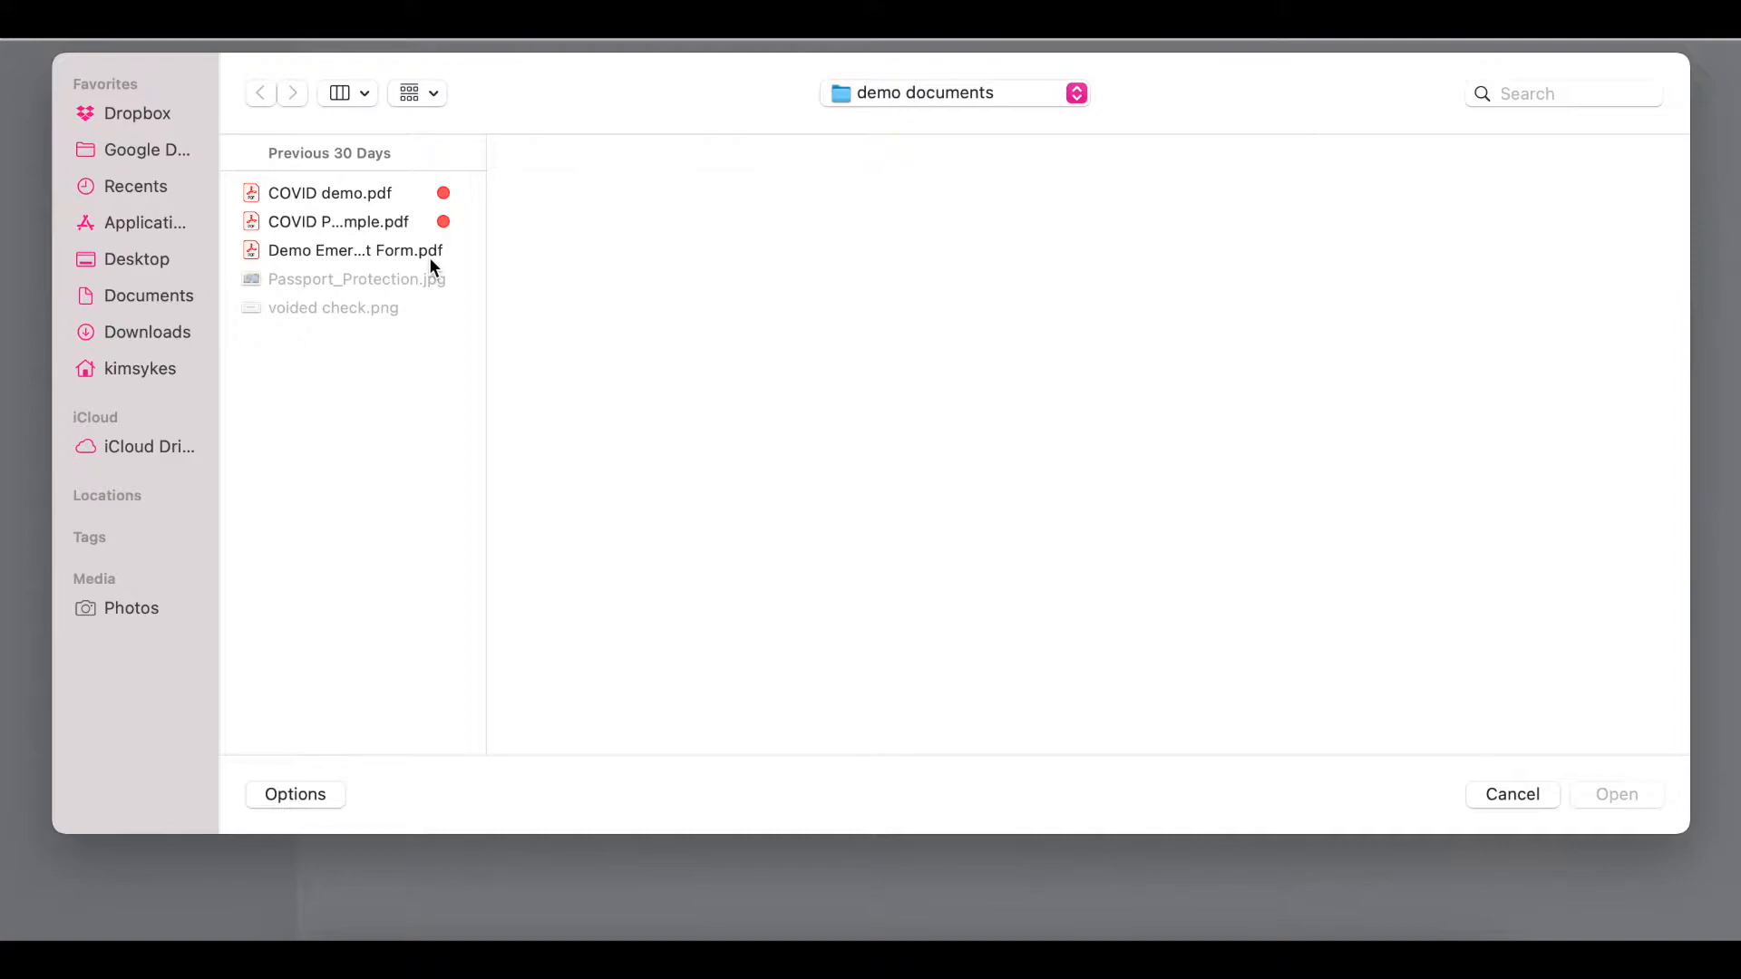
left_click(179, 258)
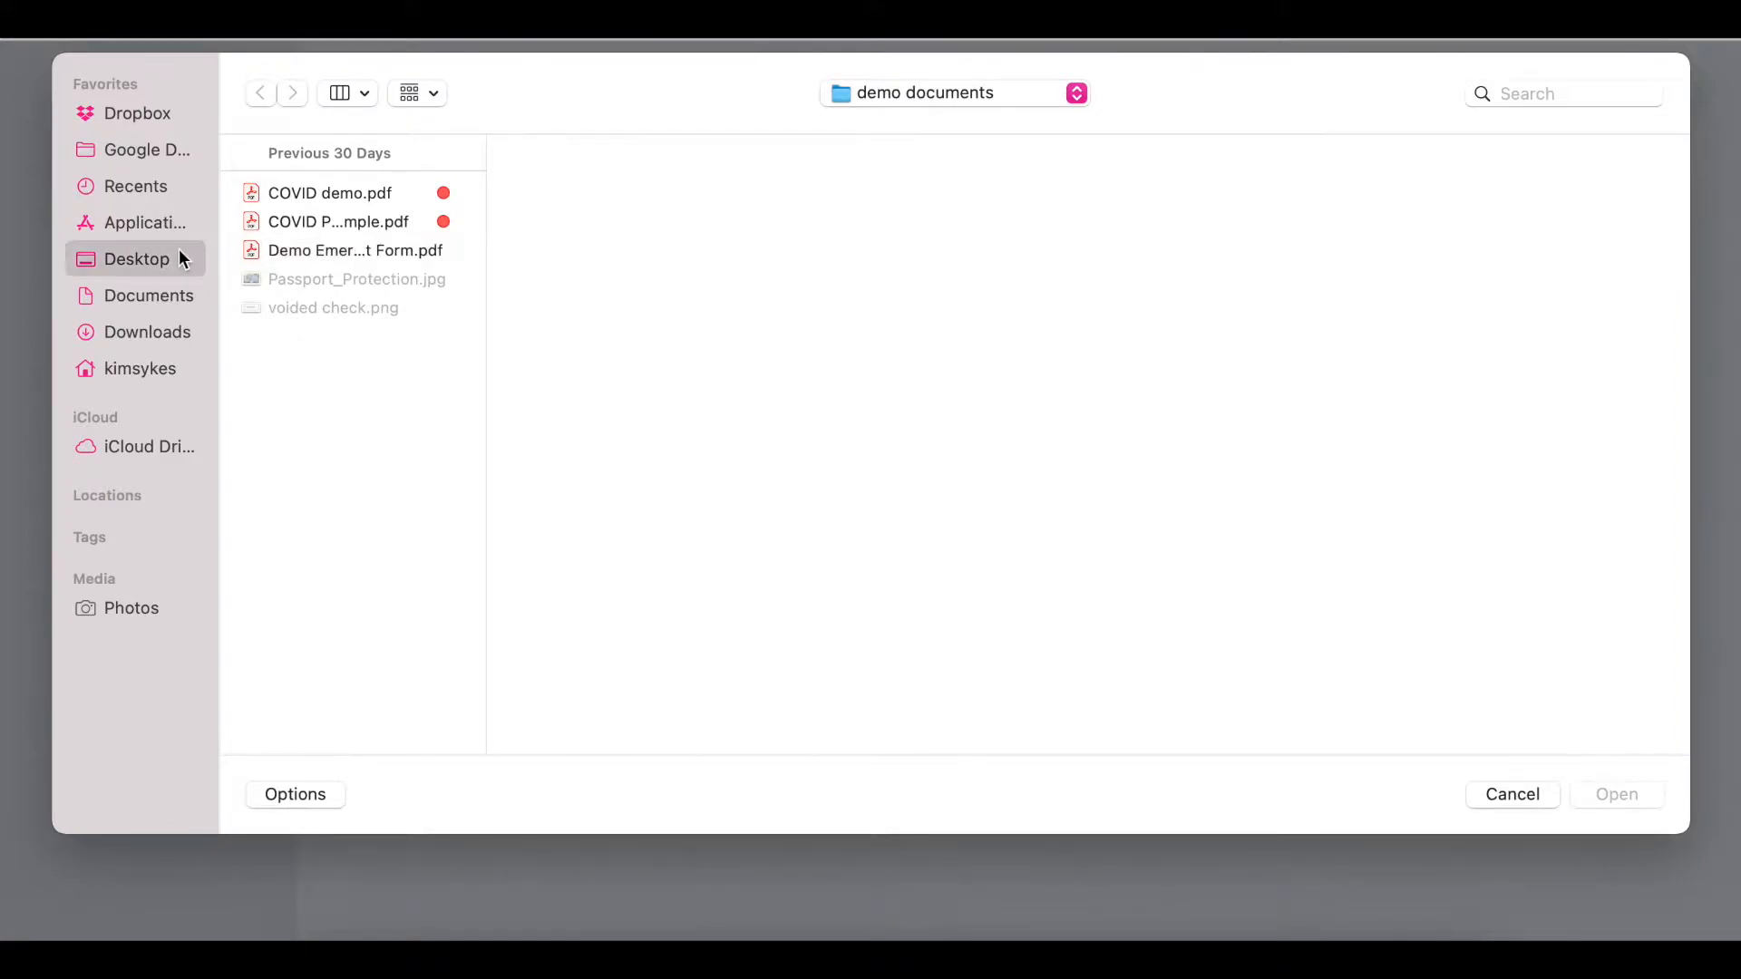
double_click(361, 223)
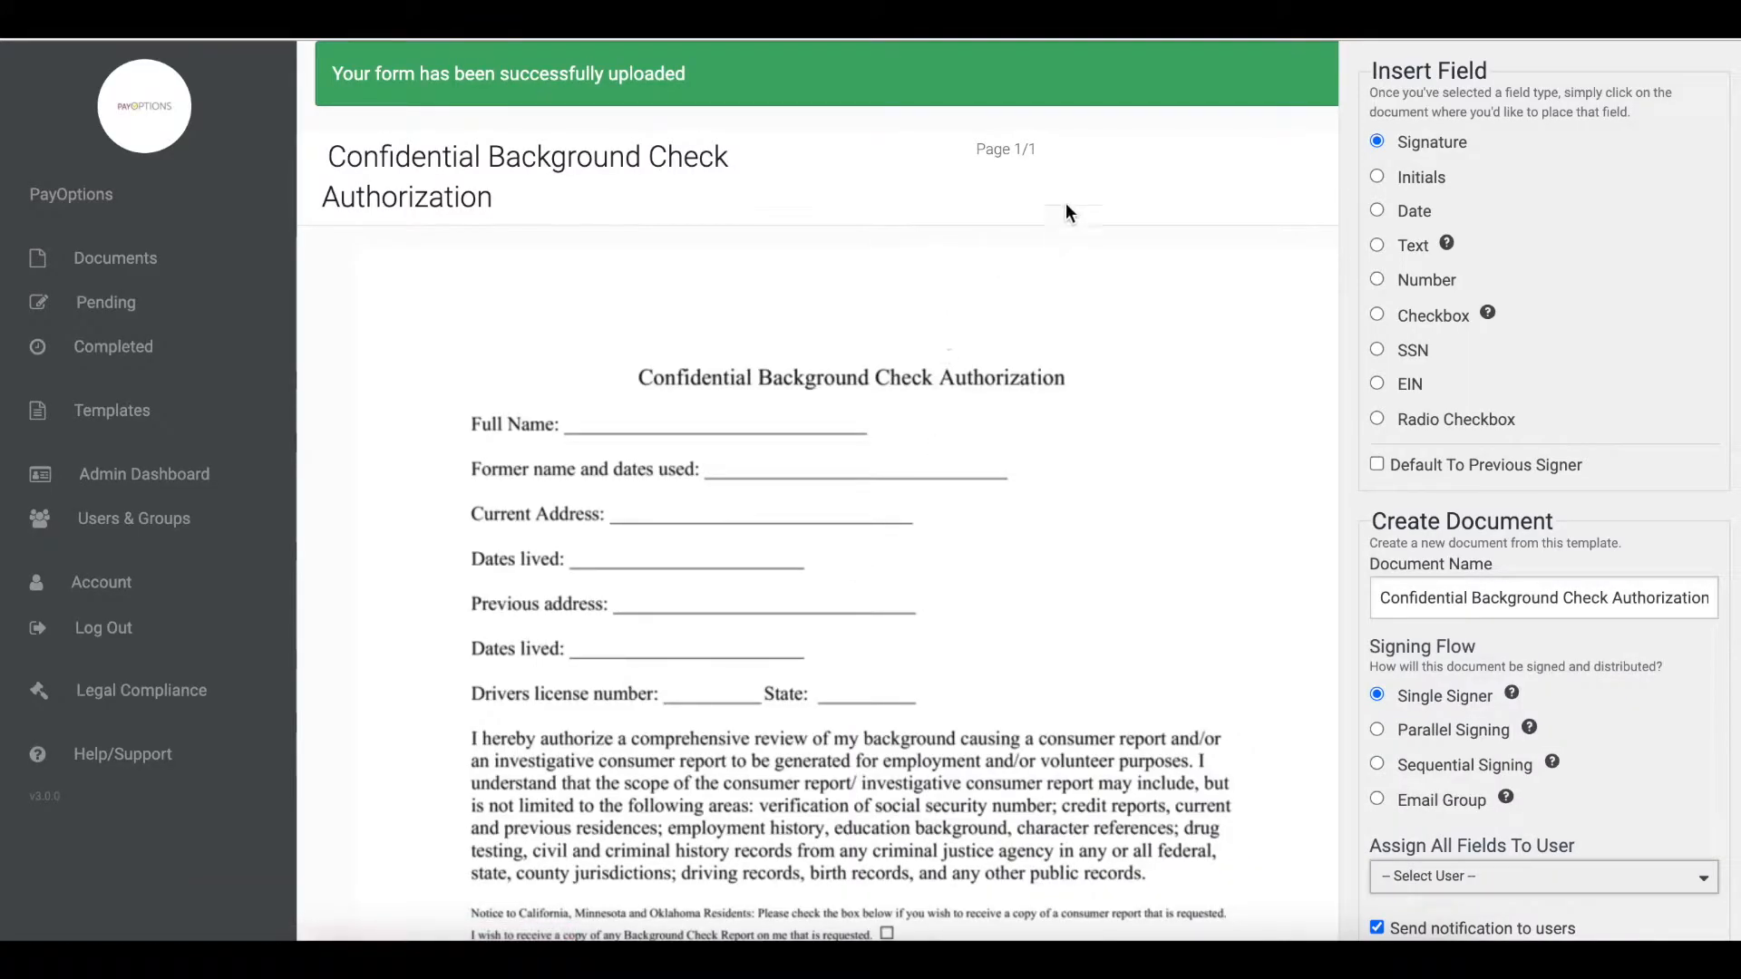
- Place a Text field on the Full Name line and align it to the start of the line
scroll(1075, 281, "down", 2)
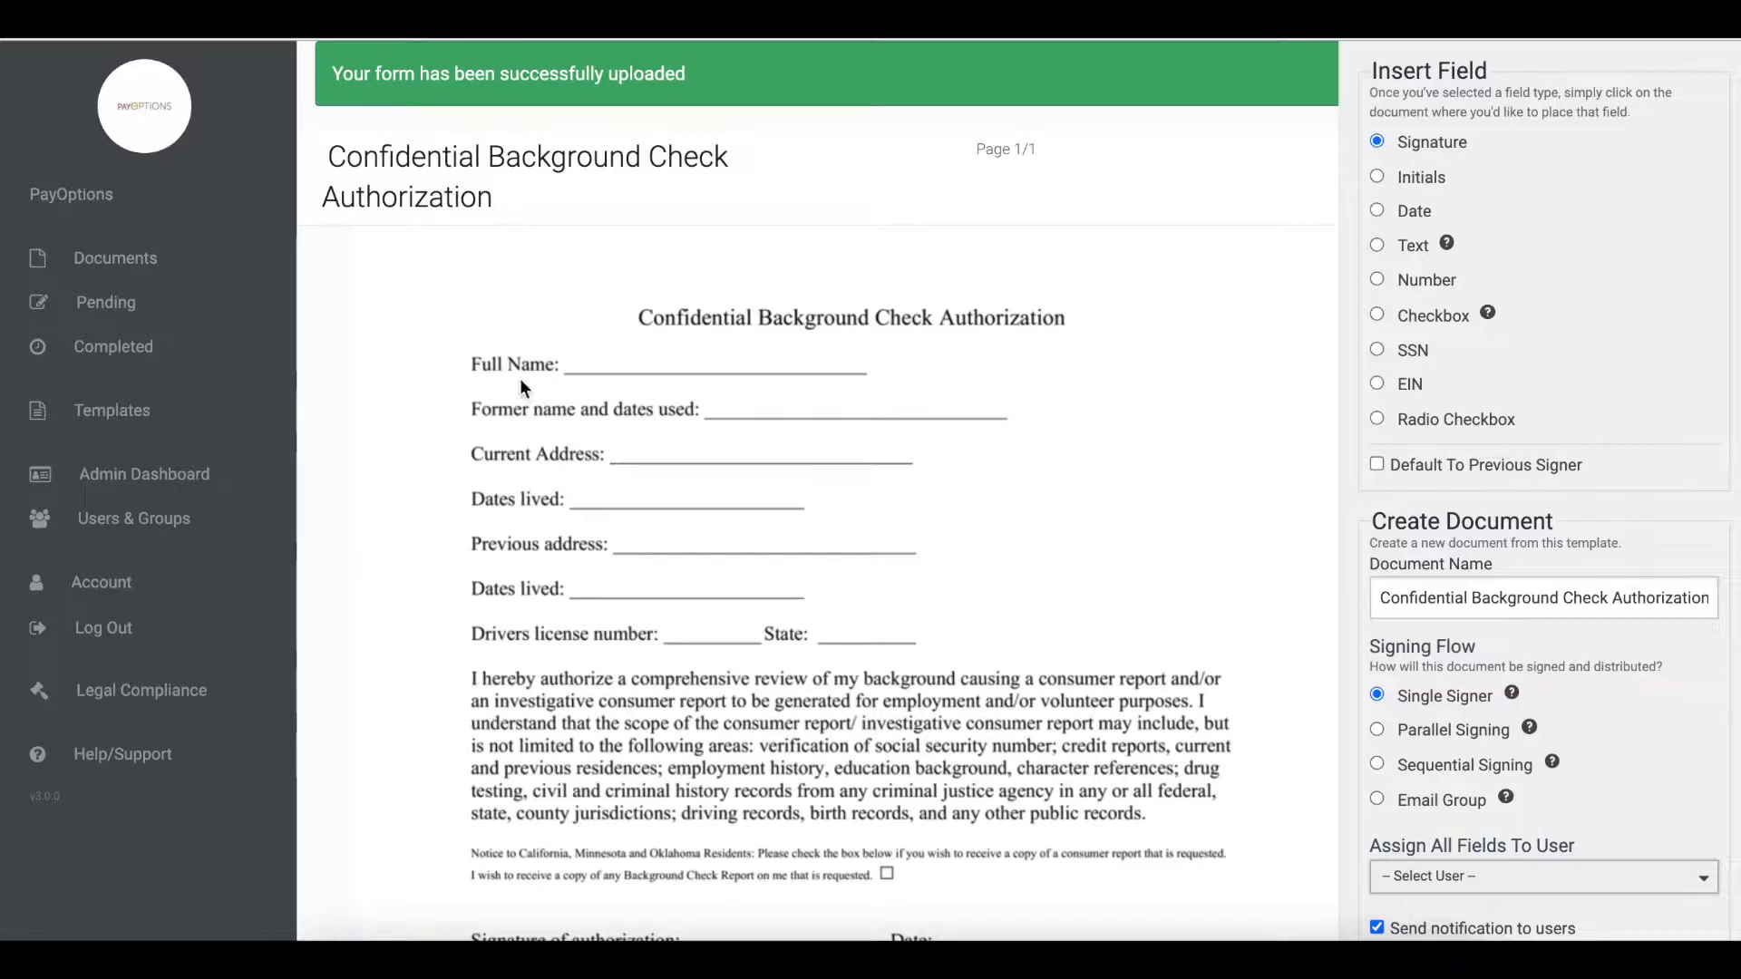
left_click(1377, 245)
left_click(573, 363)
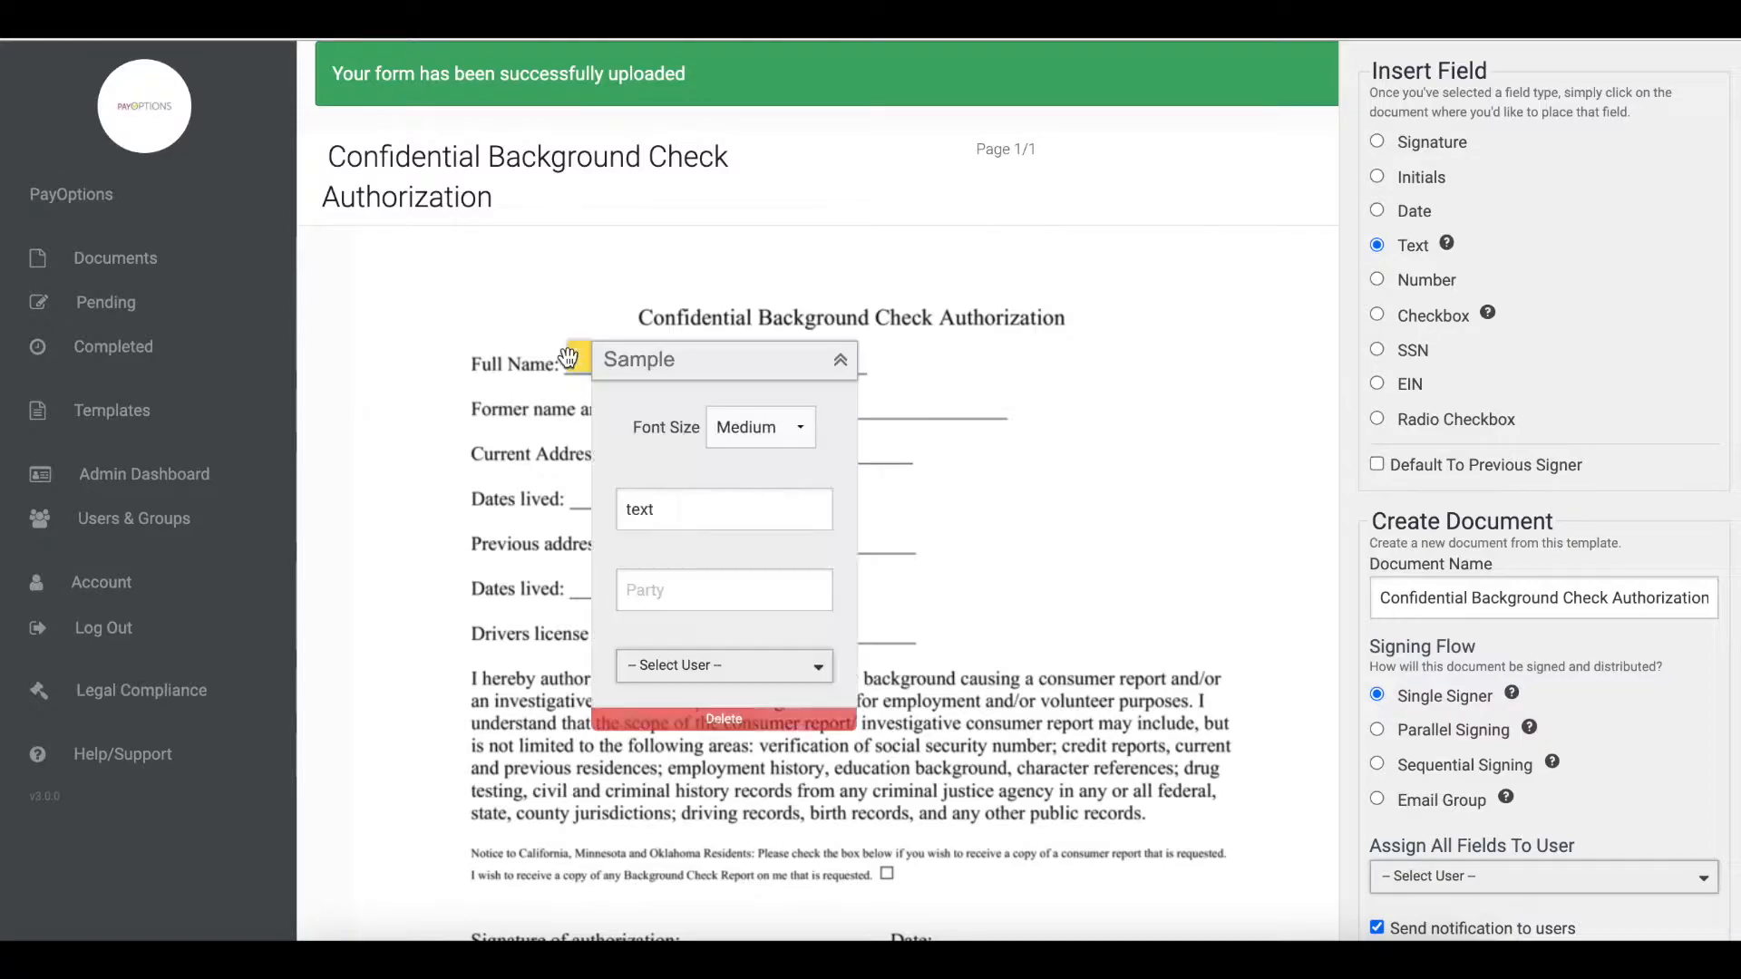
left_click(843, 366)
left_click_drag(578, 359, 539, 360)
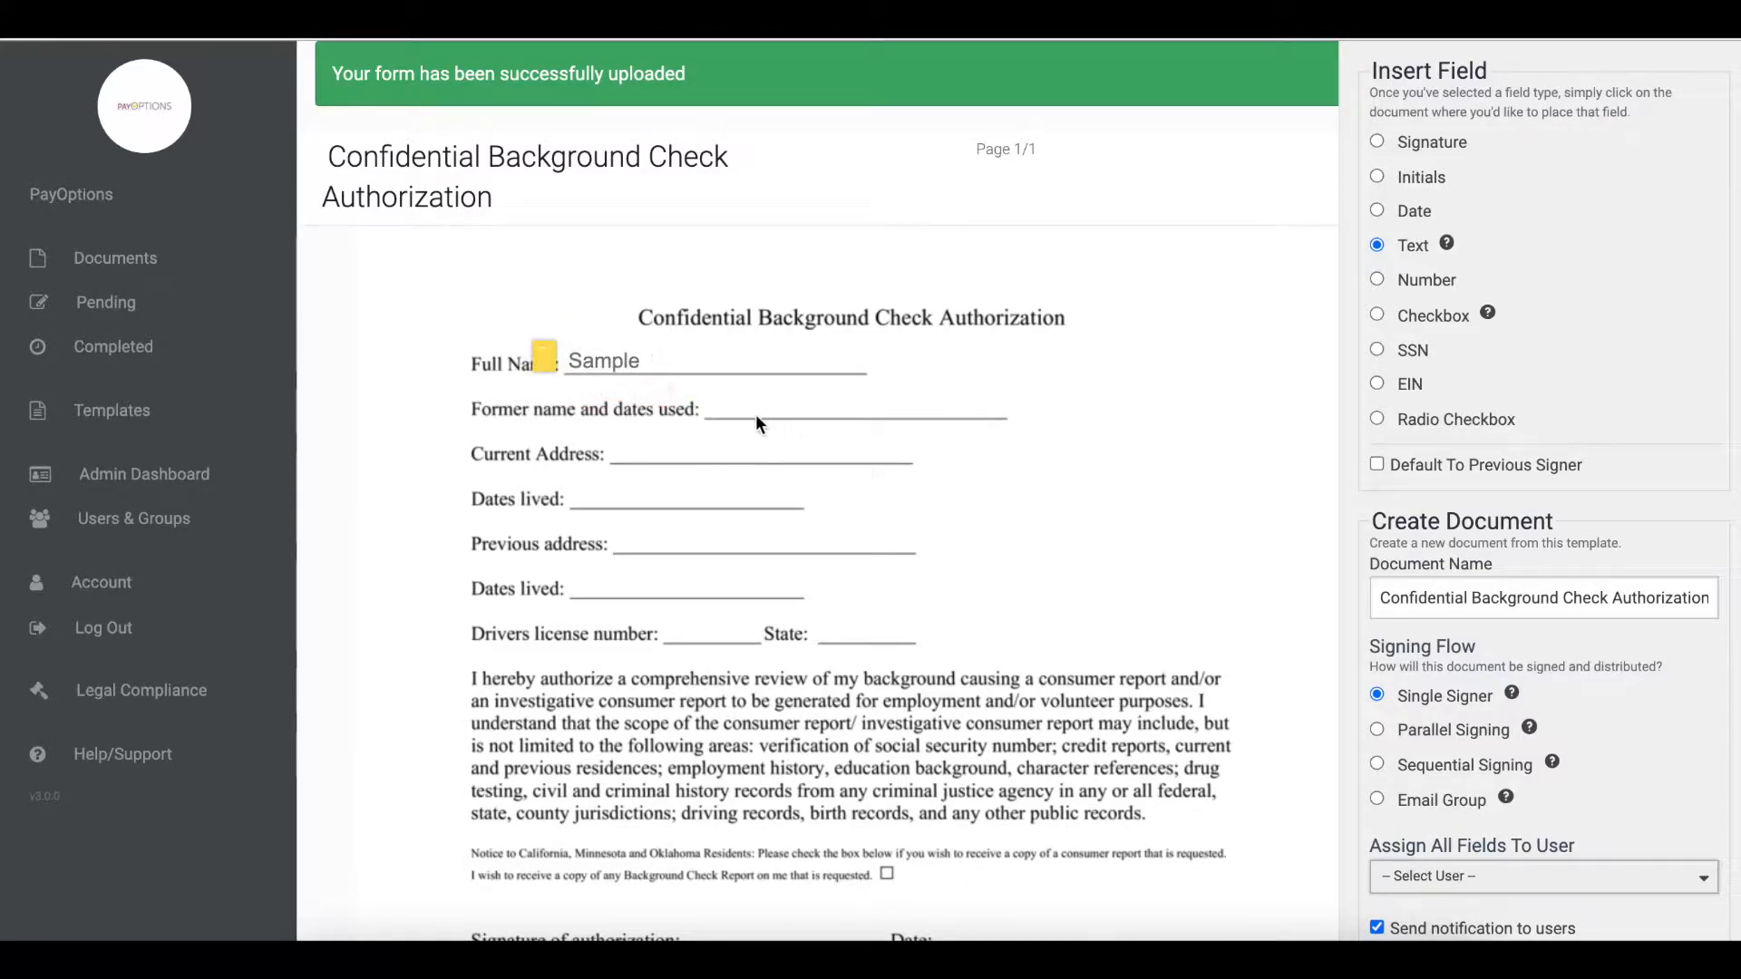
- Place a Text field on the Former name and dates used line and align it
left_click(720, 408)
left_click(991, 406)
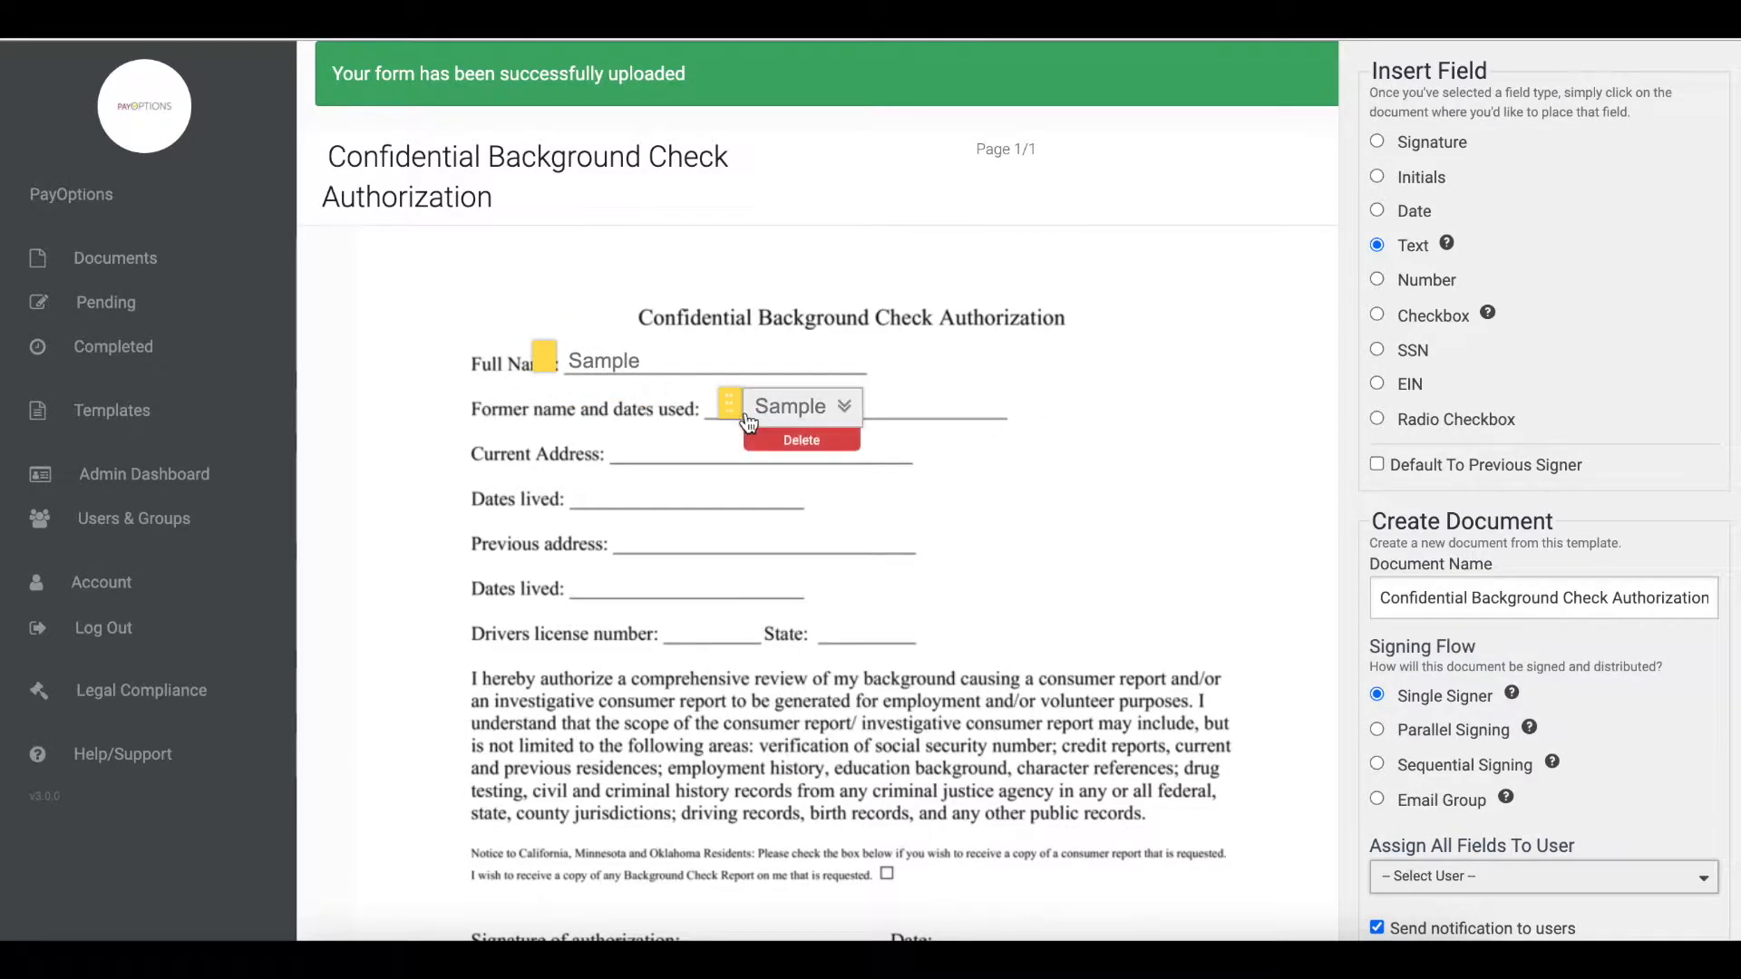
left_click_drag(715, 406, 676, 400)
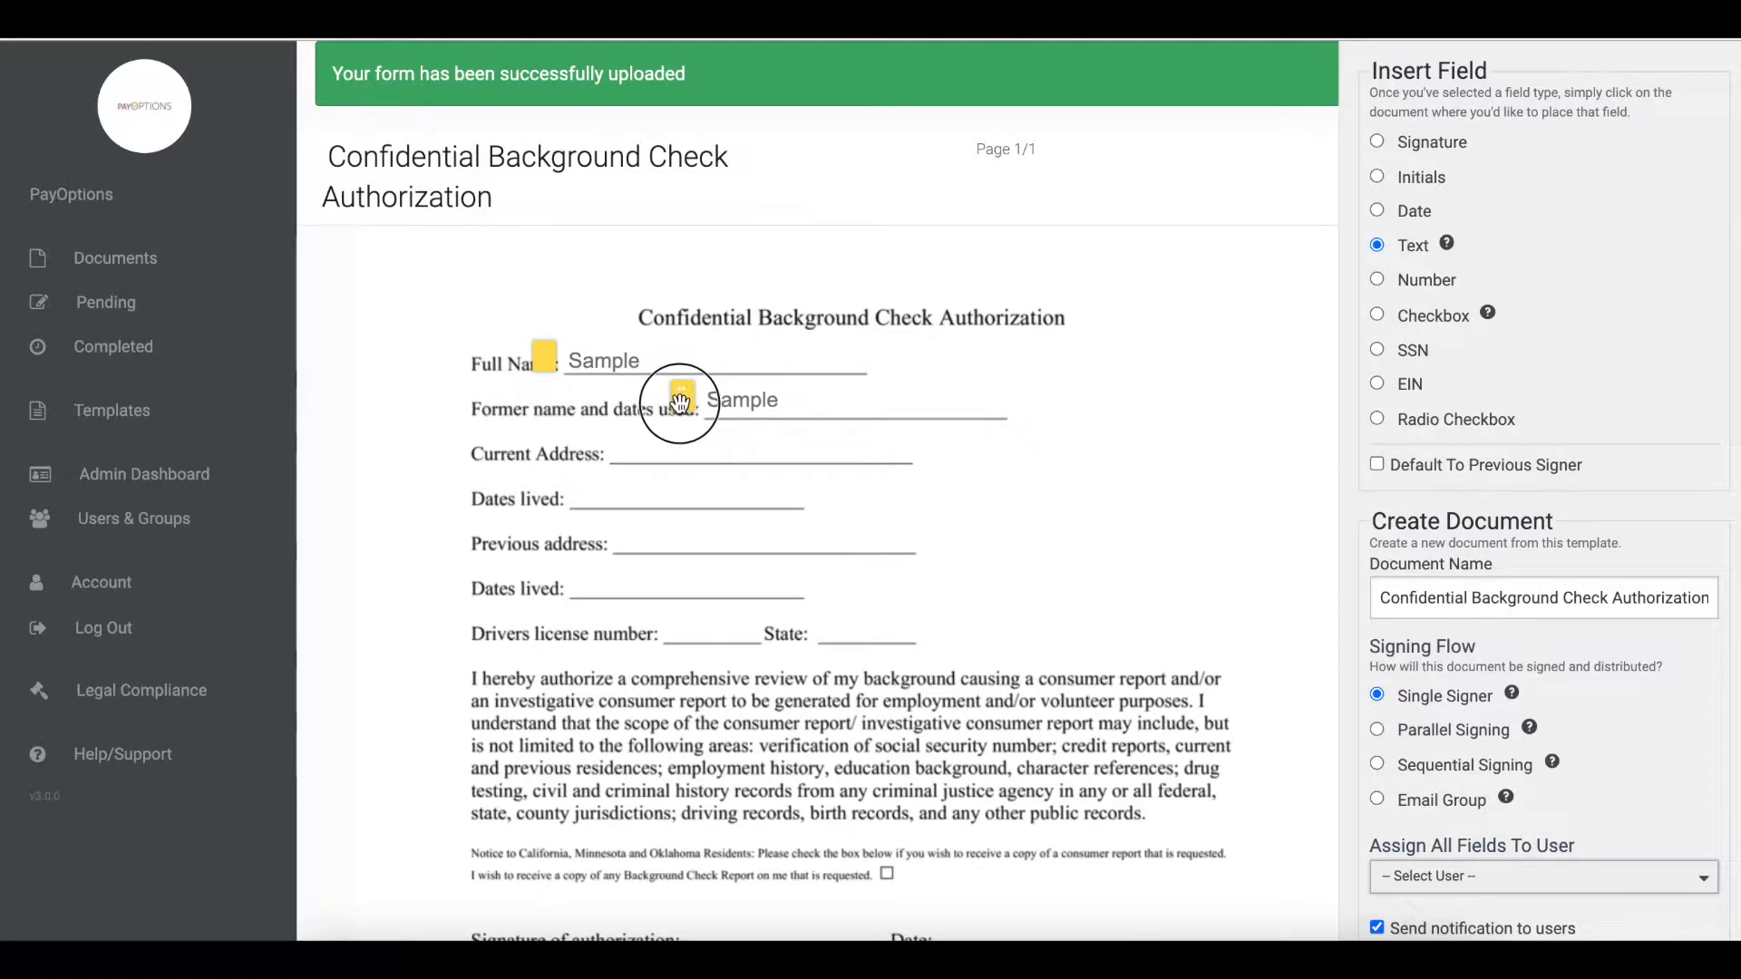
- Place a Text field on the Current Address line and align it
left_click(627, 449)
left_click(892, 450)
left_click_drag(624, 449, 578, 445)
- Place a Text field on the first Dates lived line with Medium font size and align it
left_click(591, 494)
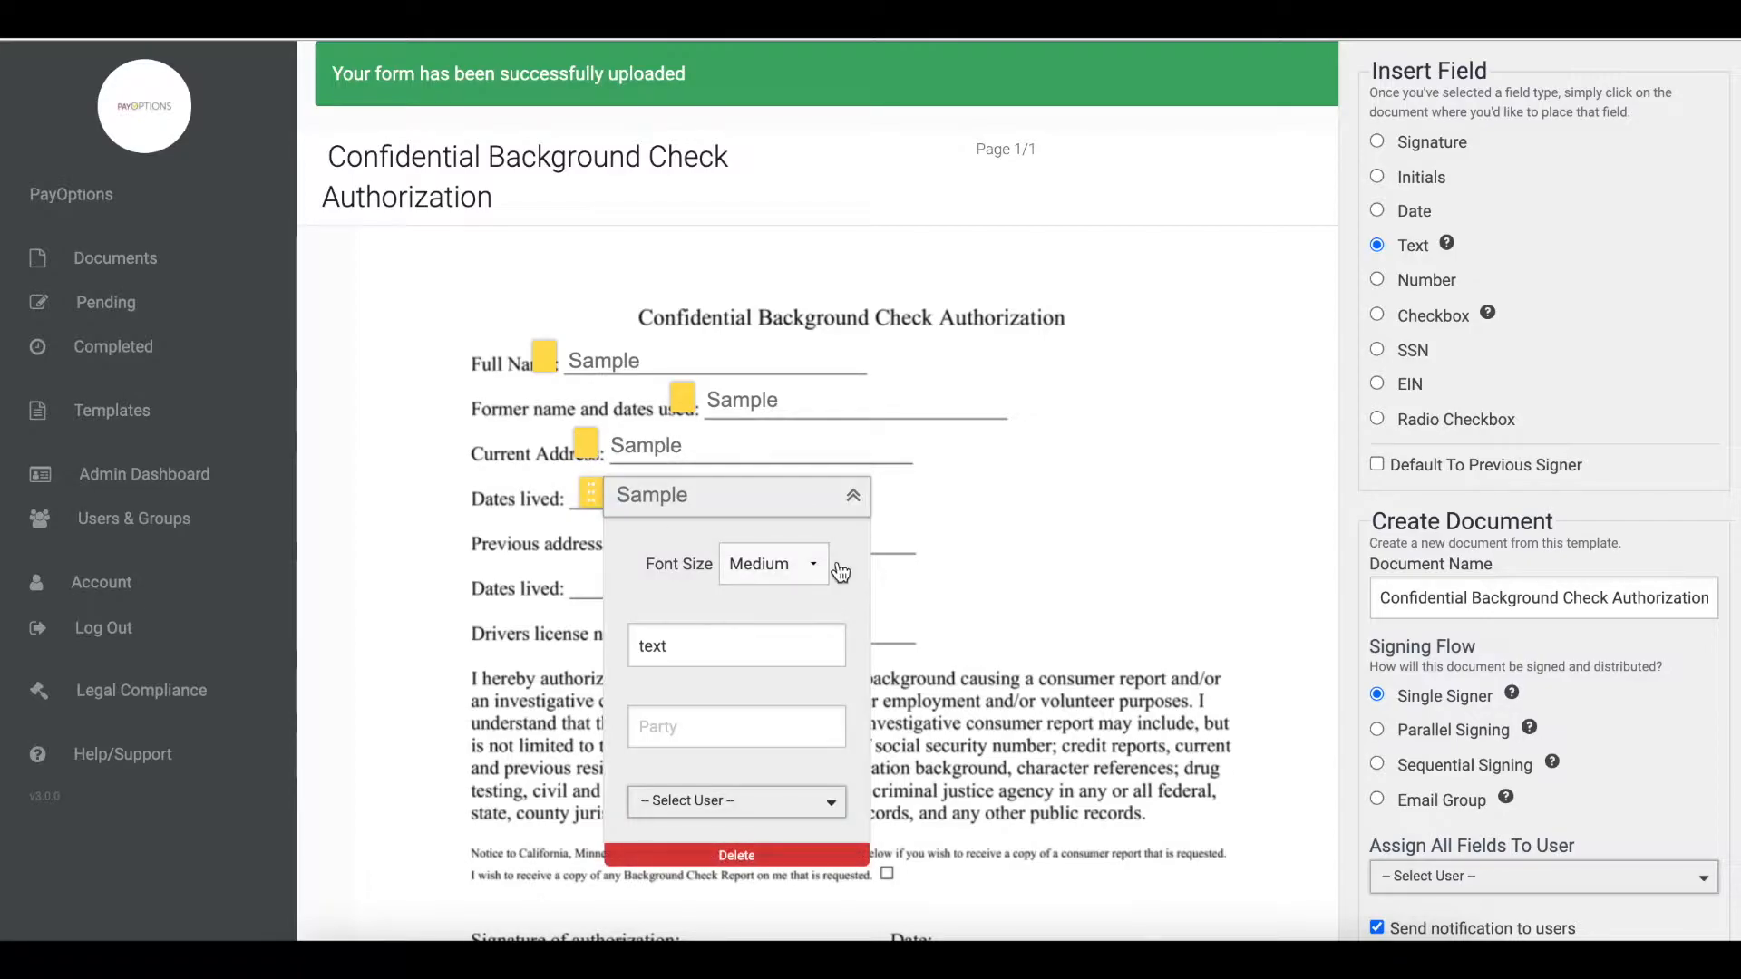
left_click(823, 563)
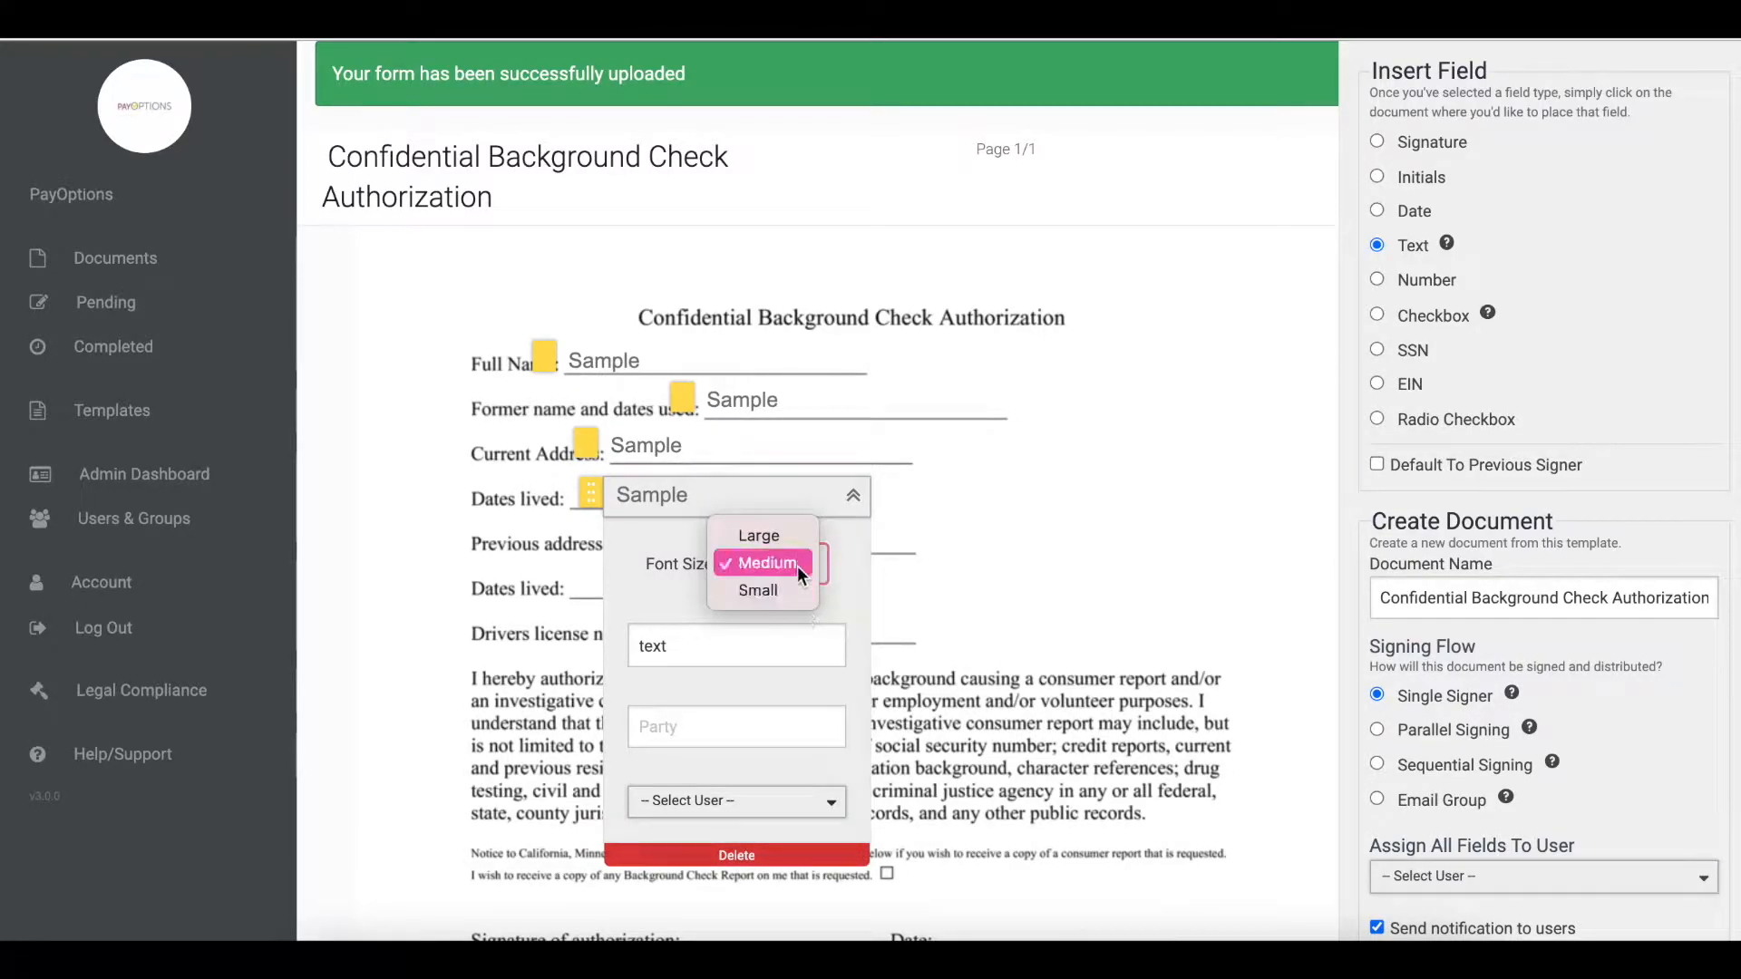
left_click(796, 568)
left_click(853, 496)
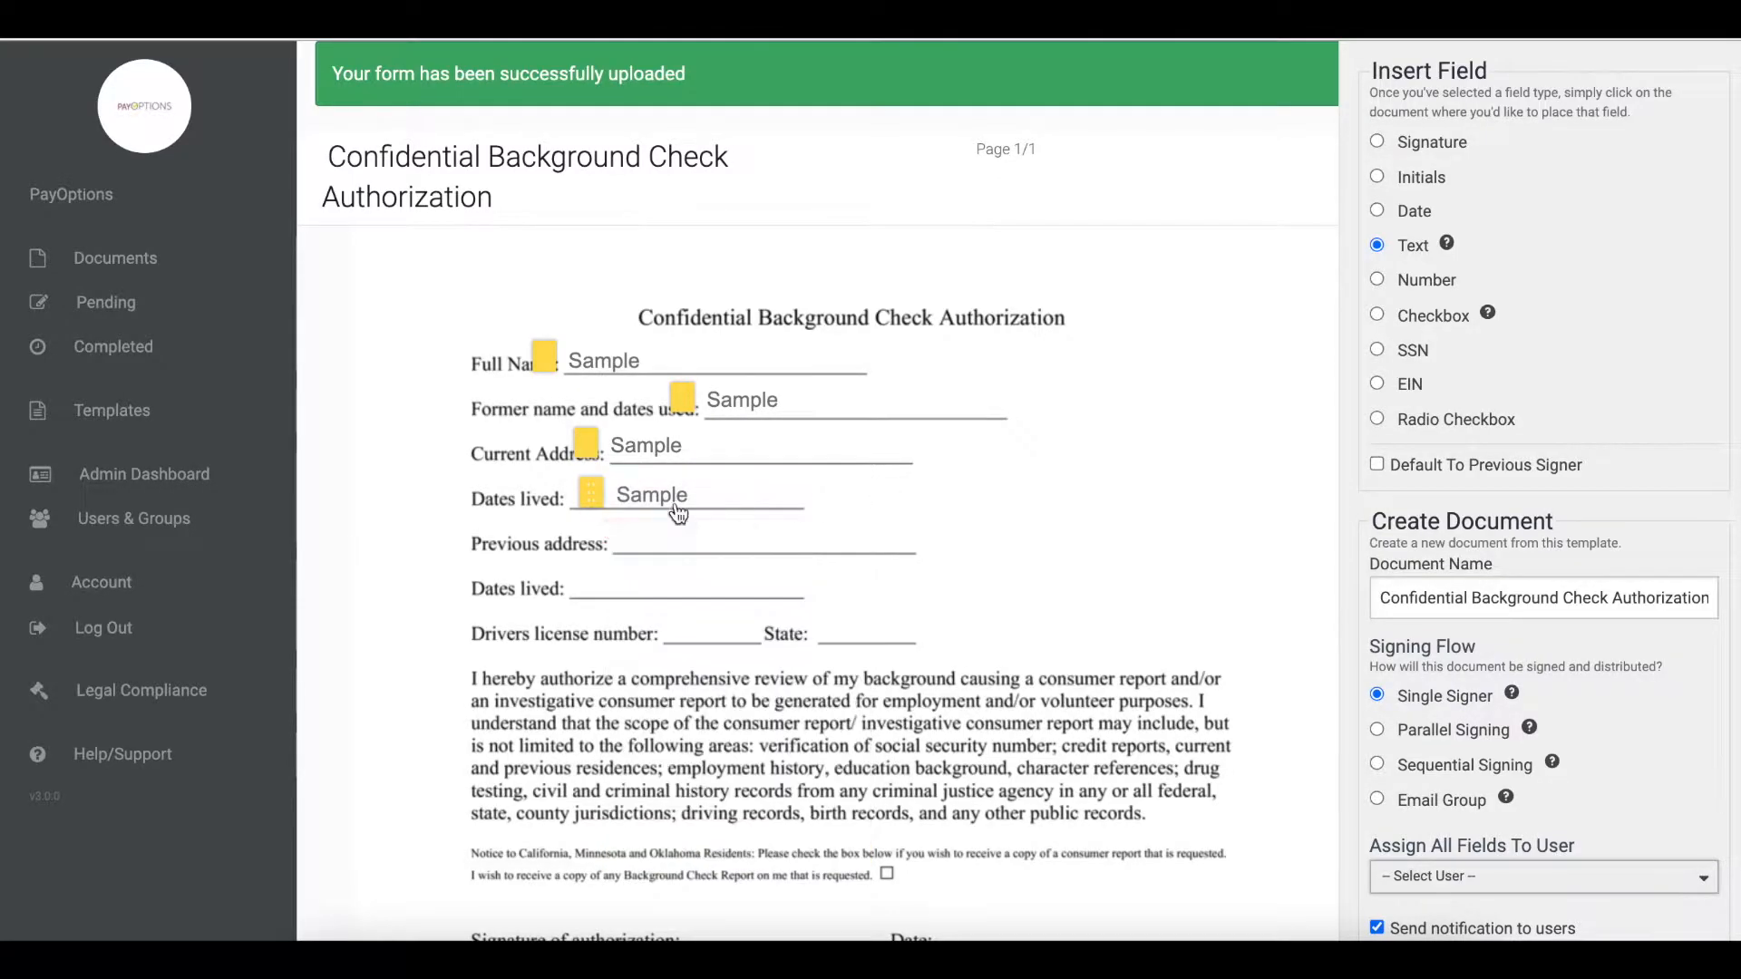
left_click_drag(589, 490, 547, 490)
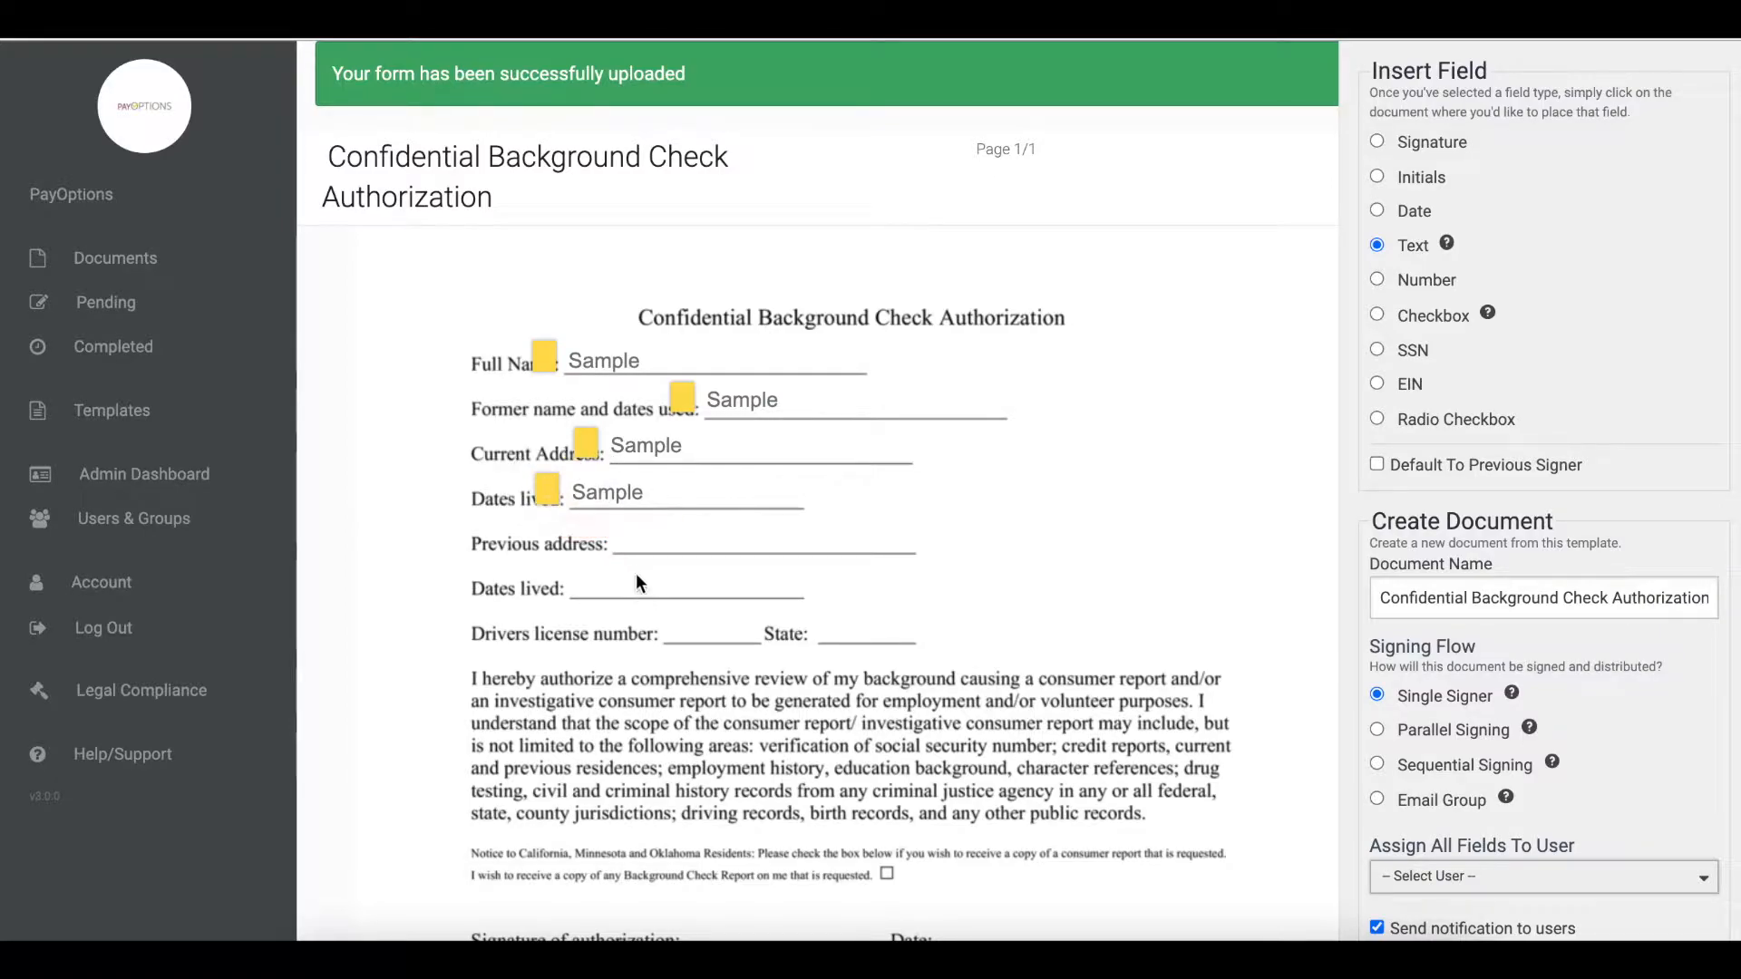
- Place a Text field on the Previous address line and align it
left_click(626, 548)
left_click(886, 557)
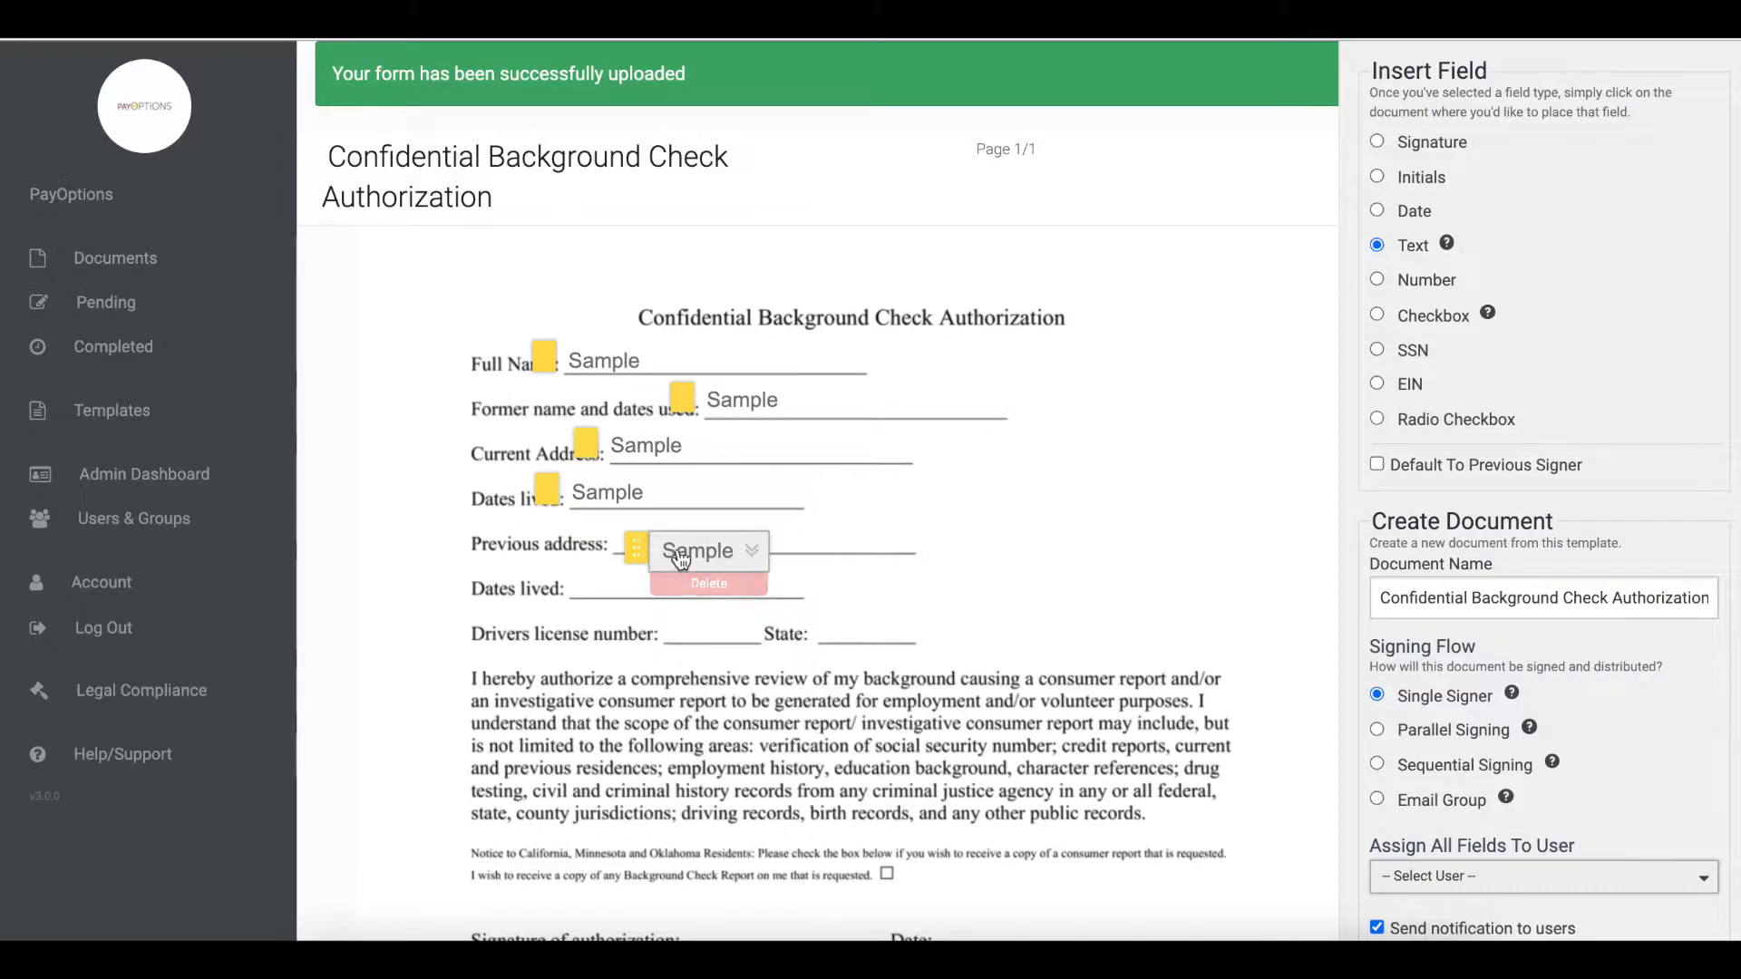
left_click_drag(638, 550, 592, 537)
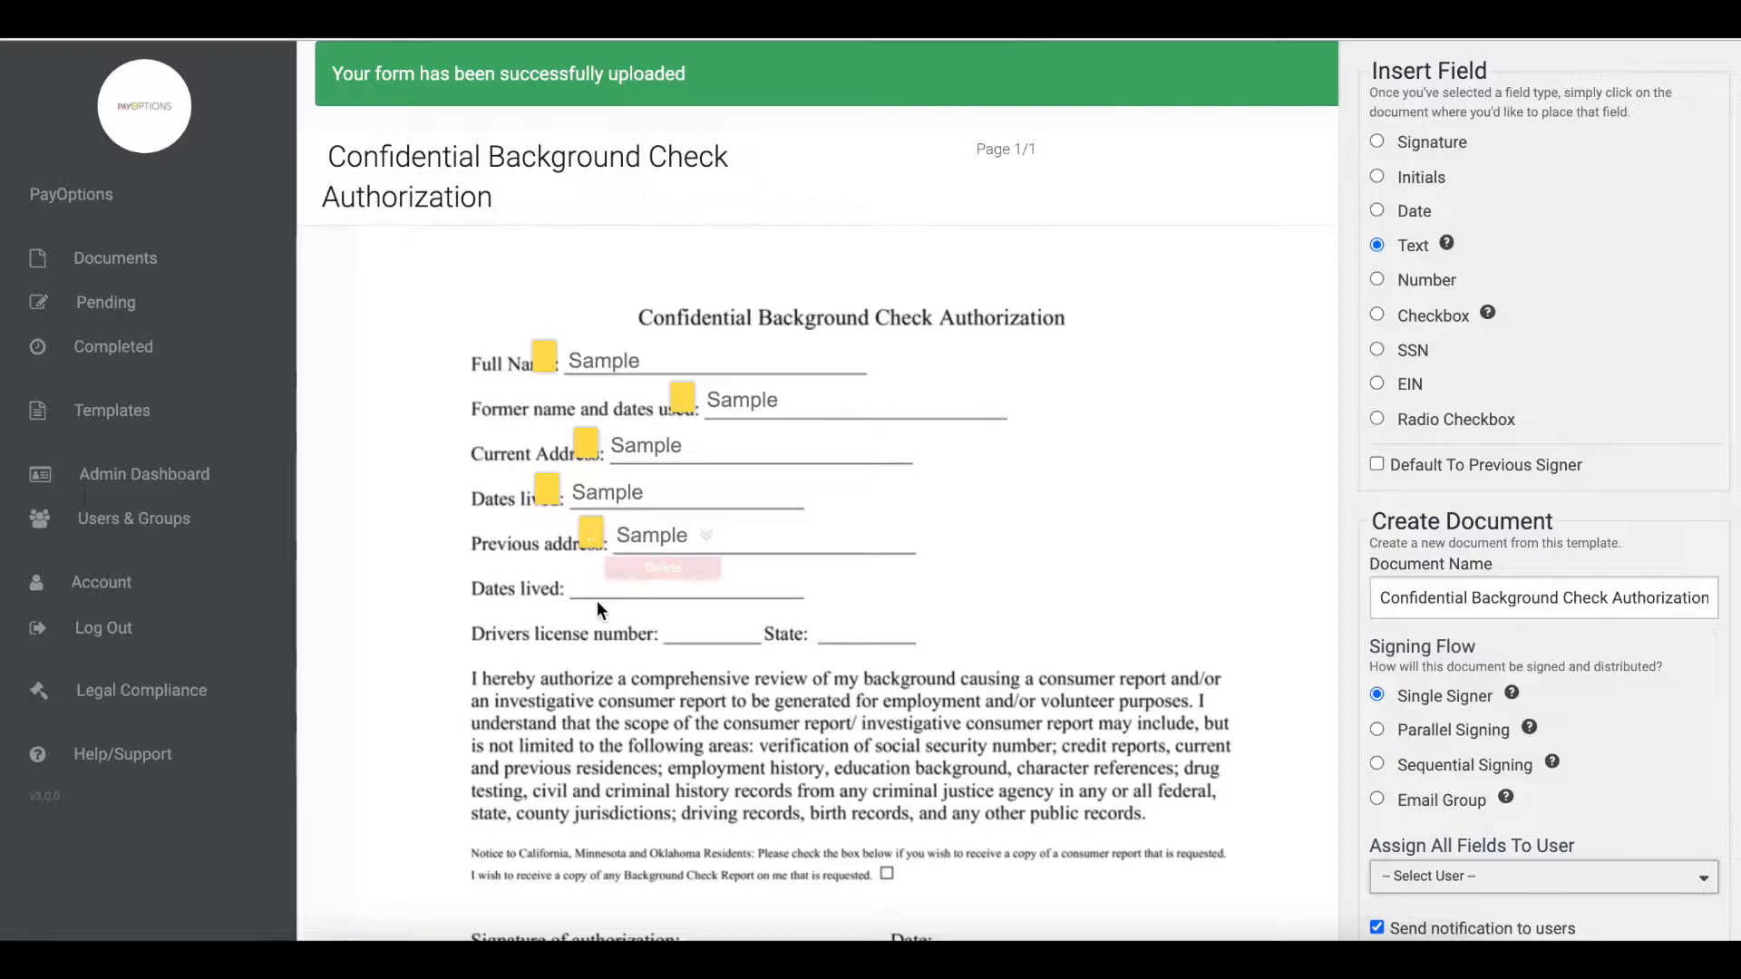
- Place a Text field on the second Dates lived line and align it
left_click(581, 585)
left_click(858, 589)
left_click_drag(594, 585, 546, 582)
- Place a Text field with Small font size on the Drivers license number line and align it
scroll(758, 562, "down", 1)
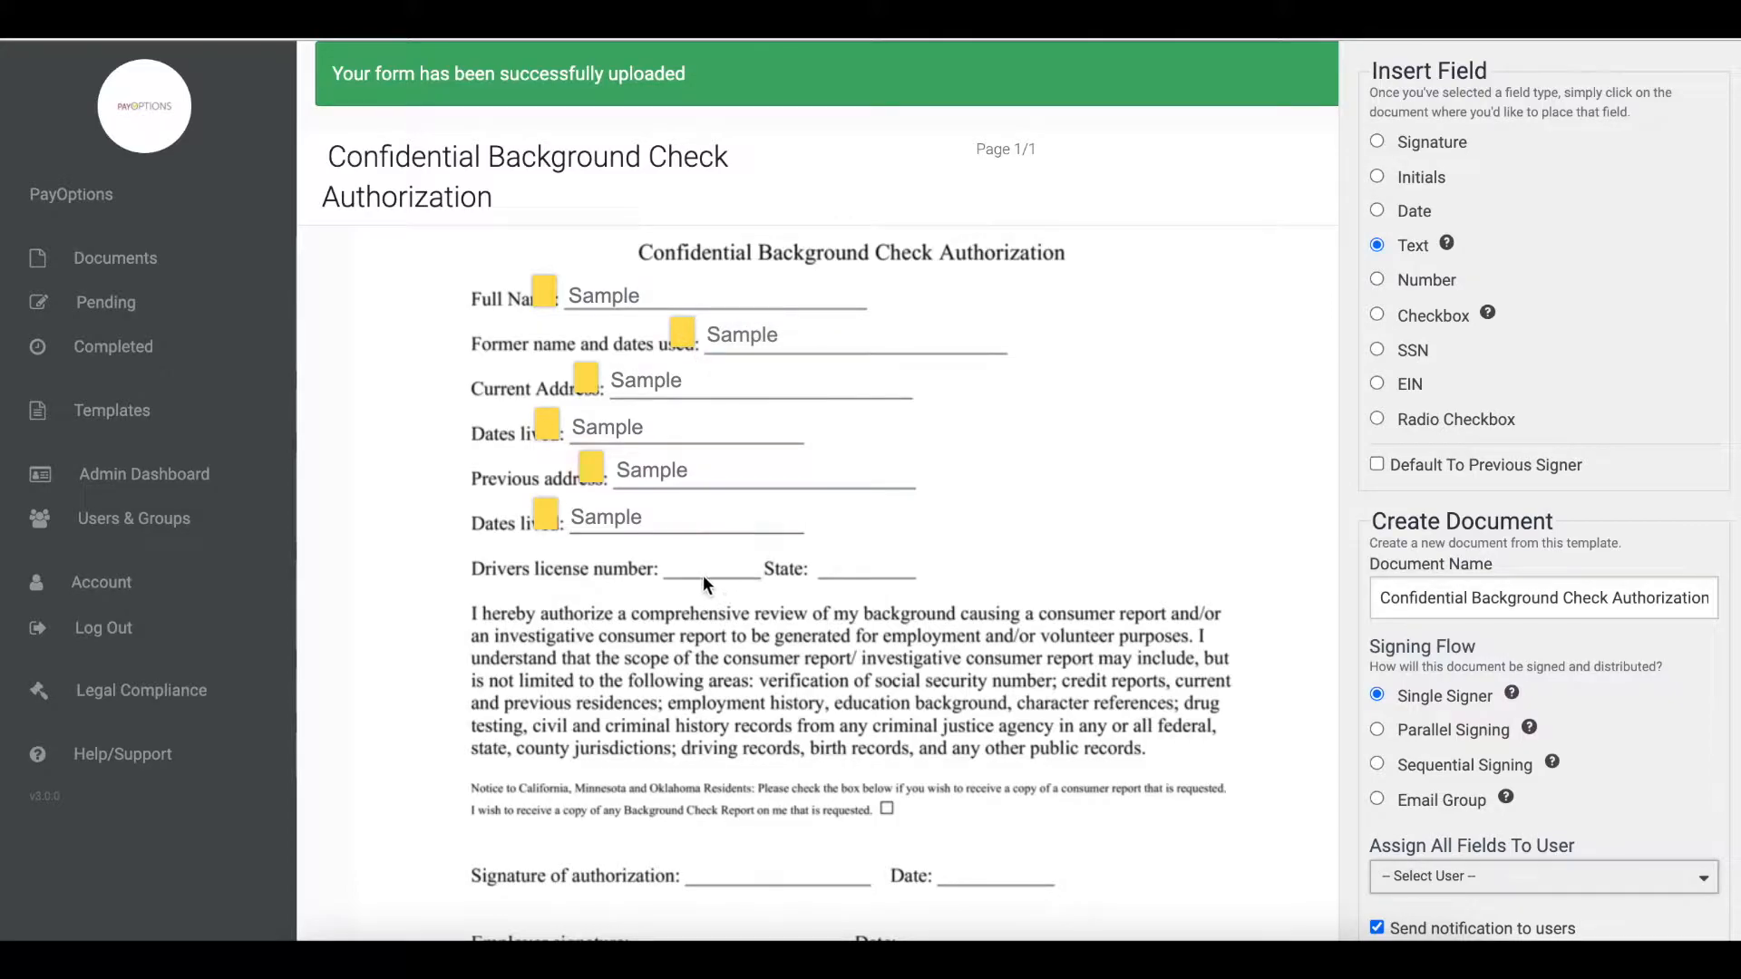
left_click(675, 573)
left_click(906, 635)
left_click(902, 639)
left_click(945, 568)
left_click_drag(684, 568, 634, 571)
- Place a Text field with Small font size on the State line and align it
left_click(819, 566)
left_click(1034, 639)
left_click(1034, 640)
left_click(1087, 569)
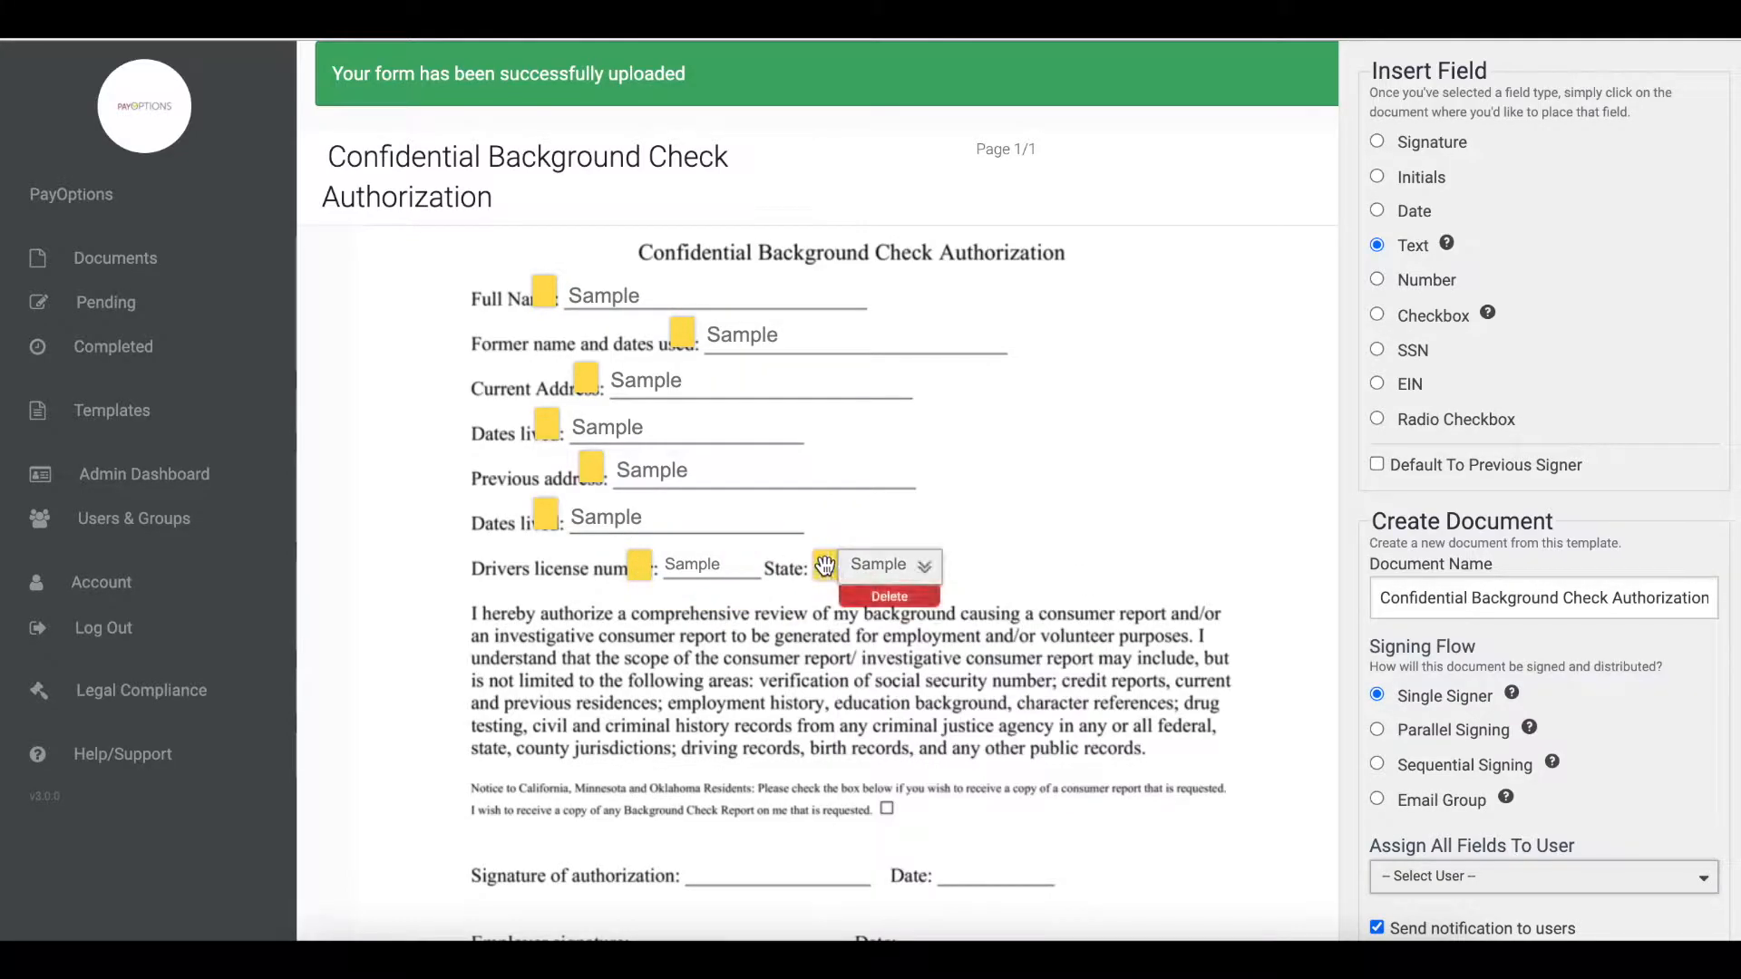
left_click_drag(805, 566, 795, 566)
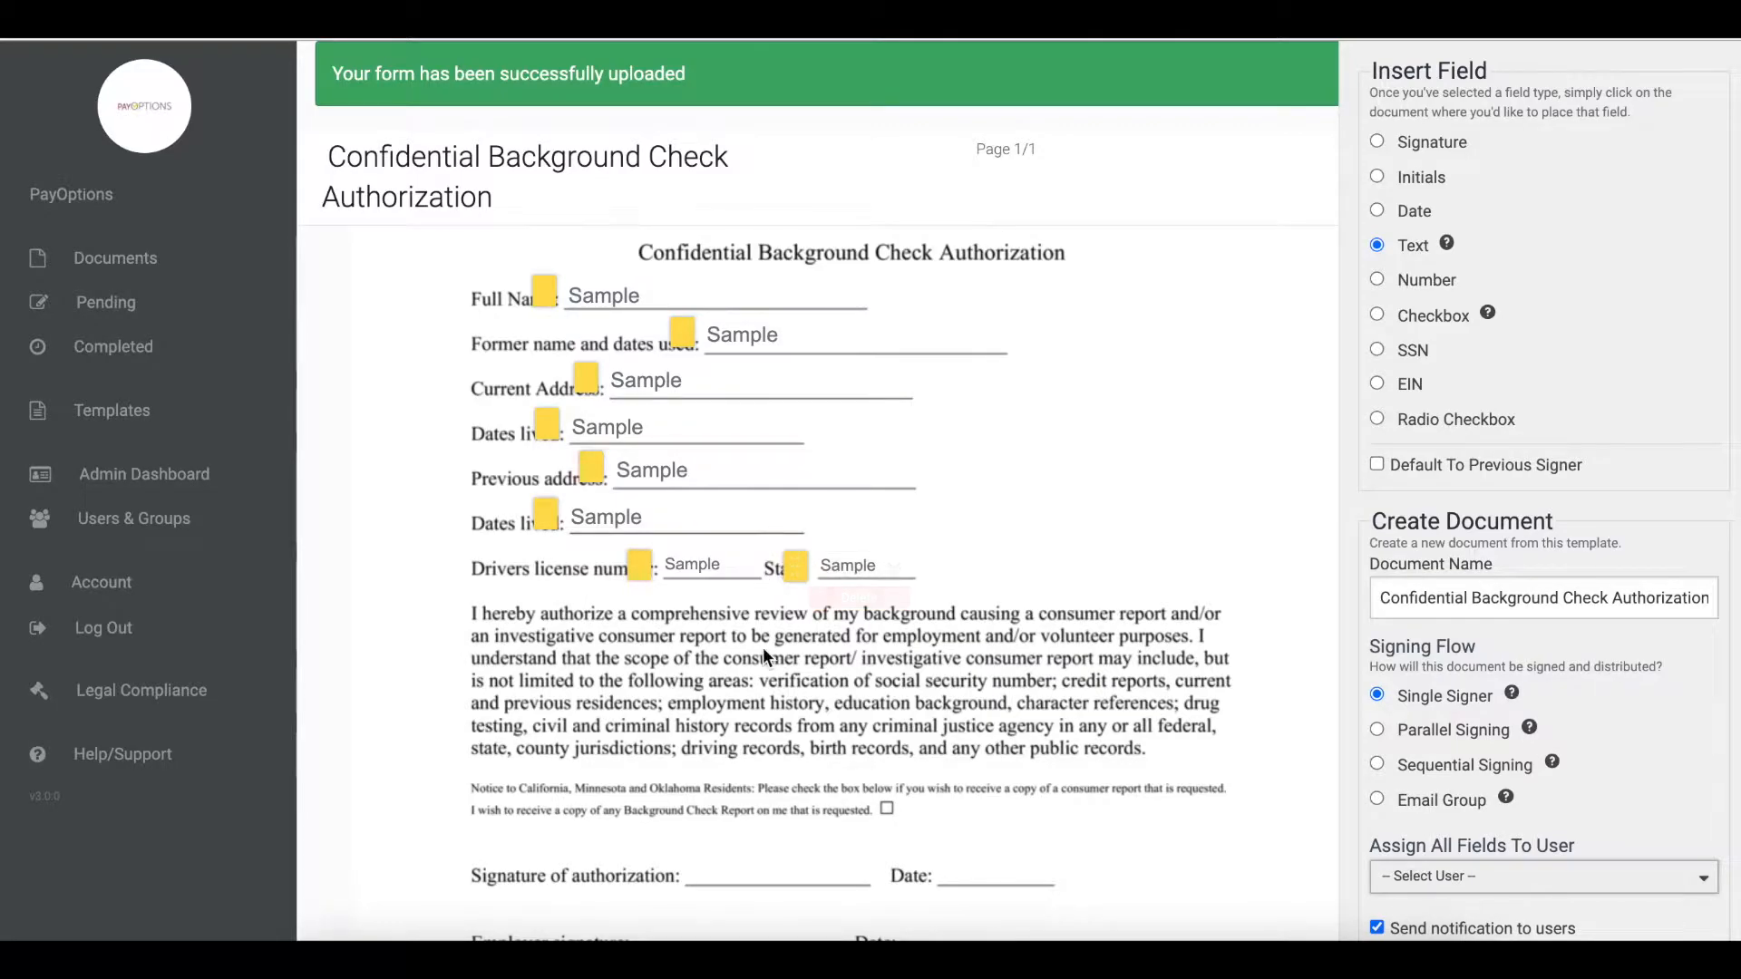
- Place a Signature field with Small font size on the Signature of authorization line and align it
scroll(910, 608, "down", 2)
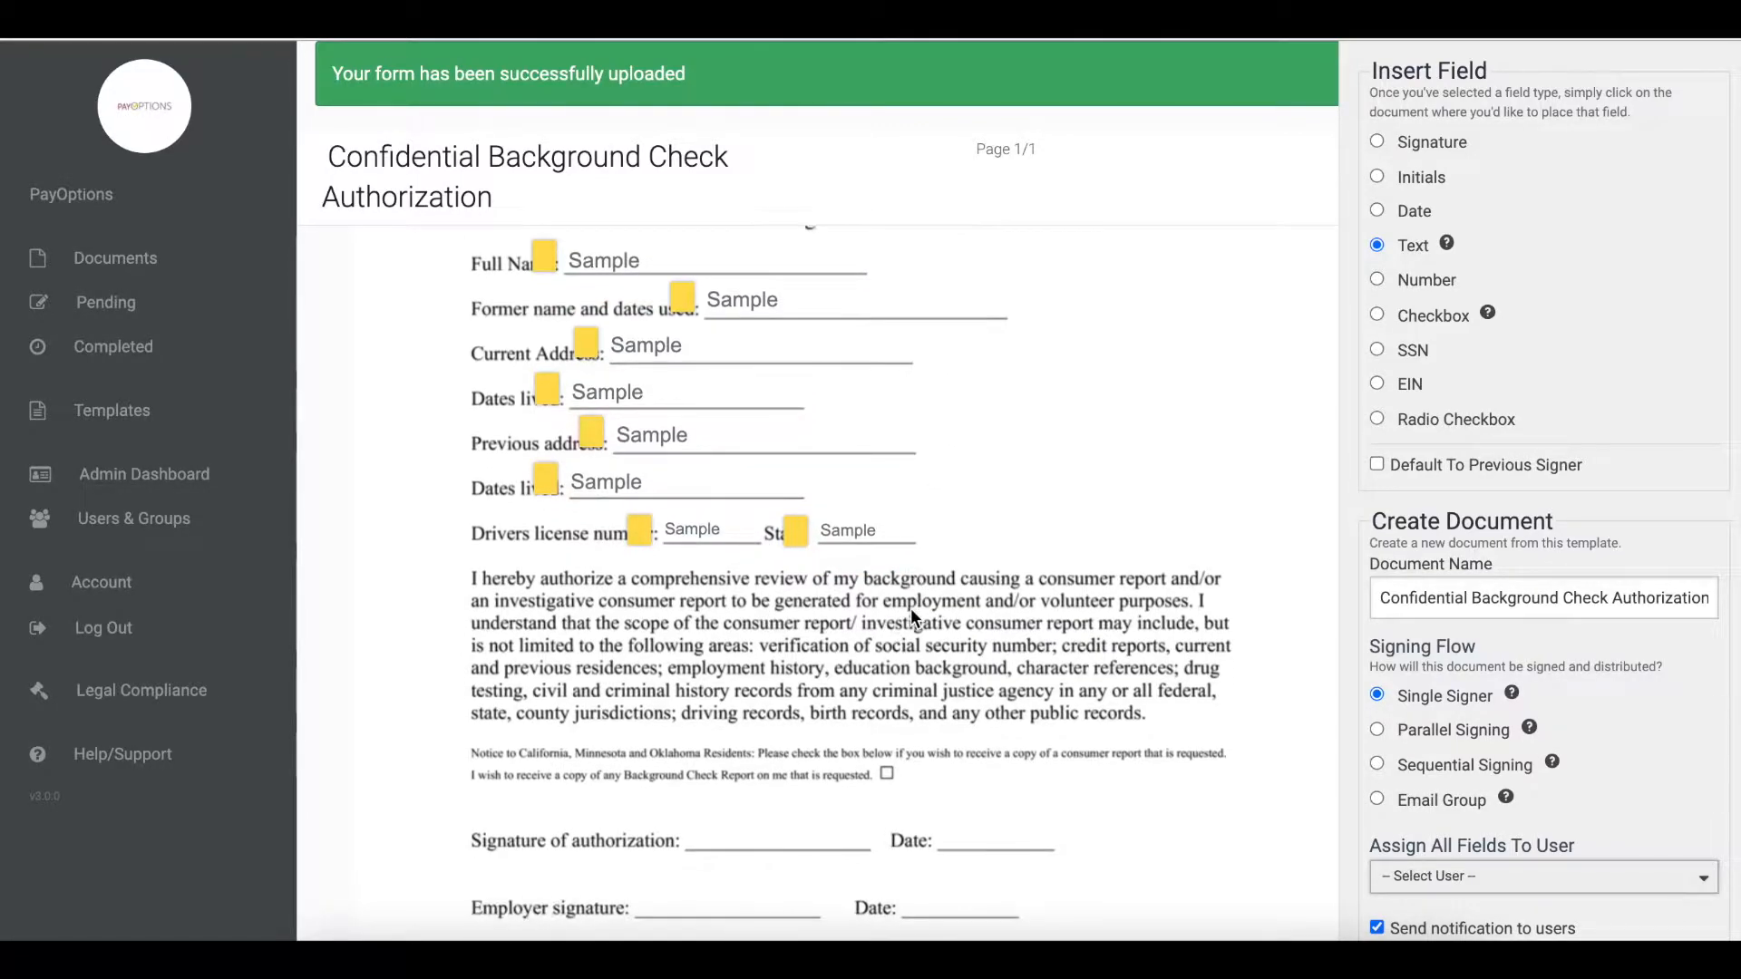
scroll(911, 610, "down", 1)
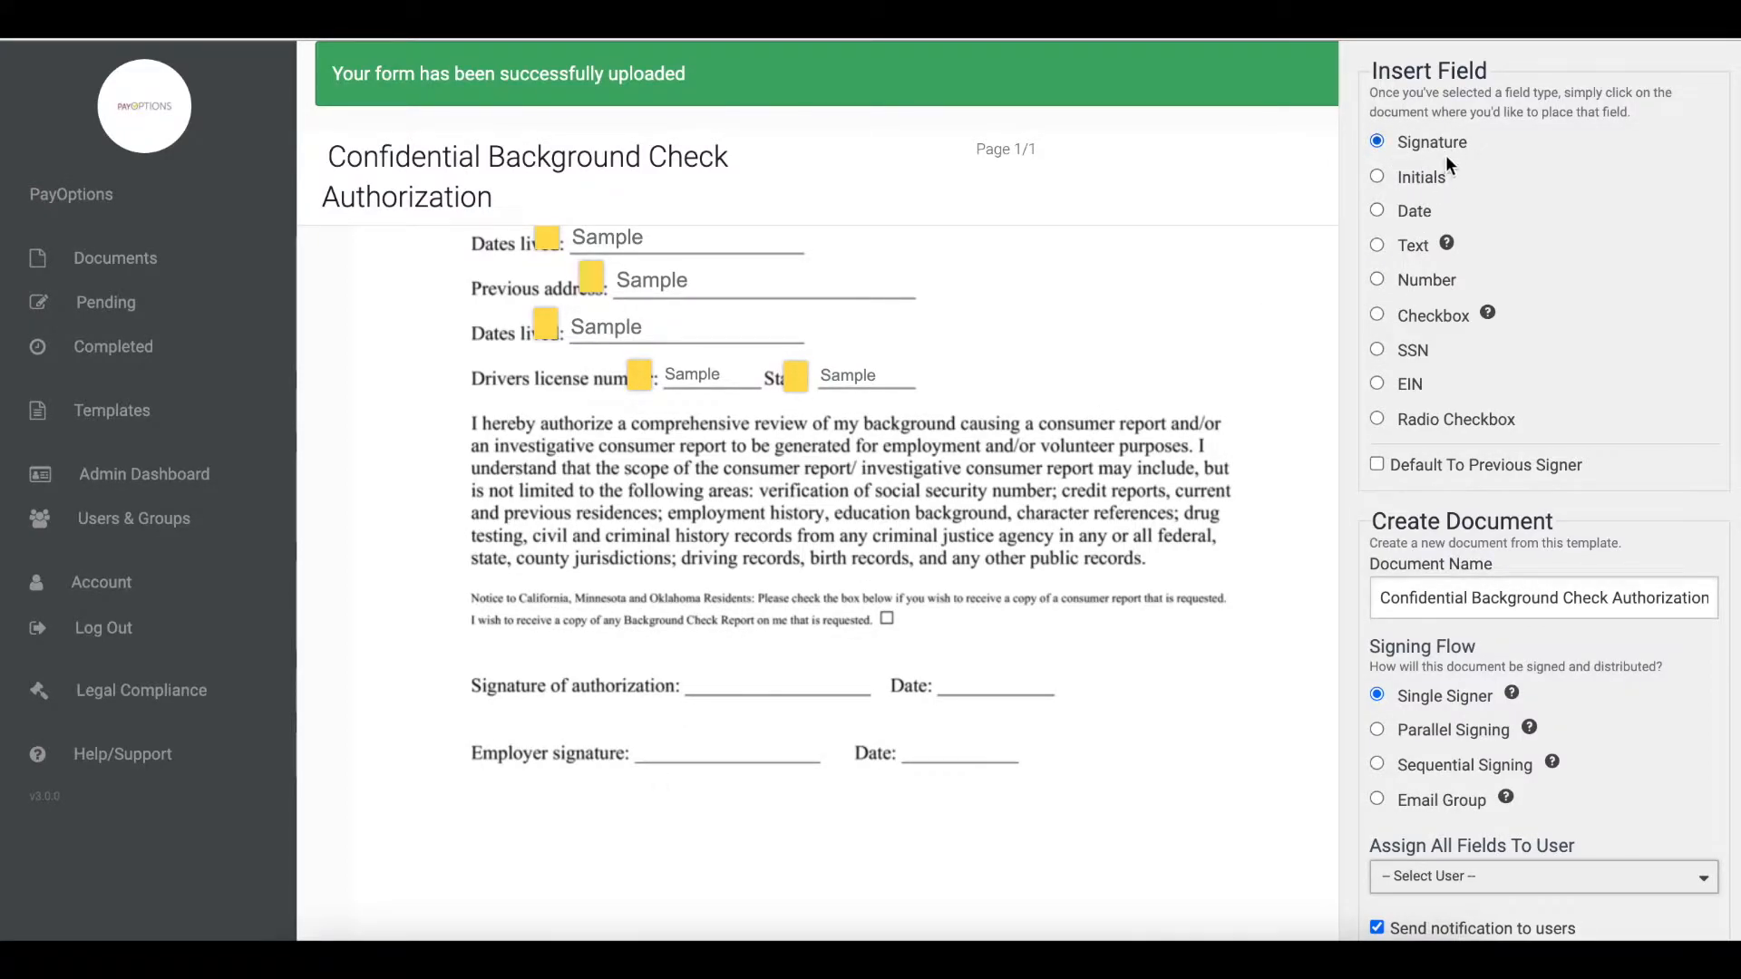
left_click(691, 690)
left_click(893, 757)
left_click(901, 770)
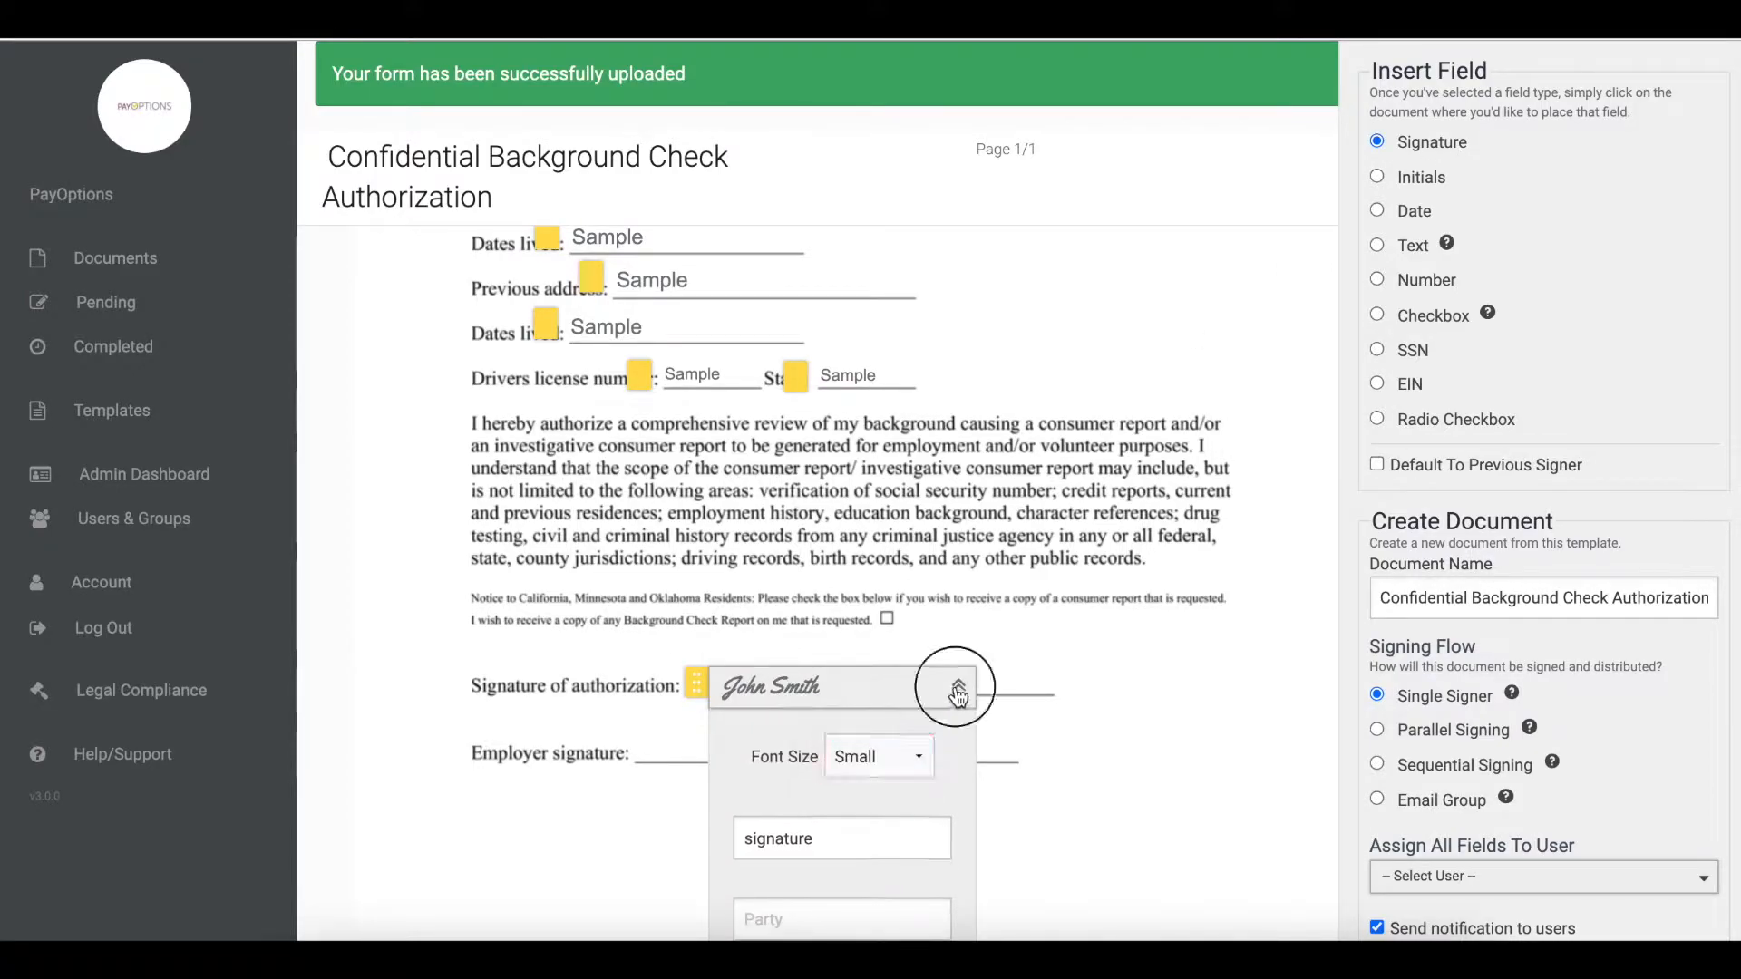
left_click(958, 696)
left_click_drag(695, 687, 665, 671)
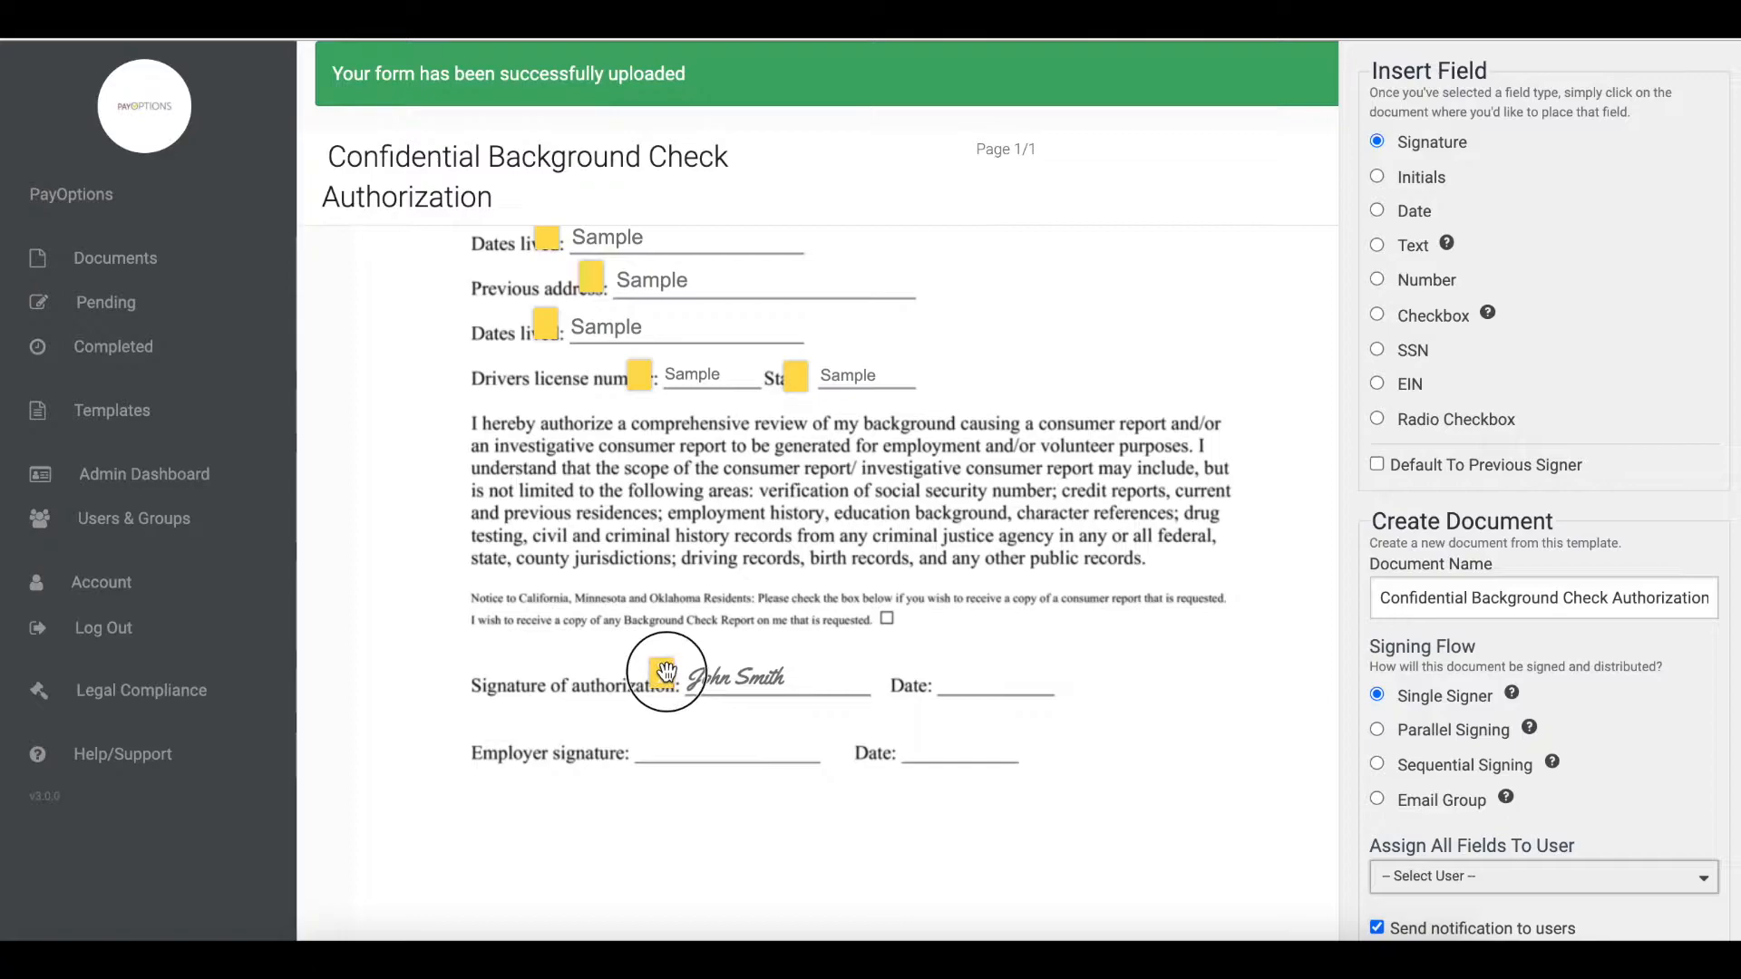
- Place a Signature field on the Employer signature line and align it
scroll(815, 611, "down", 1)
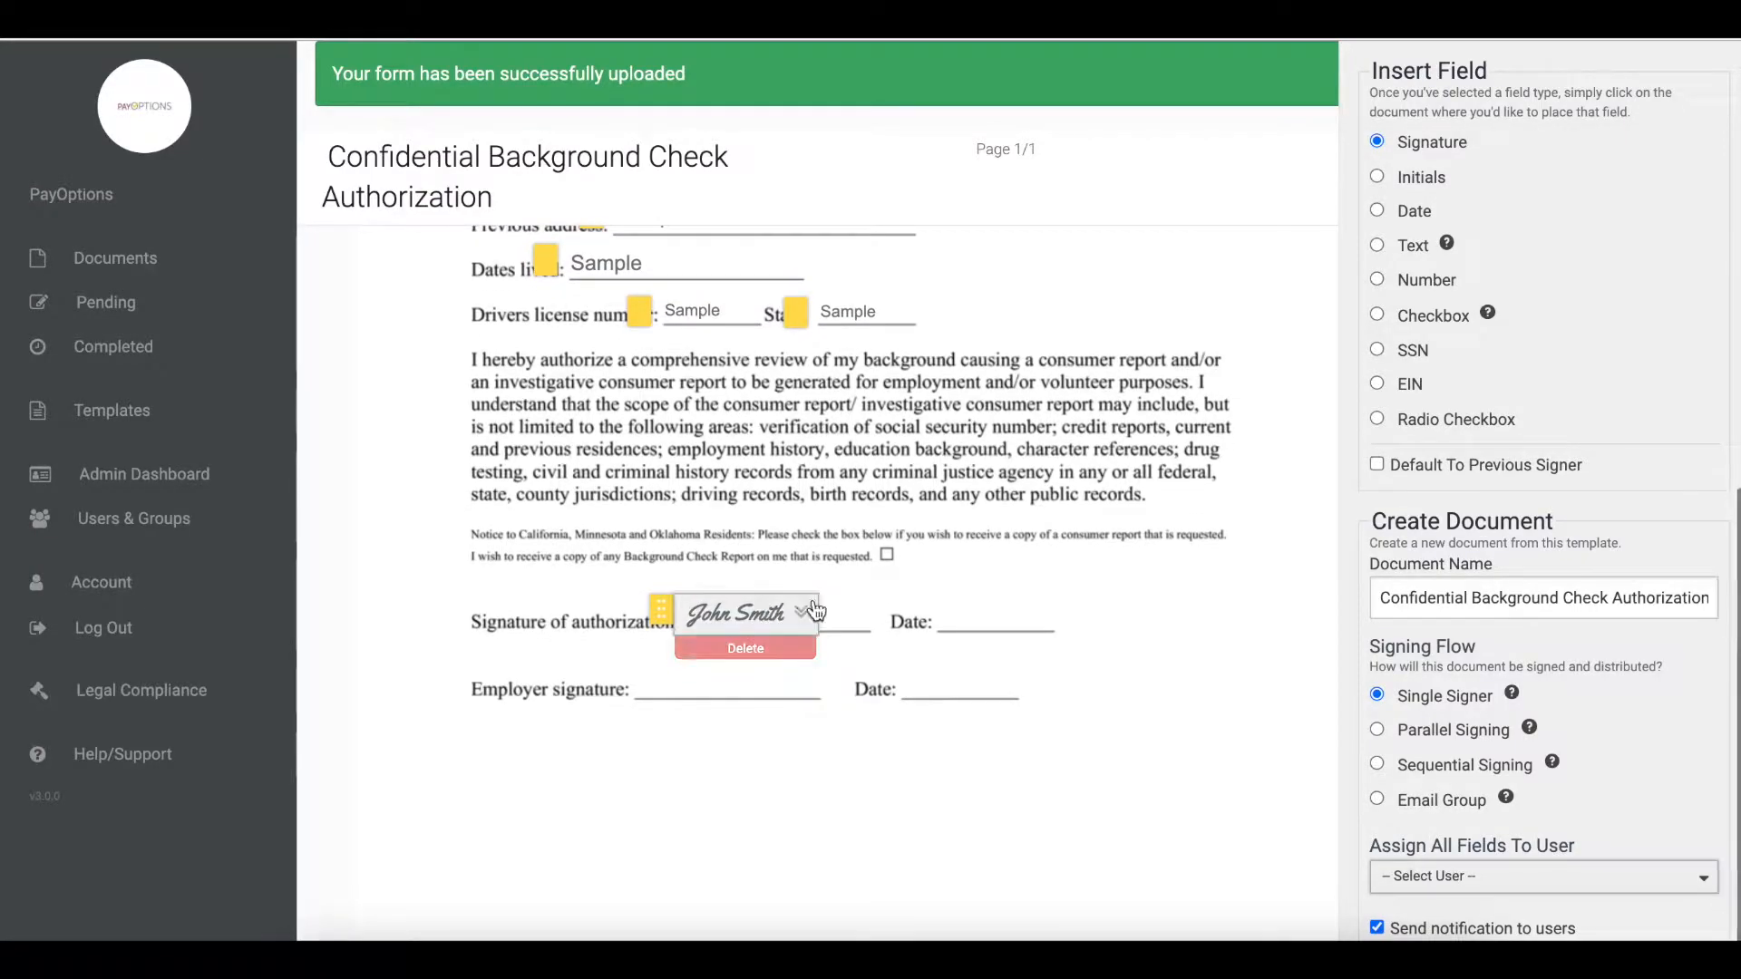
left_click(645, 694)
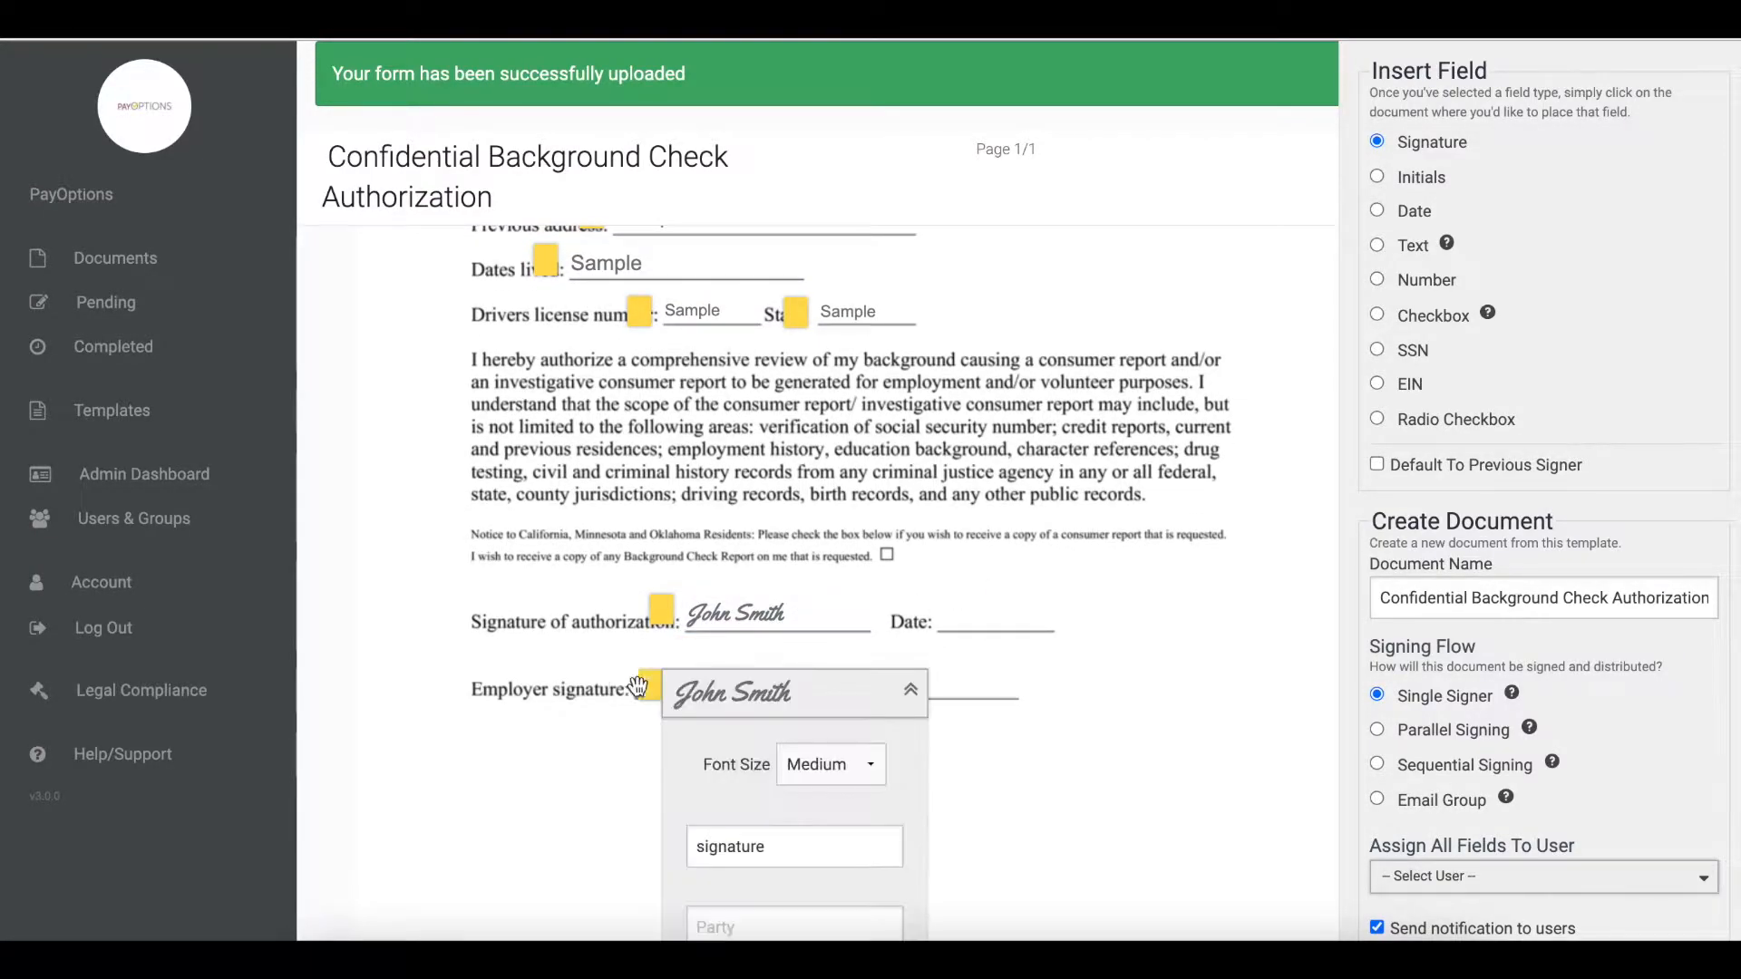
left_click(827, 766)
left_click(823, 682)
left_click(902, 700)
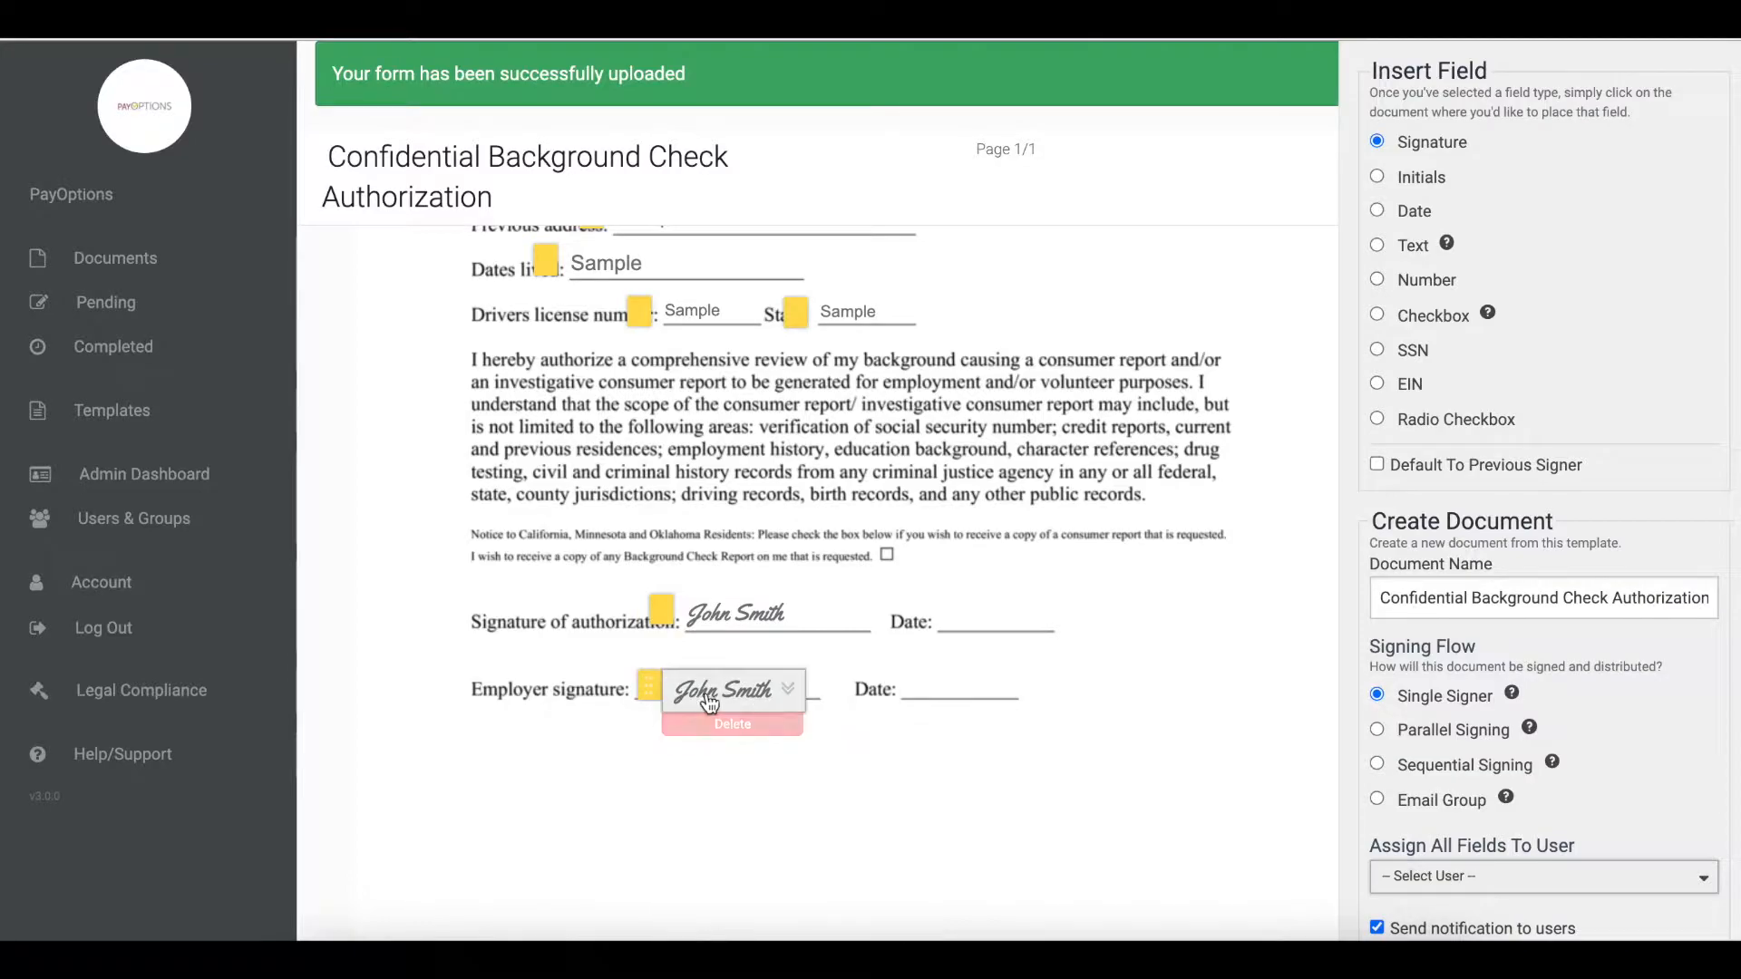
left_click_drag(649, 691, 623, 680)
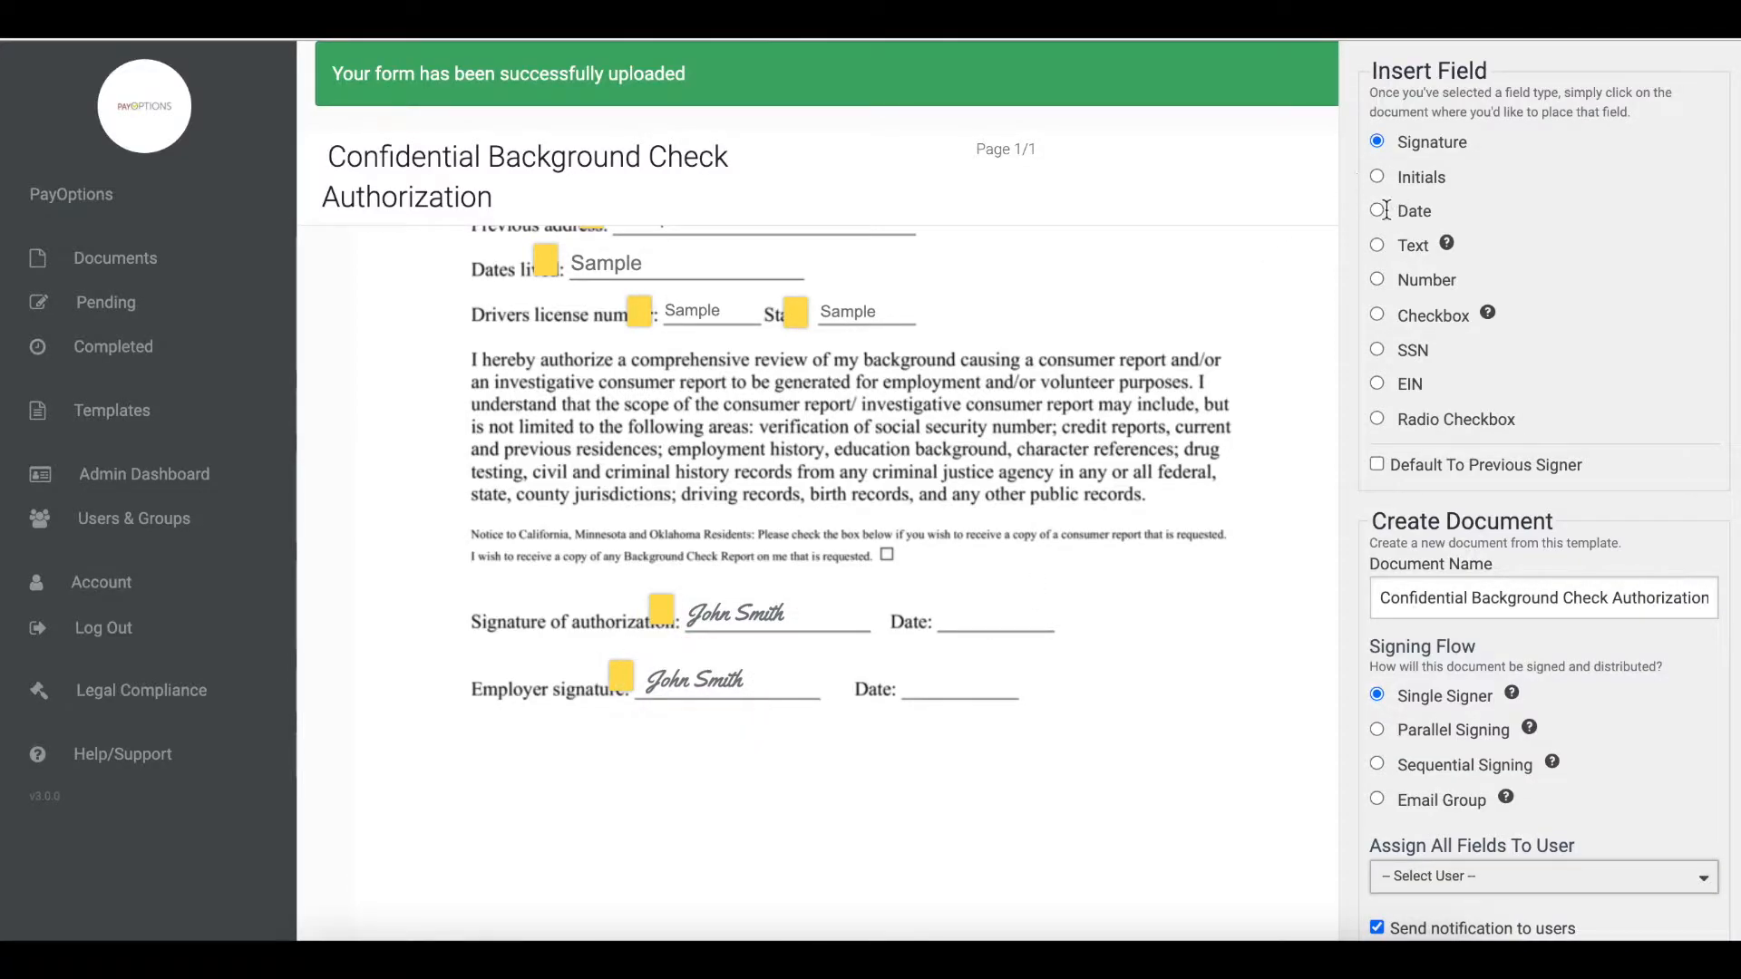
- Place a Date field with Small font size beside the Signature of authorization line and align it
left_click(948, 622)
left_click(1129, 689)
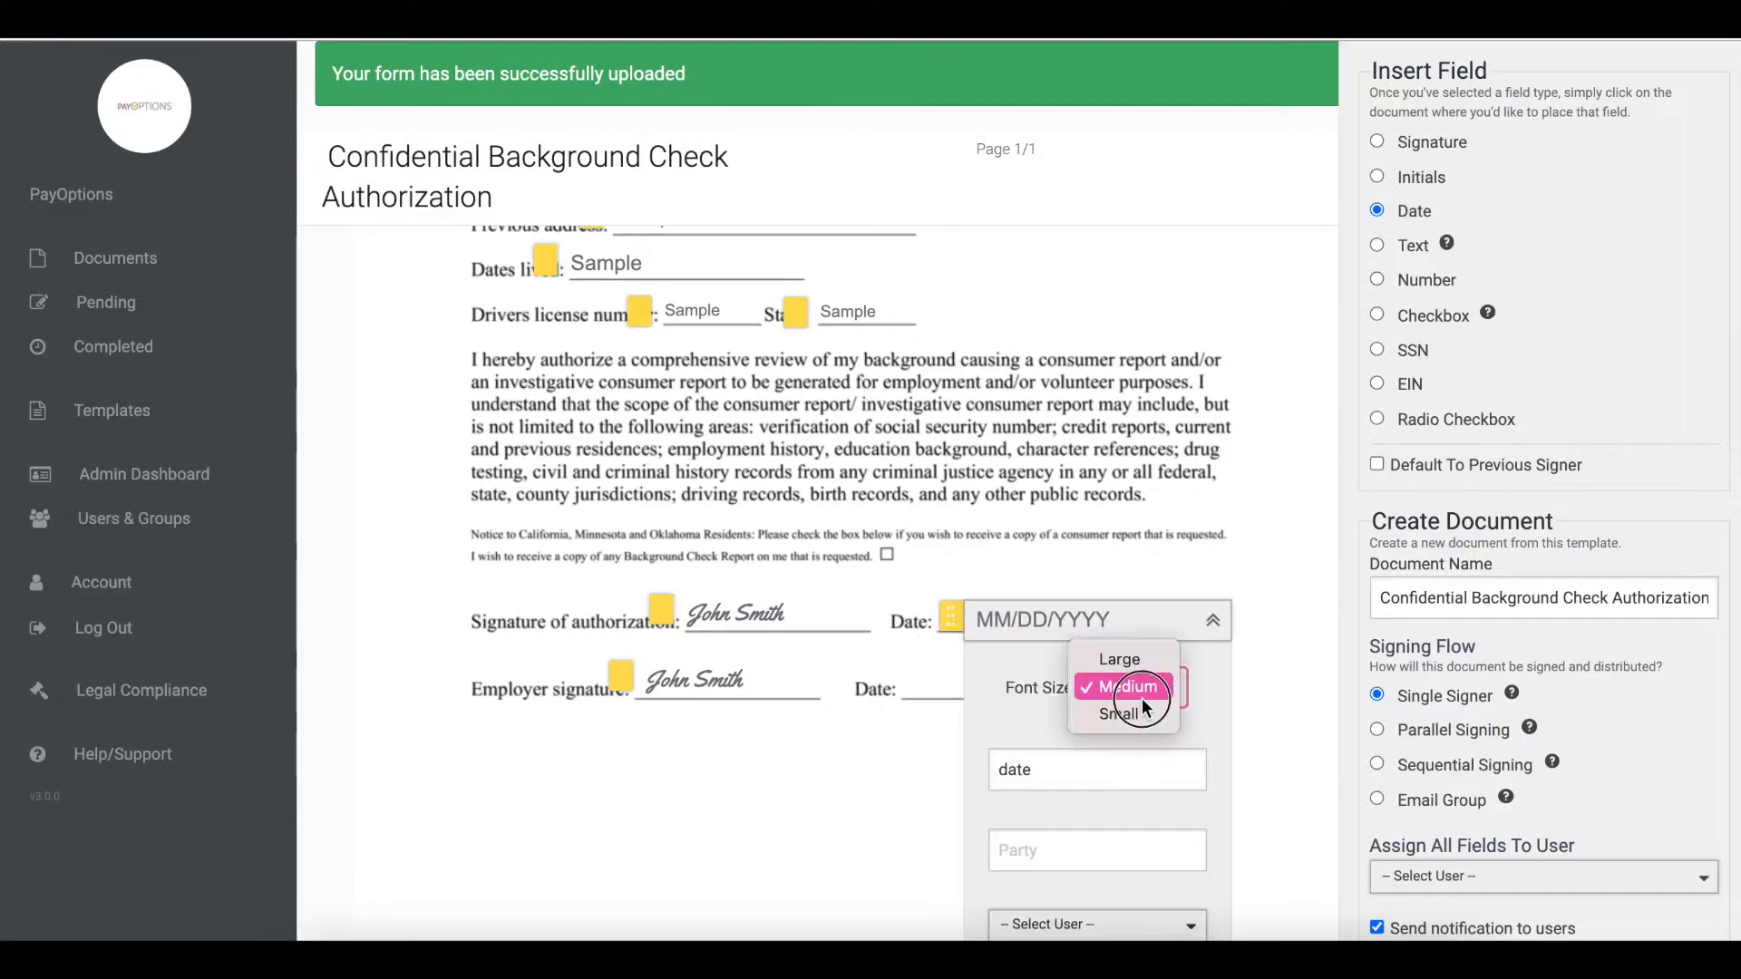
left_click(1133, 714)
left_click_drag(950, 617, 912, 620)
- Place a Date field with Small font size beside the Employer signature line and align it
left_click(909, 690)
left_click(1129, 757)
left_click(1140, 782)
left_click(1179, 690)
left_click_drag(916, 689, 877, 687)
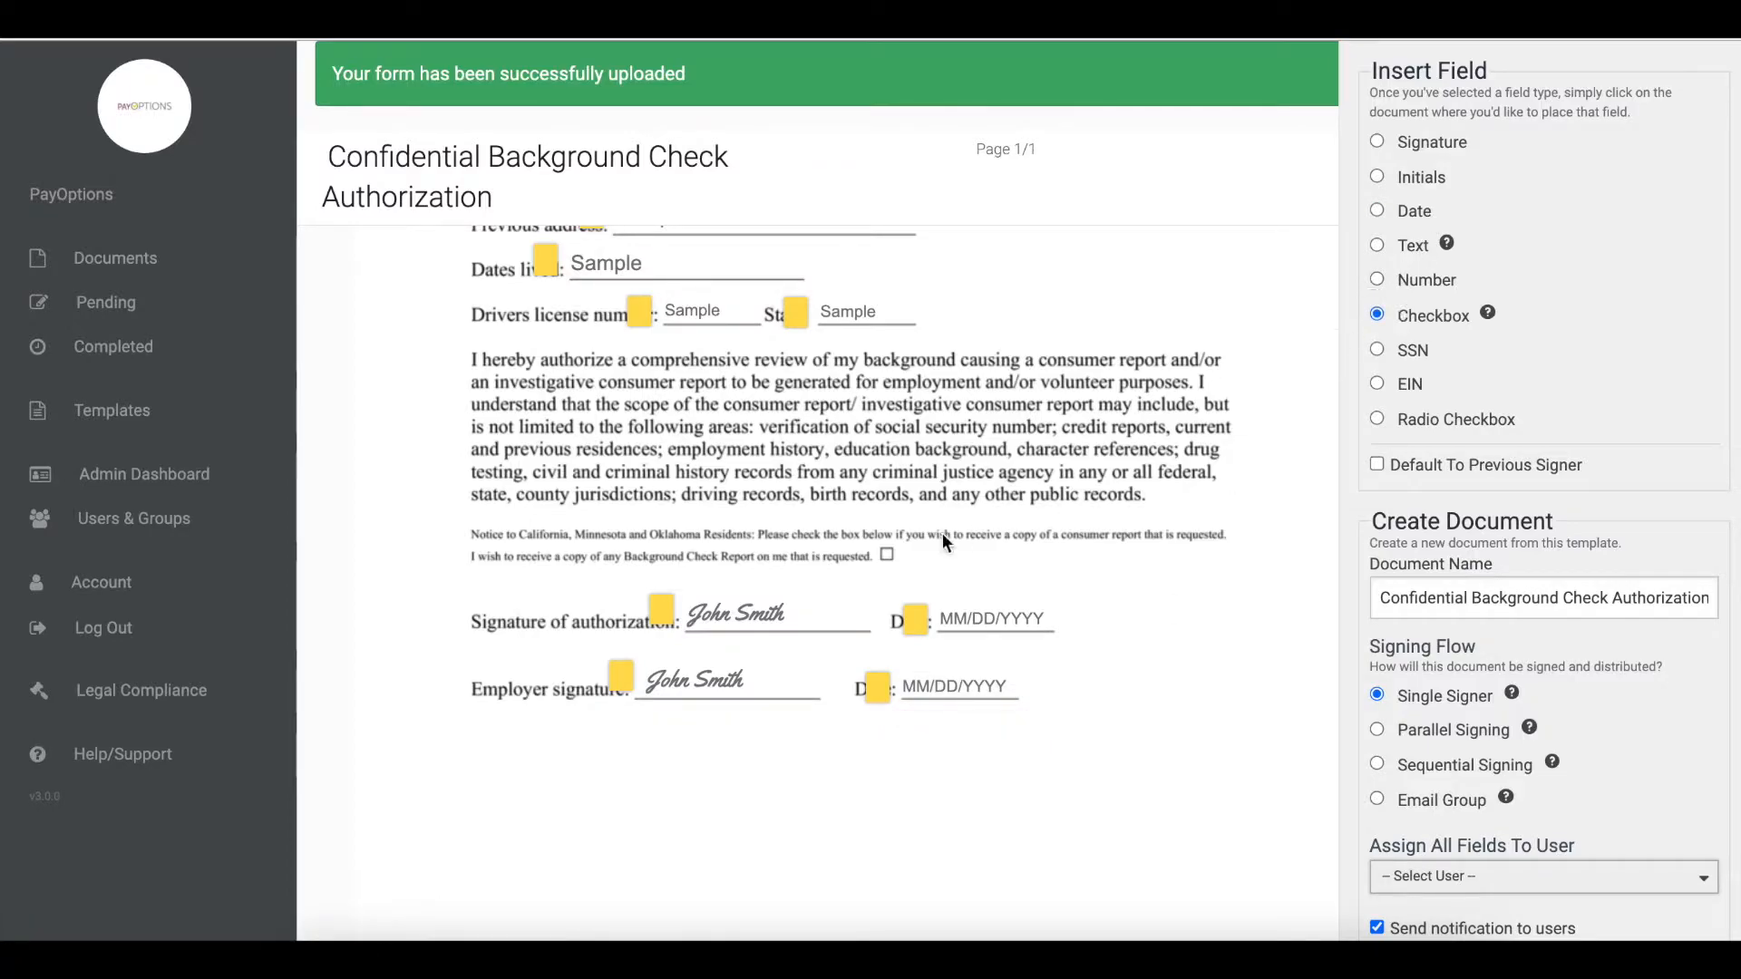
- Place a Checkbox field next to the background check report copy request box
left_click(900, 549)
left_click(1126, 551)
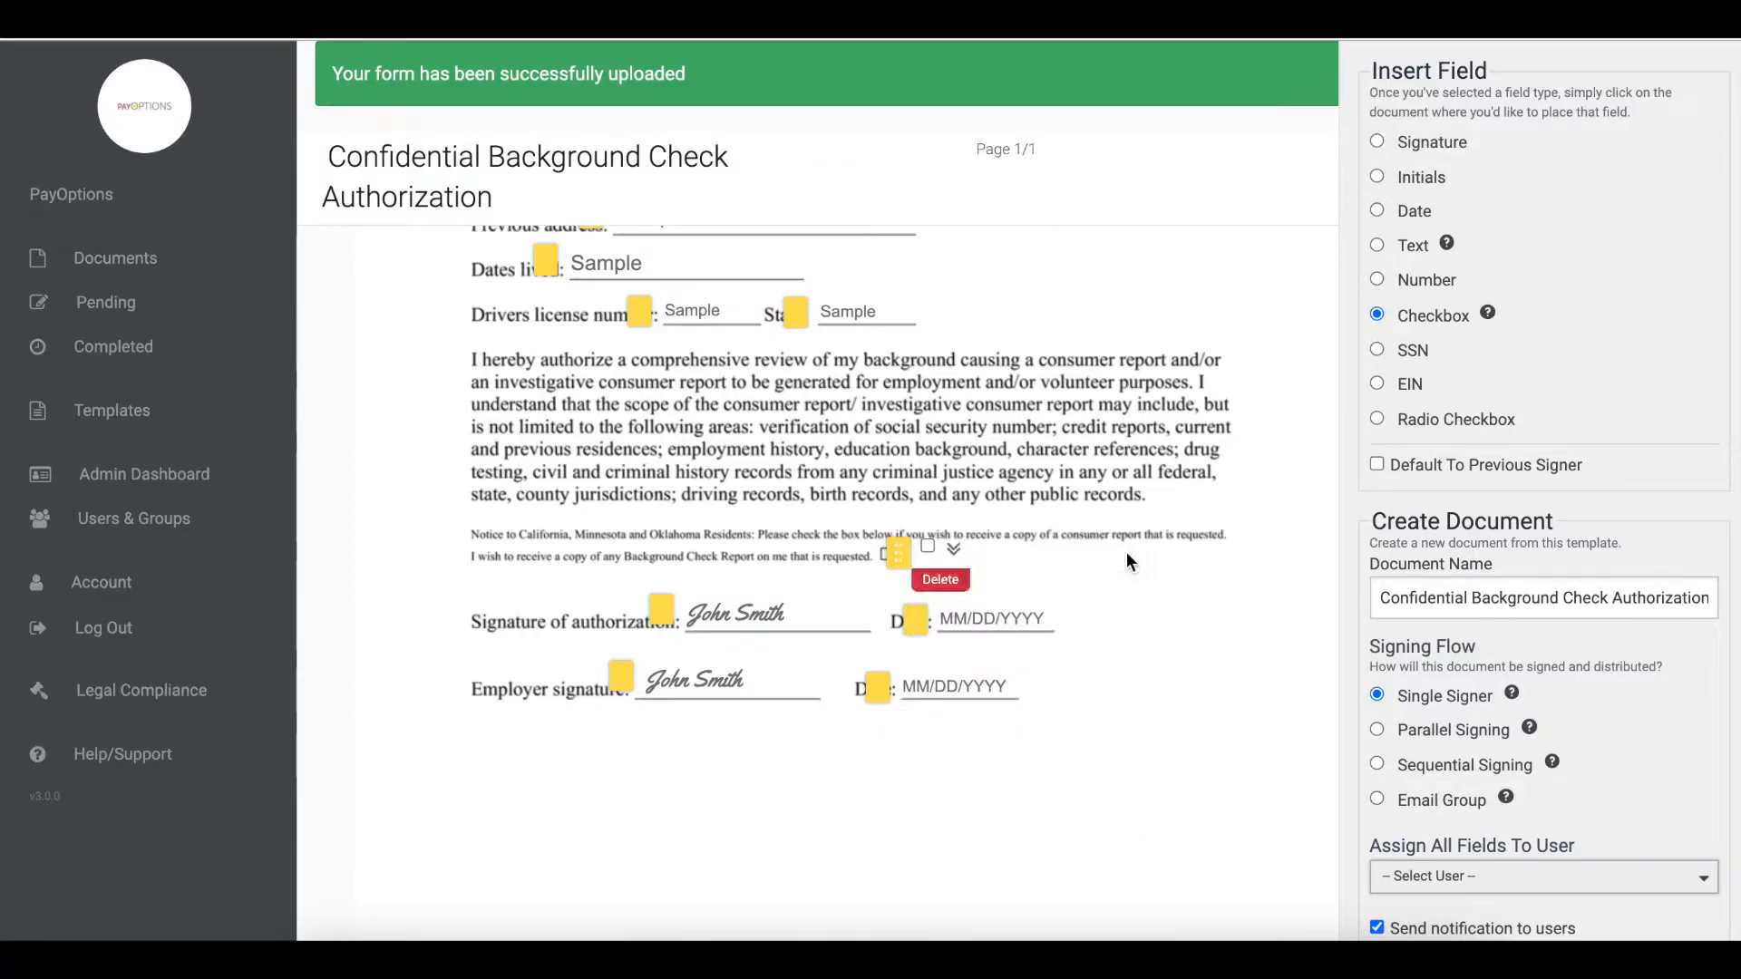
left_click_drag(898, 555, 855, 567)
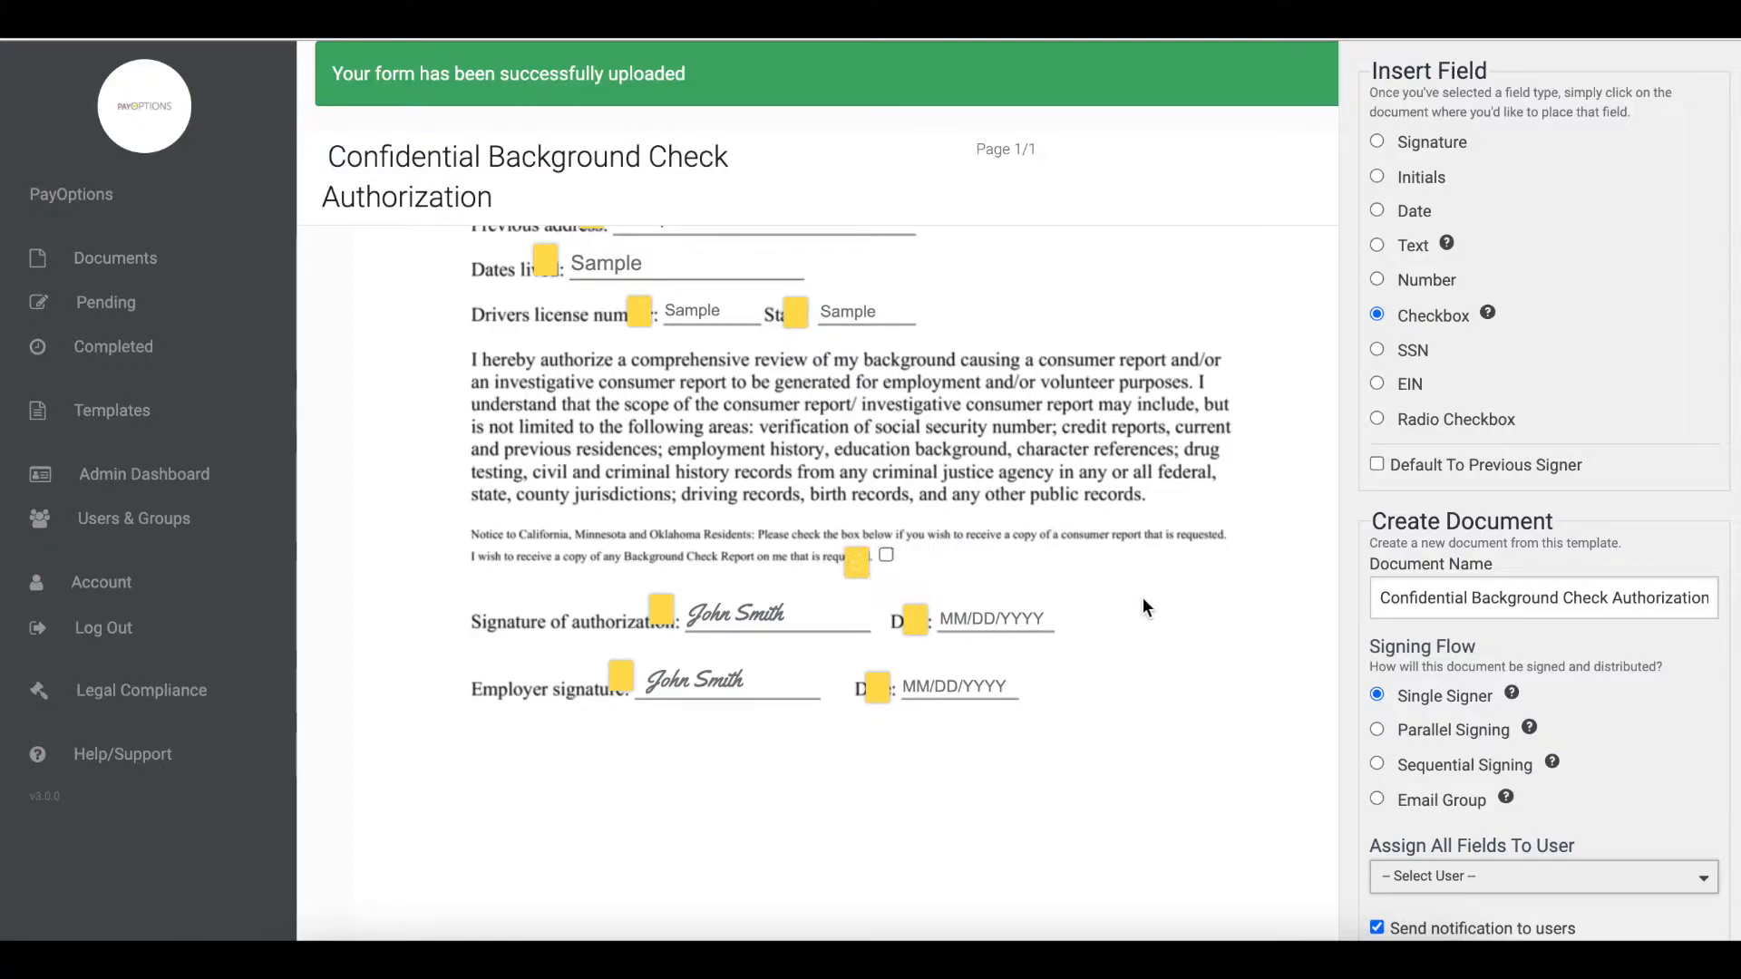
- Scroll through the document to review all placed fields
scroll(1143, 603, "up", 1)
scroll(1142, 596, "up", 3)
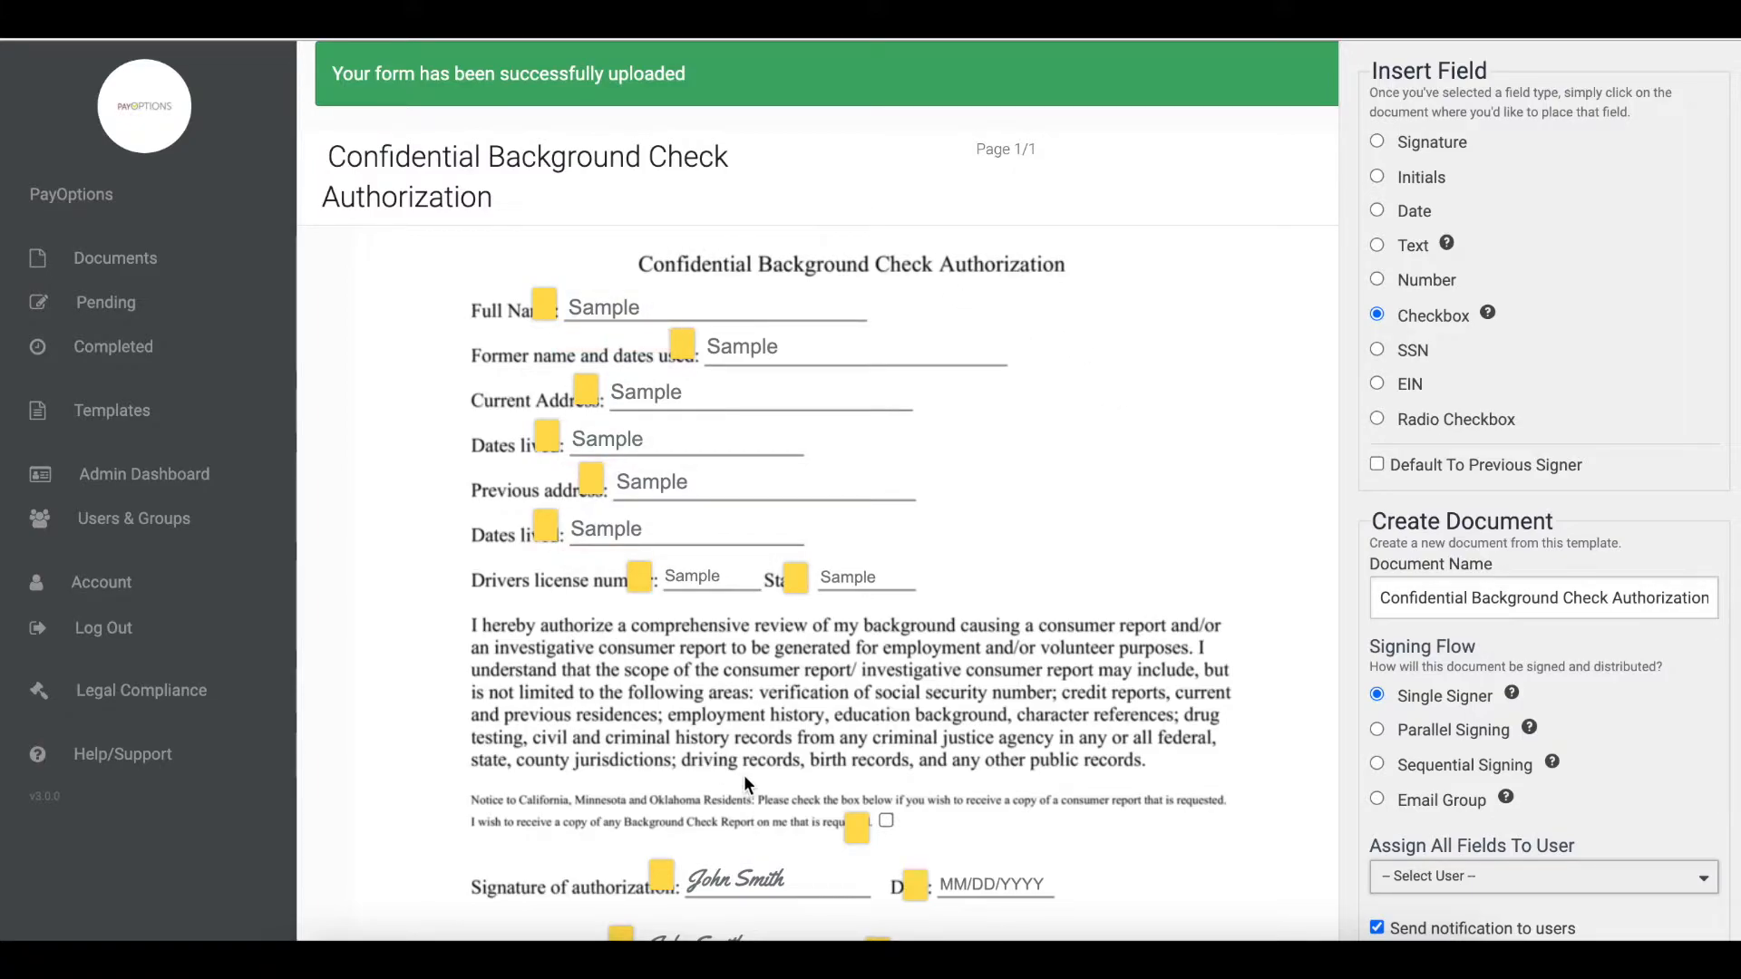
scroll(743, 774, "down", 1)
mouse_move(1000, 809)
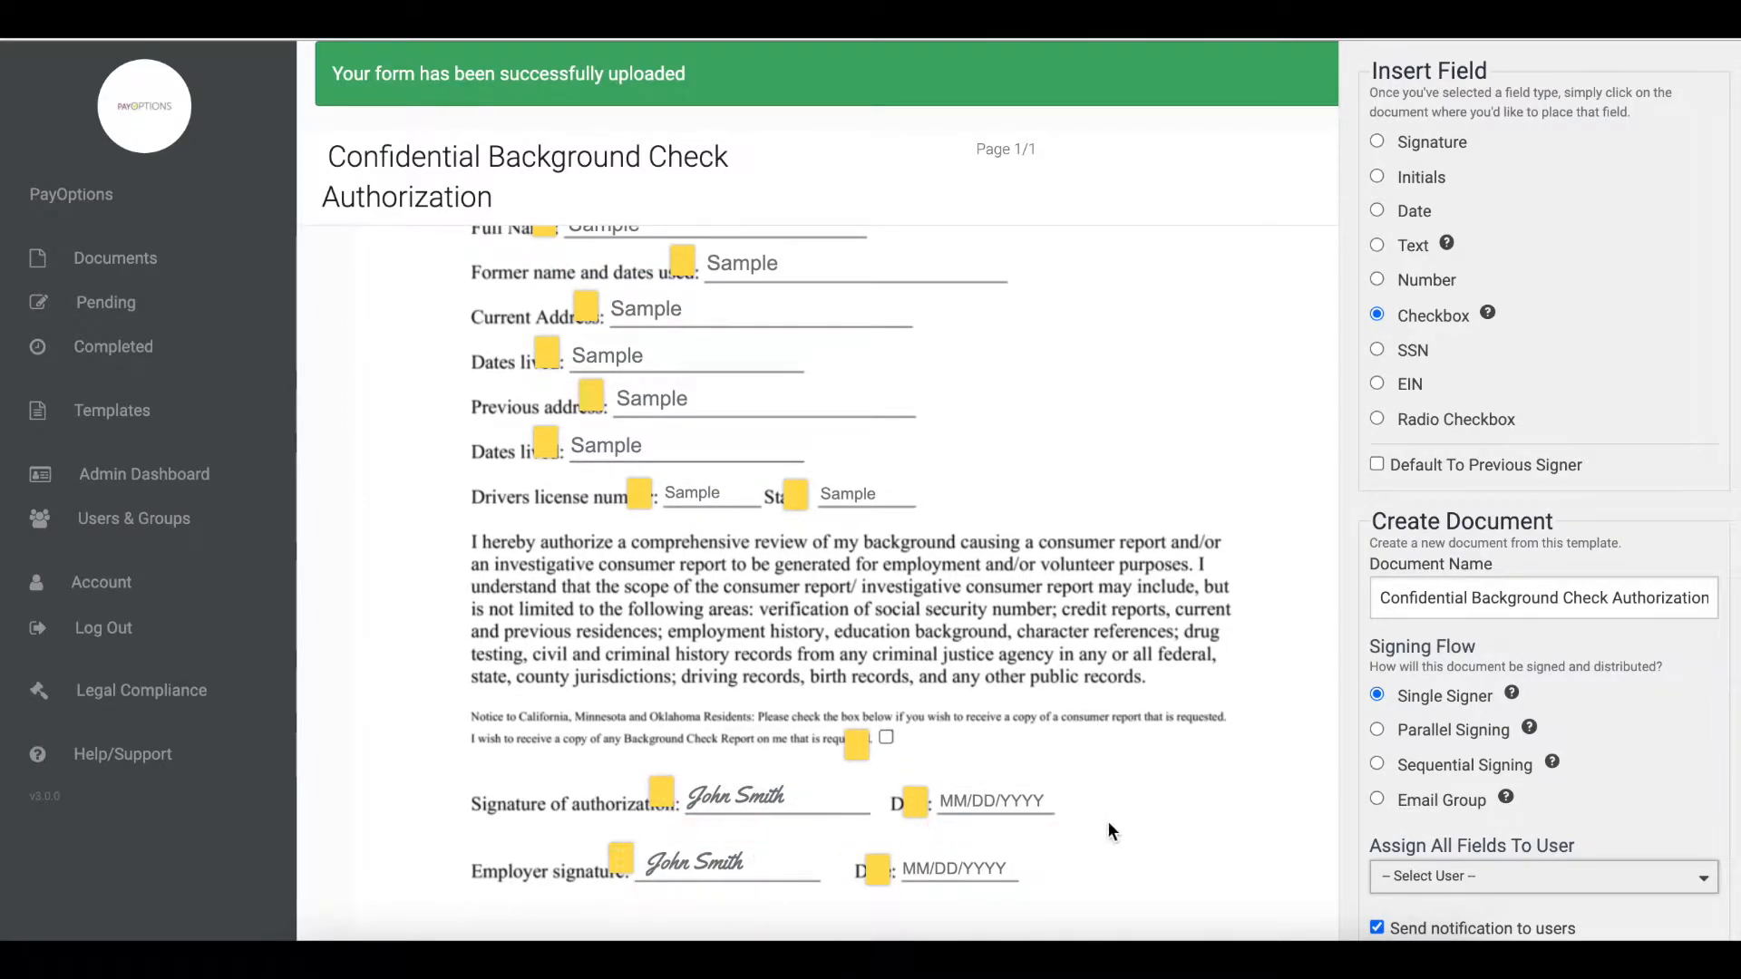
scroll(1110, 814, "up", 1)
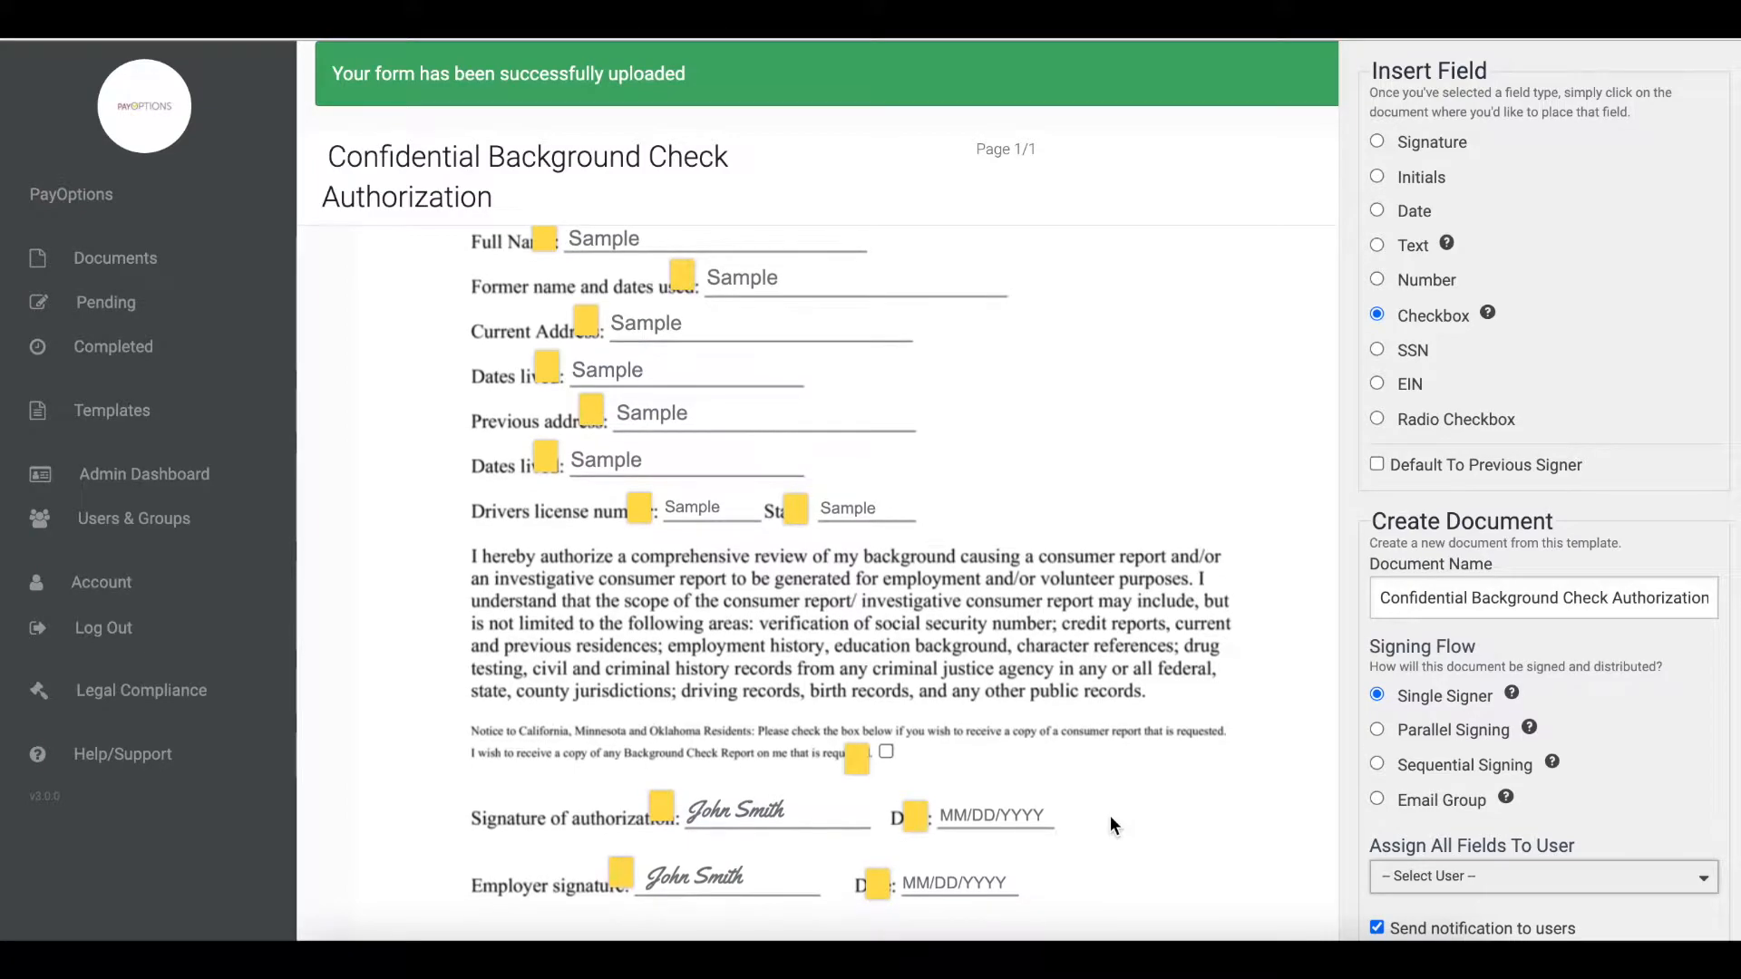
scroll(1115, 810, "down", 3)
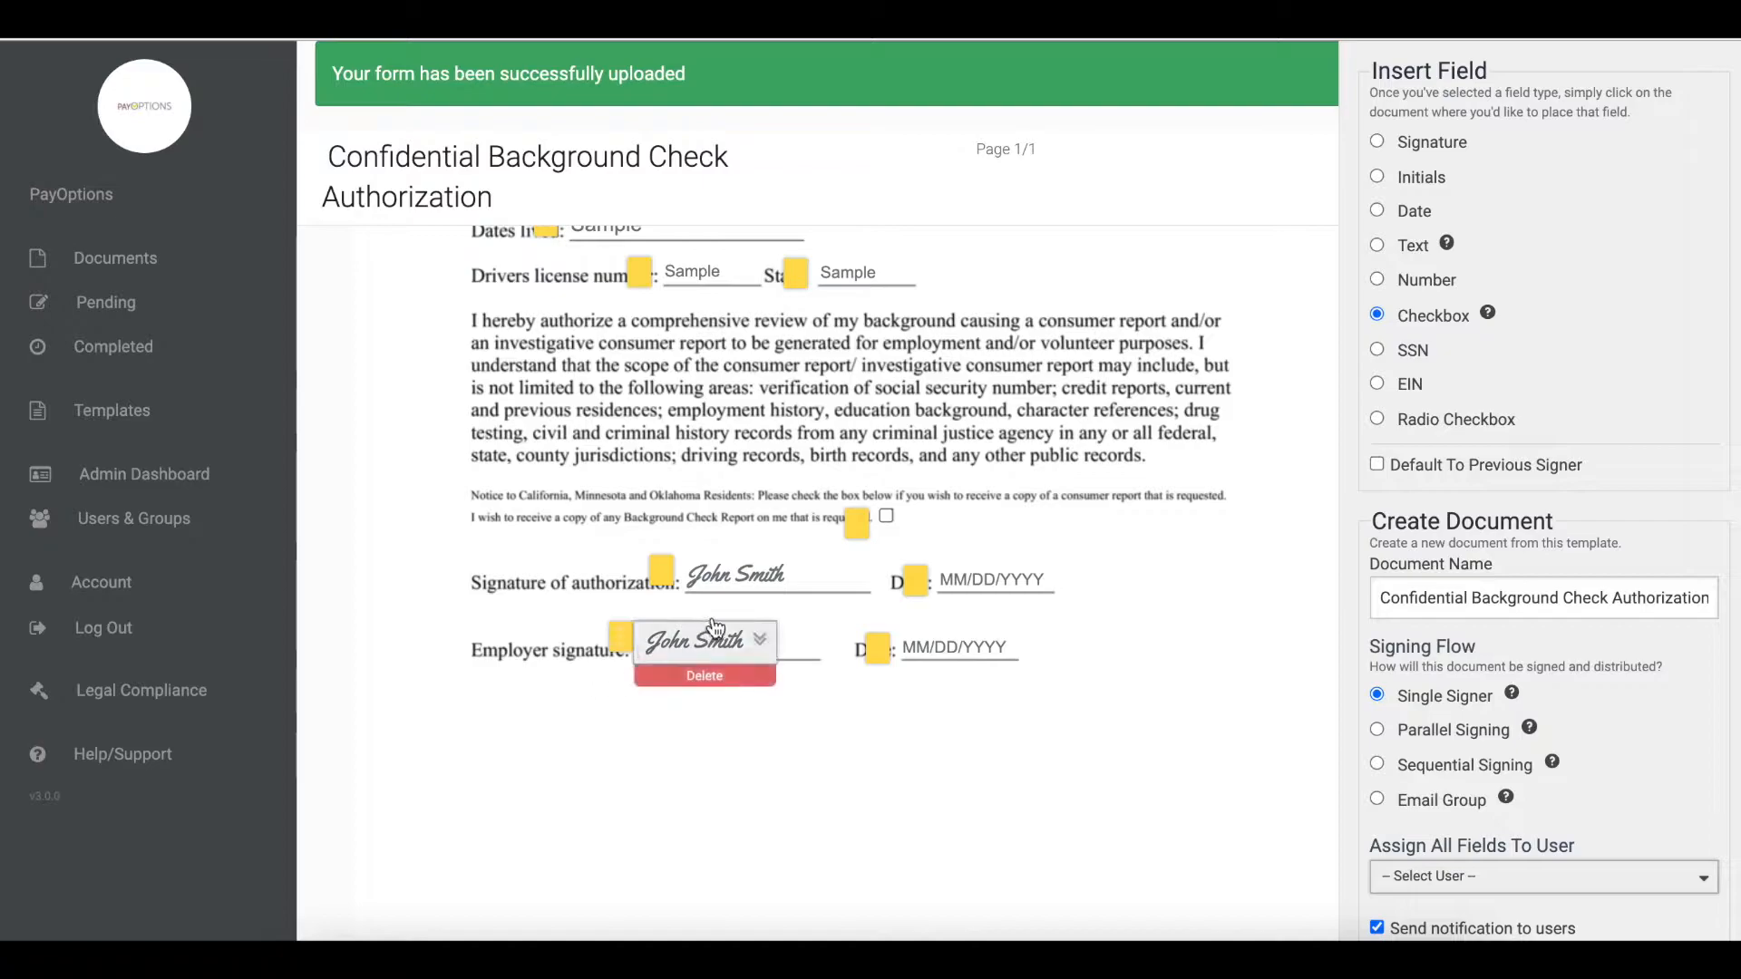
- Open the Employer signature field's settings and set its Party to 2
left_click(761, 649)
scroll(761, 655, "down", 2)
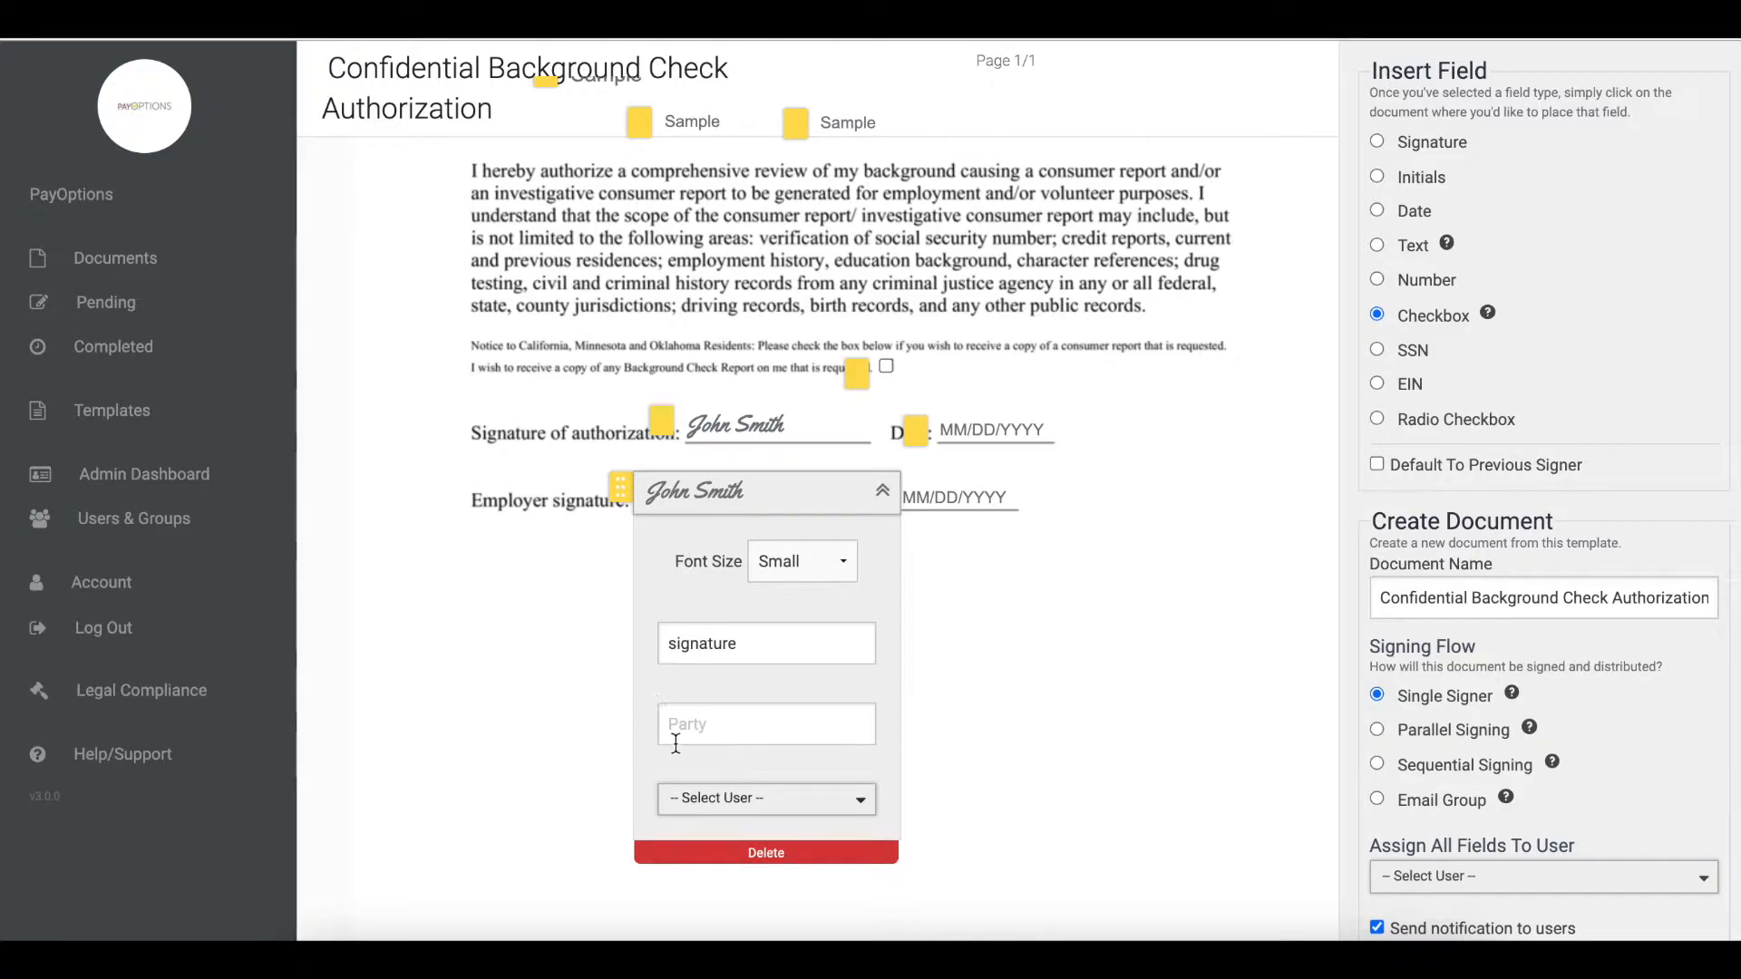
left_click(814, 731)
type("2")
left_click(882, 491)
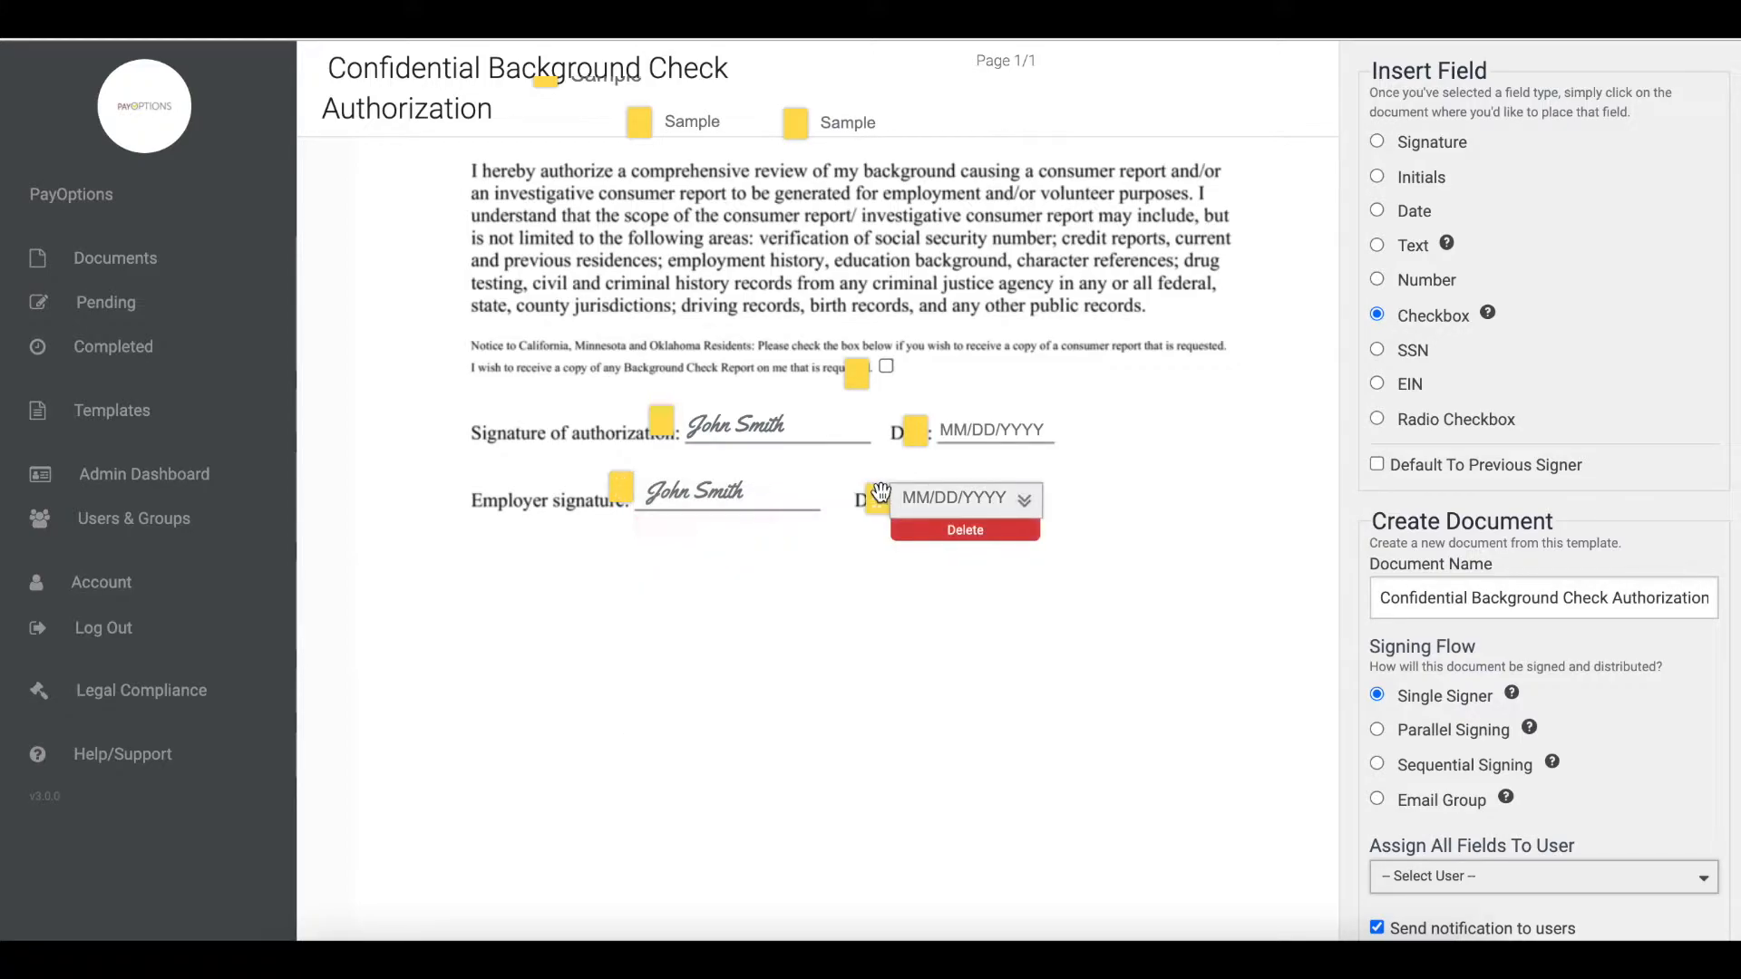
- Open the date field beside the Employer signature line and set its Party to 2
mouse_move(899, 498)
left_click(1027, 507)
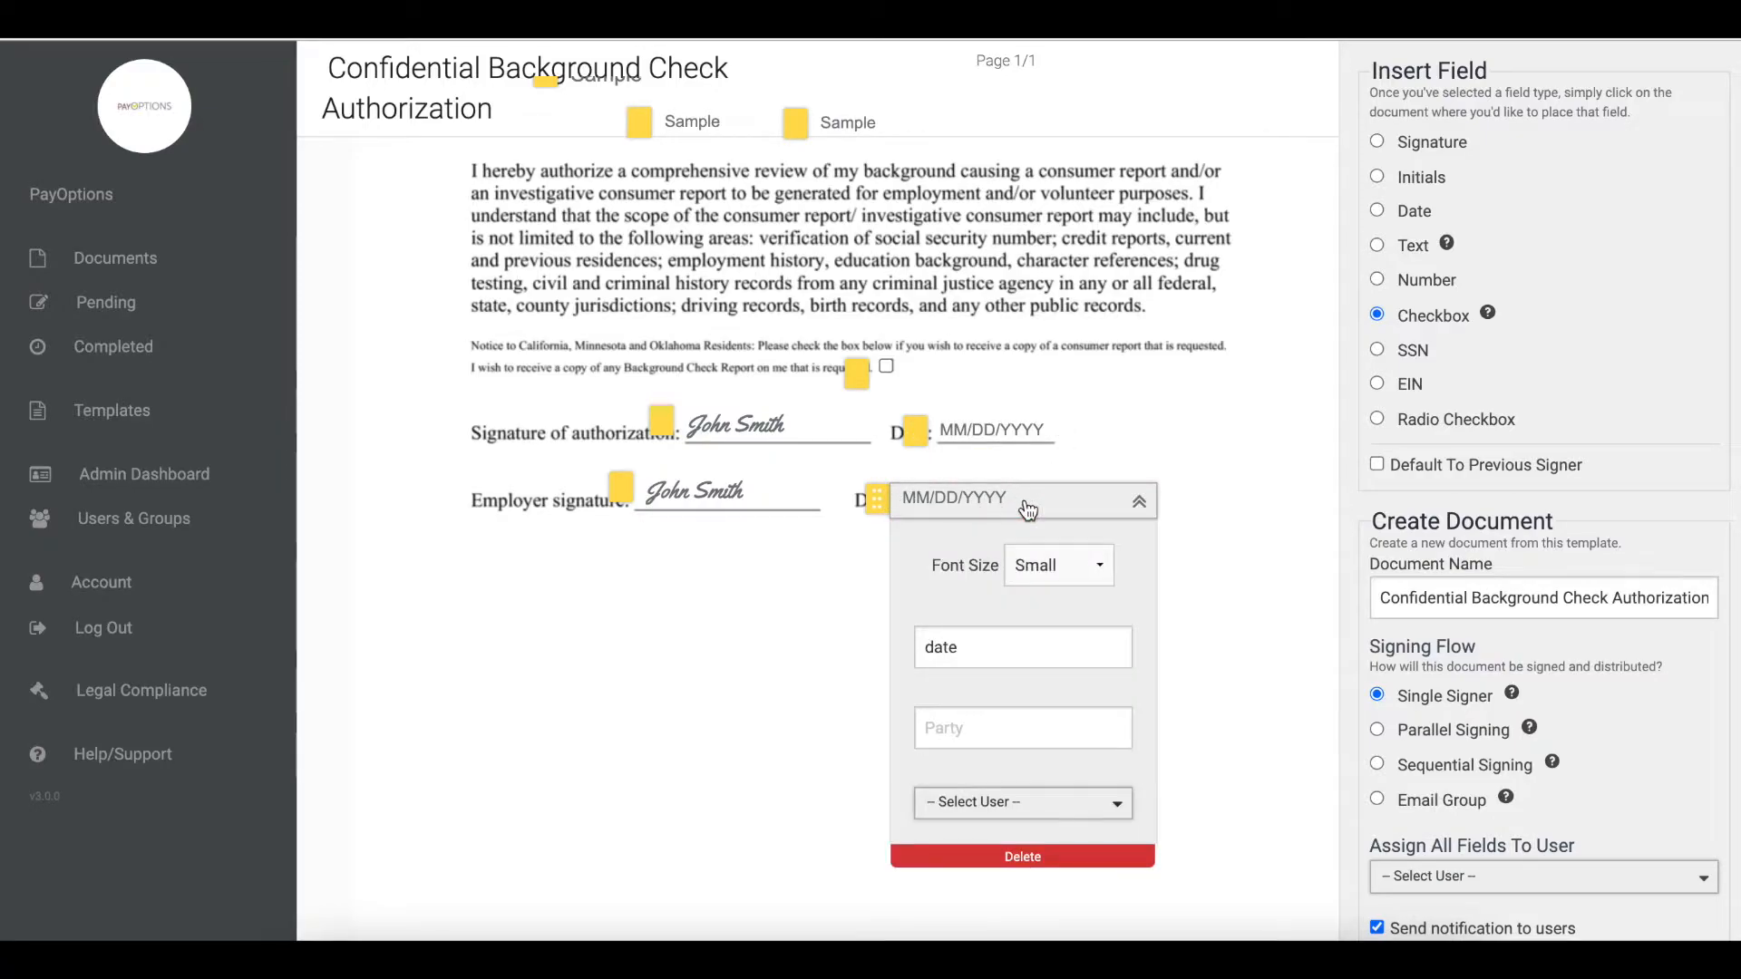
left_click(1032, 717)
type("2")
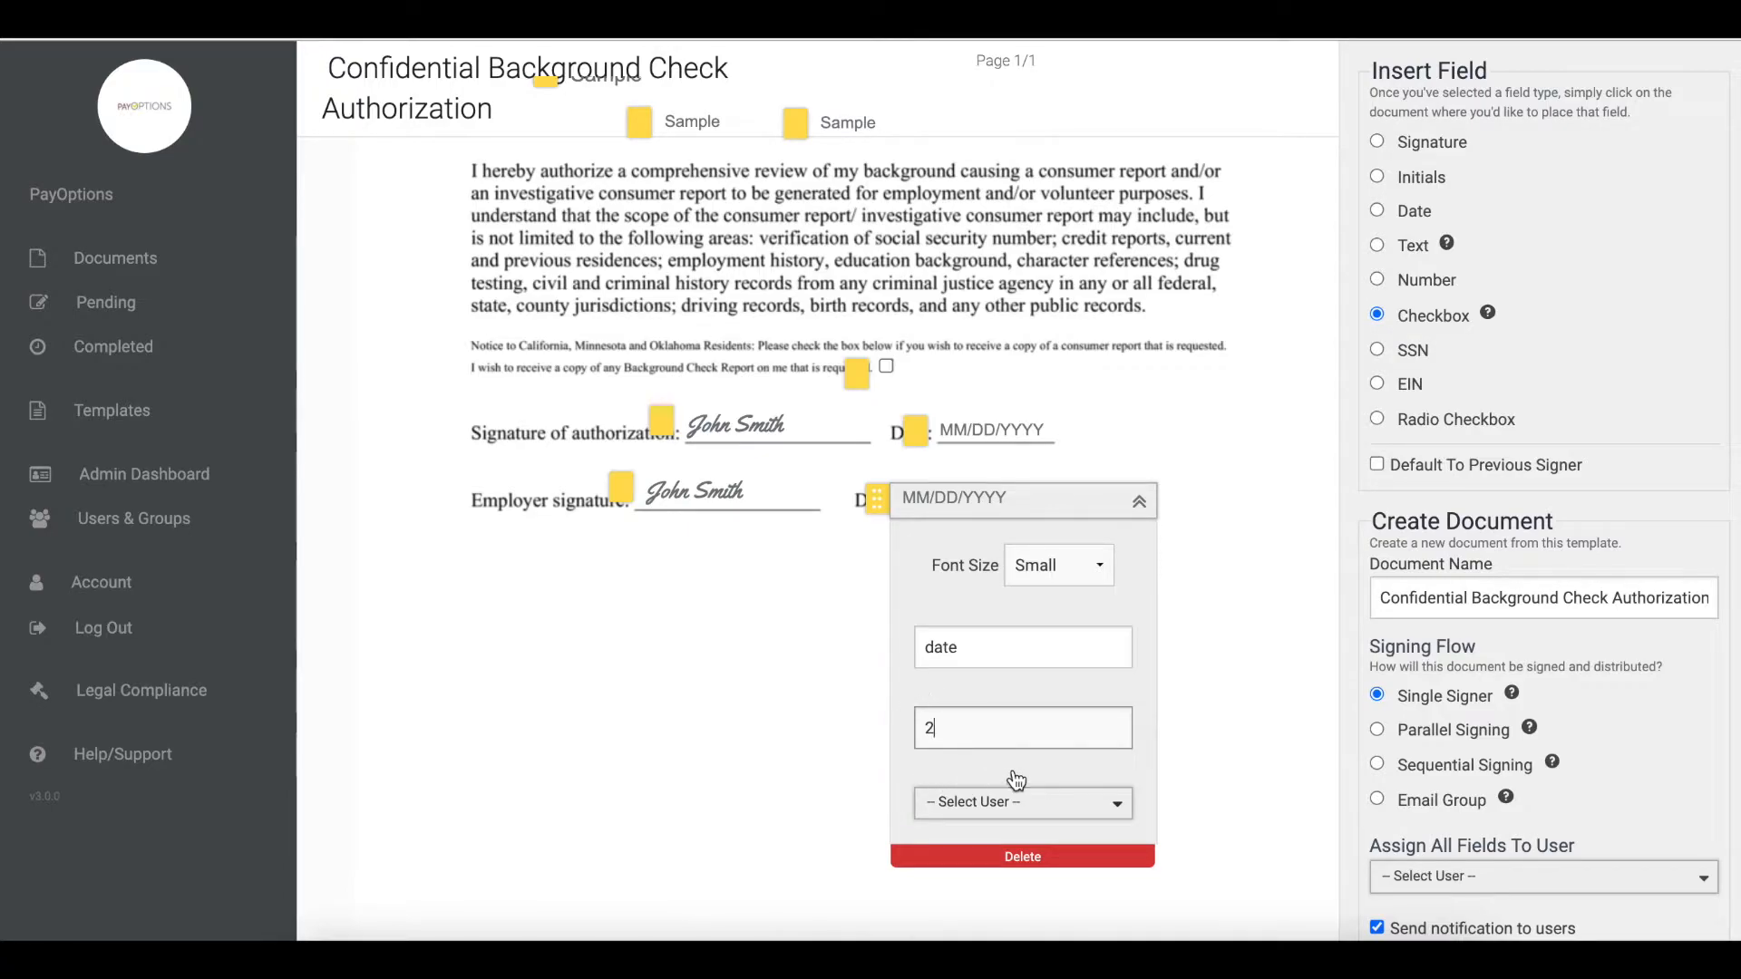
left_click(1139, 503)
- Inspect the authorization date field's settings and scroll back through the document to its top
mouse_move(1066, 440)
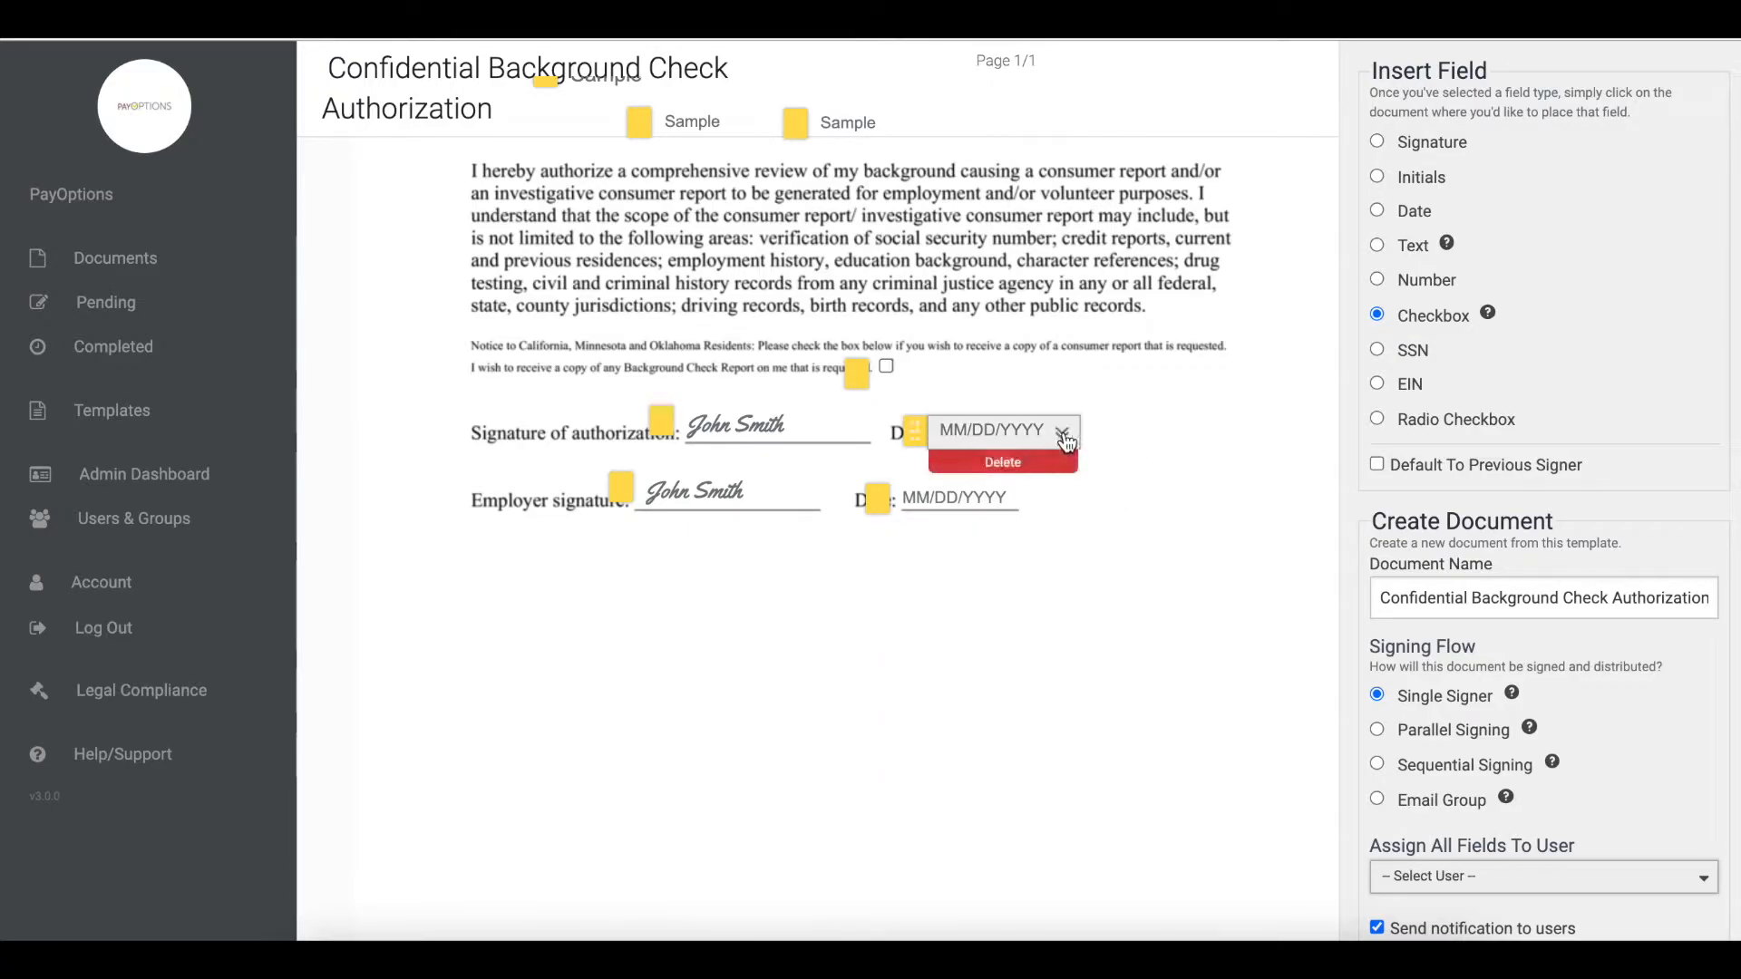
left_click(1064, 436)
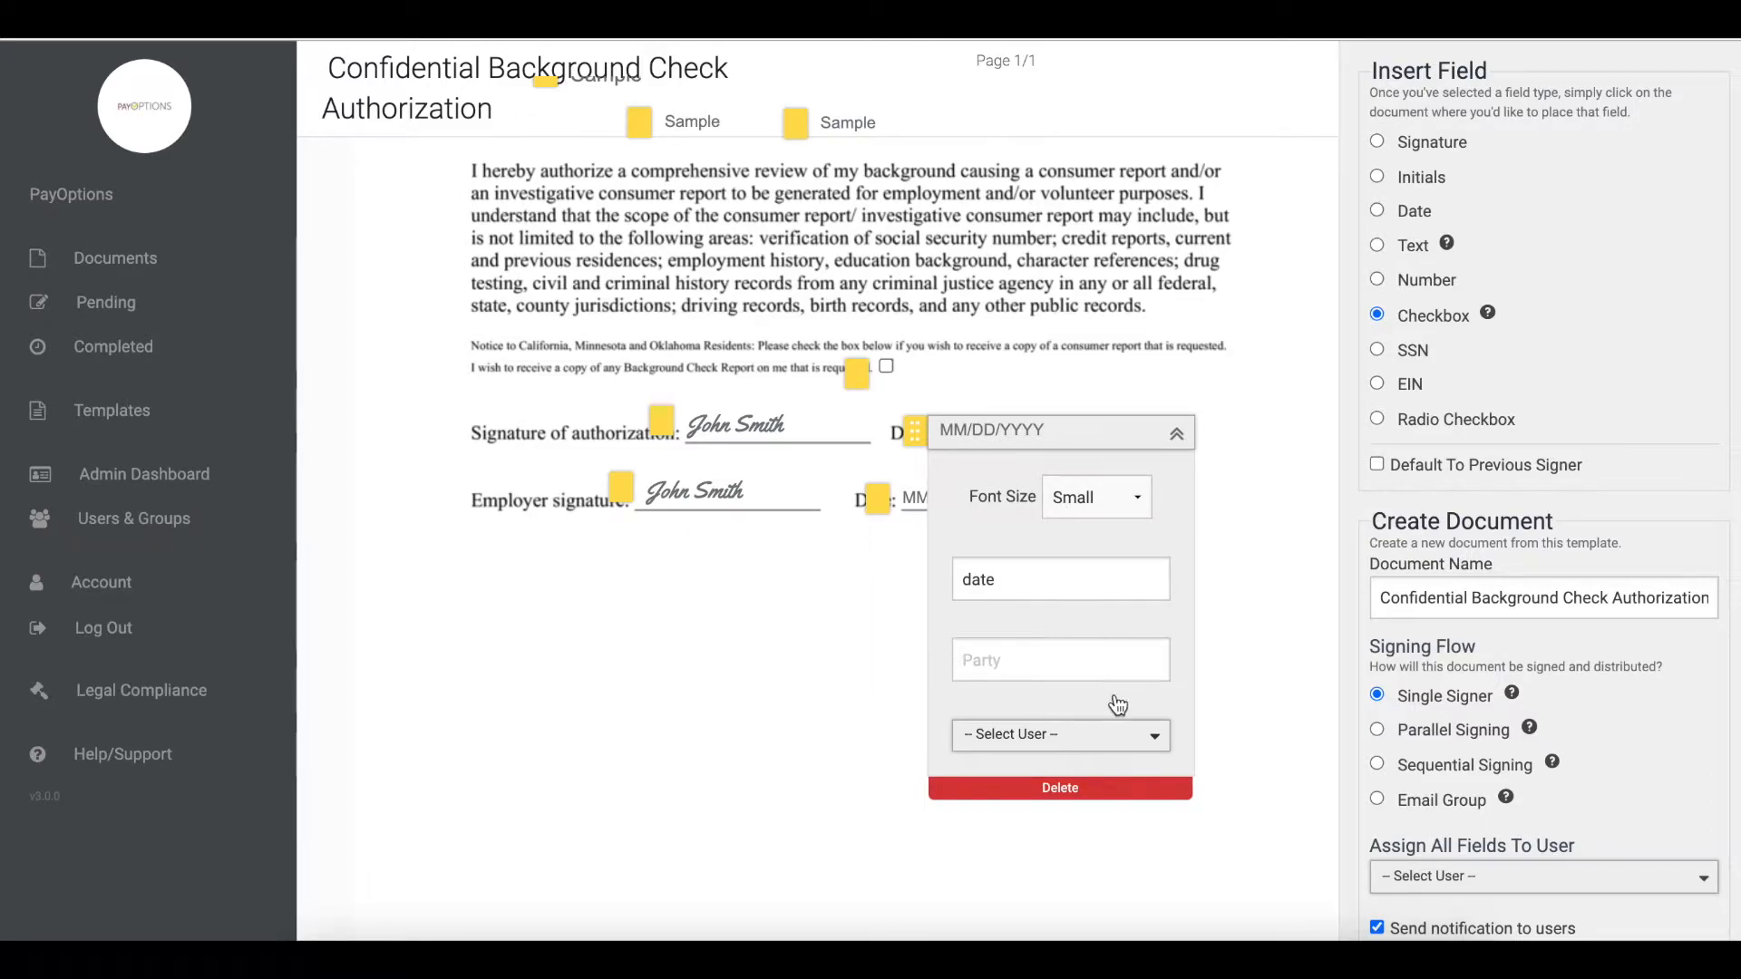
left_click(1175, 437)
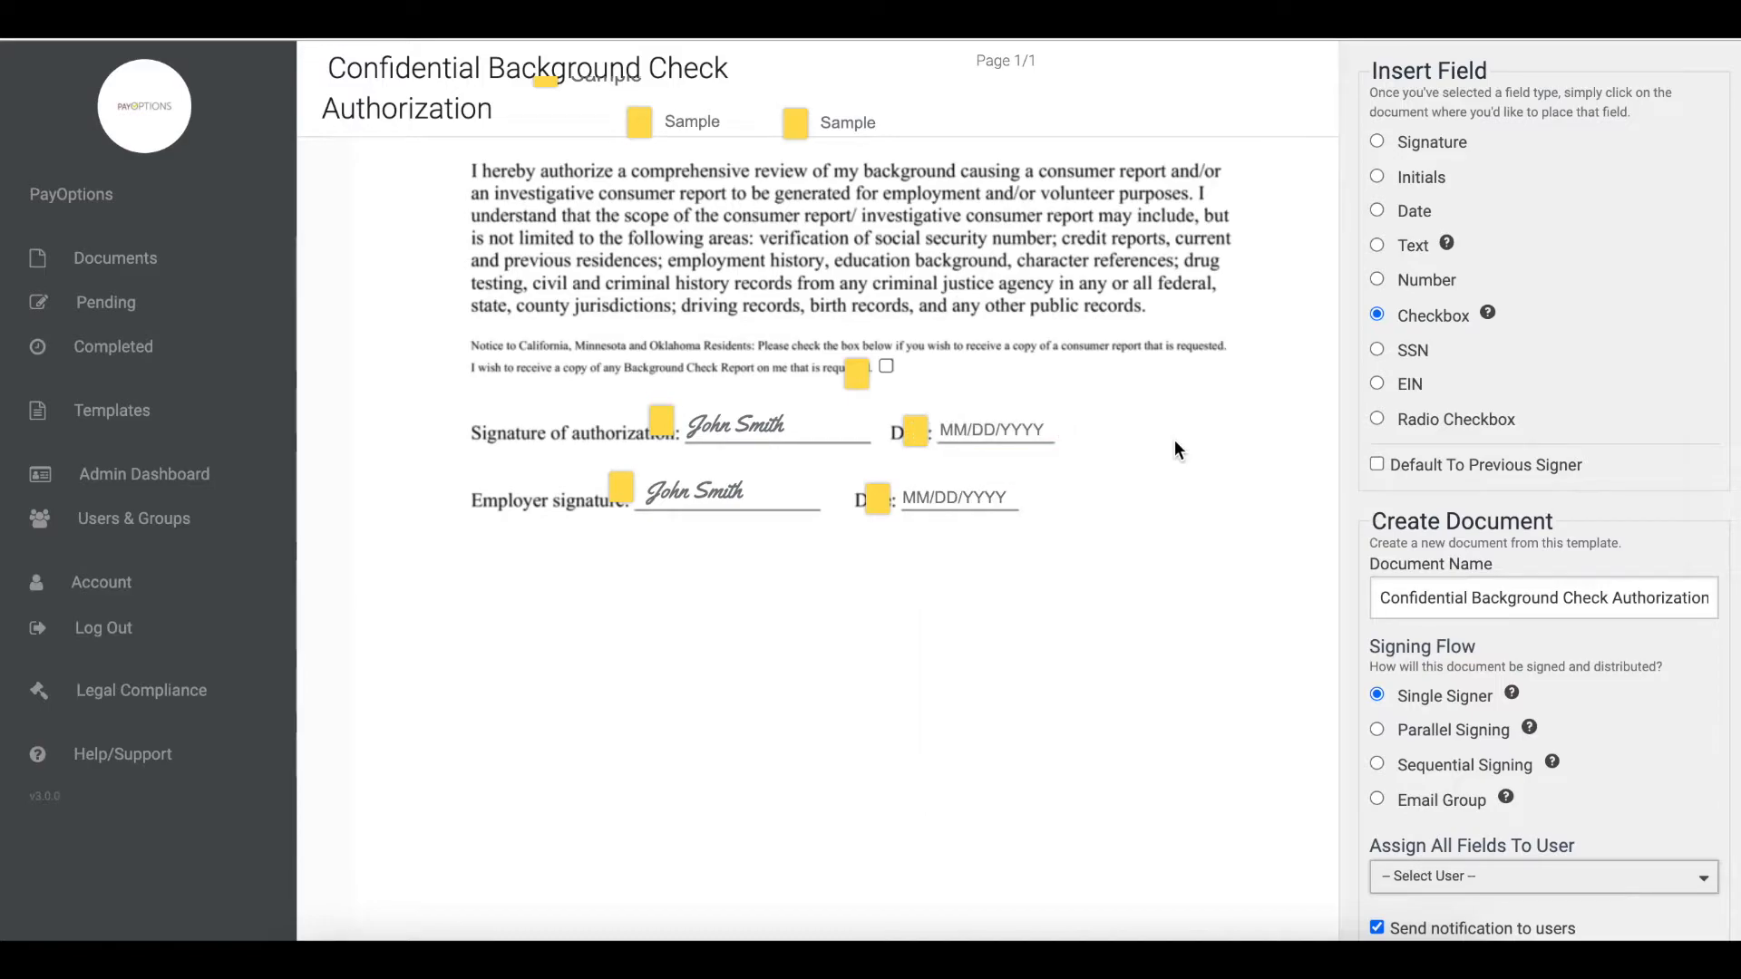
scroll(1175, 442, "up", 1)
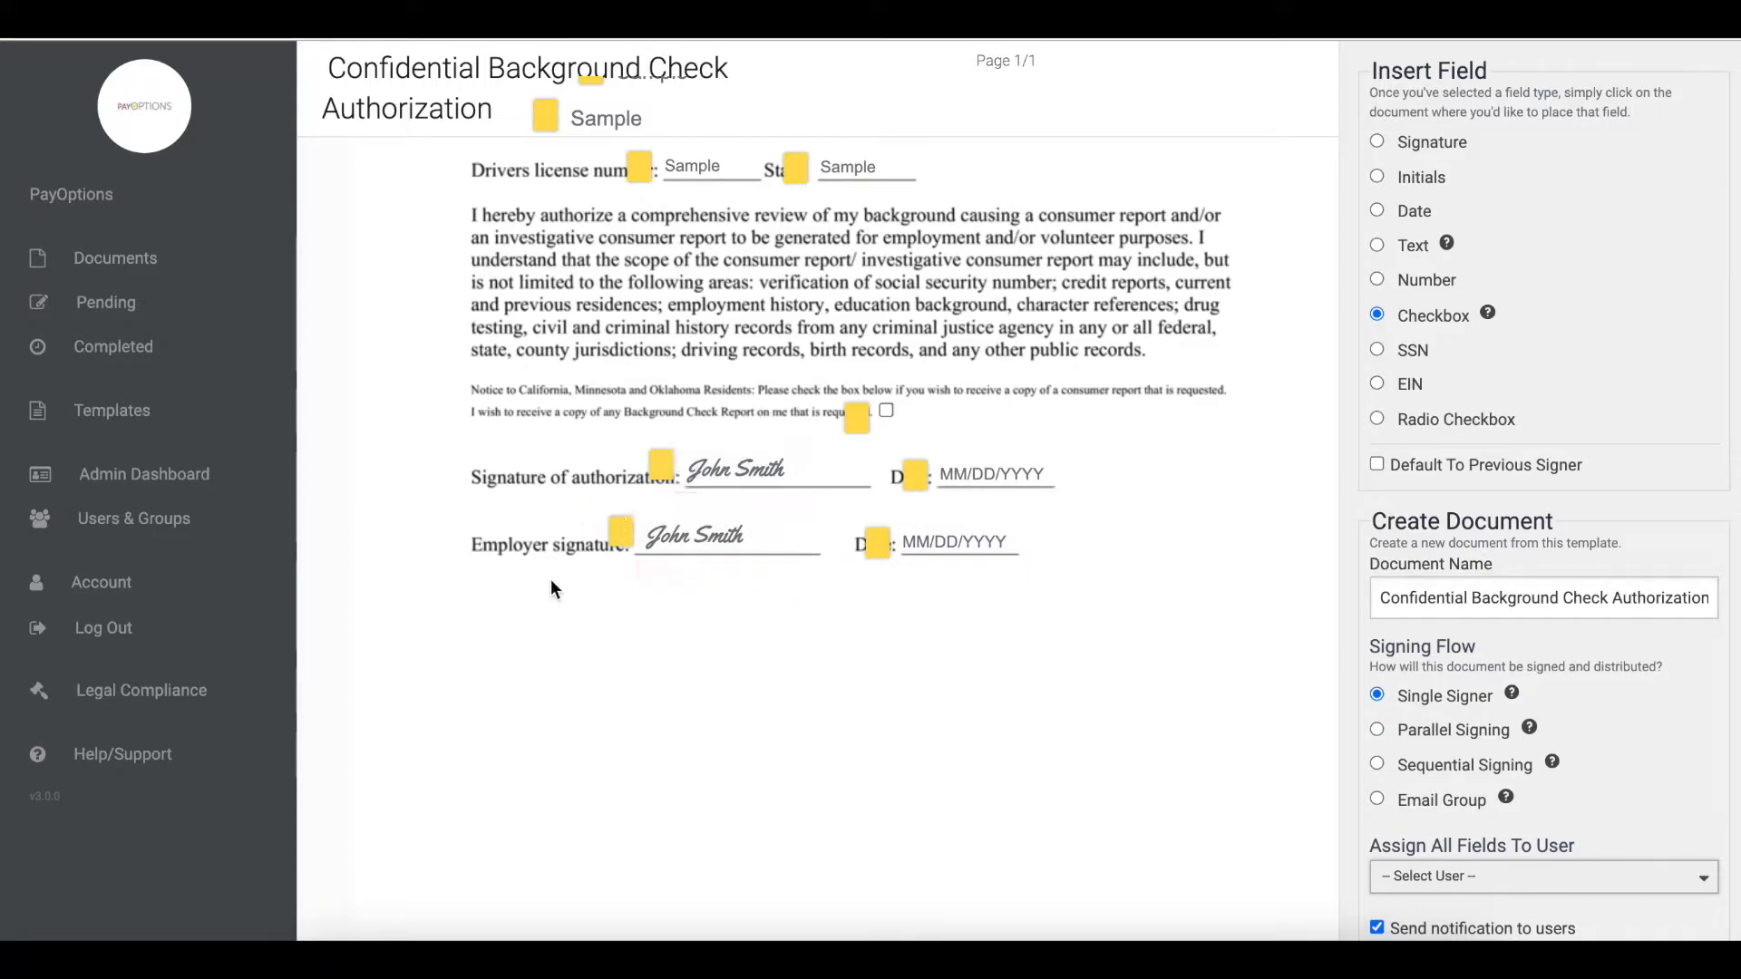
mouse_move(989, 583)
scroll(1318, 508, "up", 2)
scroll(1318, 508, "up", 3)
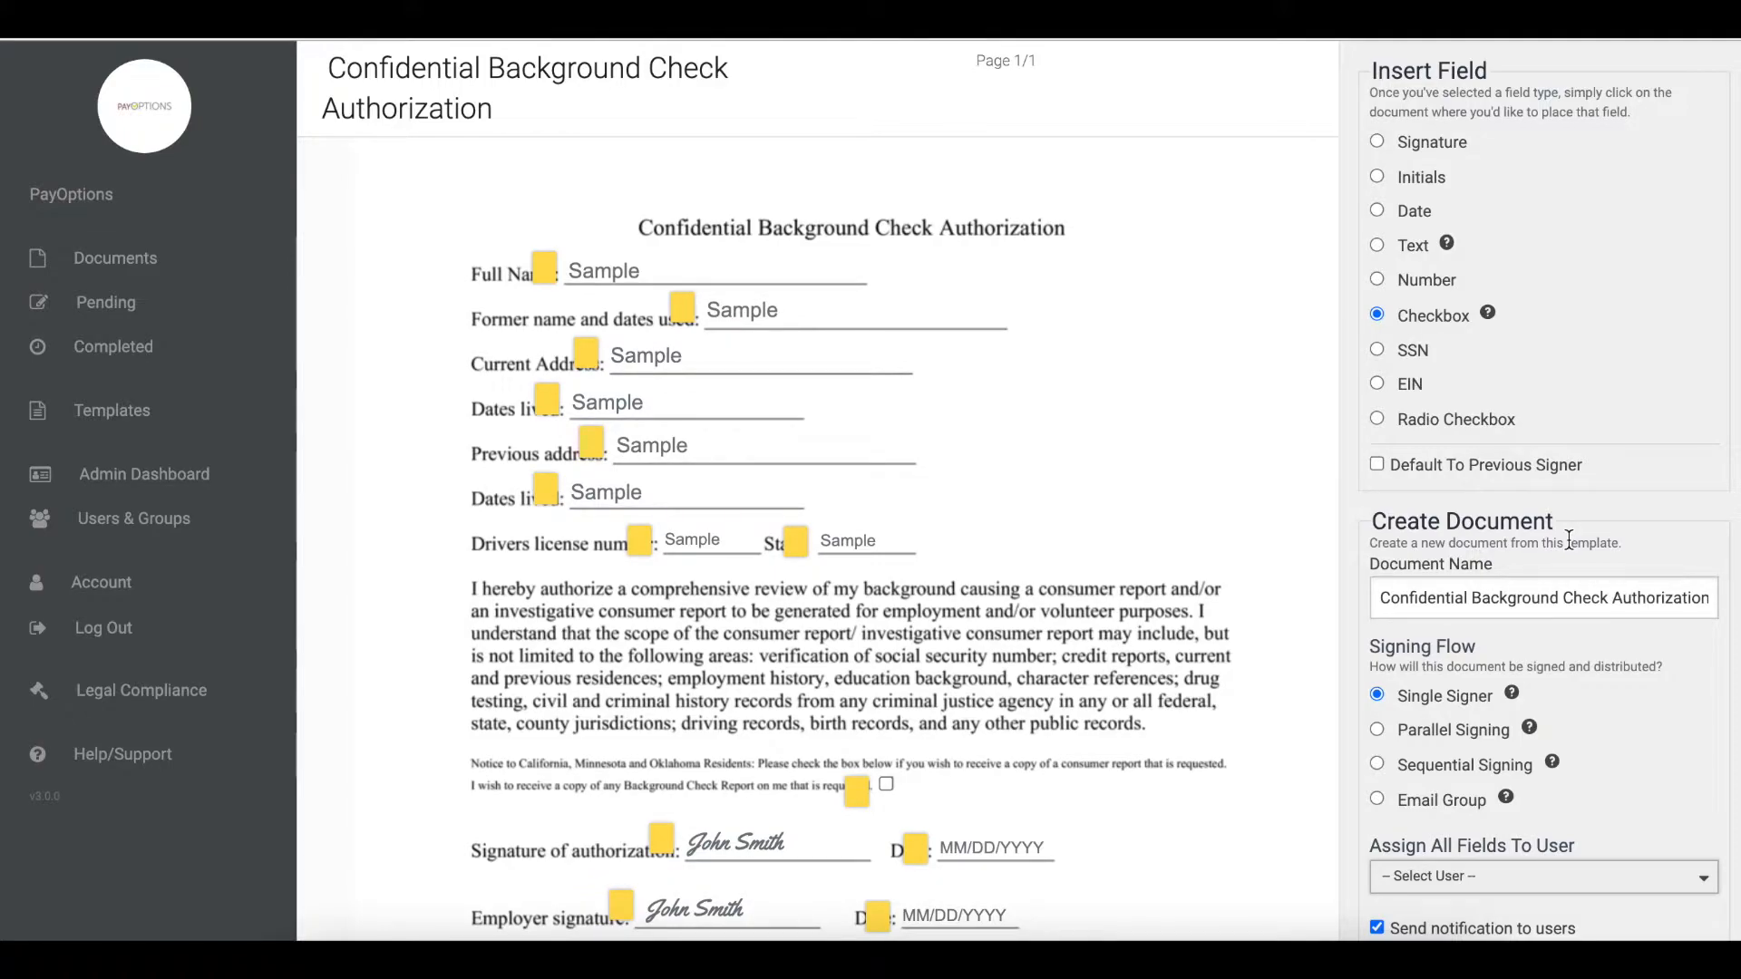
- Create a template from the document with Public visibility
scroll(1569, 538, "down", 3)
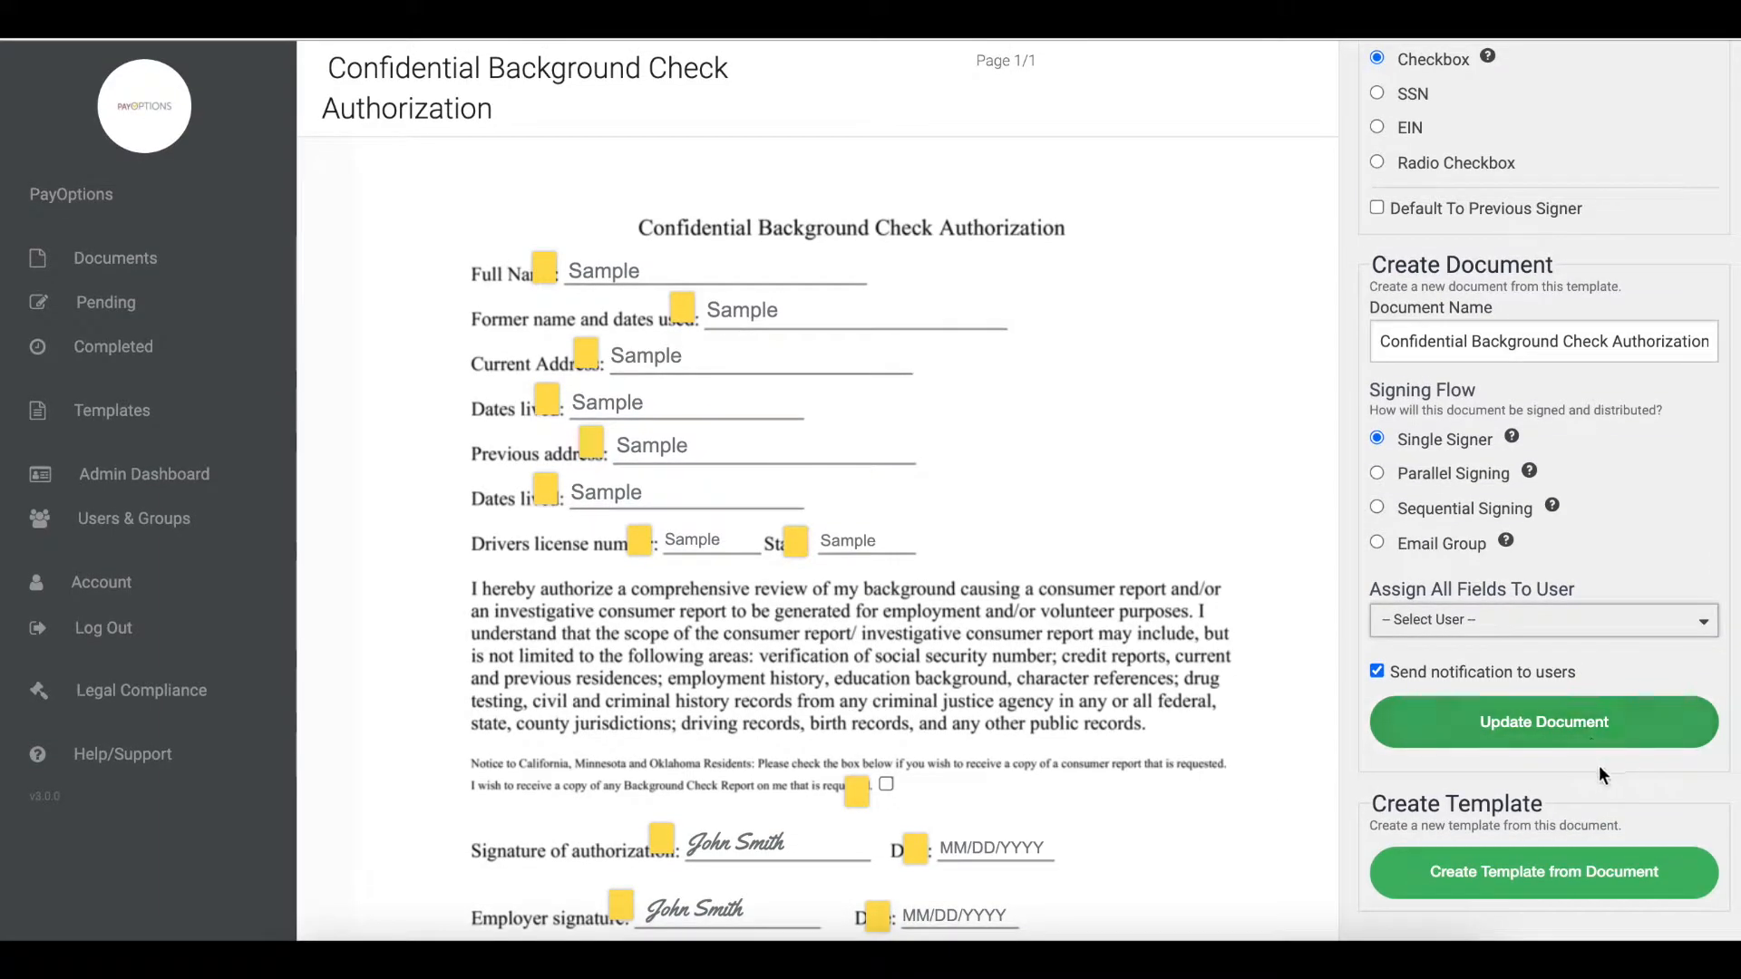
left_click(1566, 872)
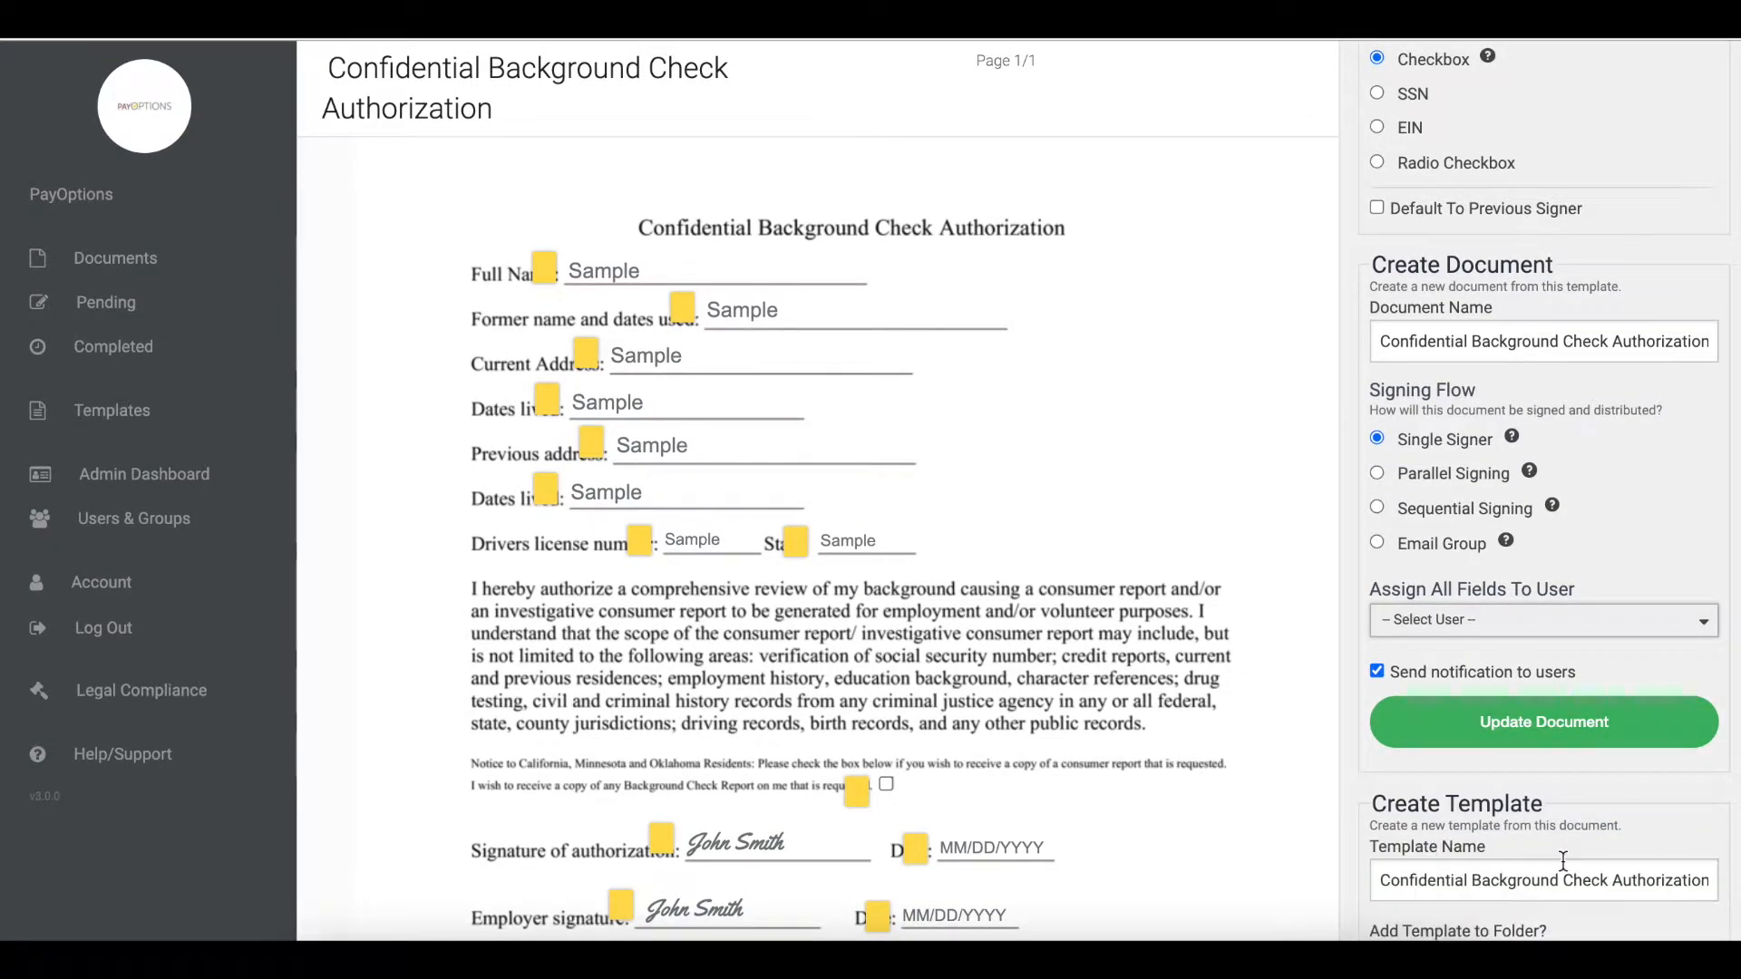
scroll(1566, 871, "down", 2)
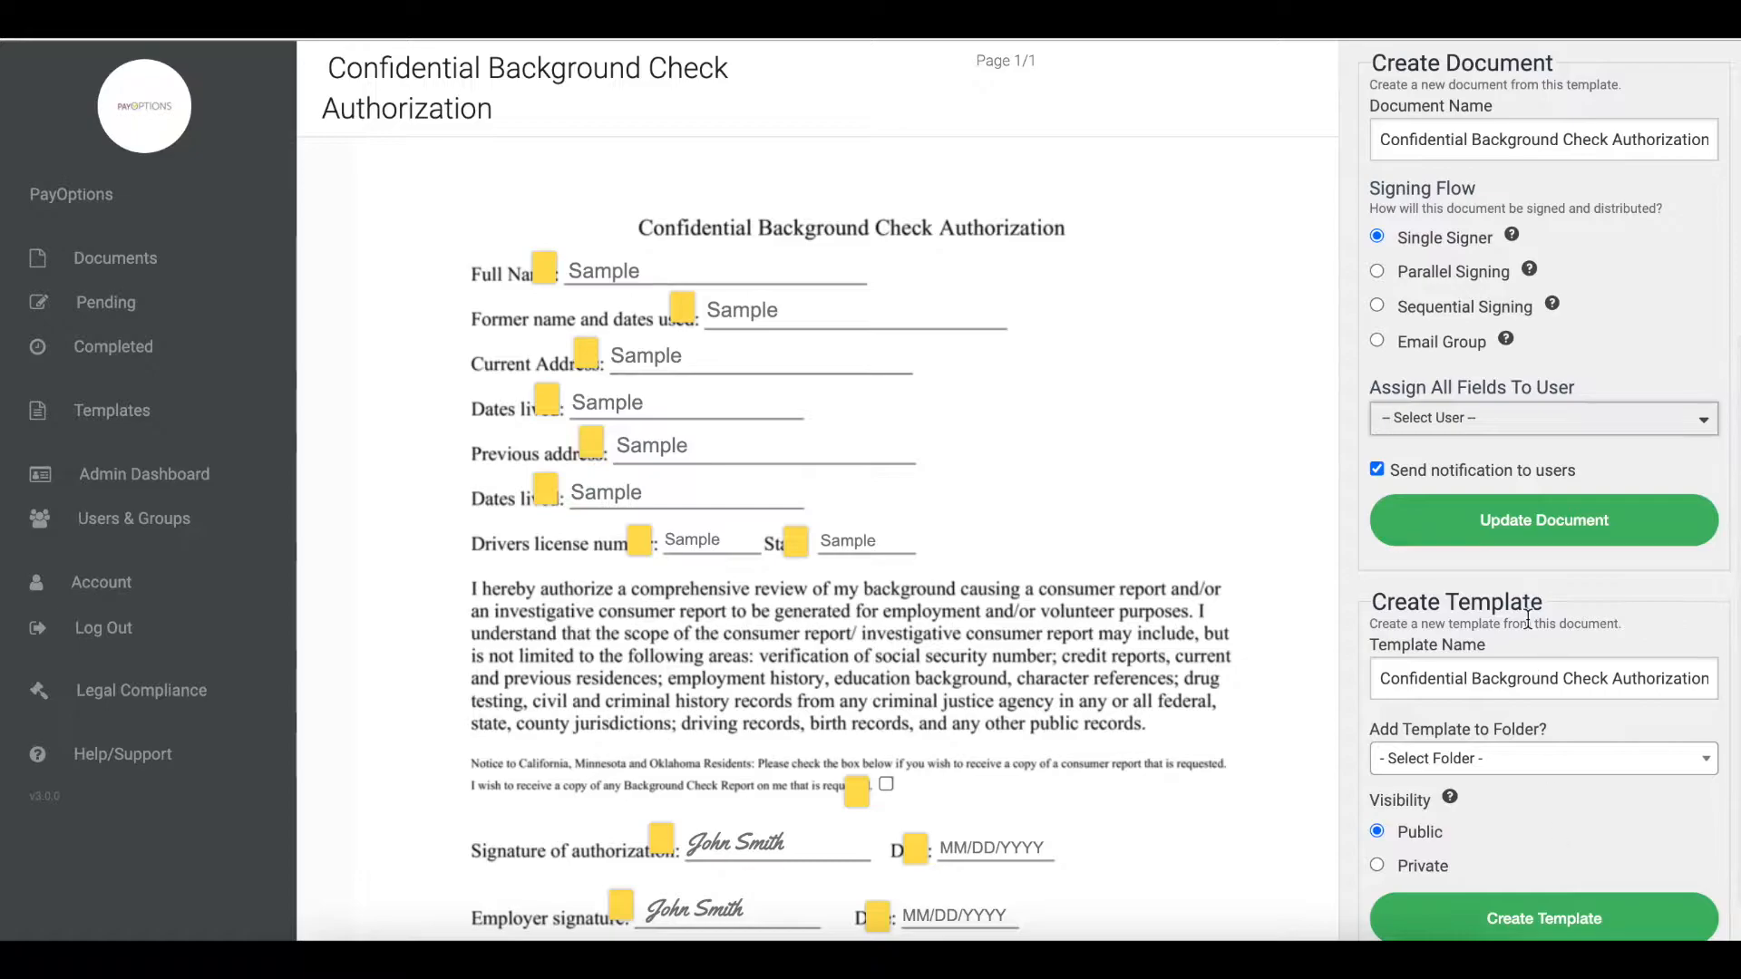
scroll(1544, 753, "down", 2)
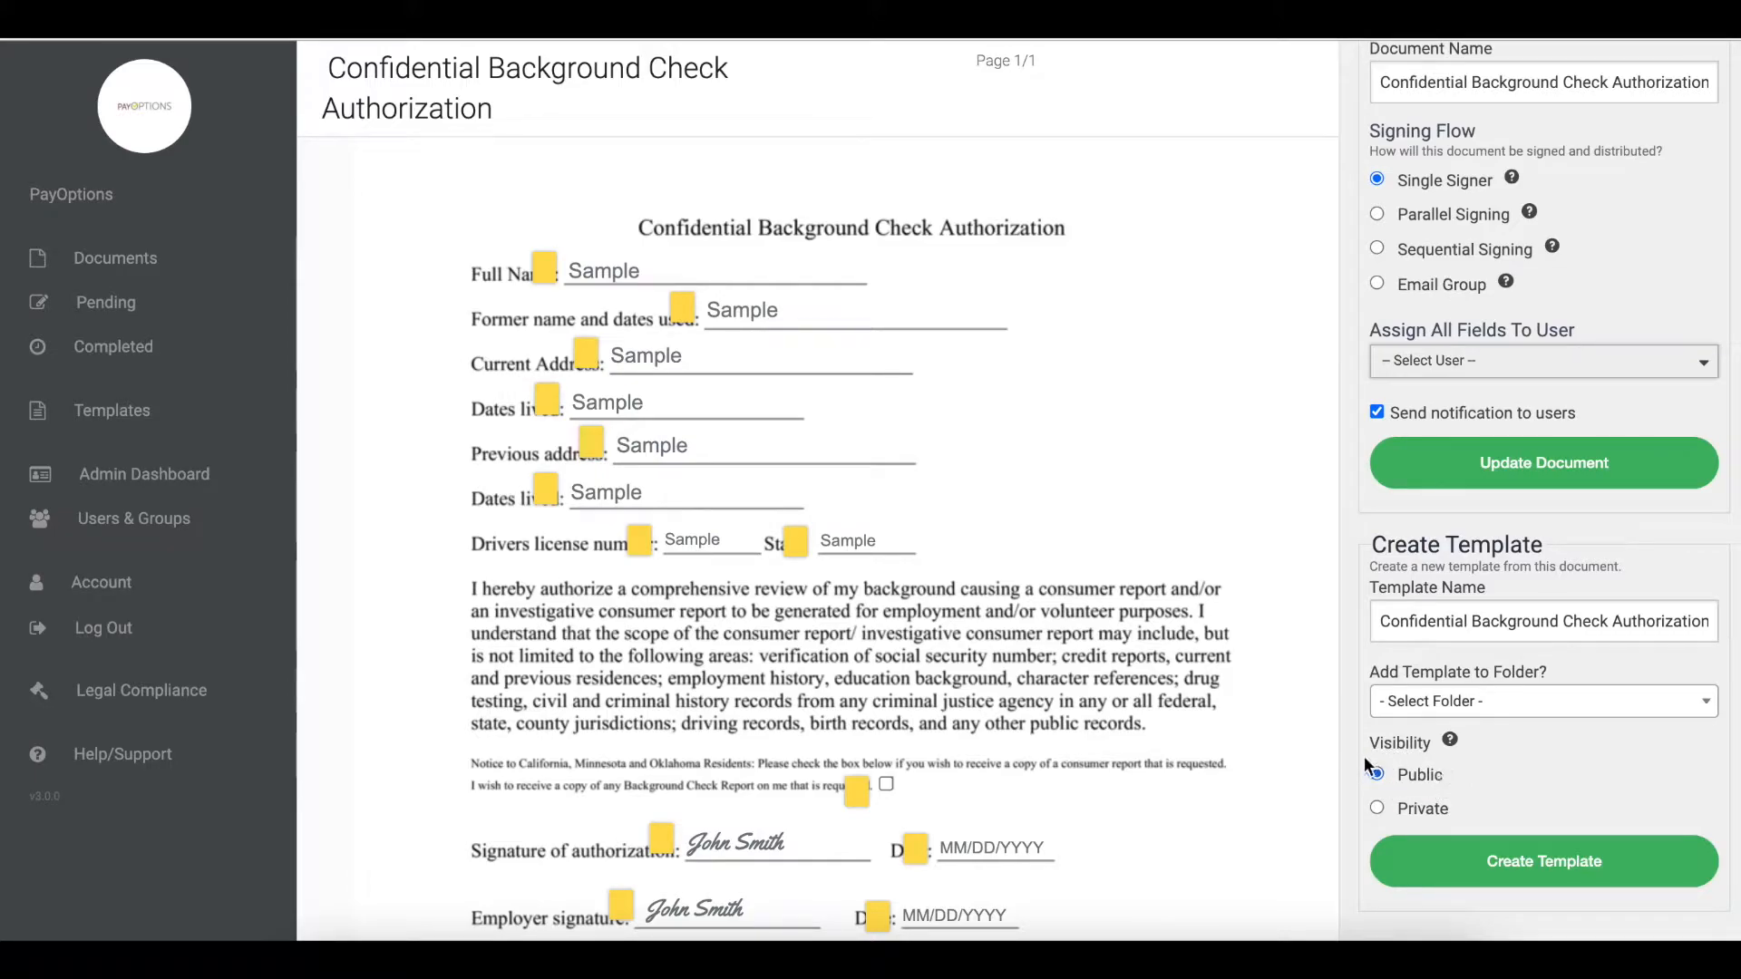
left_click(1515, 870)
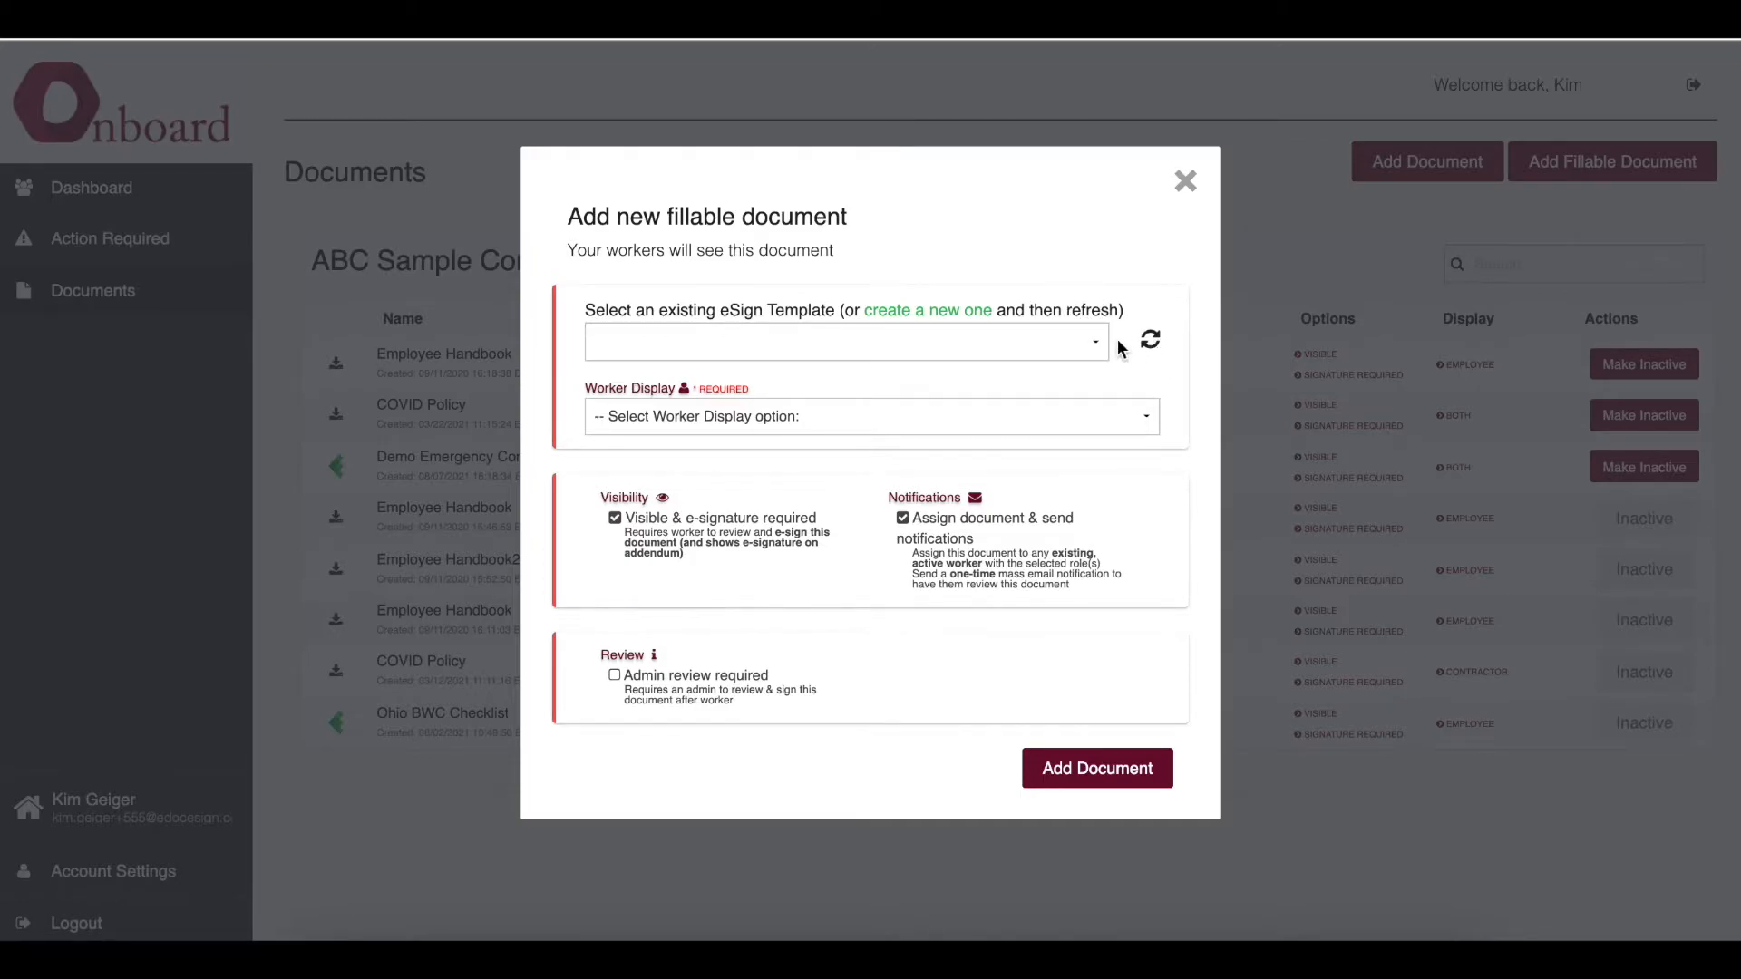
- In the new fillable document dialog, choose the Confidential Background Check Authorization template and the Employees worker display
left_click(1069, 346)
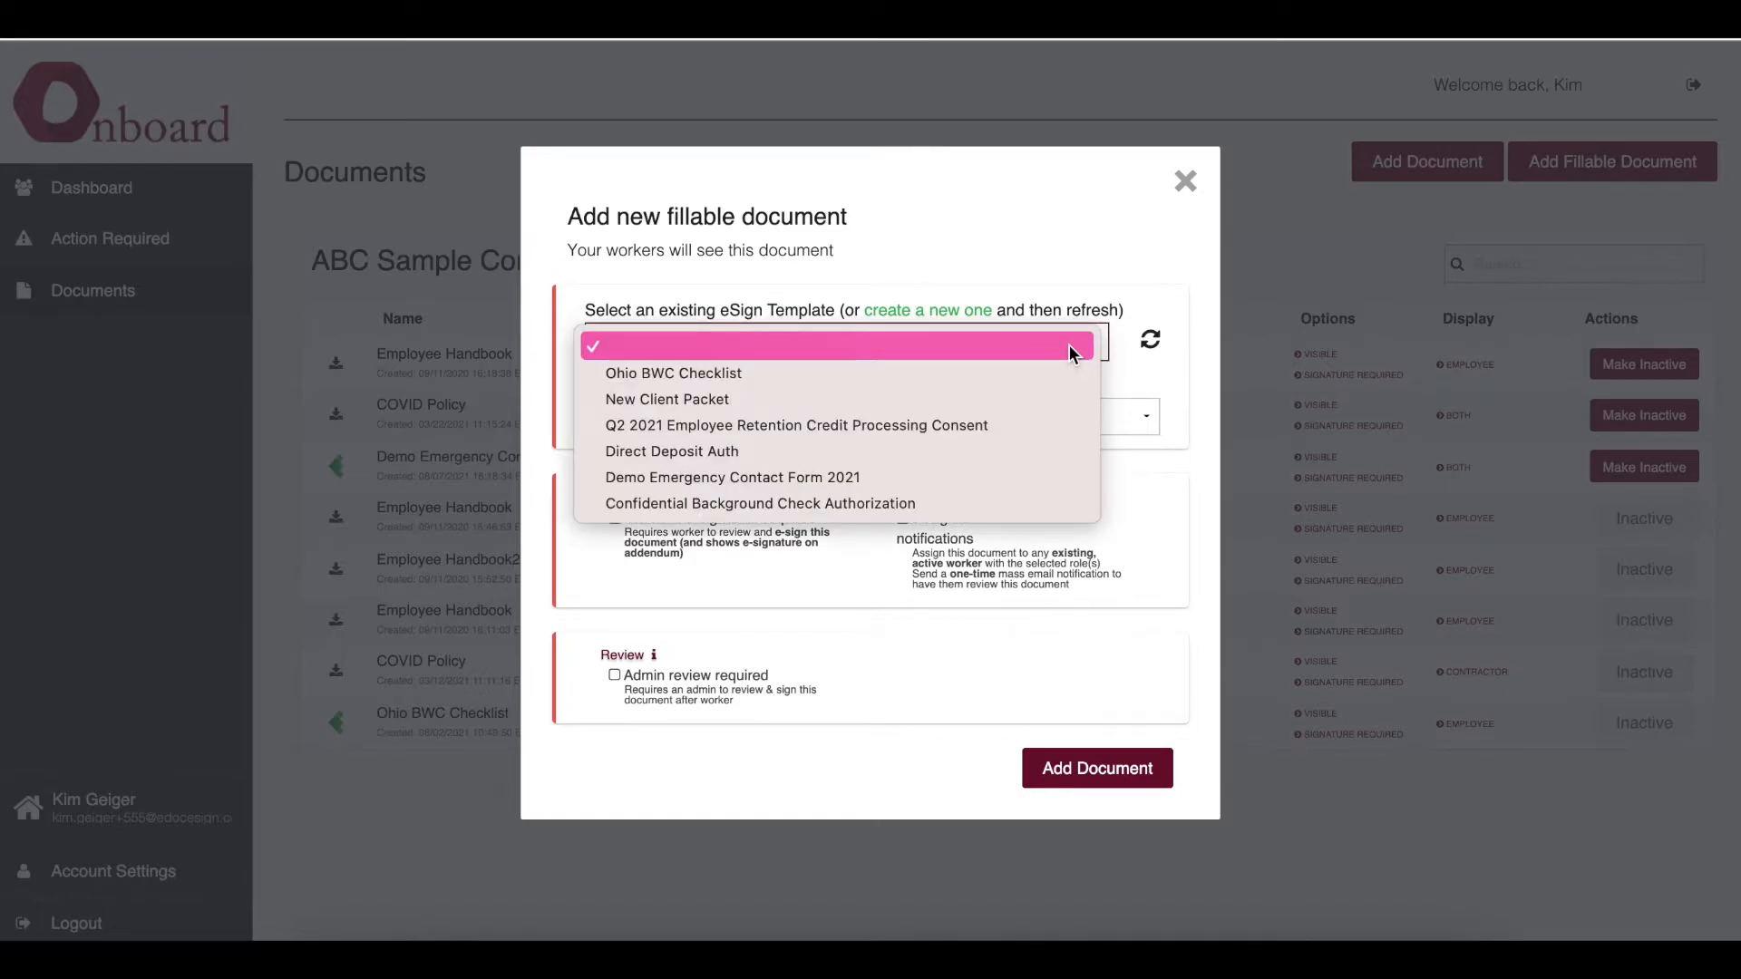
left_click(1045, 501)
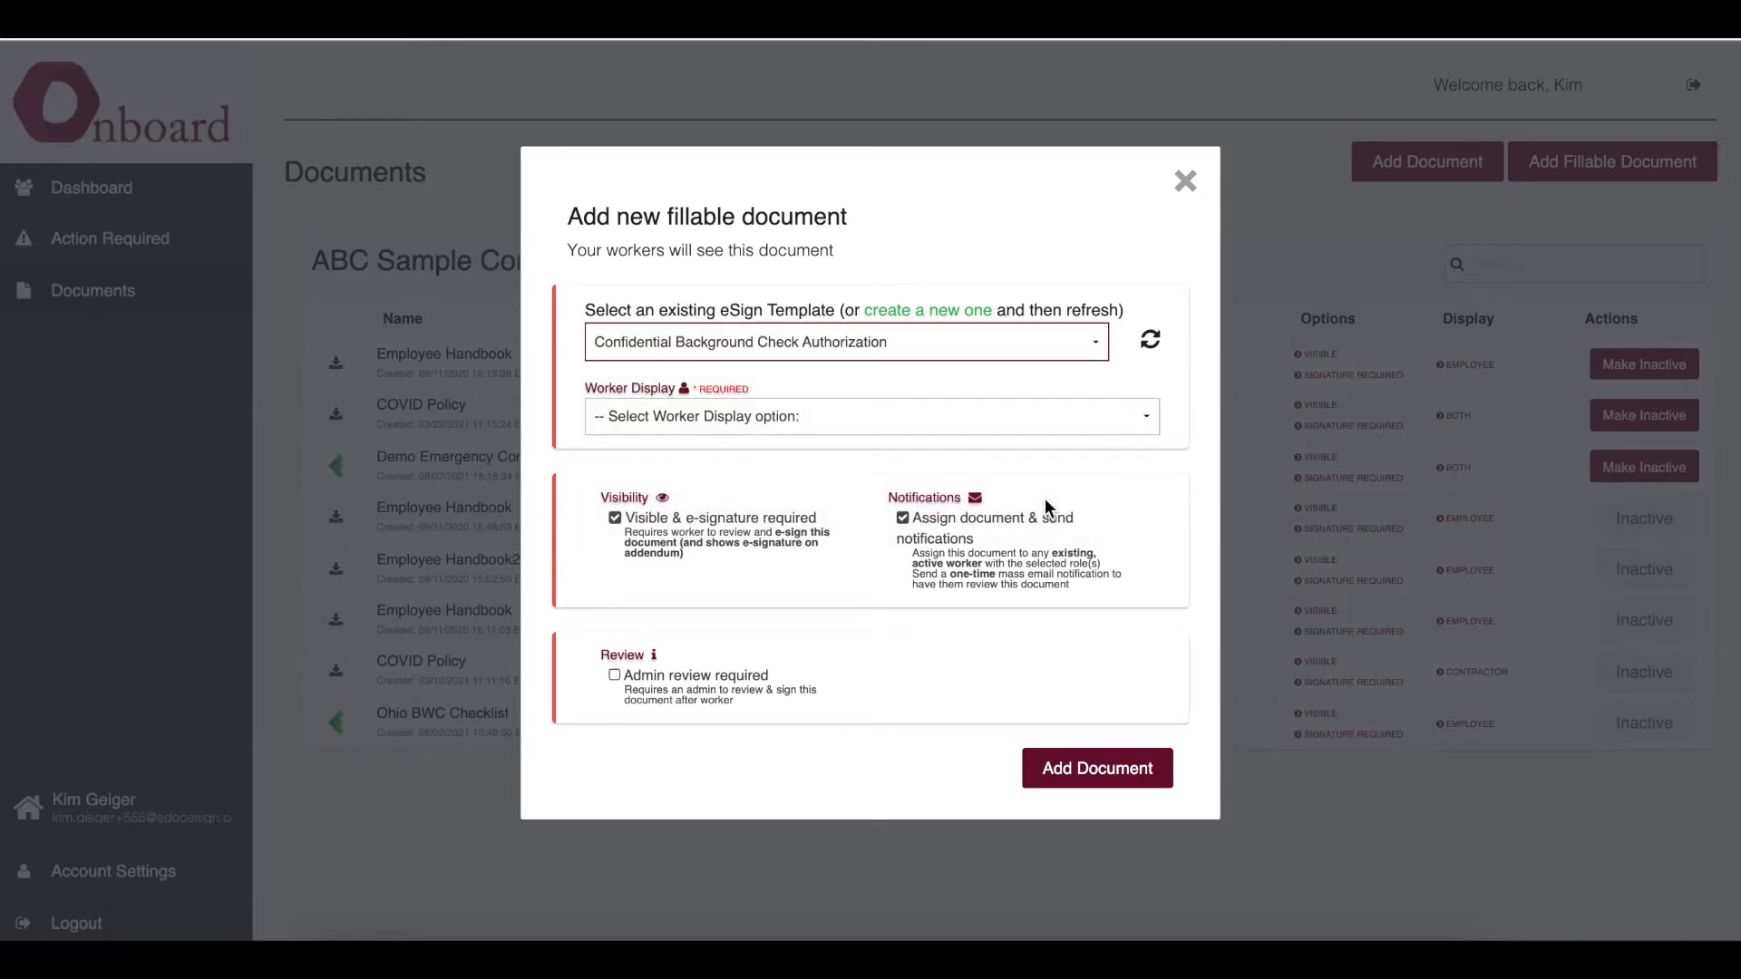
left_click(958, 423)
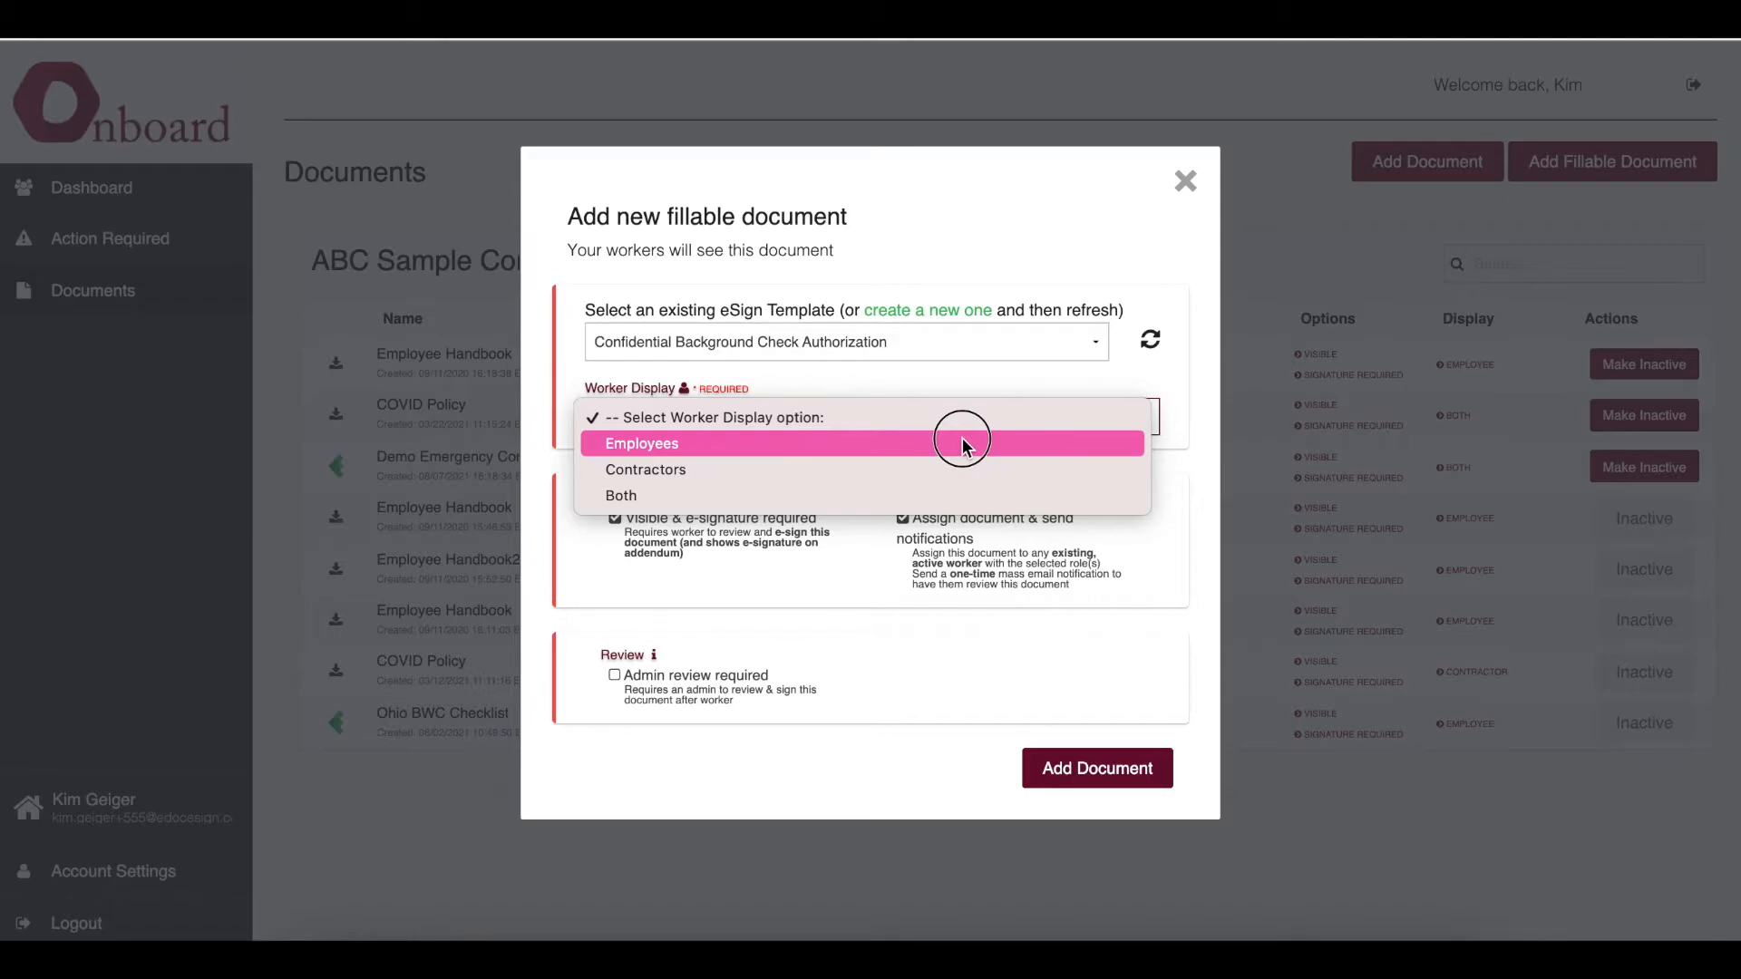
left_click(961, 442)
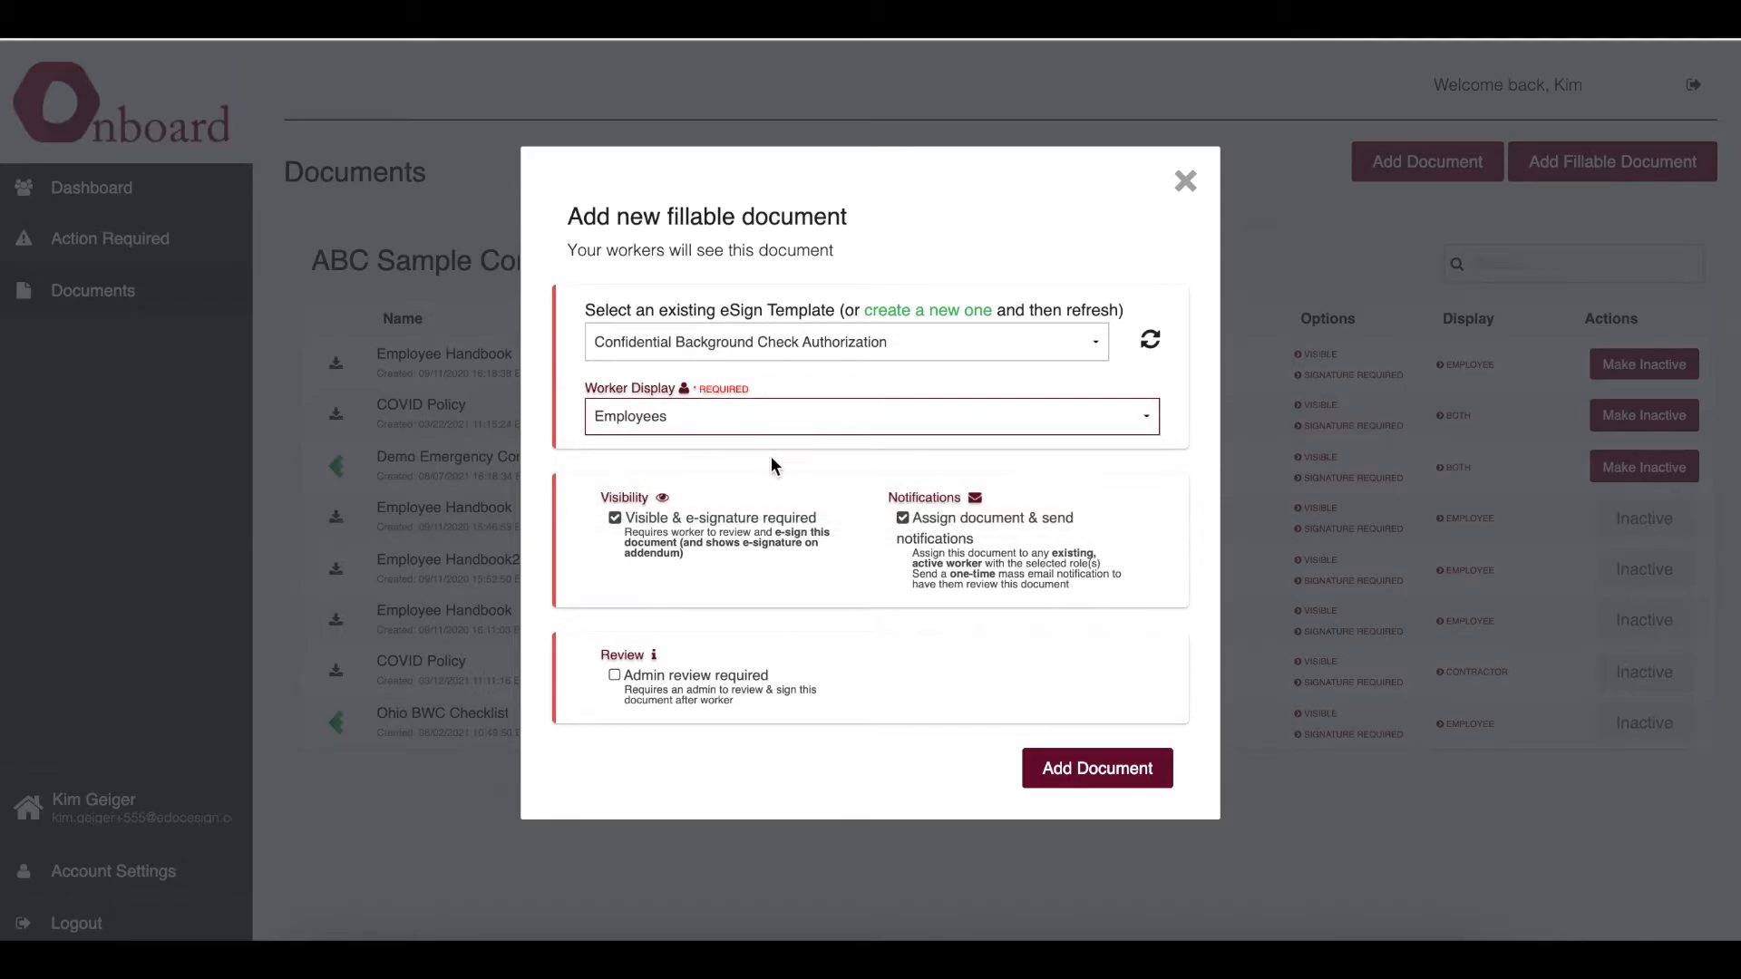
- Turn off document assignment notifications, require admin review, and add the fillable document
key("ctrl+plus")
scroll(804, 518, "down", 1)
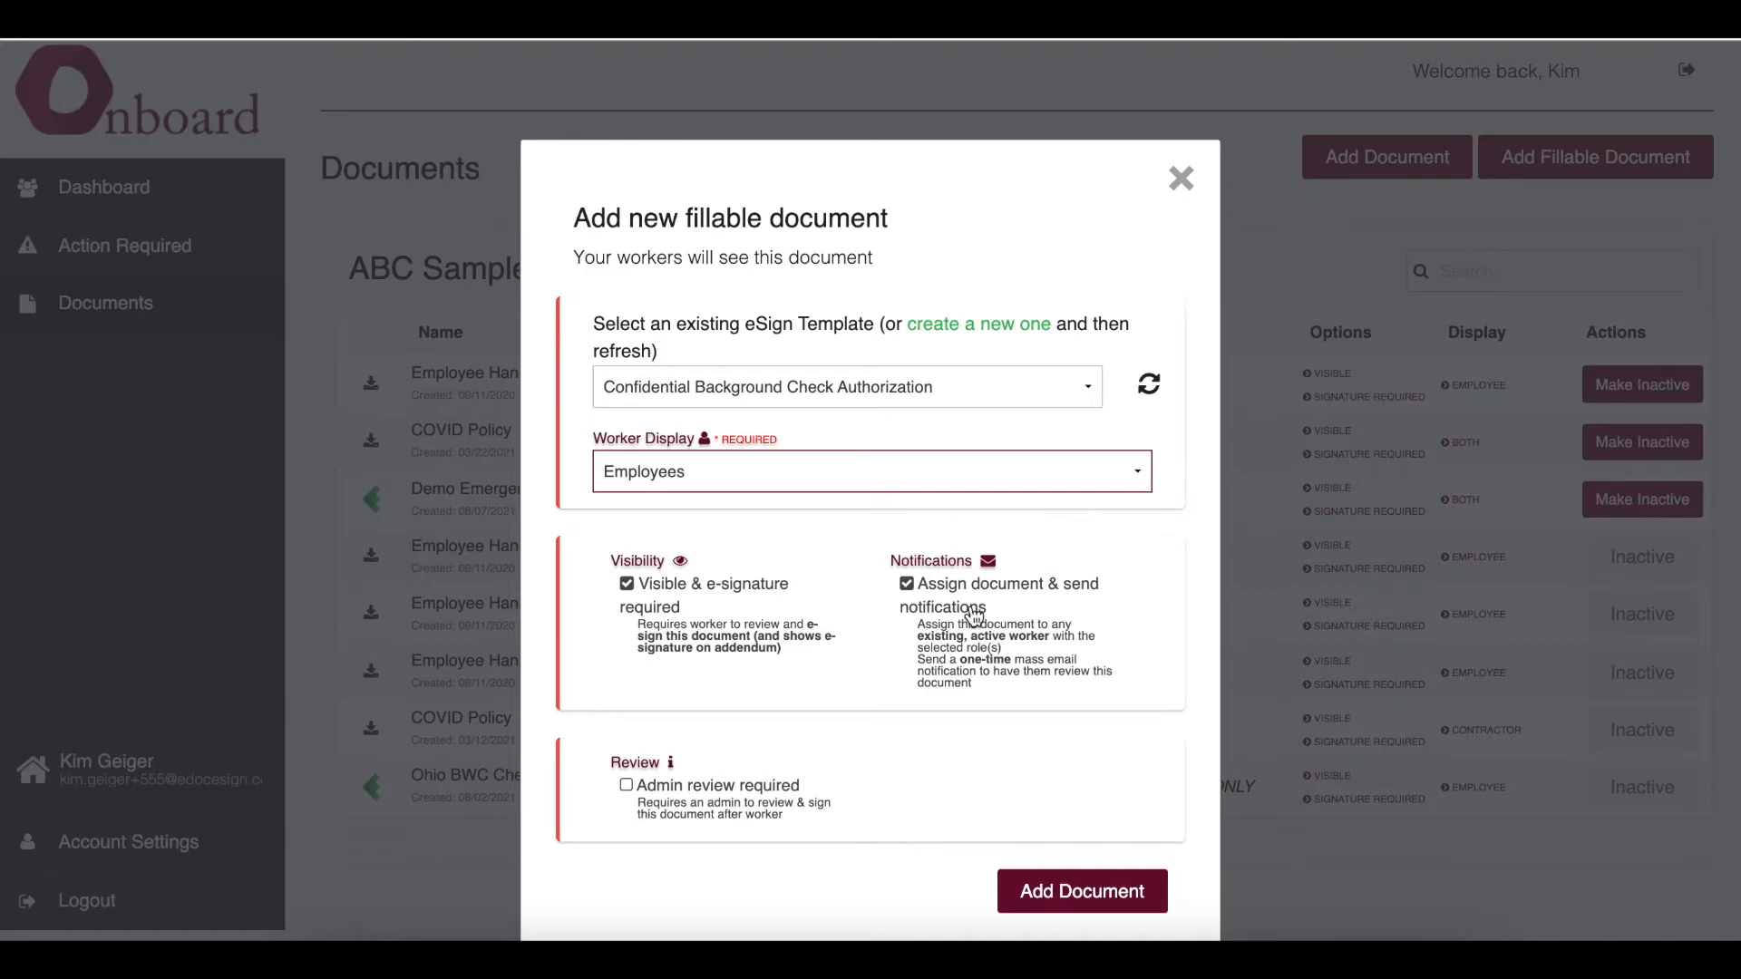
left_click(907, 587)
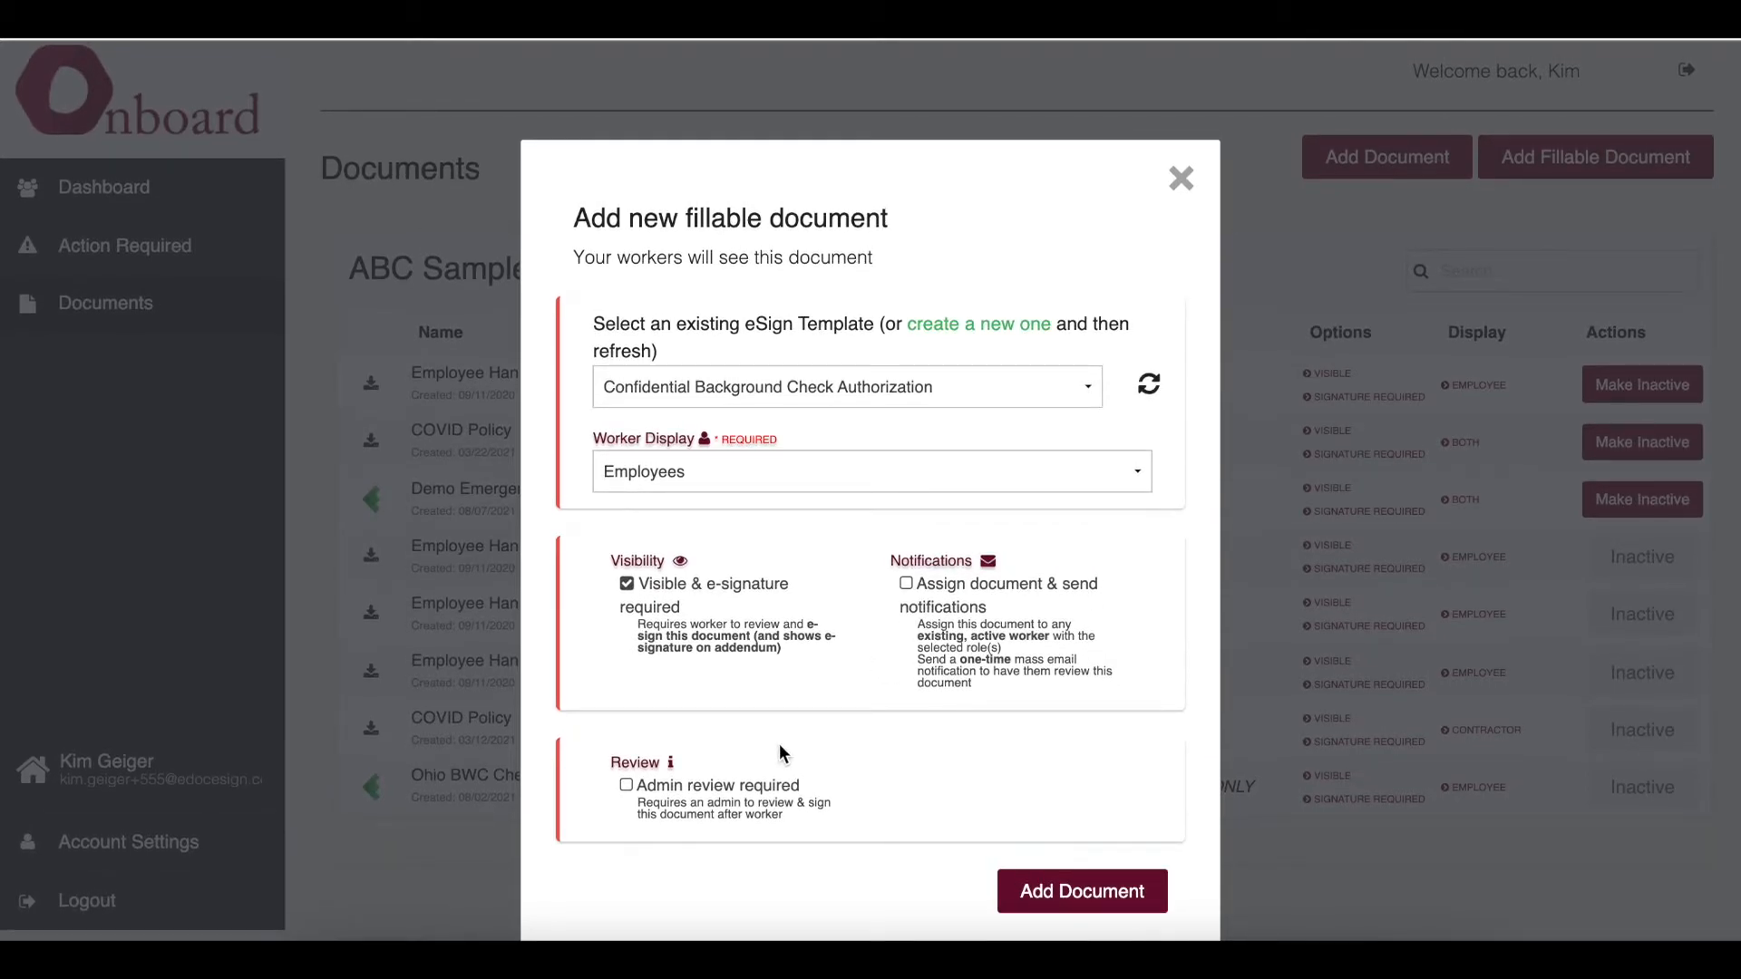
left_click(627, 785)
left_click(1085, 893)
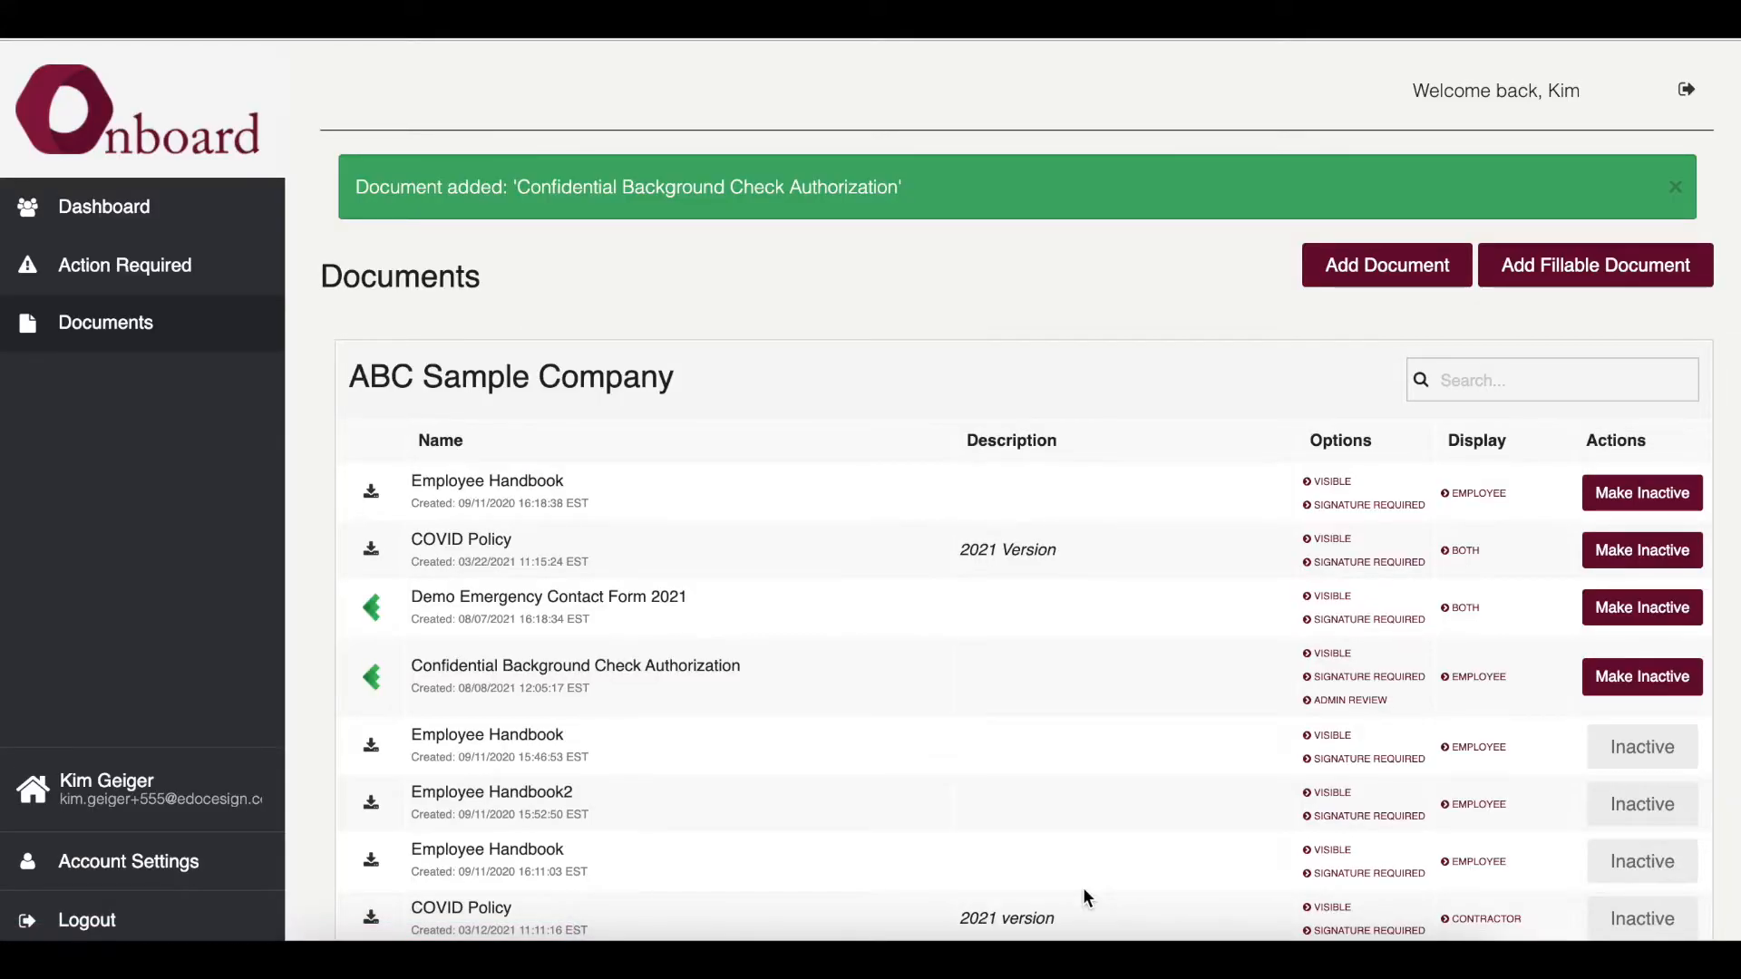
- Open the company page's Invite Worker form and enter first name Employee and last name ABC
scroll(1016, 734, "down", 2)
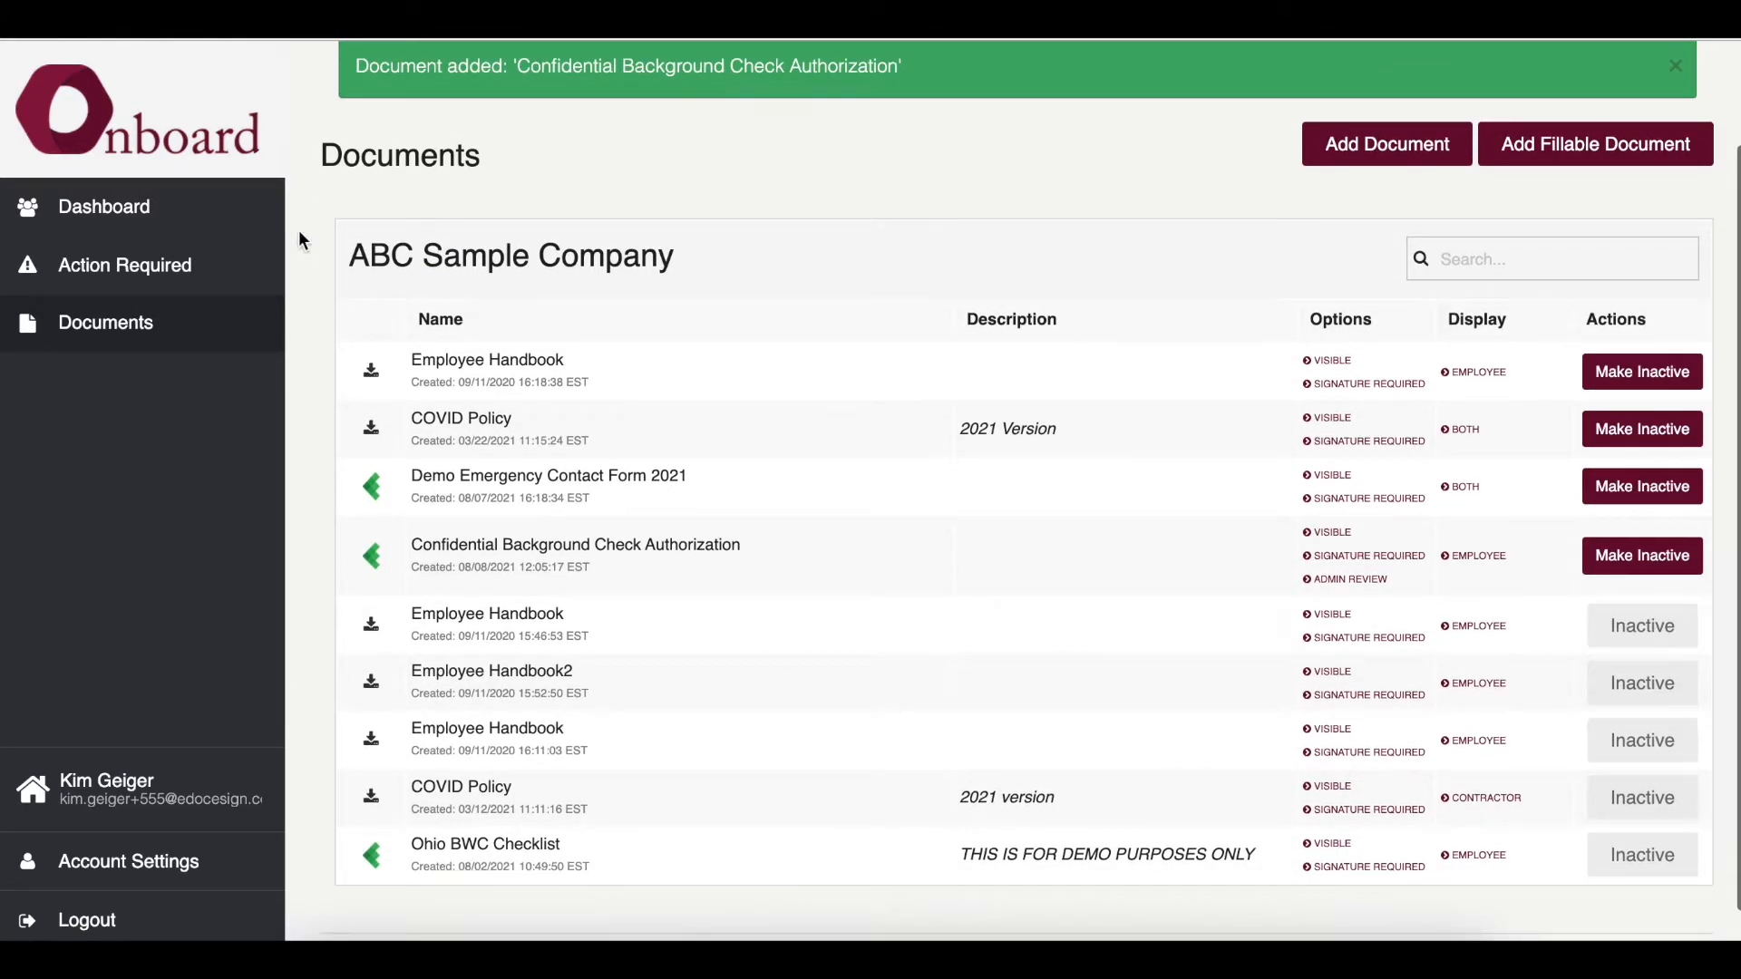
left_click(239, 223)
scroll(527, 390, "down", 2)
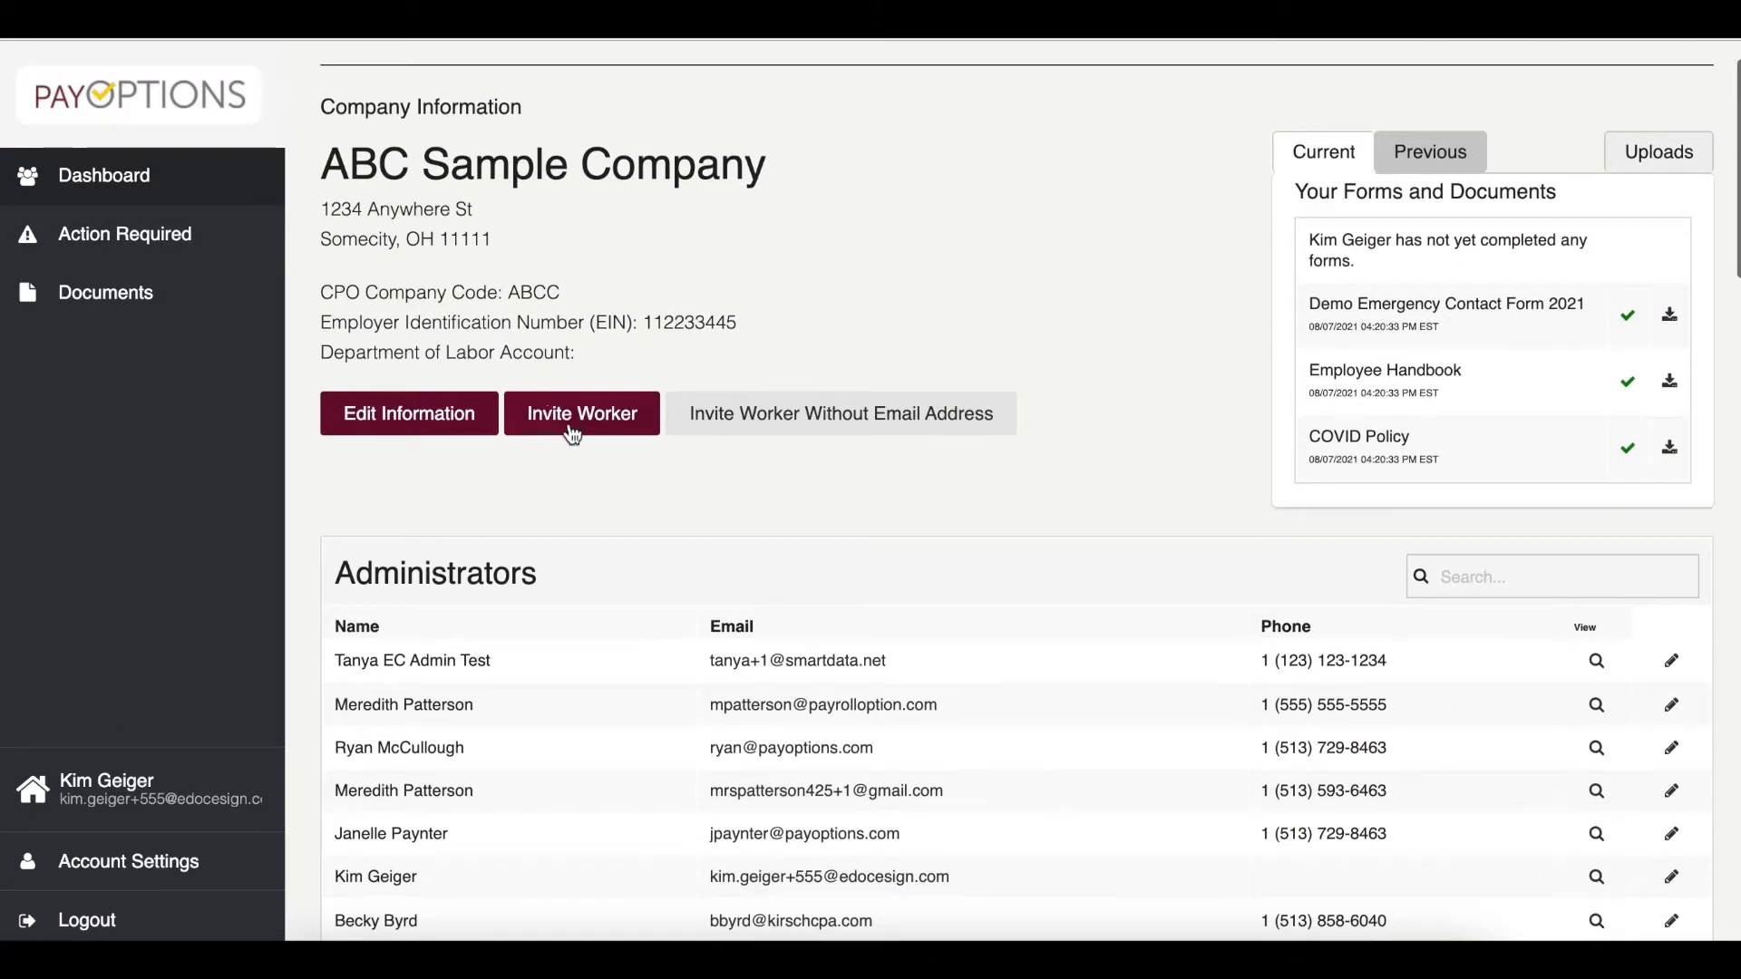
left_click(583, 388)
left_click(692, 370)
type("Employee")
key("Tab")
type("ABC")
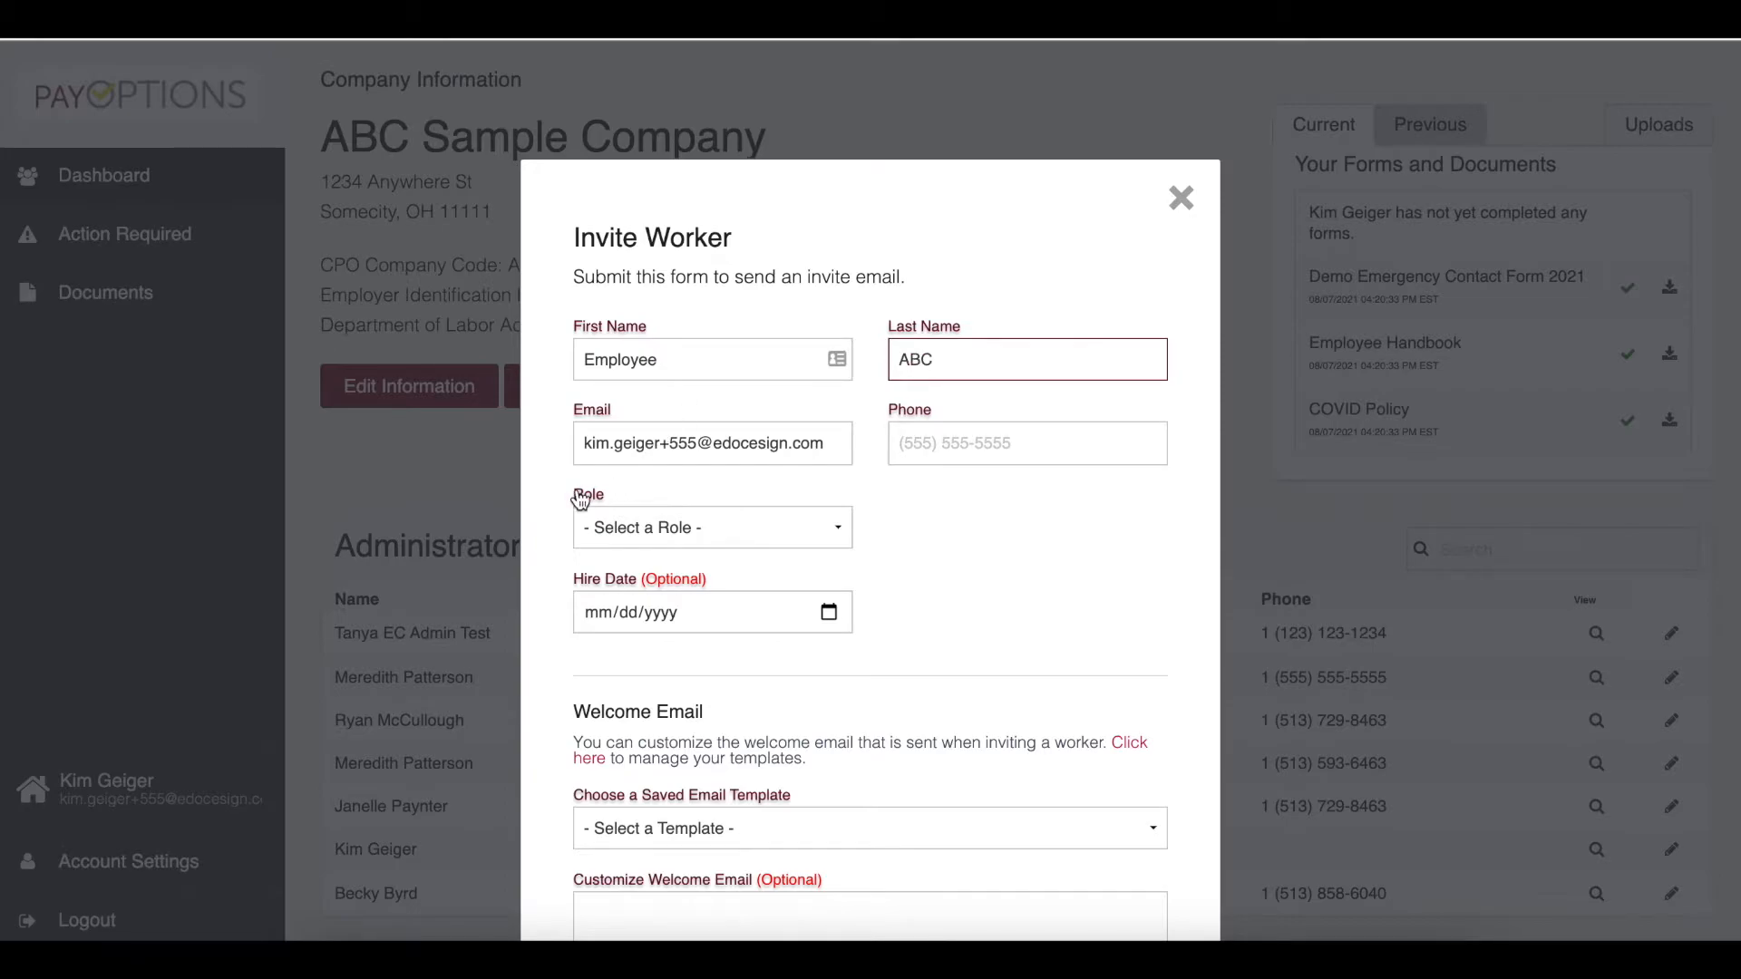
- Edit the worker's email address in the invite form
left_click(689, 444)
key("BackSpace")
key("BackSpace")
key("BackSpace")
type("ABC9")
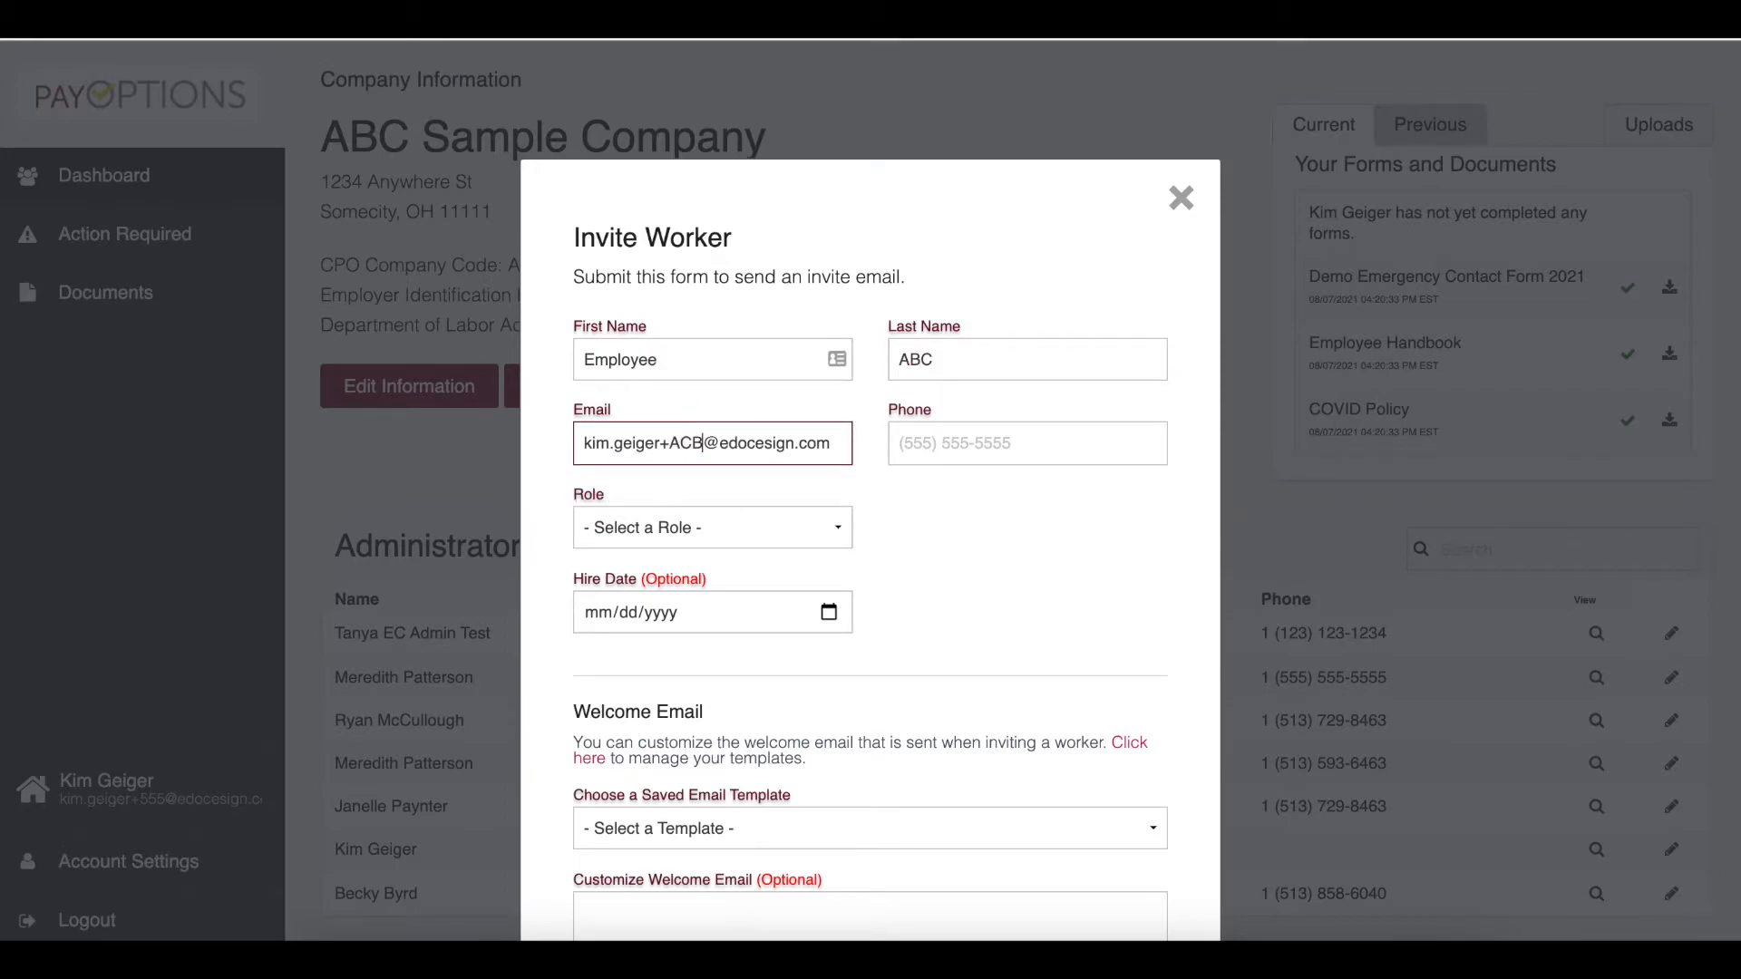
- Set the worker's role to Employee and the hire date to 08/08/2021
left_click(694, 535)
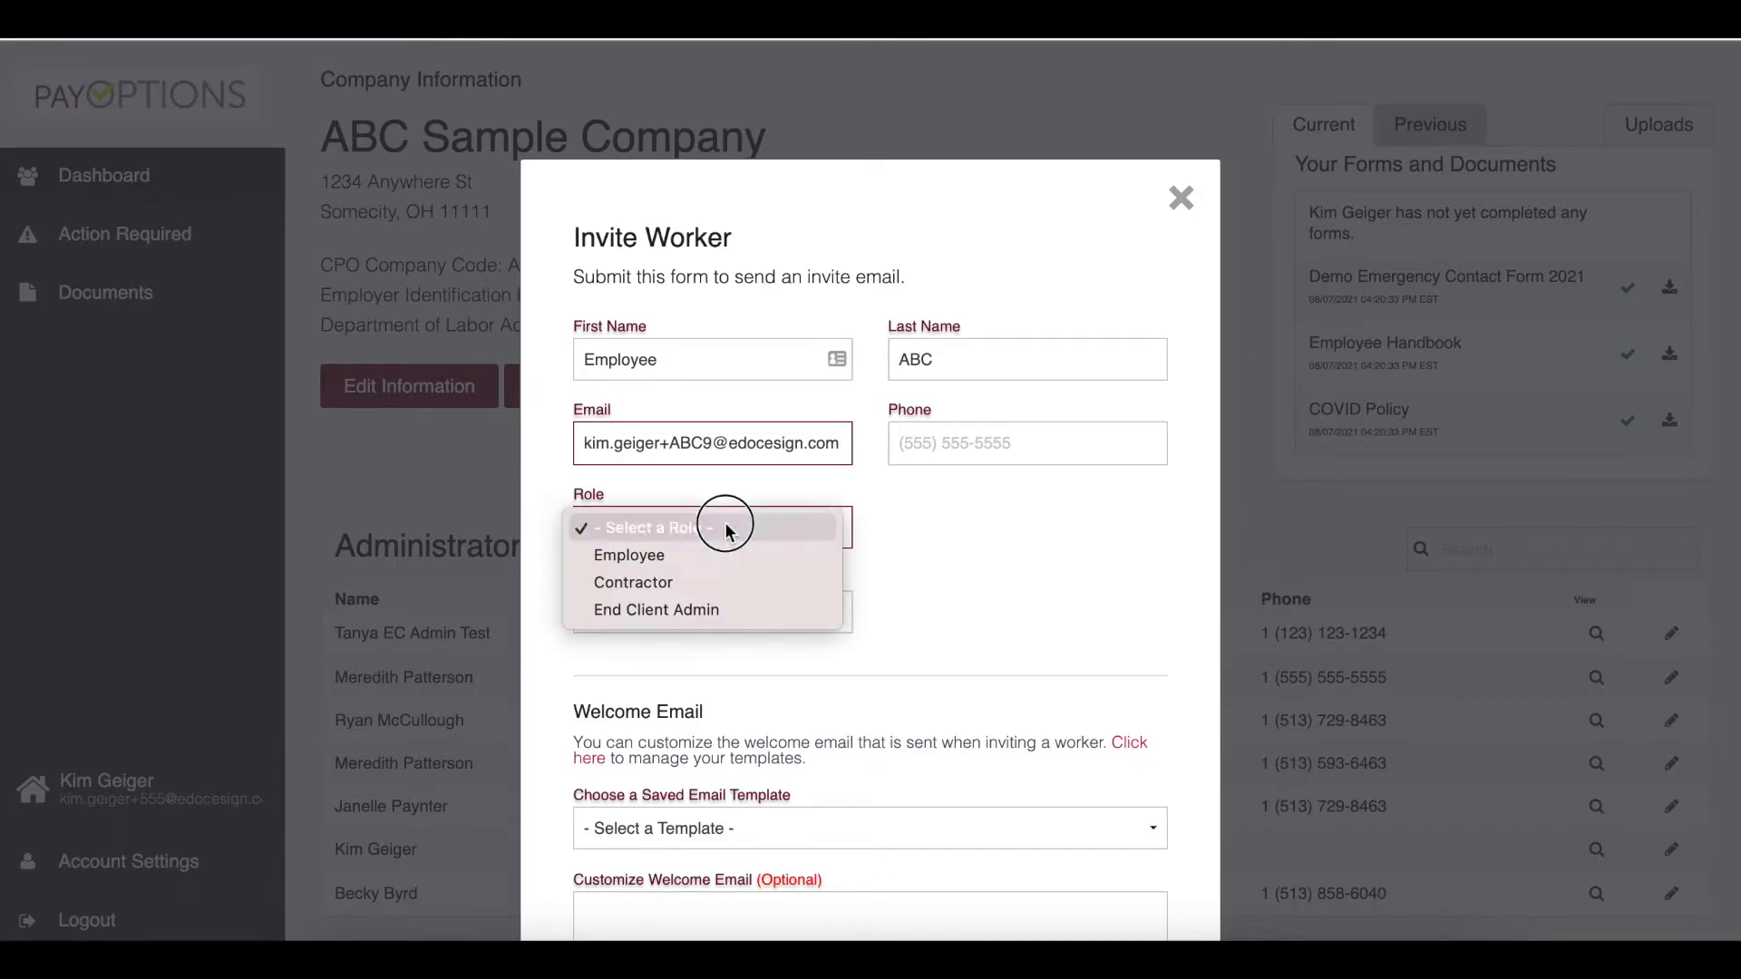
left_click(717, 550)
scroll(897, 573, "down", 1)
scroll(870, 544, "down", 1)
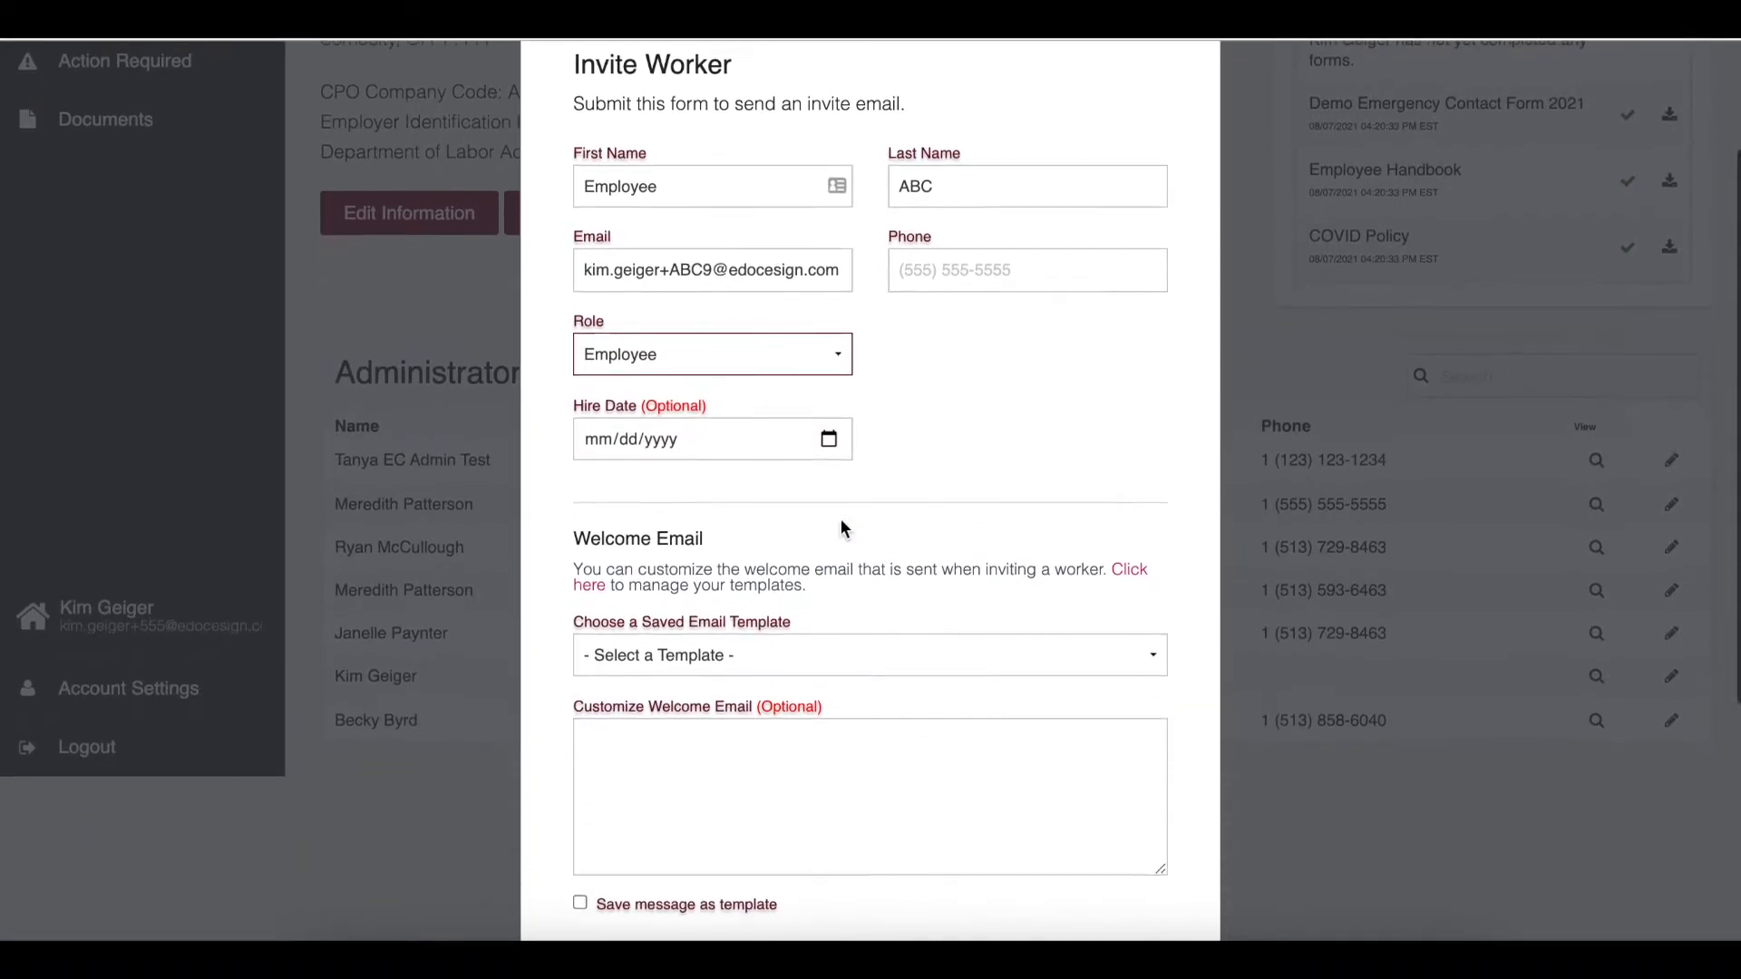
scroll(839, 519, "up", 1)
left_click(829, 488)
left_click(602, 644)
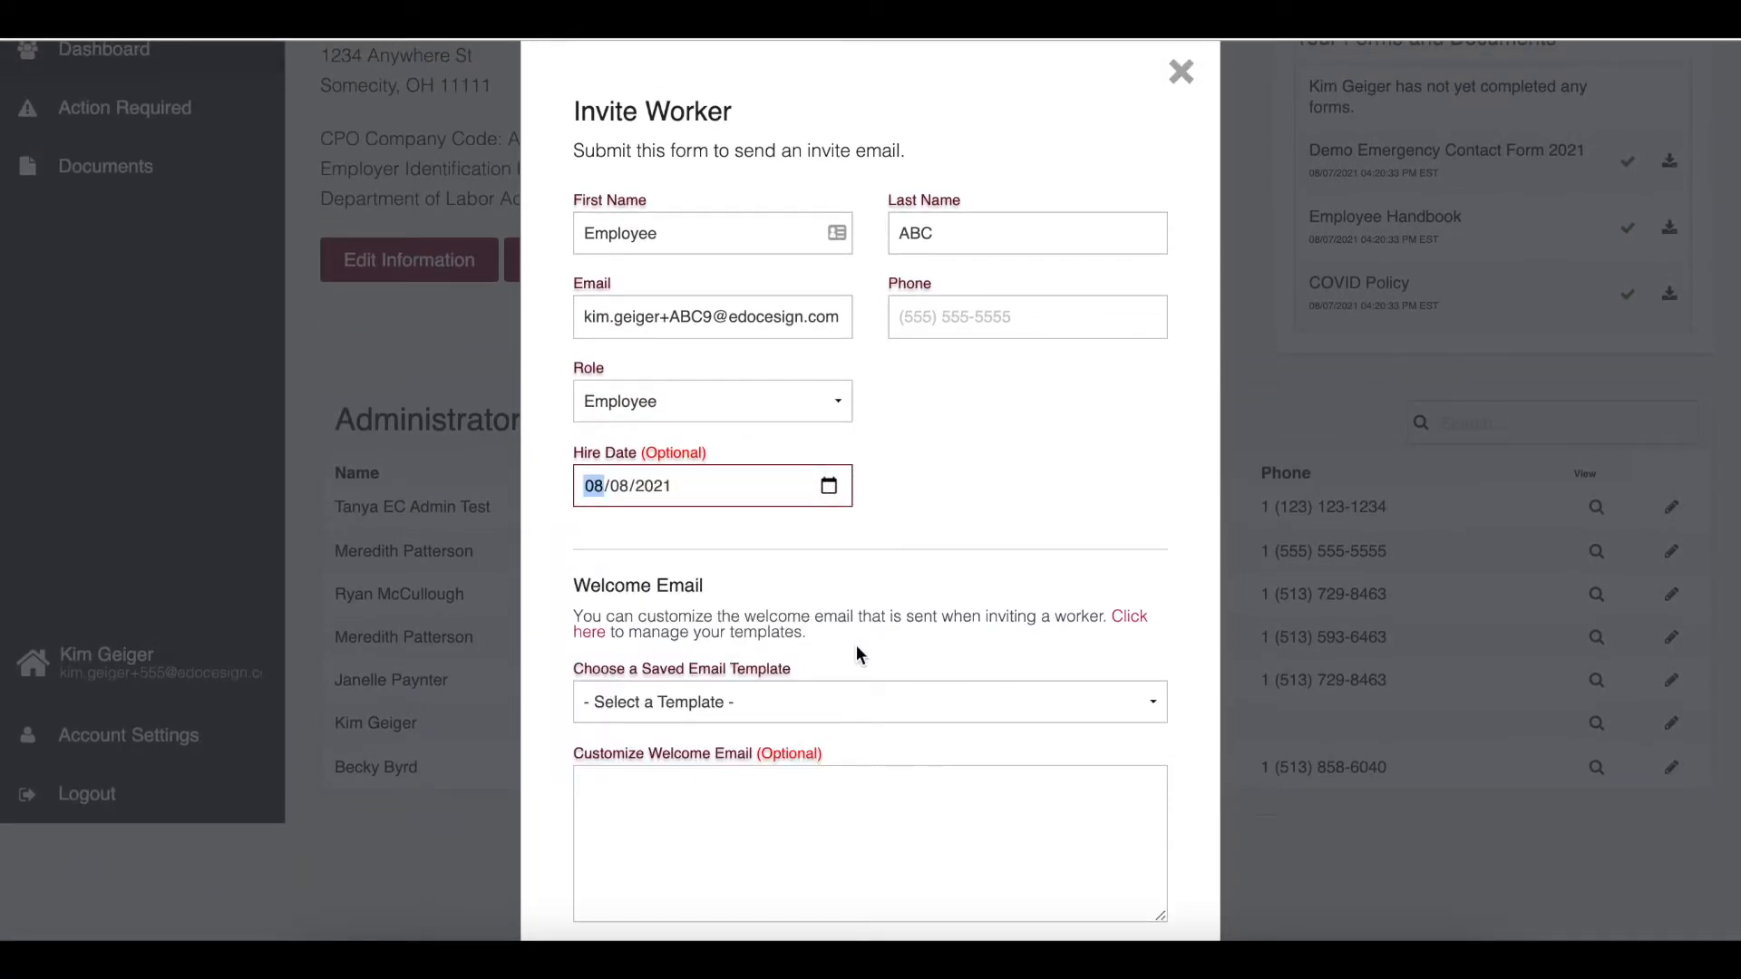
- Choose the 24 hours employee invite saved email template for the welcome email
scroll(856, 645, "down", 4)
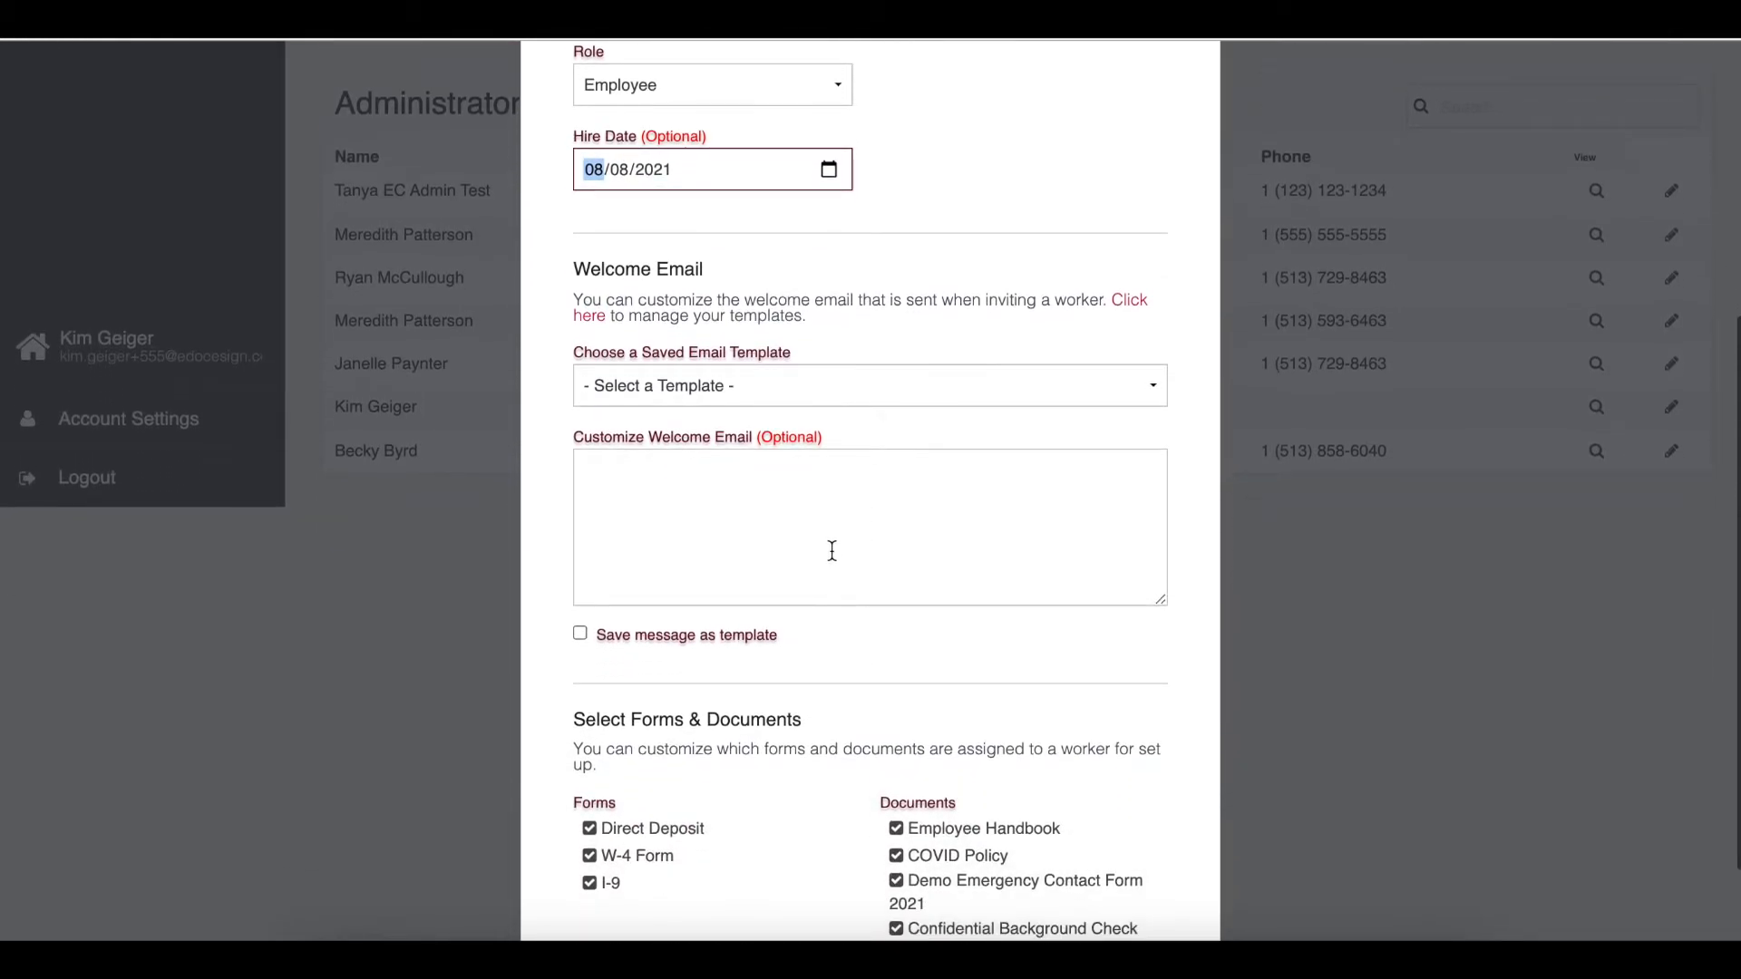
left_click(825, 399)
left_click(825, 413)
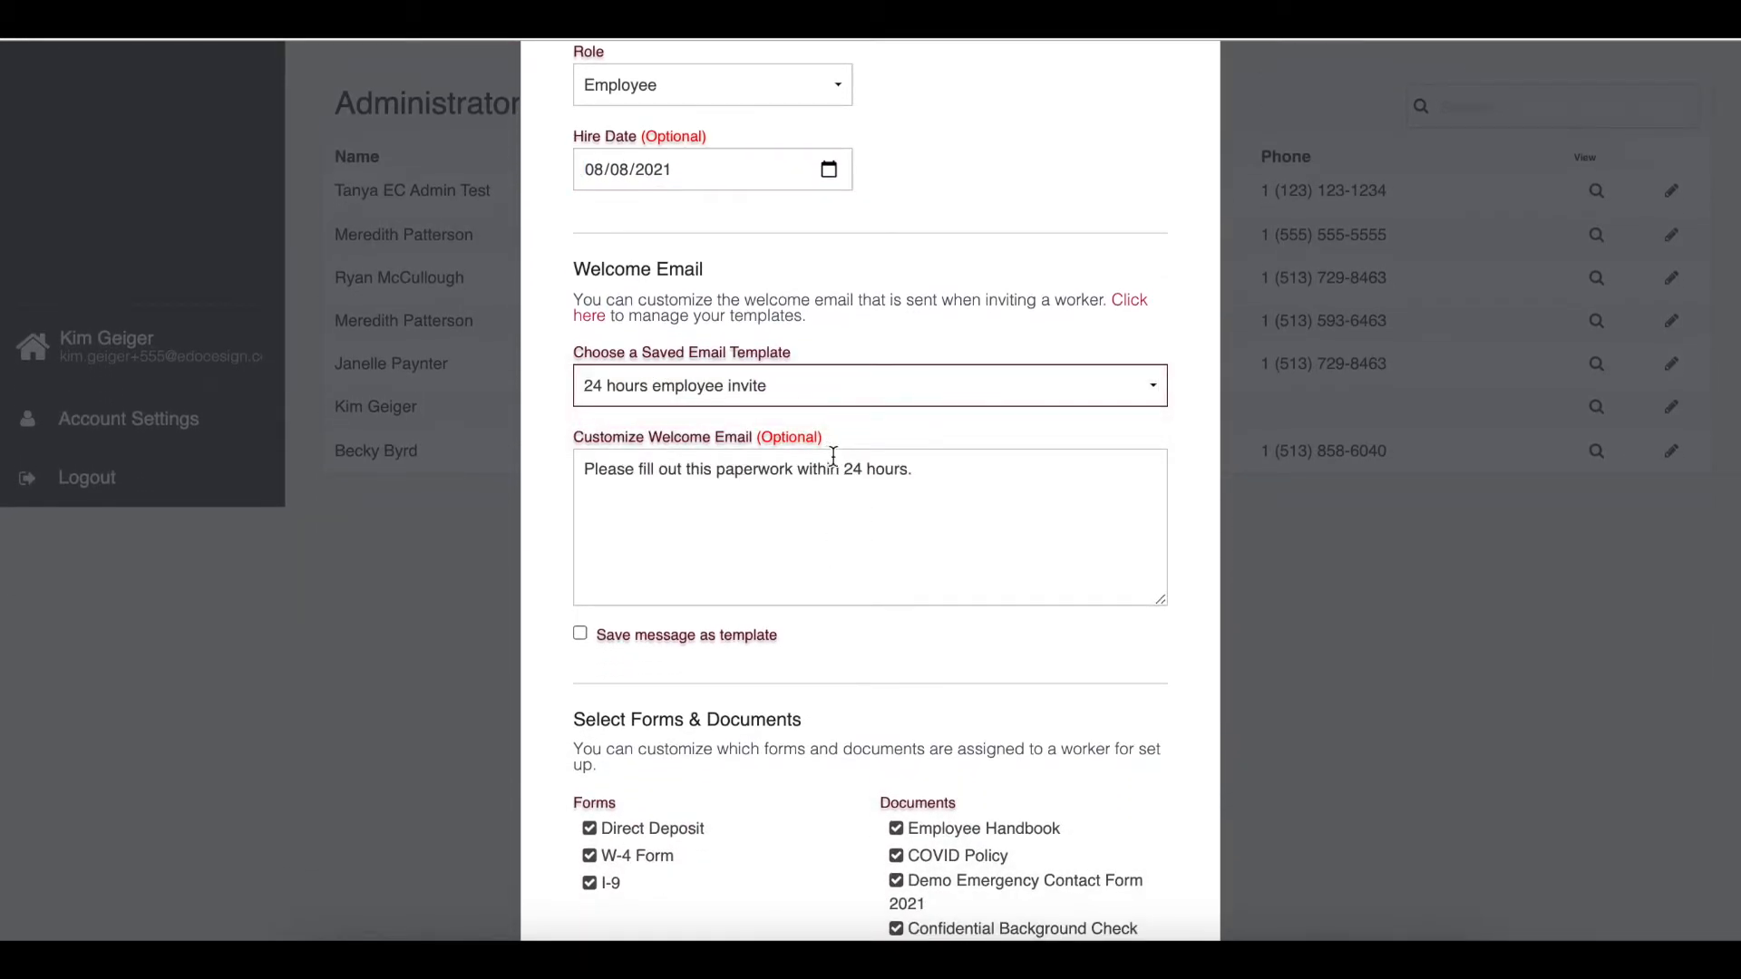
- Deselect the Demo Emergency Contact Form 2021 and COVID Policy documents and send the invite
scroll(854, 520, "down", 1)
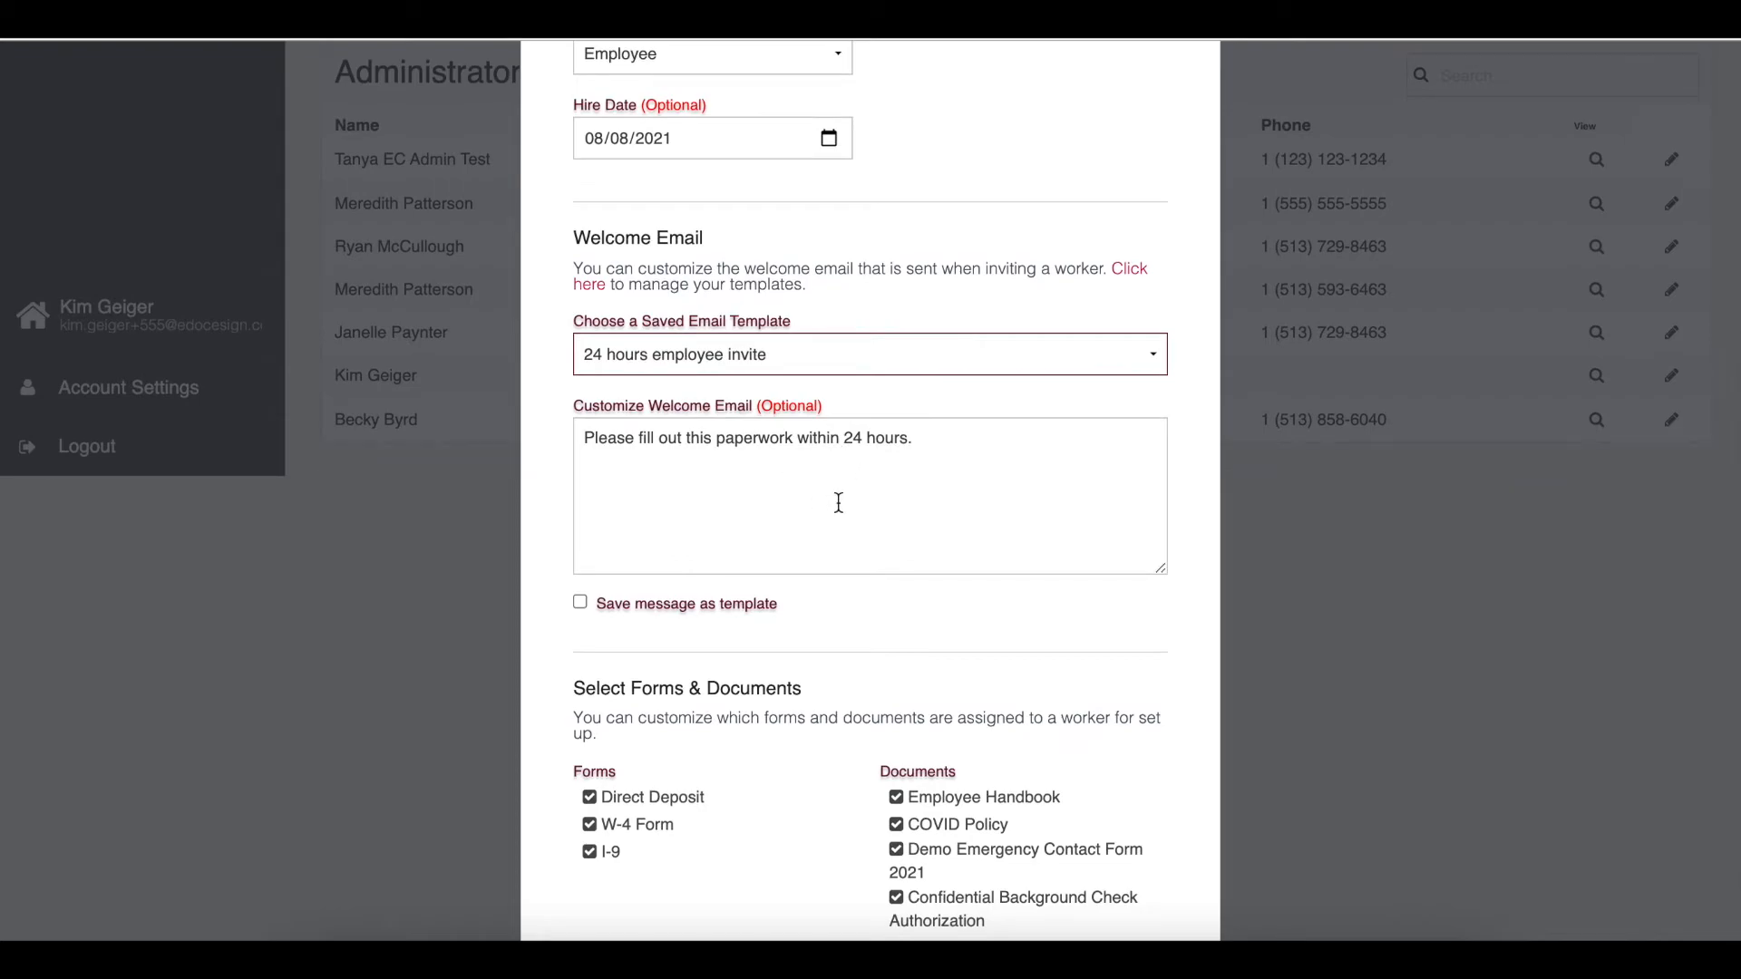
scroll(841, 470, "down", 1)
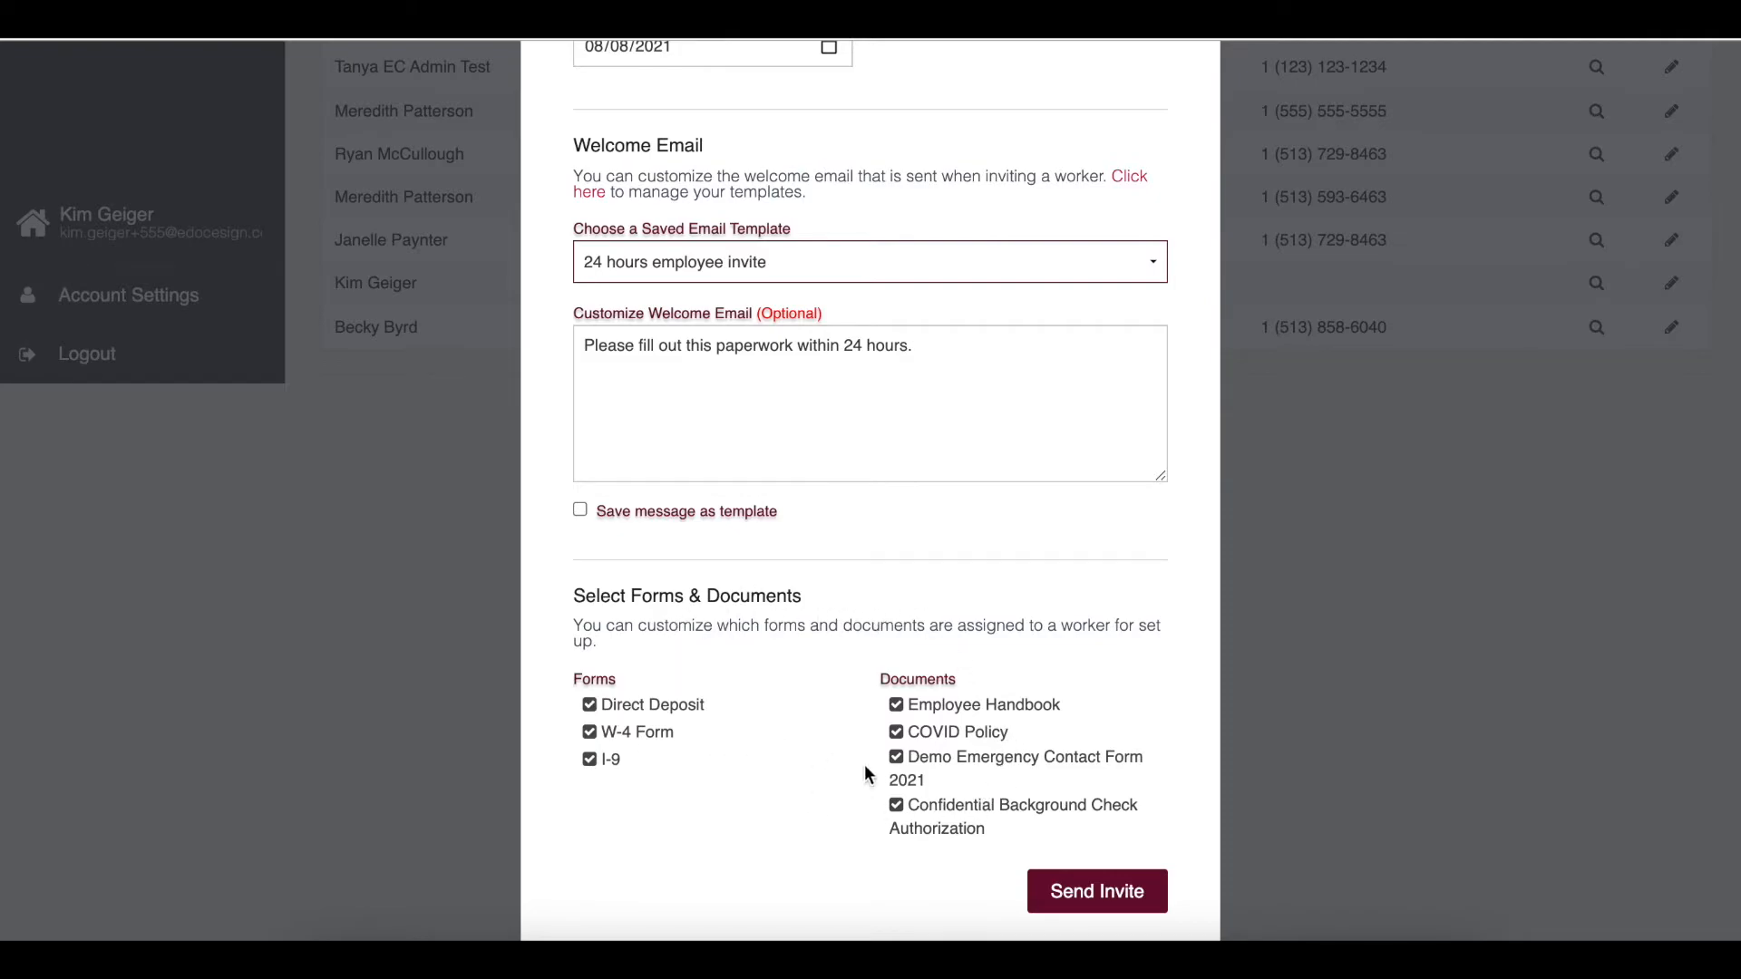
left_click(896, 765)
left_click(896, 738)
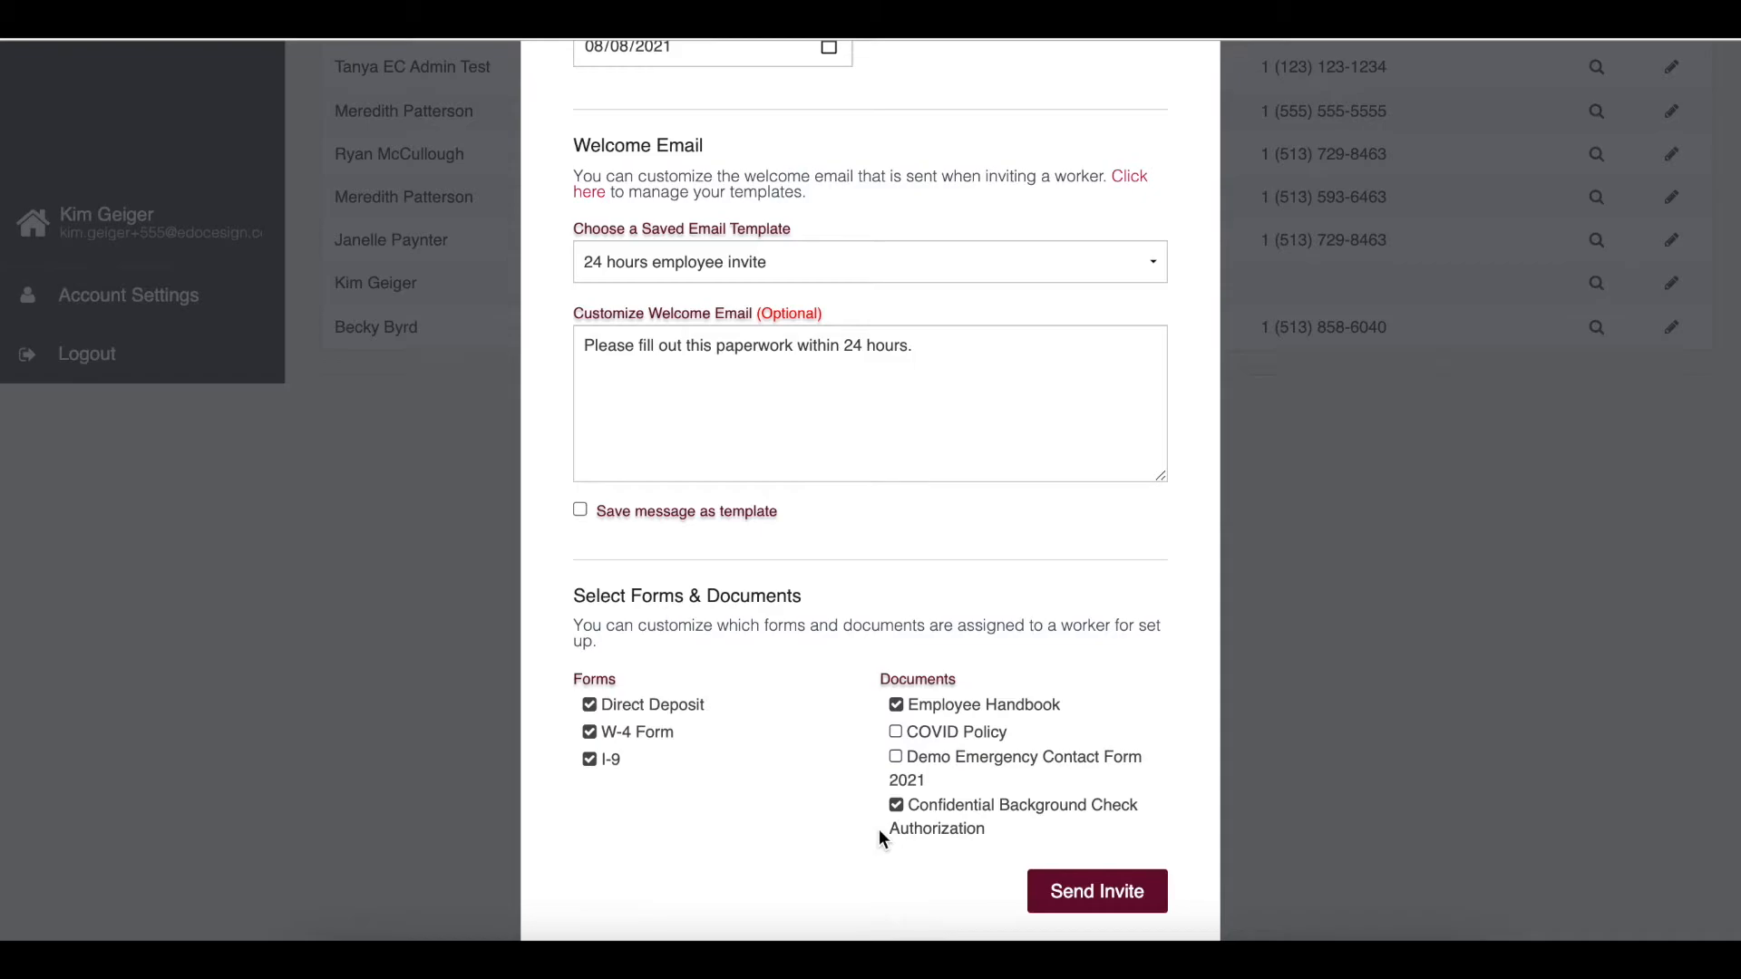
left_click(1081, 898)
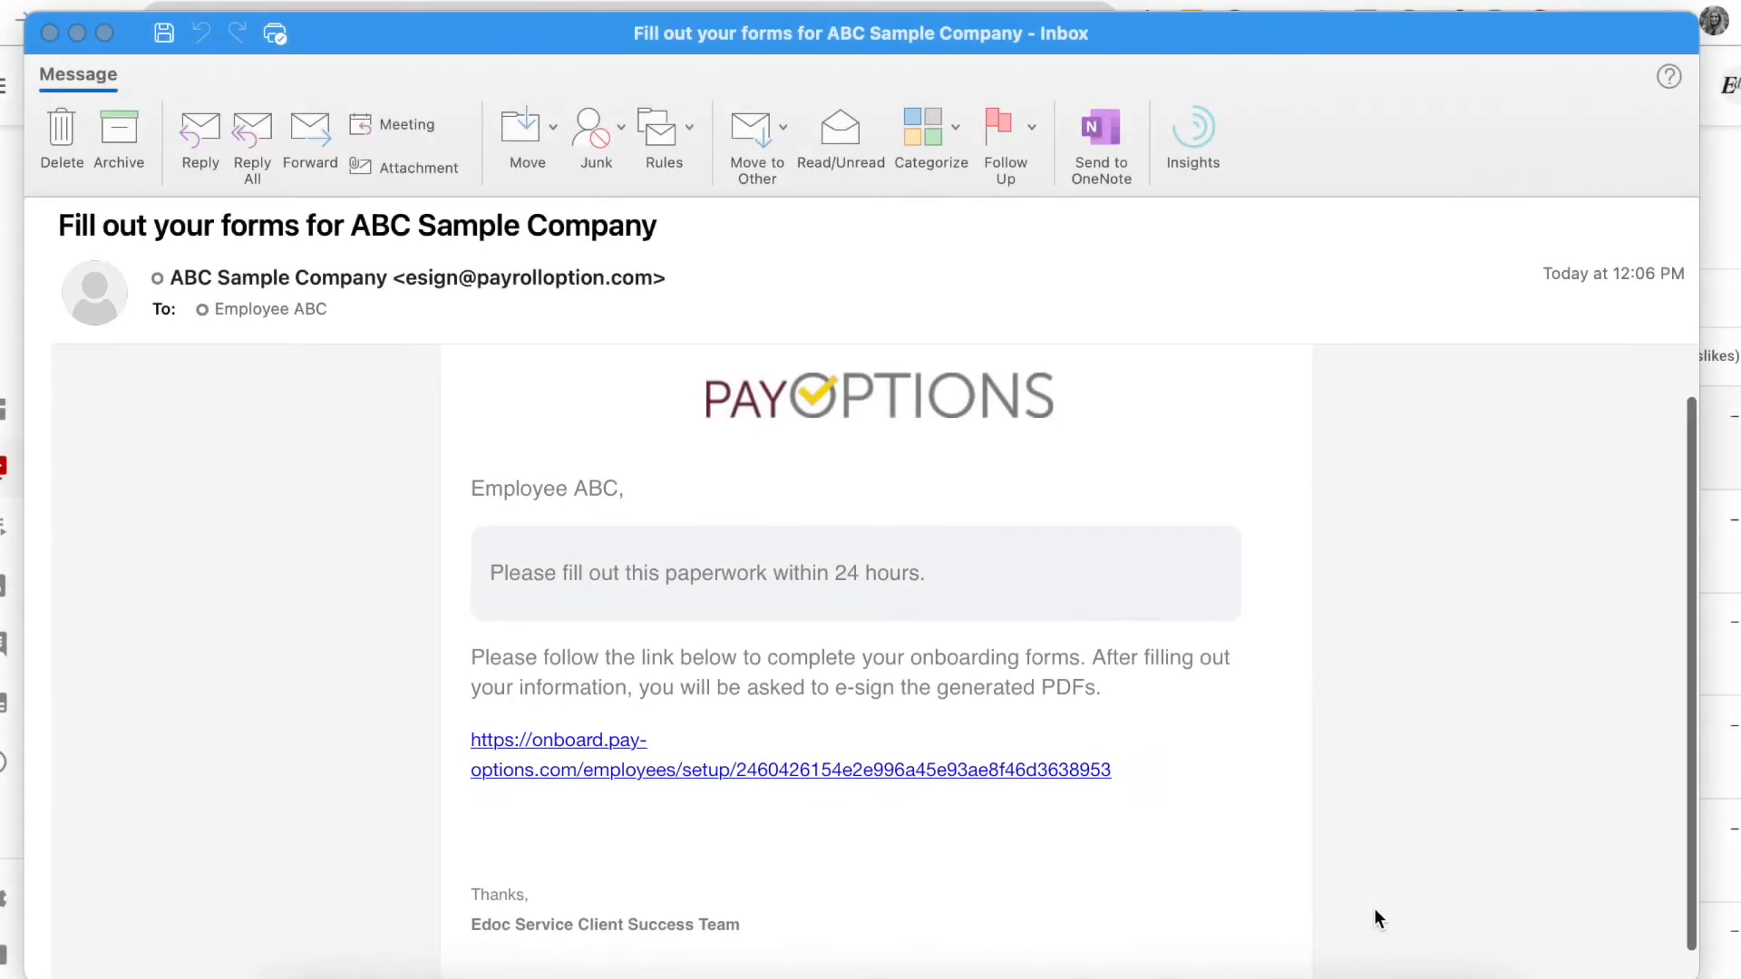
scroll(1374, 907, "down", 1)
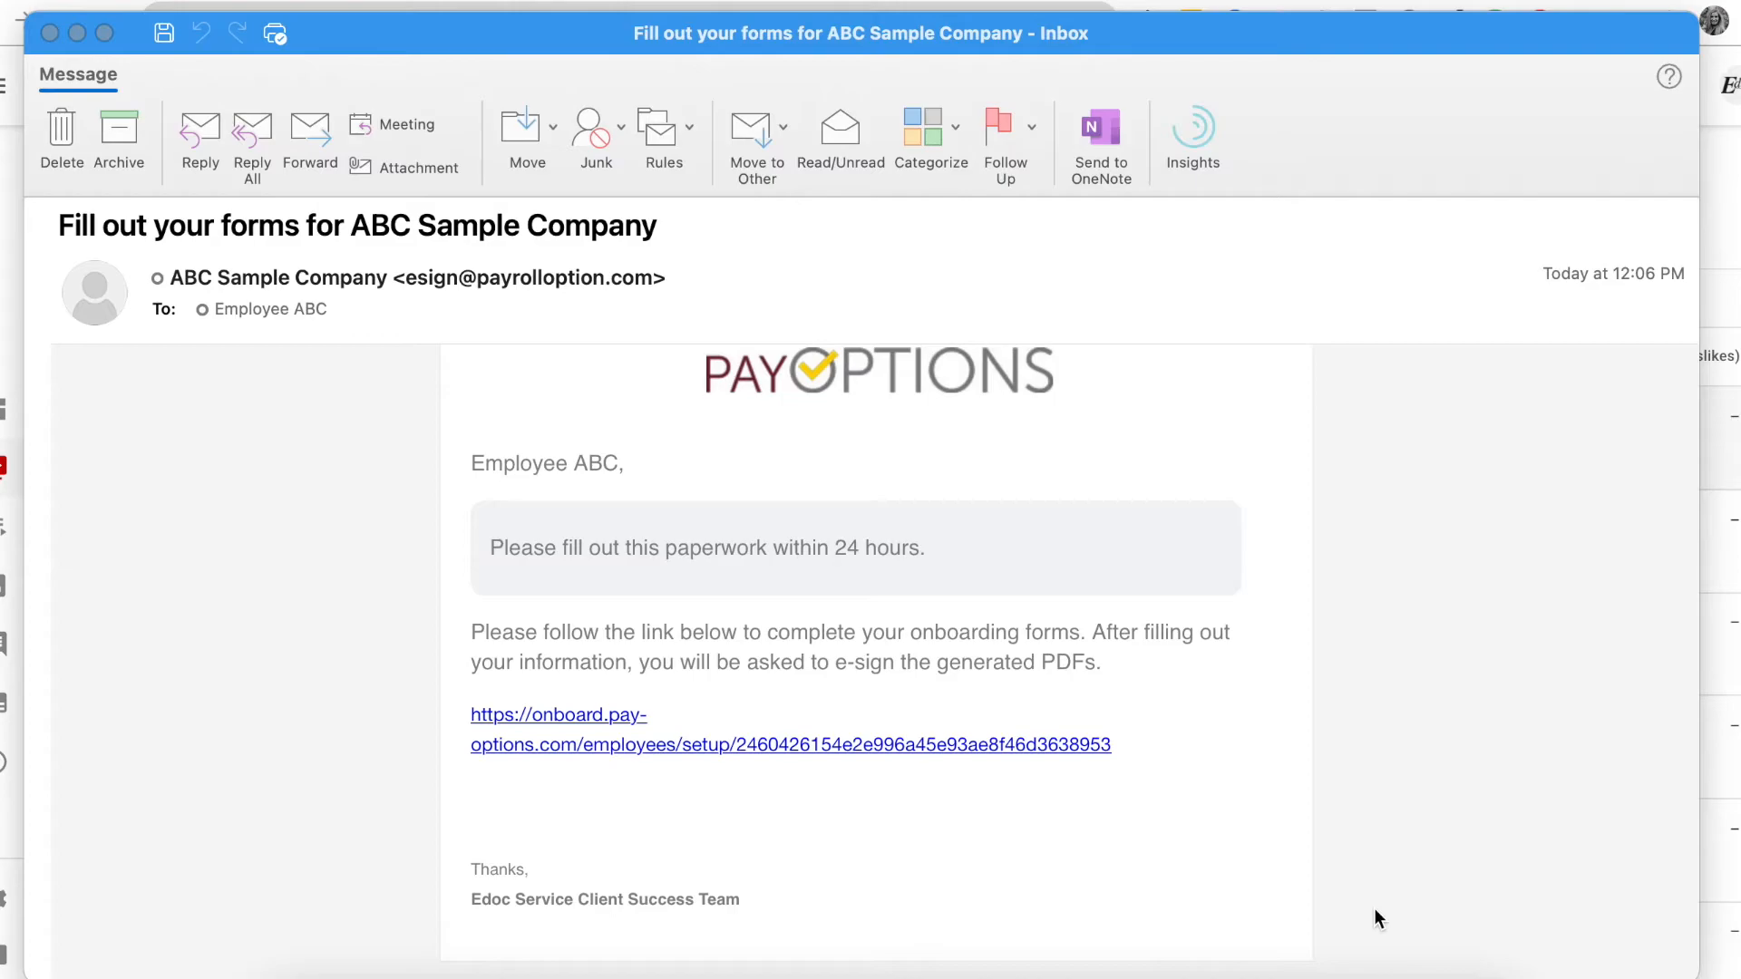
- Open the onboarding link from the invite email and set up the worker's new password, agreeing to the terms
left_click(1101, 840)
left_click(966, 749)
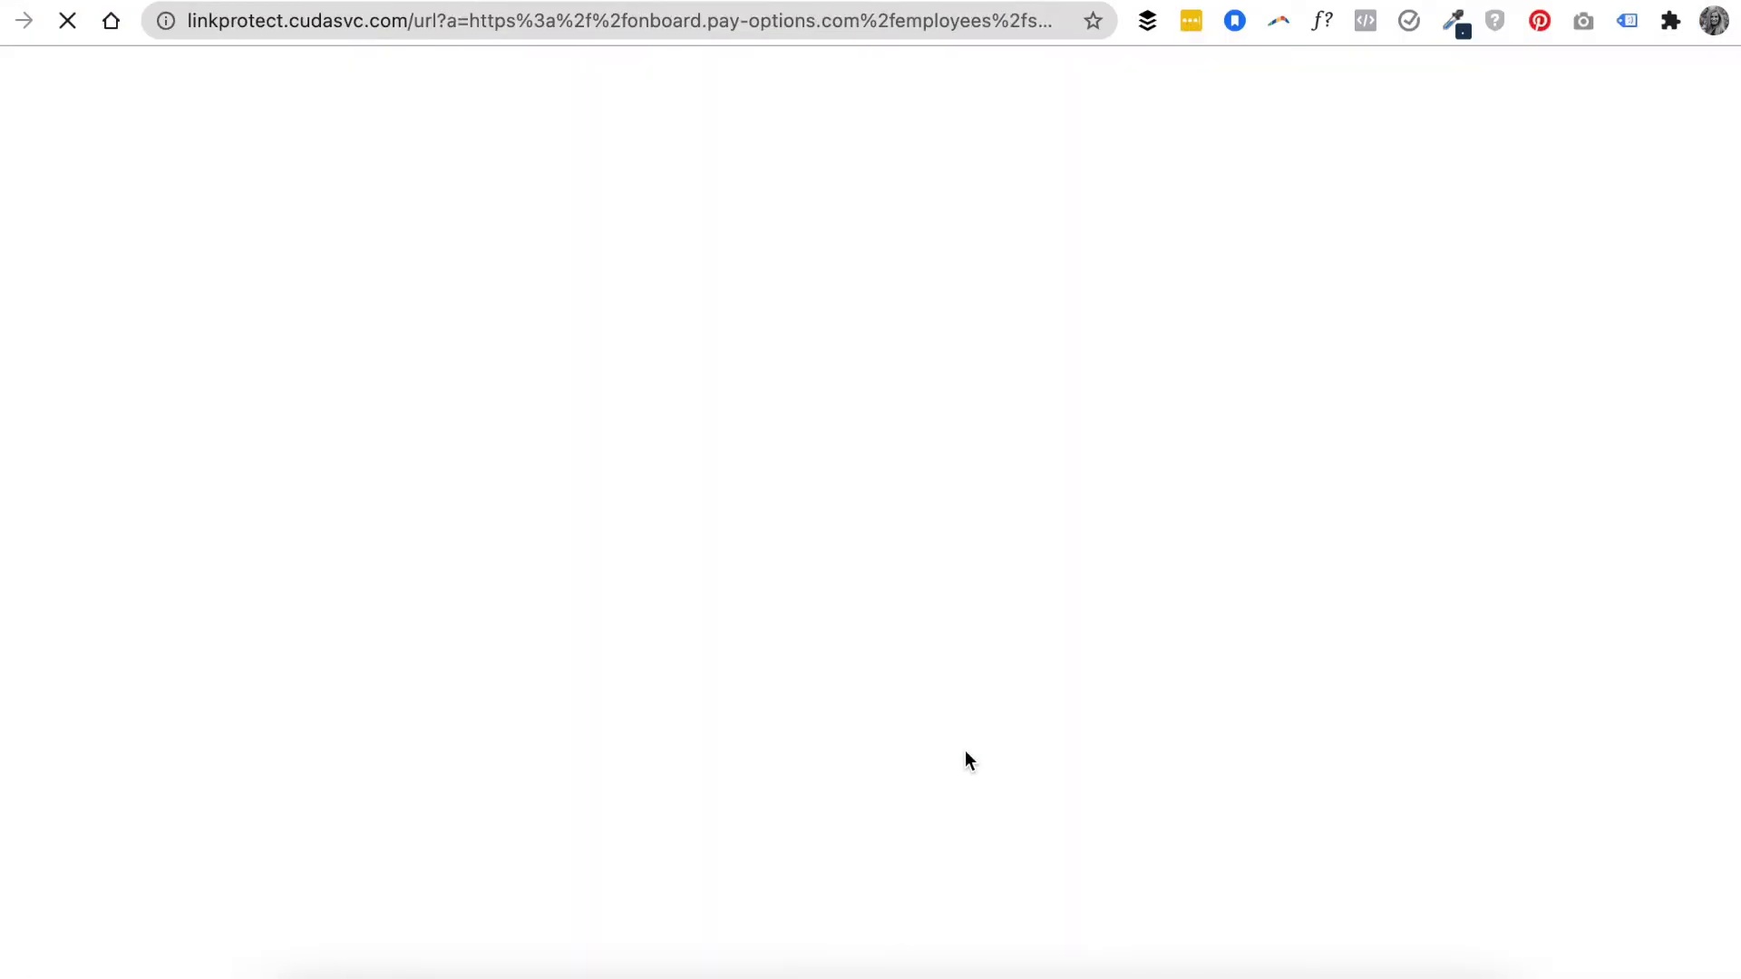
type("••••••••")
left_click(720, 752)
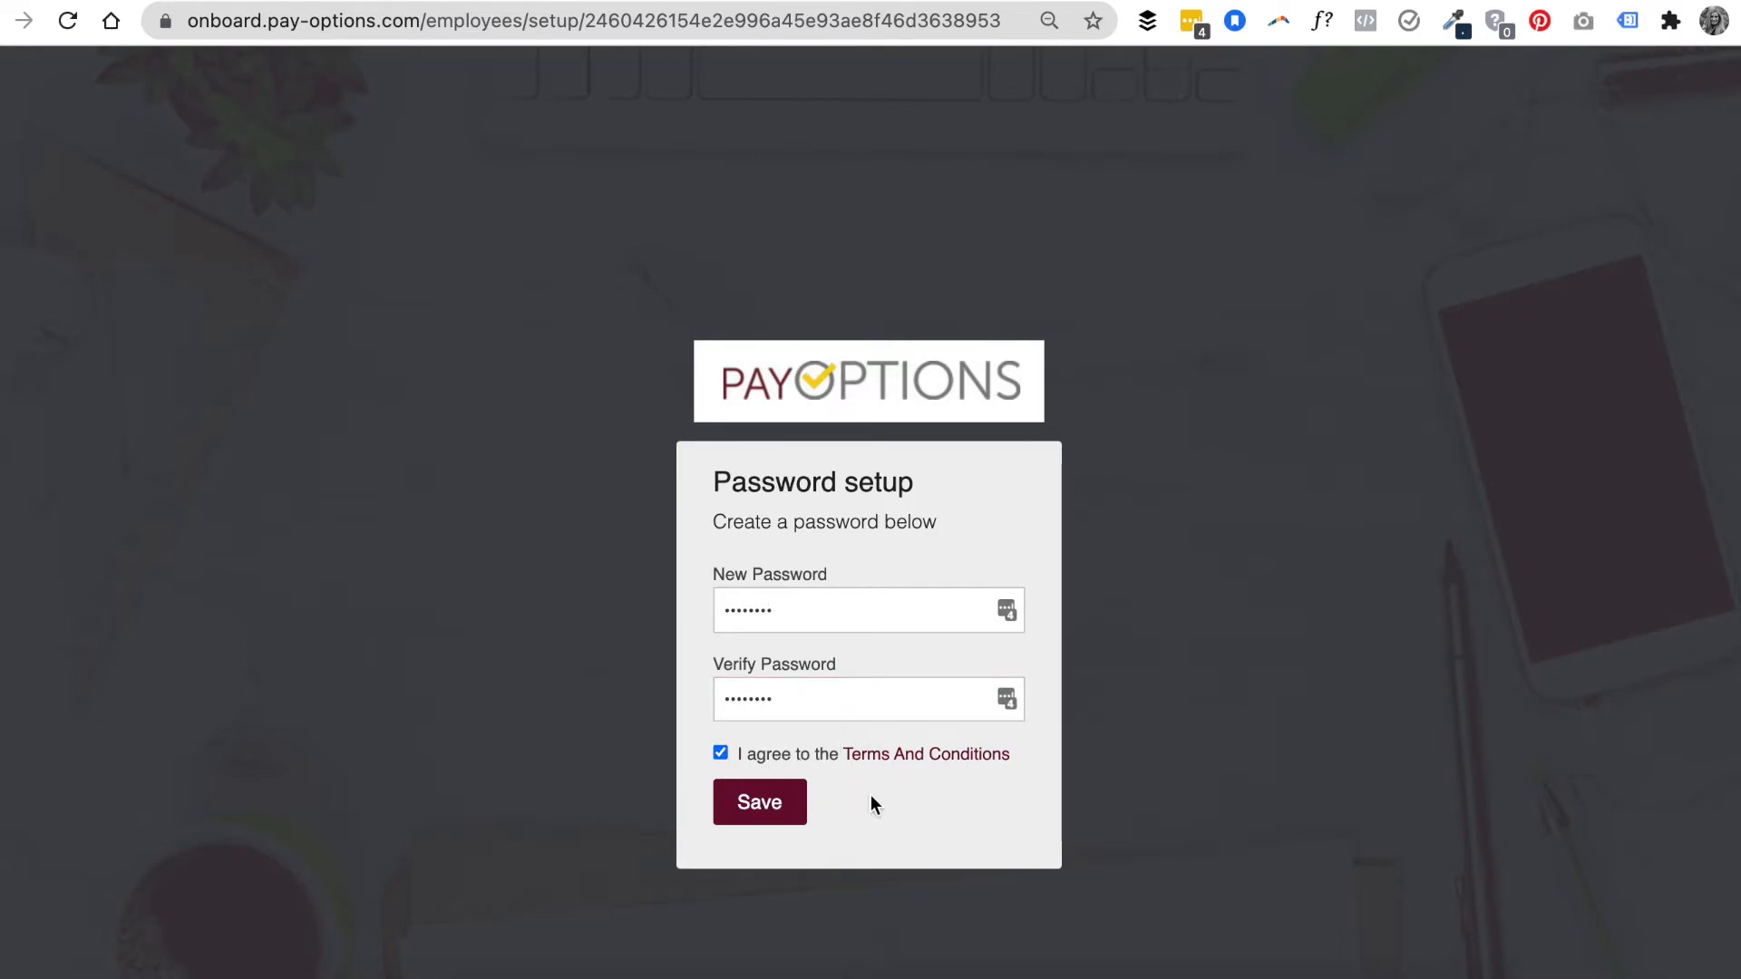
left_click(798, 805)
- Fill in the worker's social security number, phone number, street address, apartment, city, ZIP code, country and county
scroll(802, 807, "down", 1)
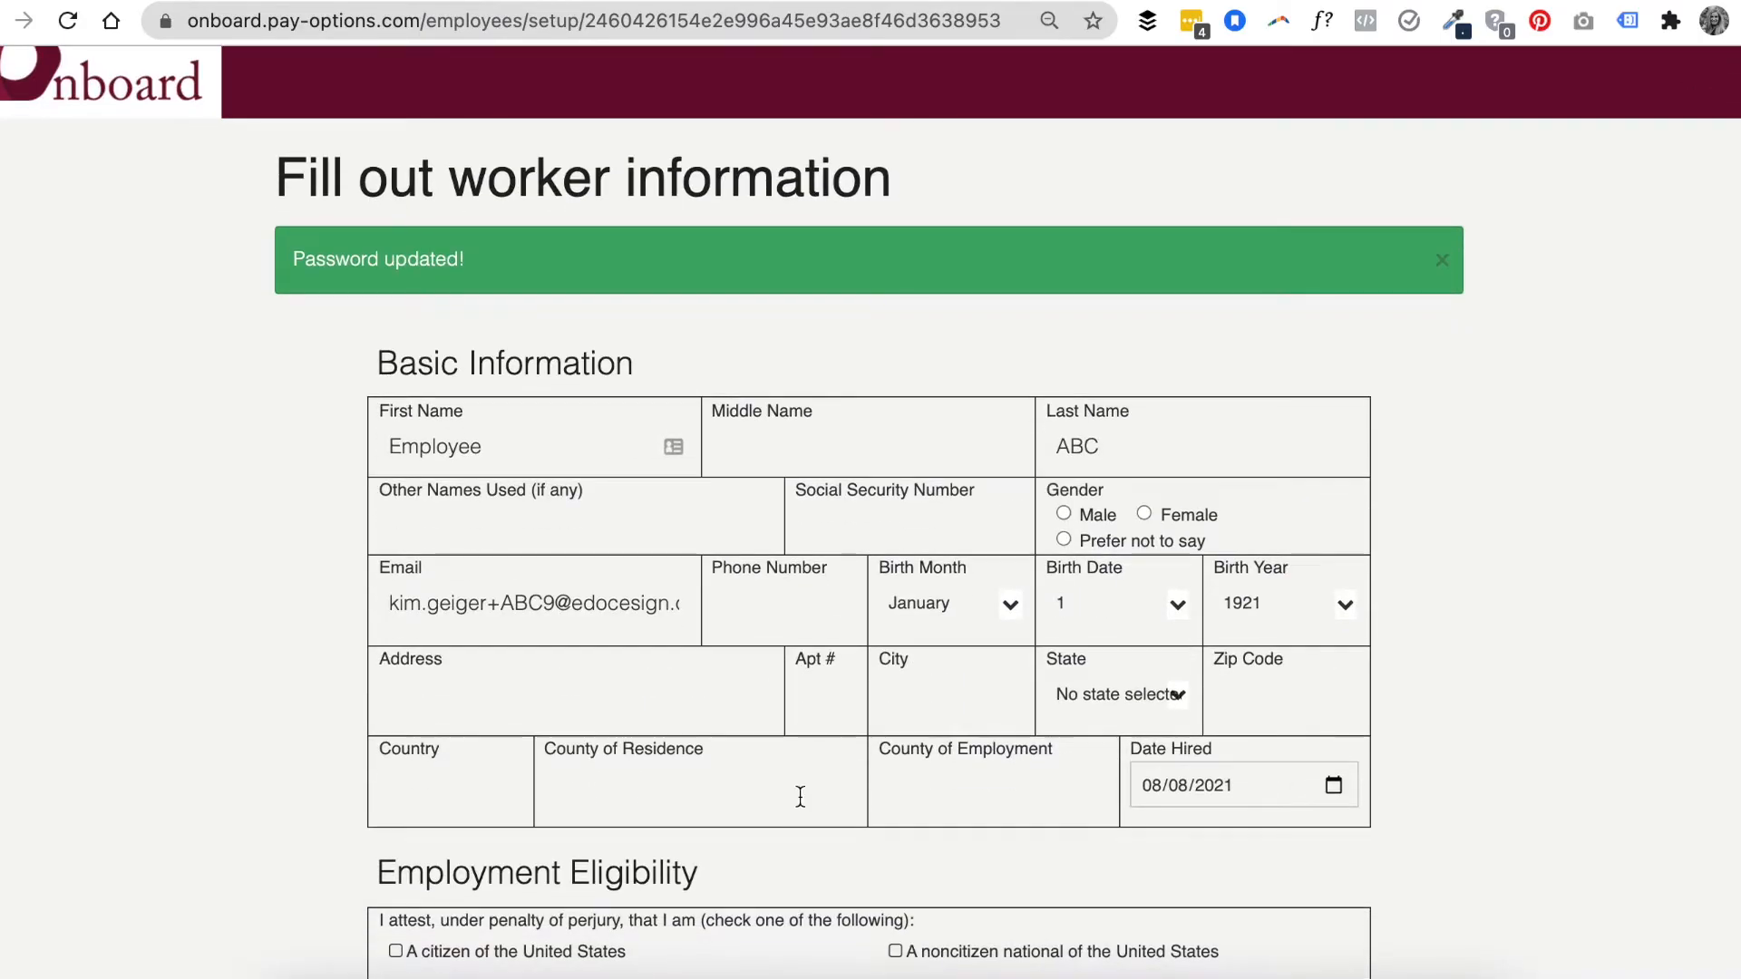
scroll(830, 770, "down", 1)
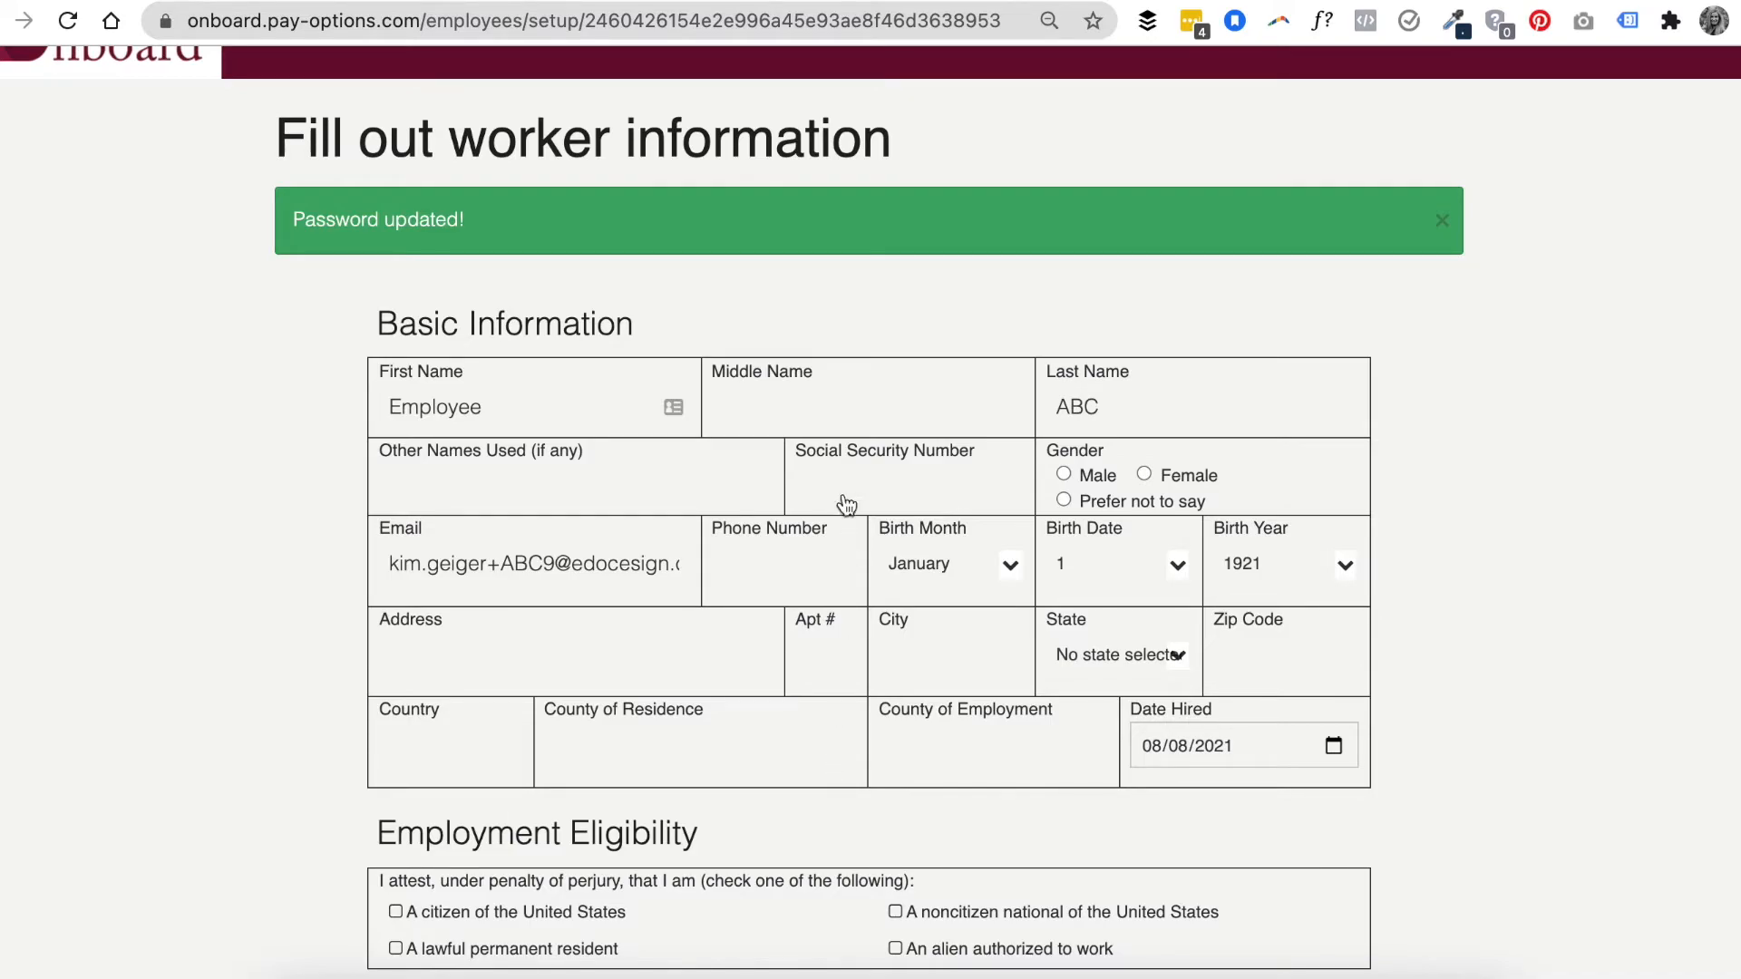
left_click(868, 467)
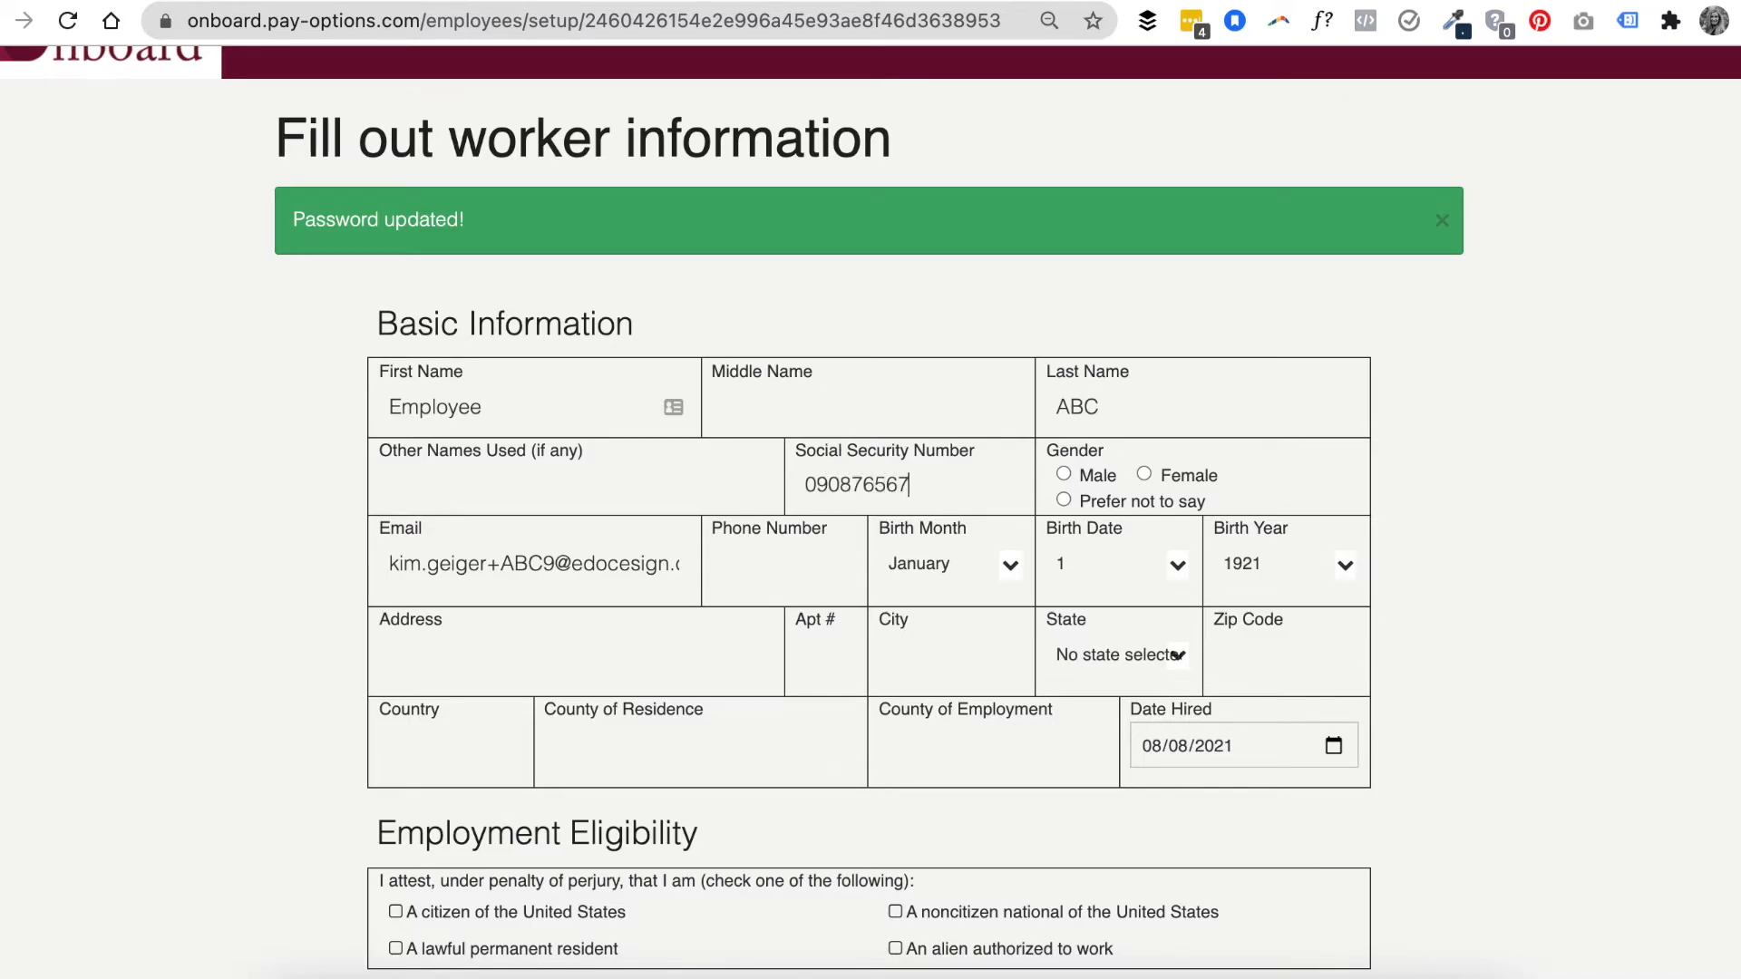
- Set the state allowances total to 1, the district to Butler and the district number to 989
left_click(1032, 640)
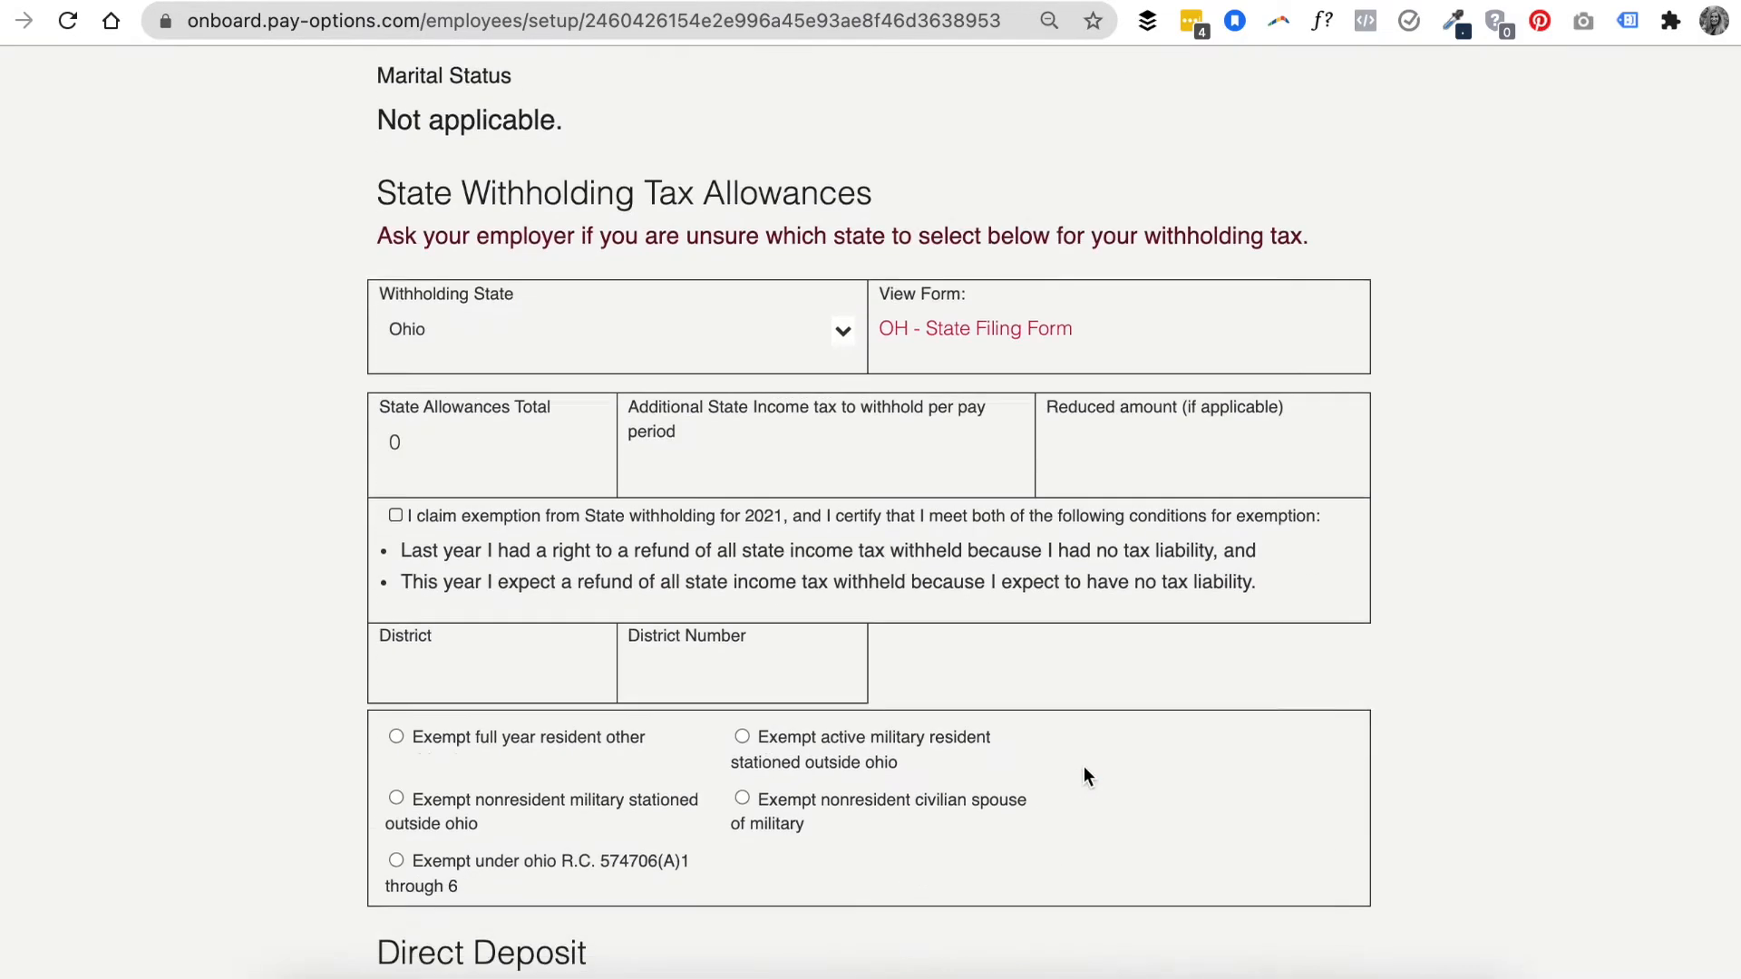
type("1")
scroll(558, 490, "down", 5)
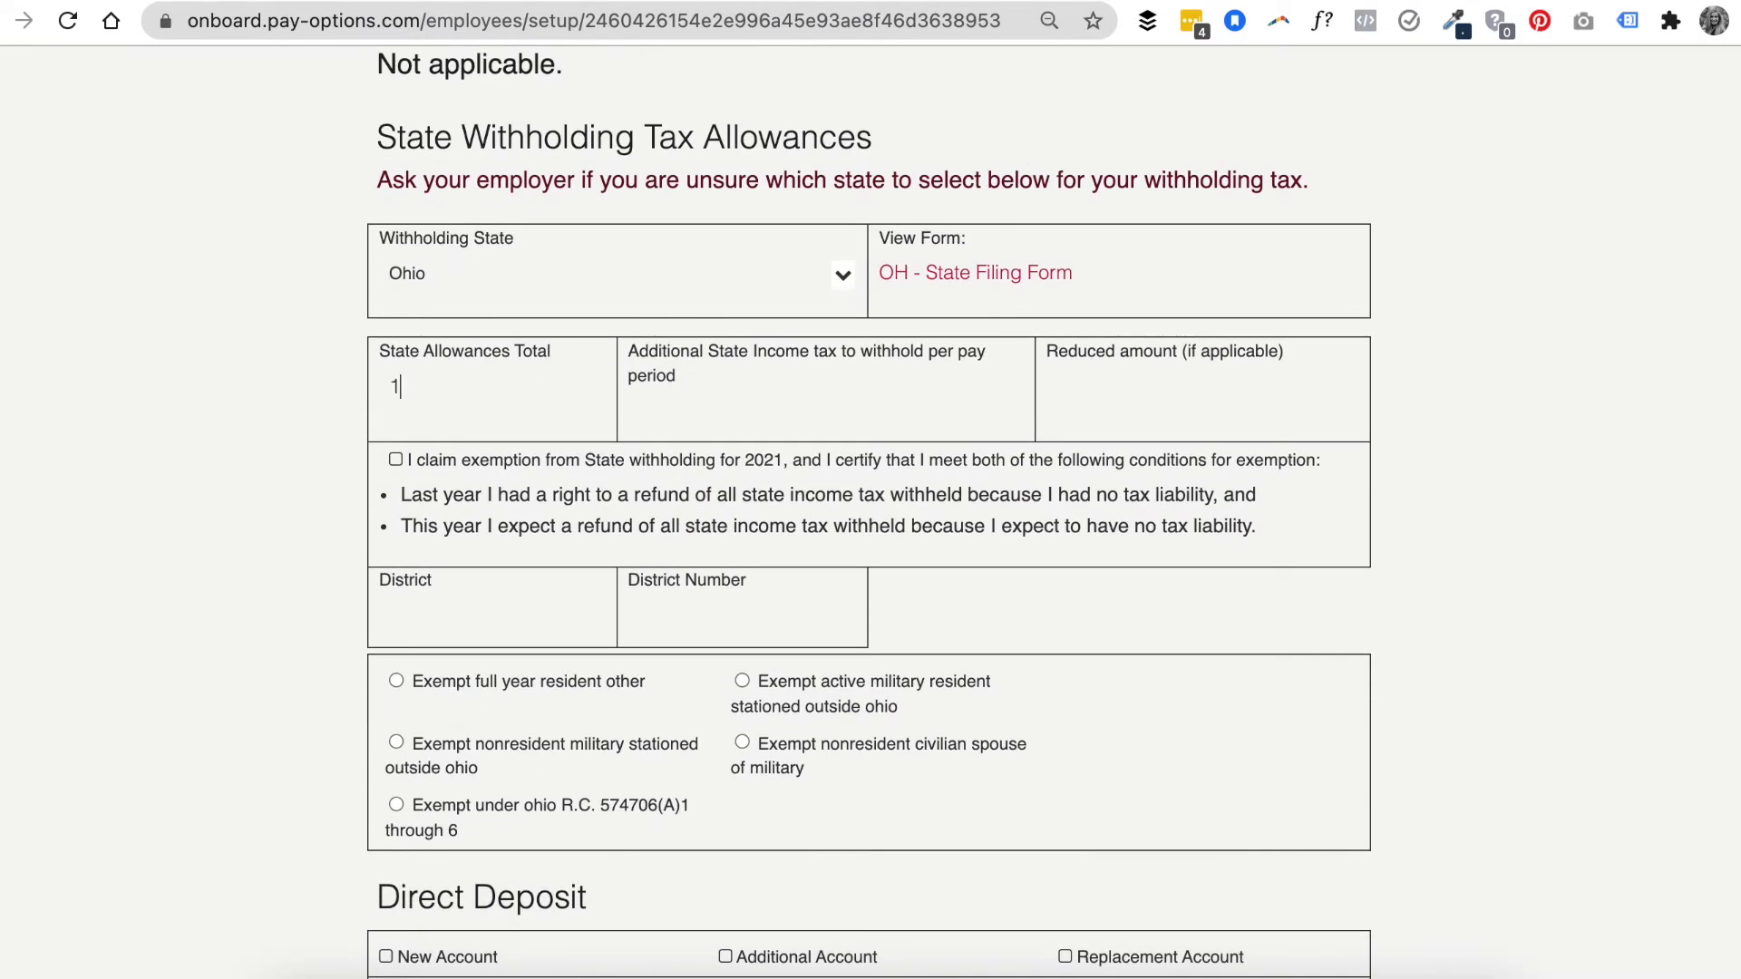
left_click(558, 490)
type("Butlerq989")
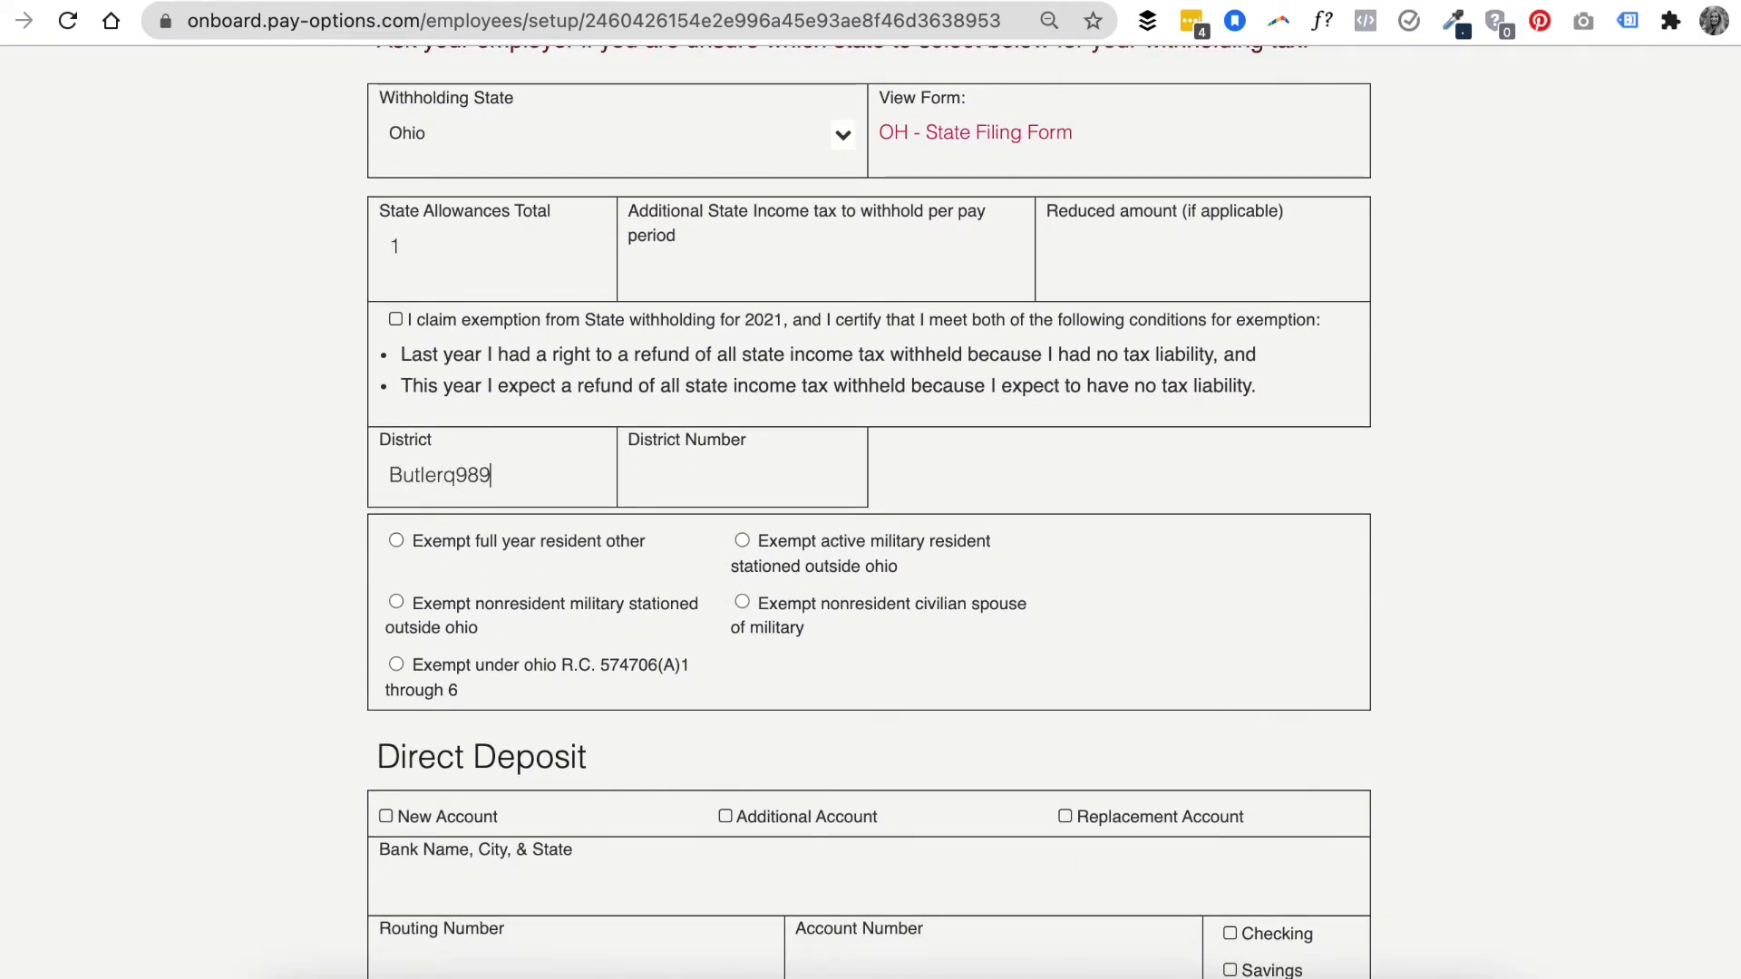
key("Tab")
type("989")
- Choose the exempt full year resident other option and add a new direct deposit account at PNC BANK EXAMPLE
scroll(547, 439, "down", 3)
left_click(537, 337)
left_click(480, 605)
left_click(490, 679)
type("PNC B")
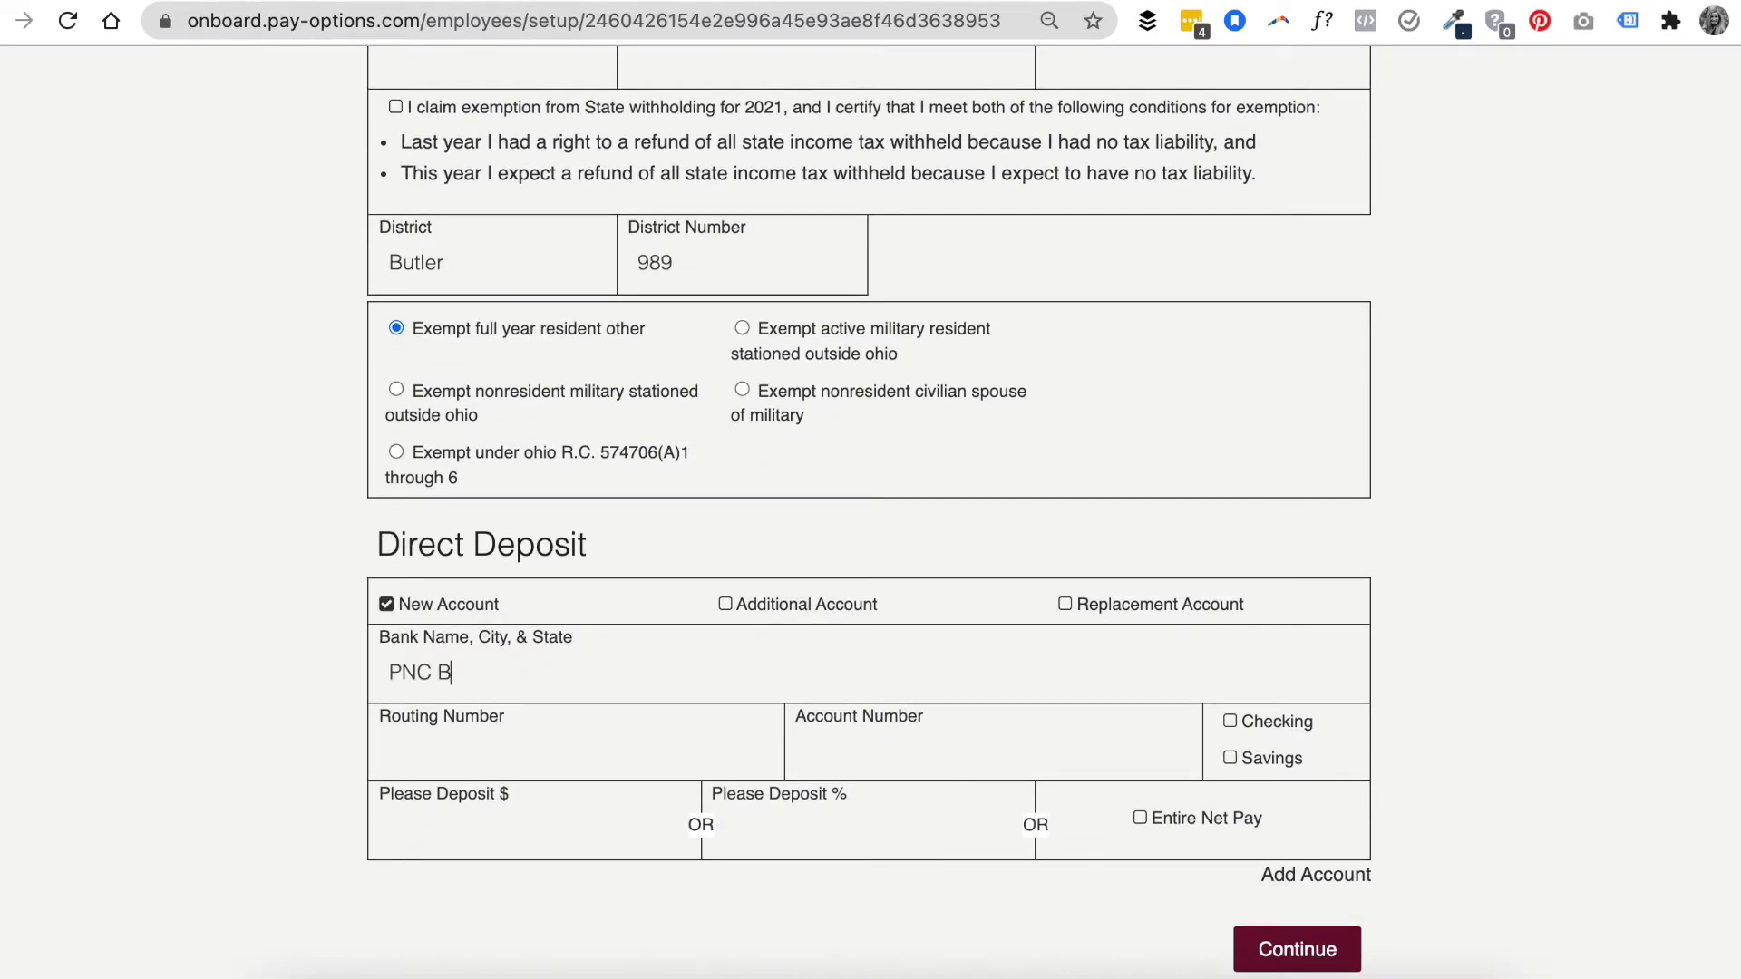
type("ANK EXAMPLE")
- Enter the bank routing number and copy it into the account number field
left_click(506, 732)
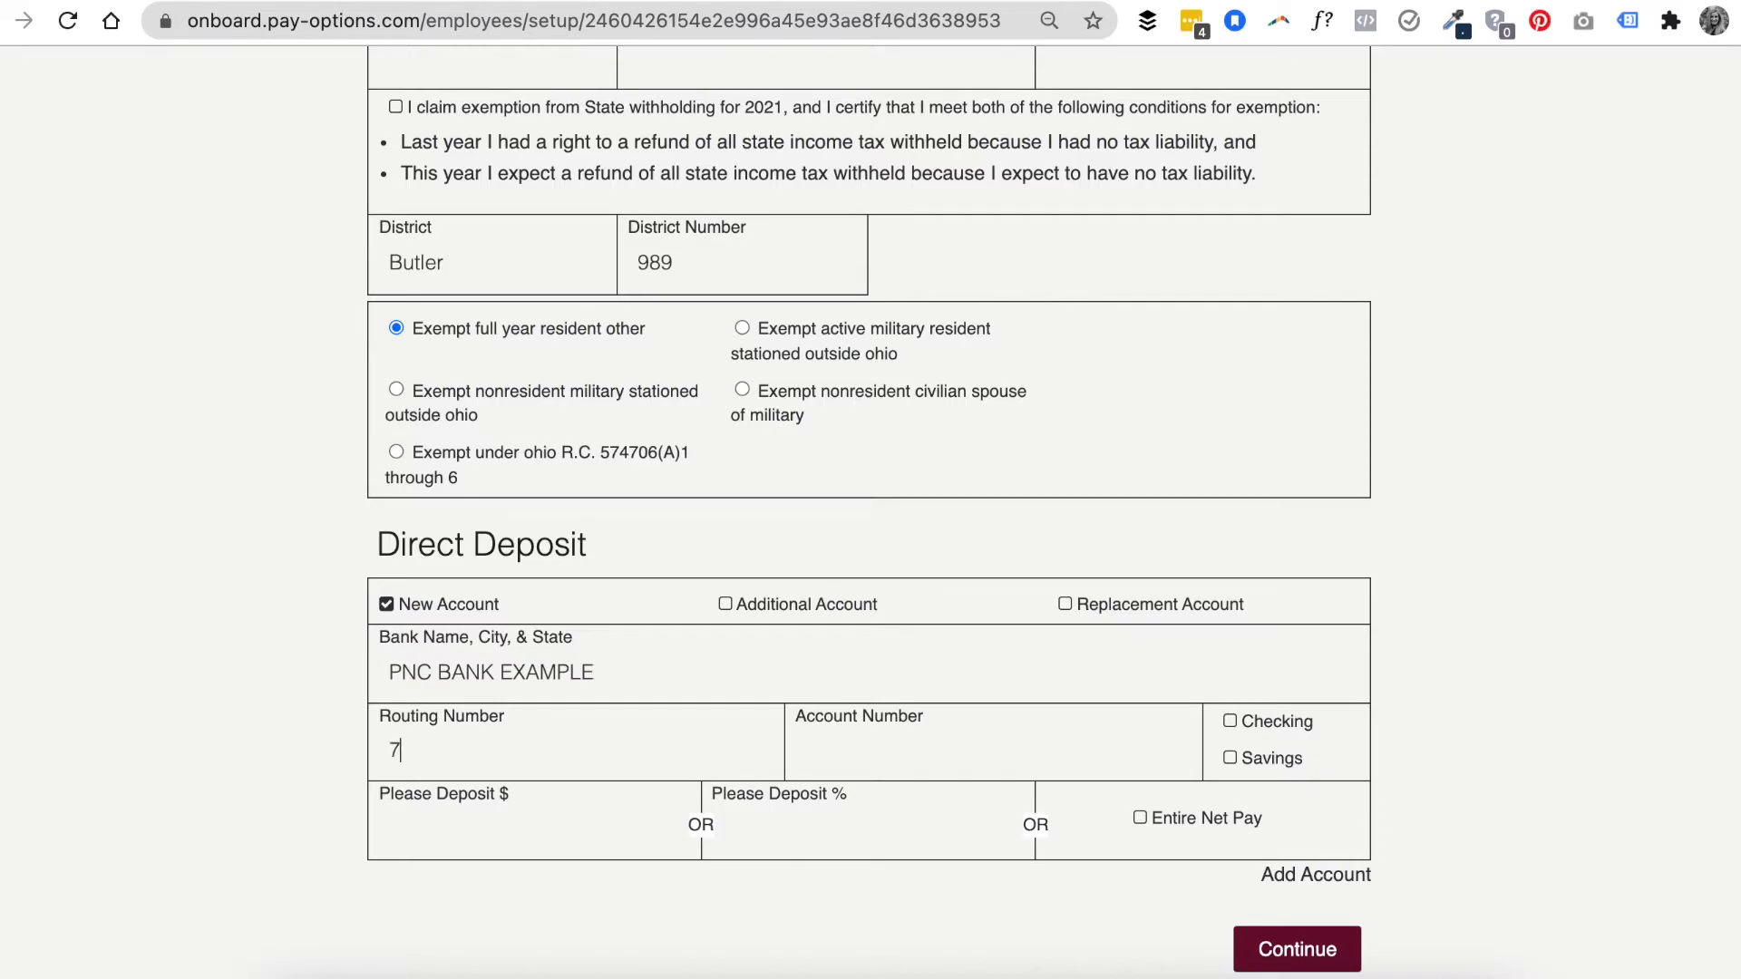
double_click(526, 749)
key("ctrl+c")
left_click(901, 758)
key("ctrl+v")
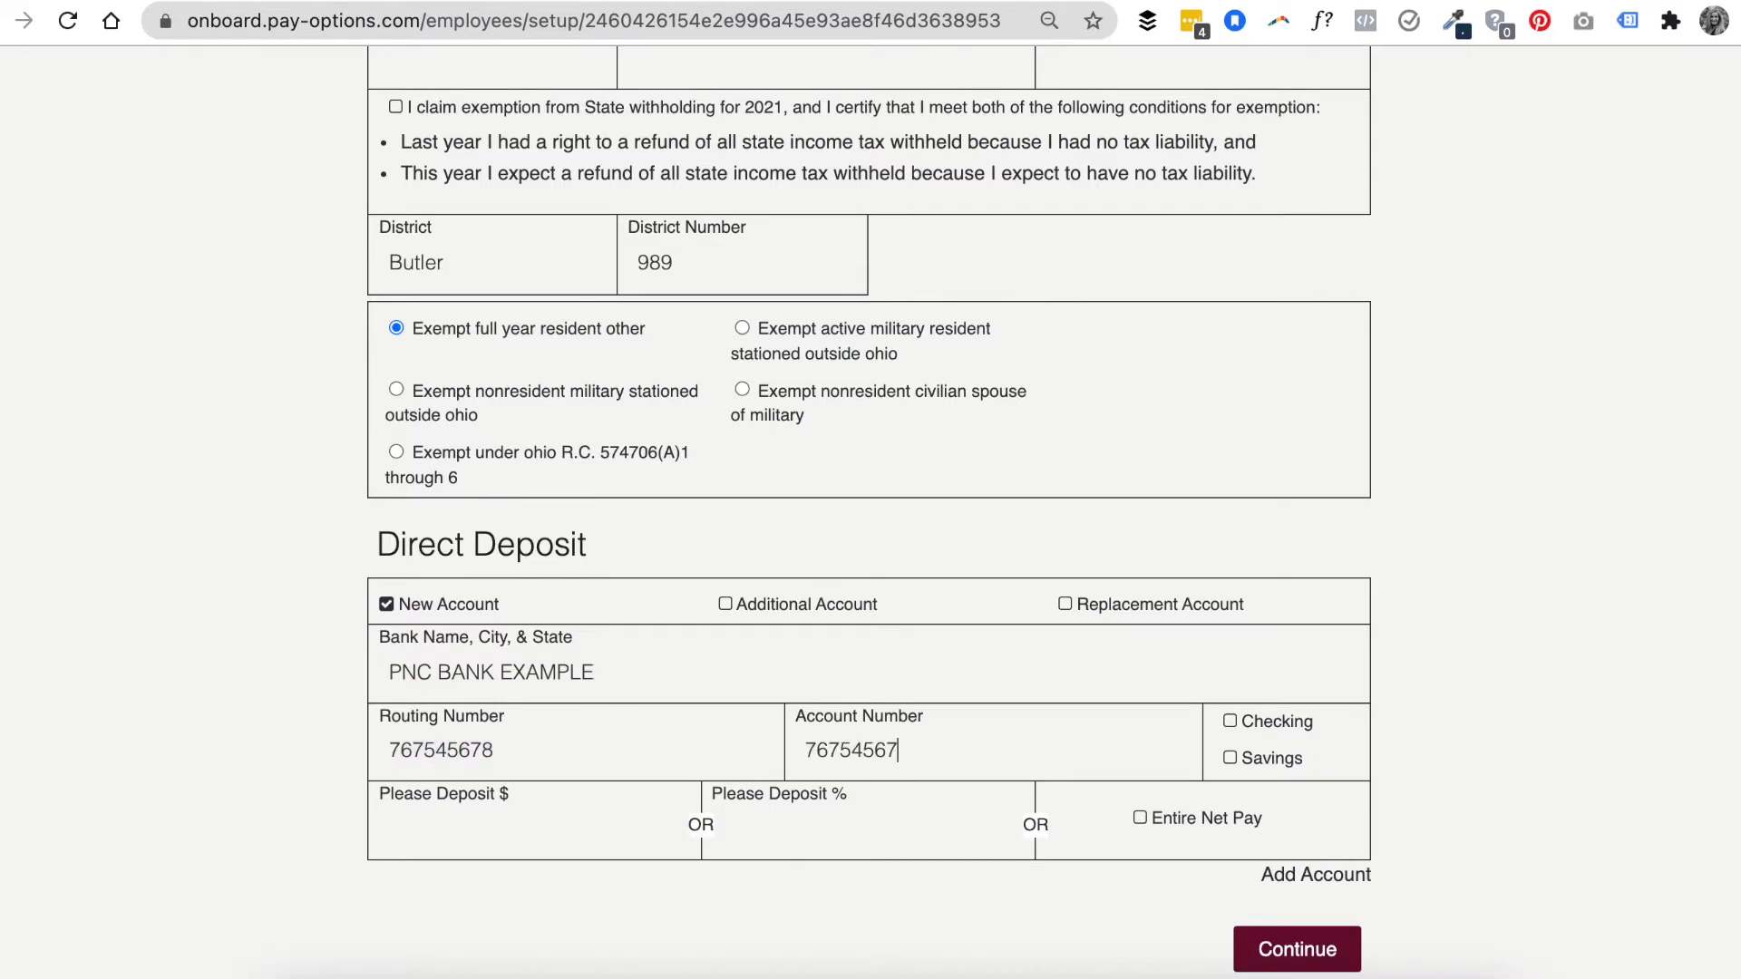
- Mark the account as Checking with Entire Net Pay and continue to the documents
left_click(1251, 722)
left_click(1247, 820)
left_click(1295, 948)
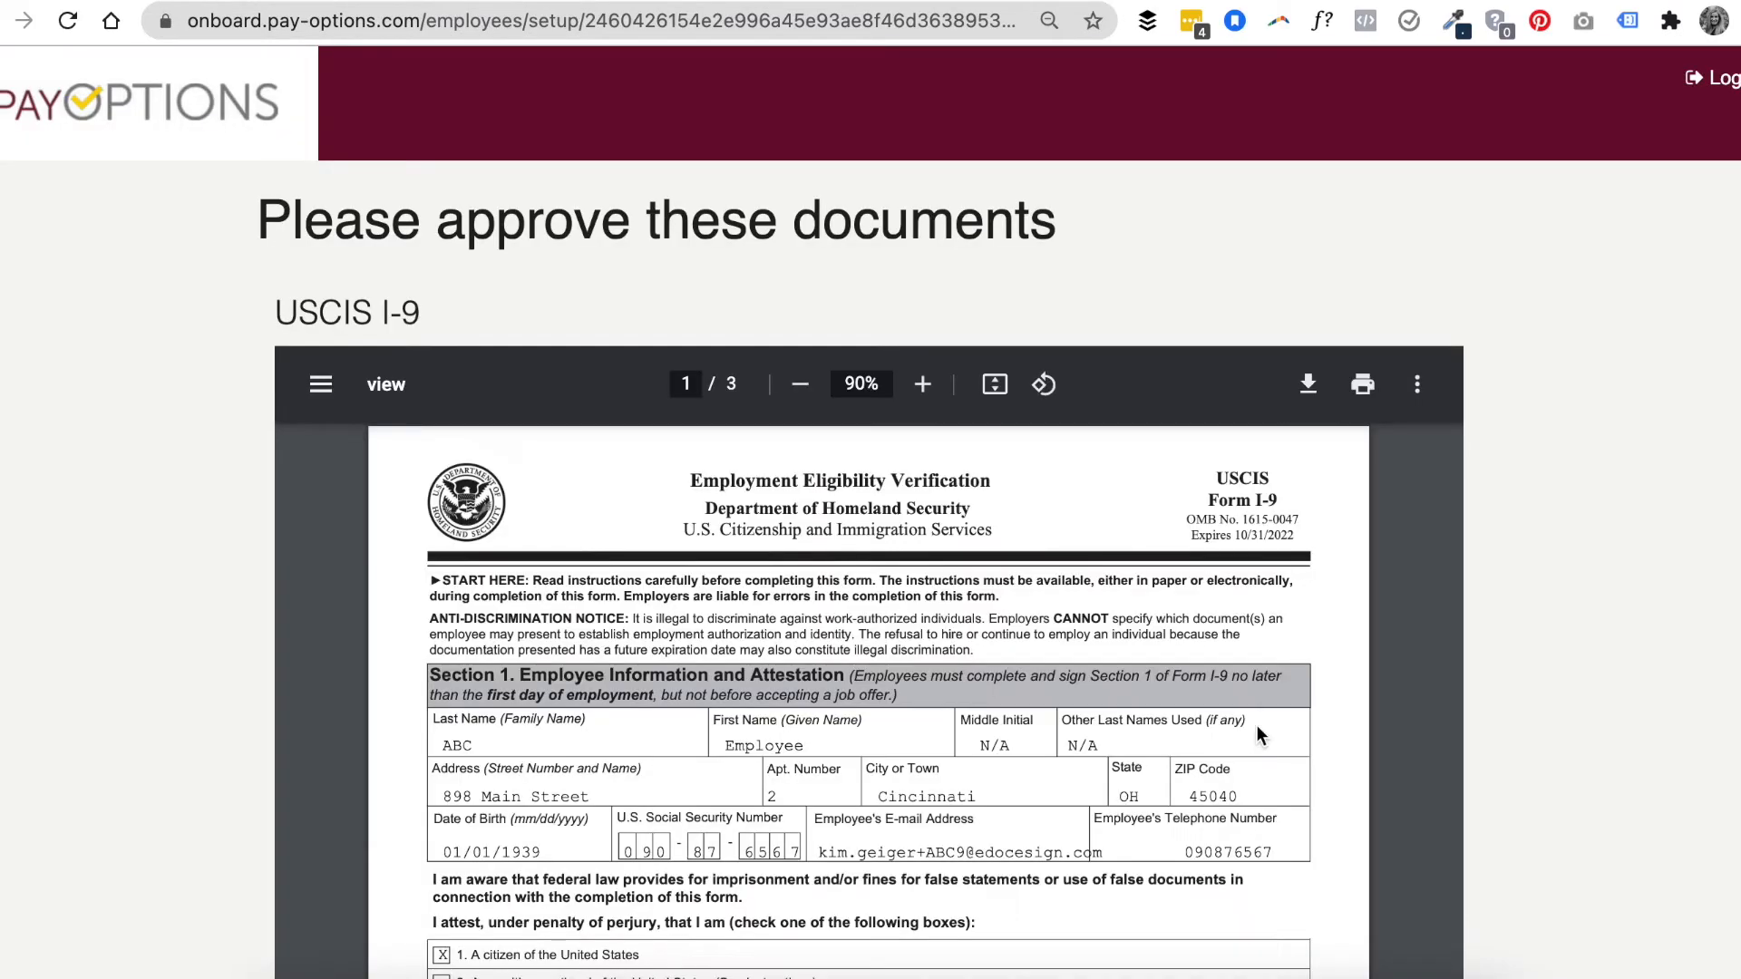
- Approve and sign the I-9 and direct deposit enrollment documents
scroll(1536, 792, "down", 5)
left_click(1125, 894)
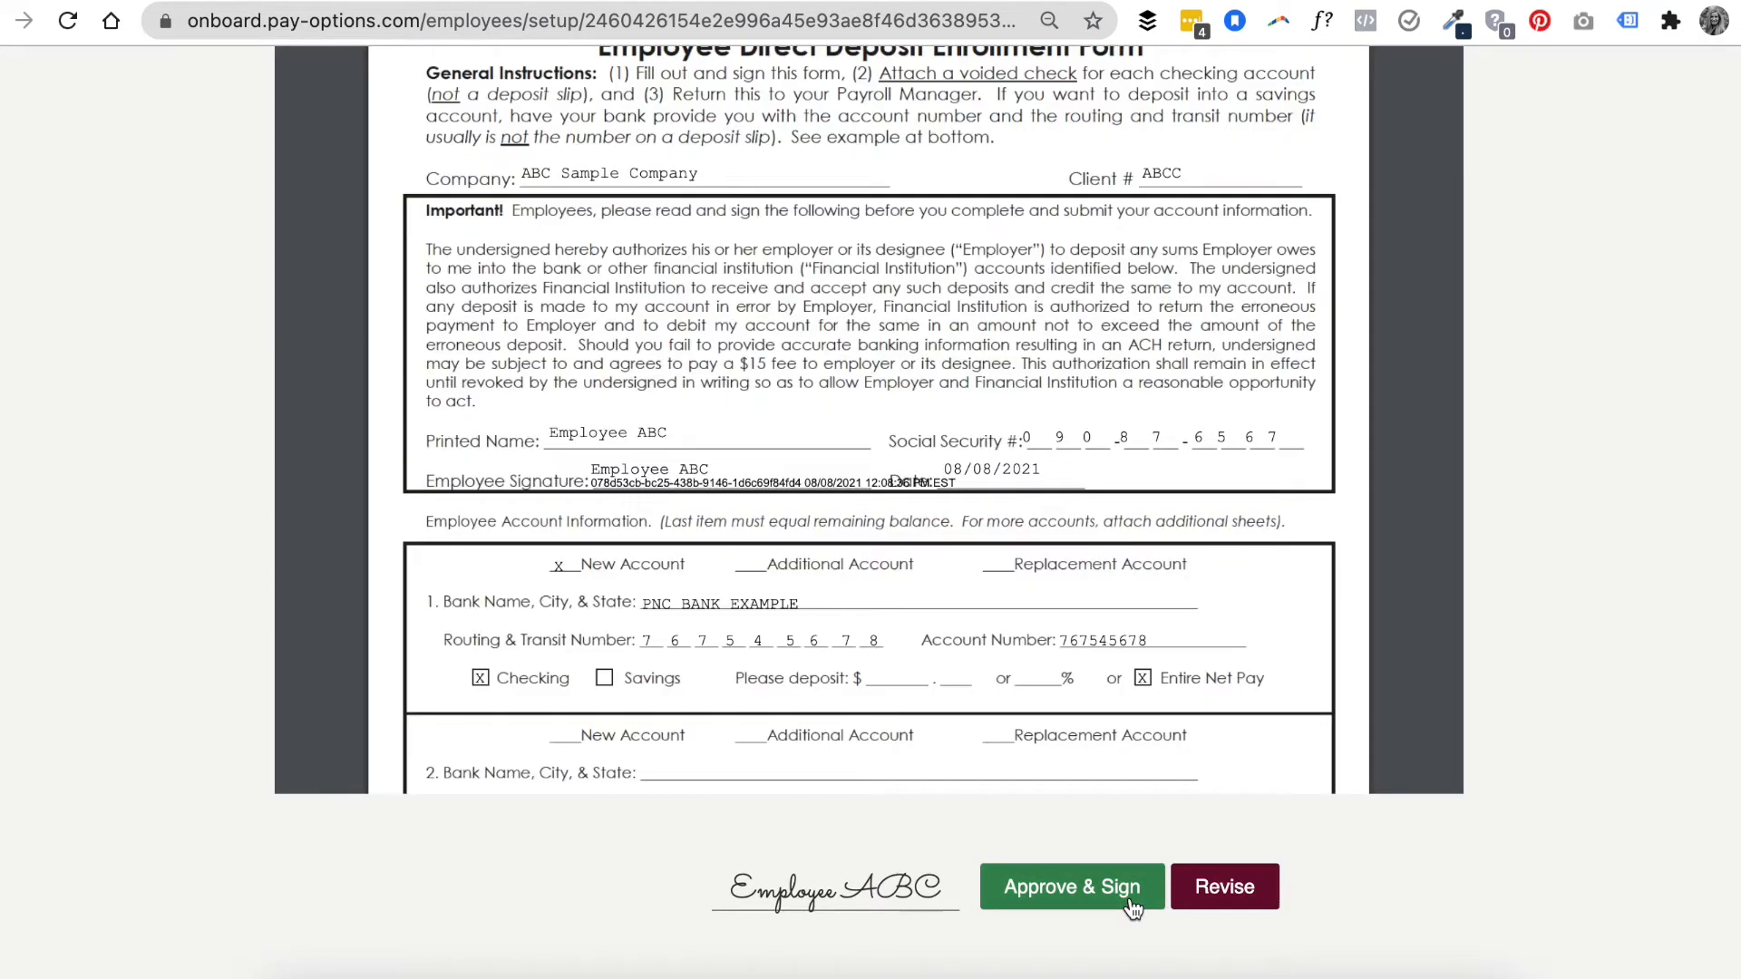
left_click(1129, 893)
left_click(1128, 893)
left_click(1127, 893)
- Scroll through the Employee Handbook and approve it
scroll(1189, 855, "up", 3)
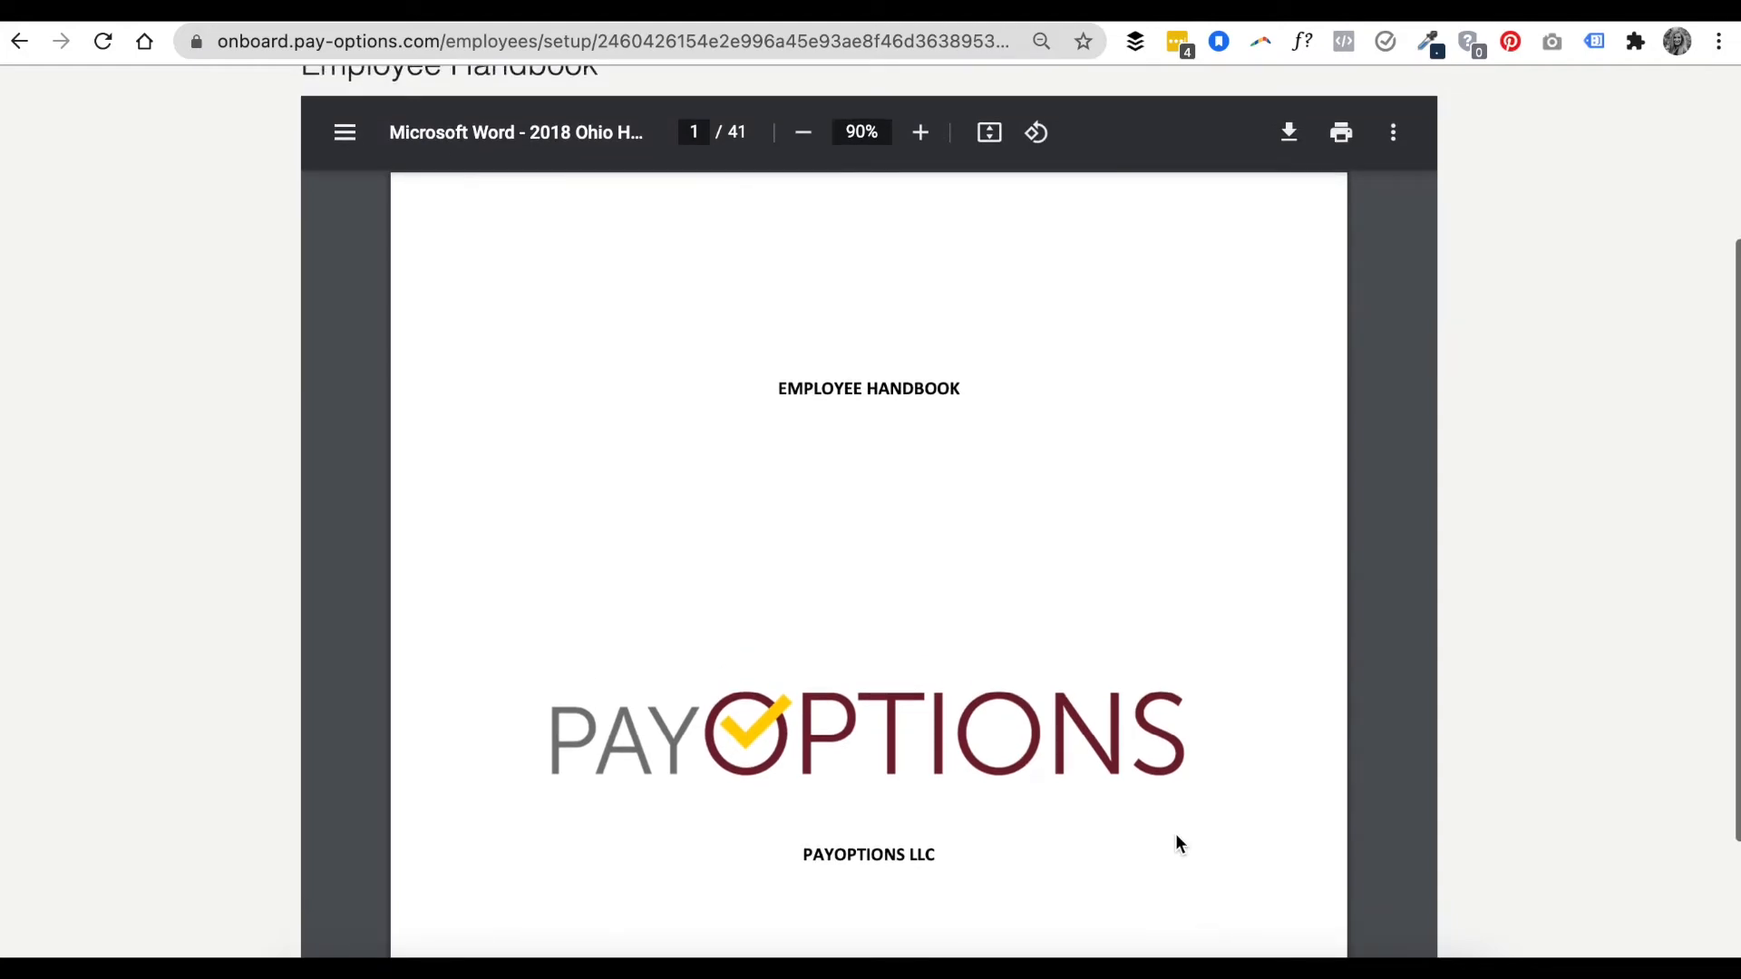
scroll(1176, 834, "up", 1)
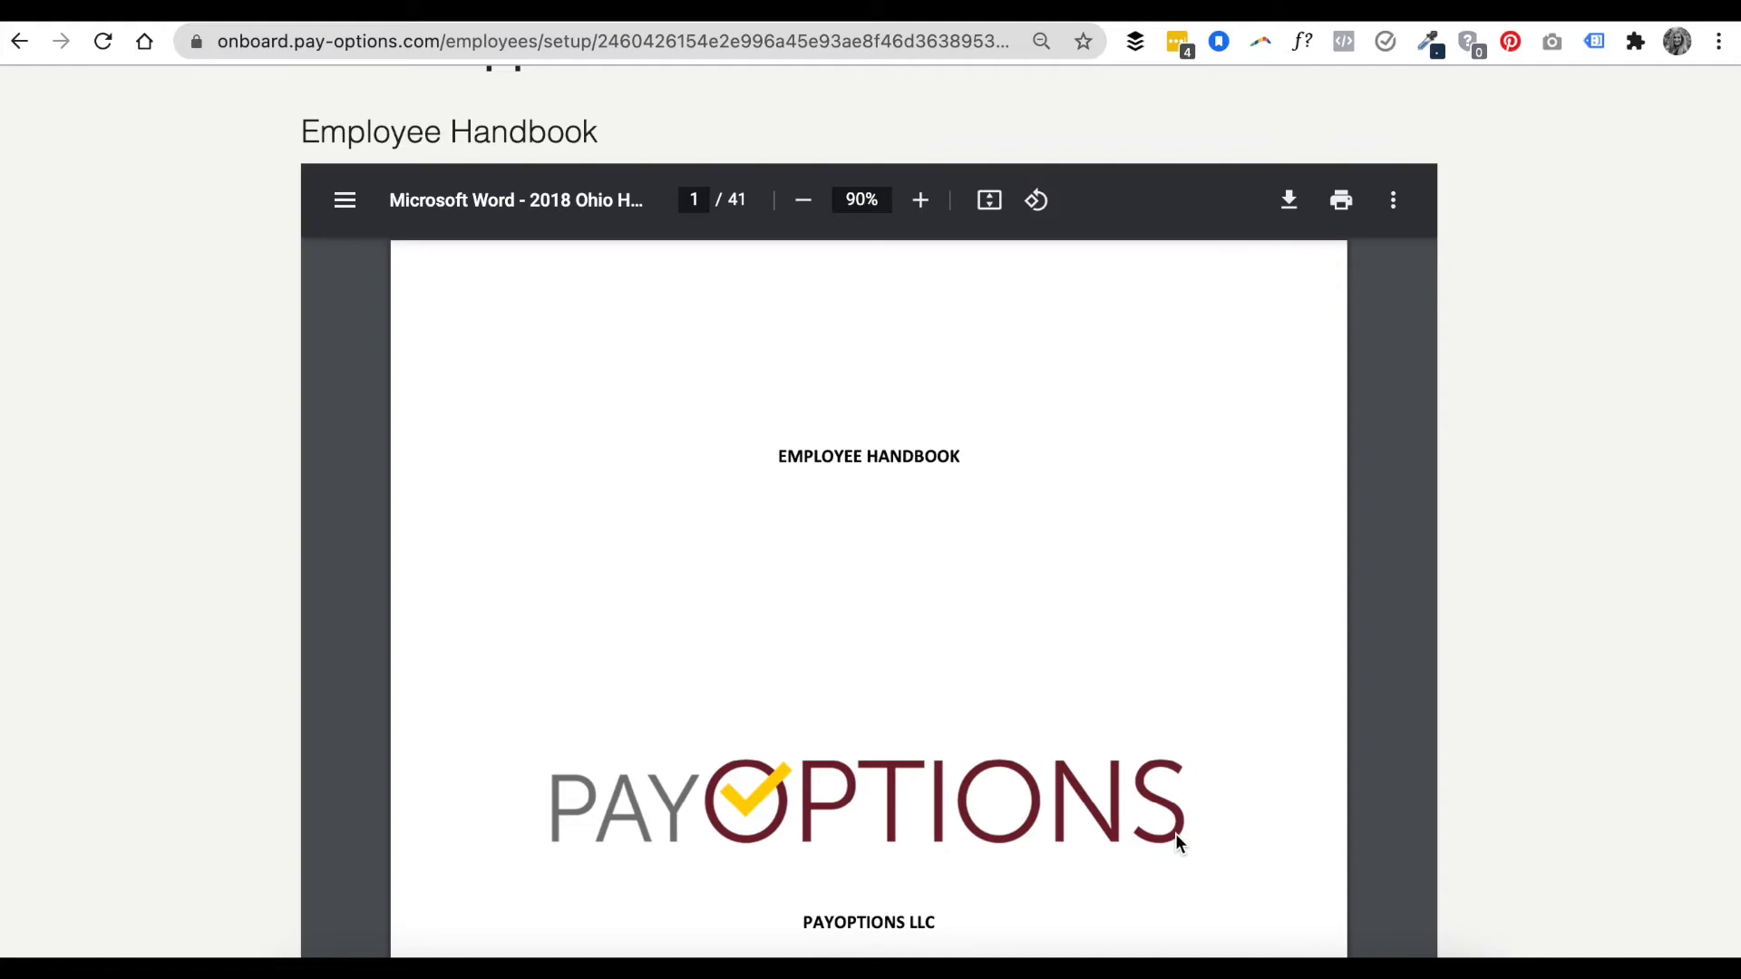
scroll(1195, 831, "down", 2)
scroll(1491, 820, "down", 2)
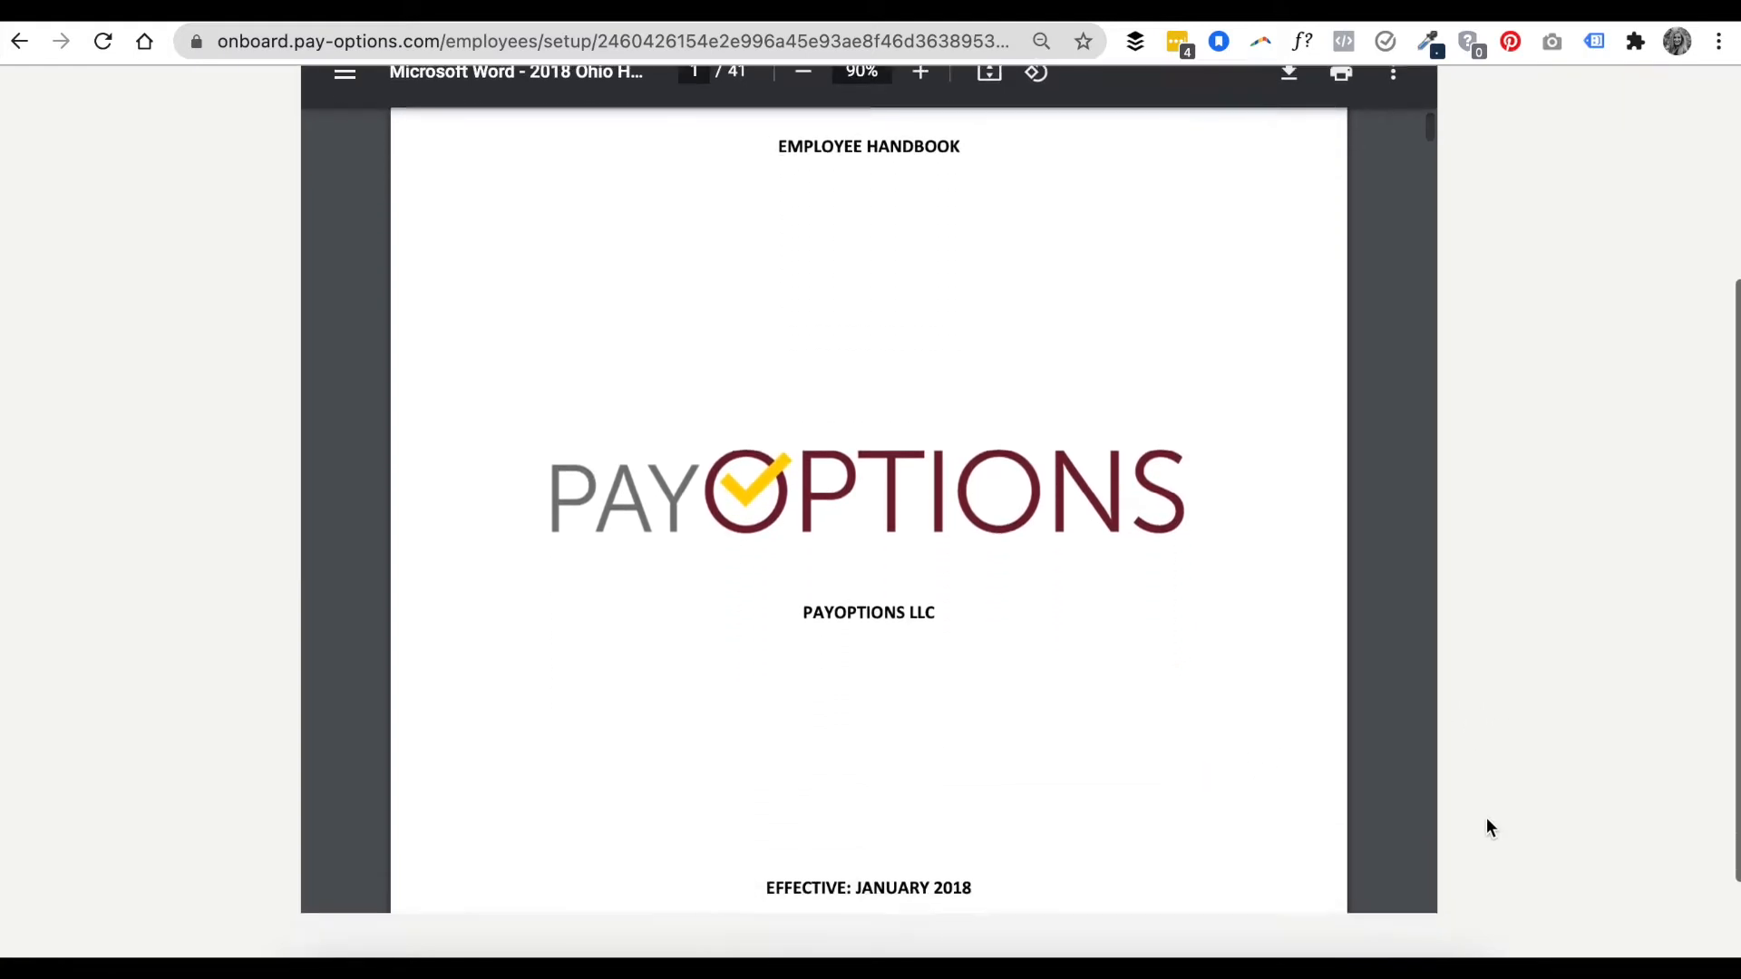
scroll(1486, 820, "down", 2)
left_click(1176, 884)
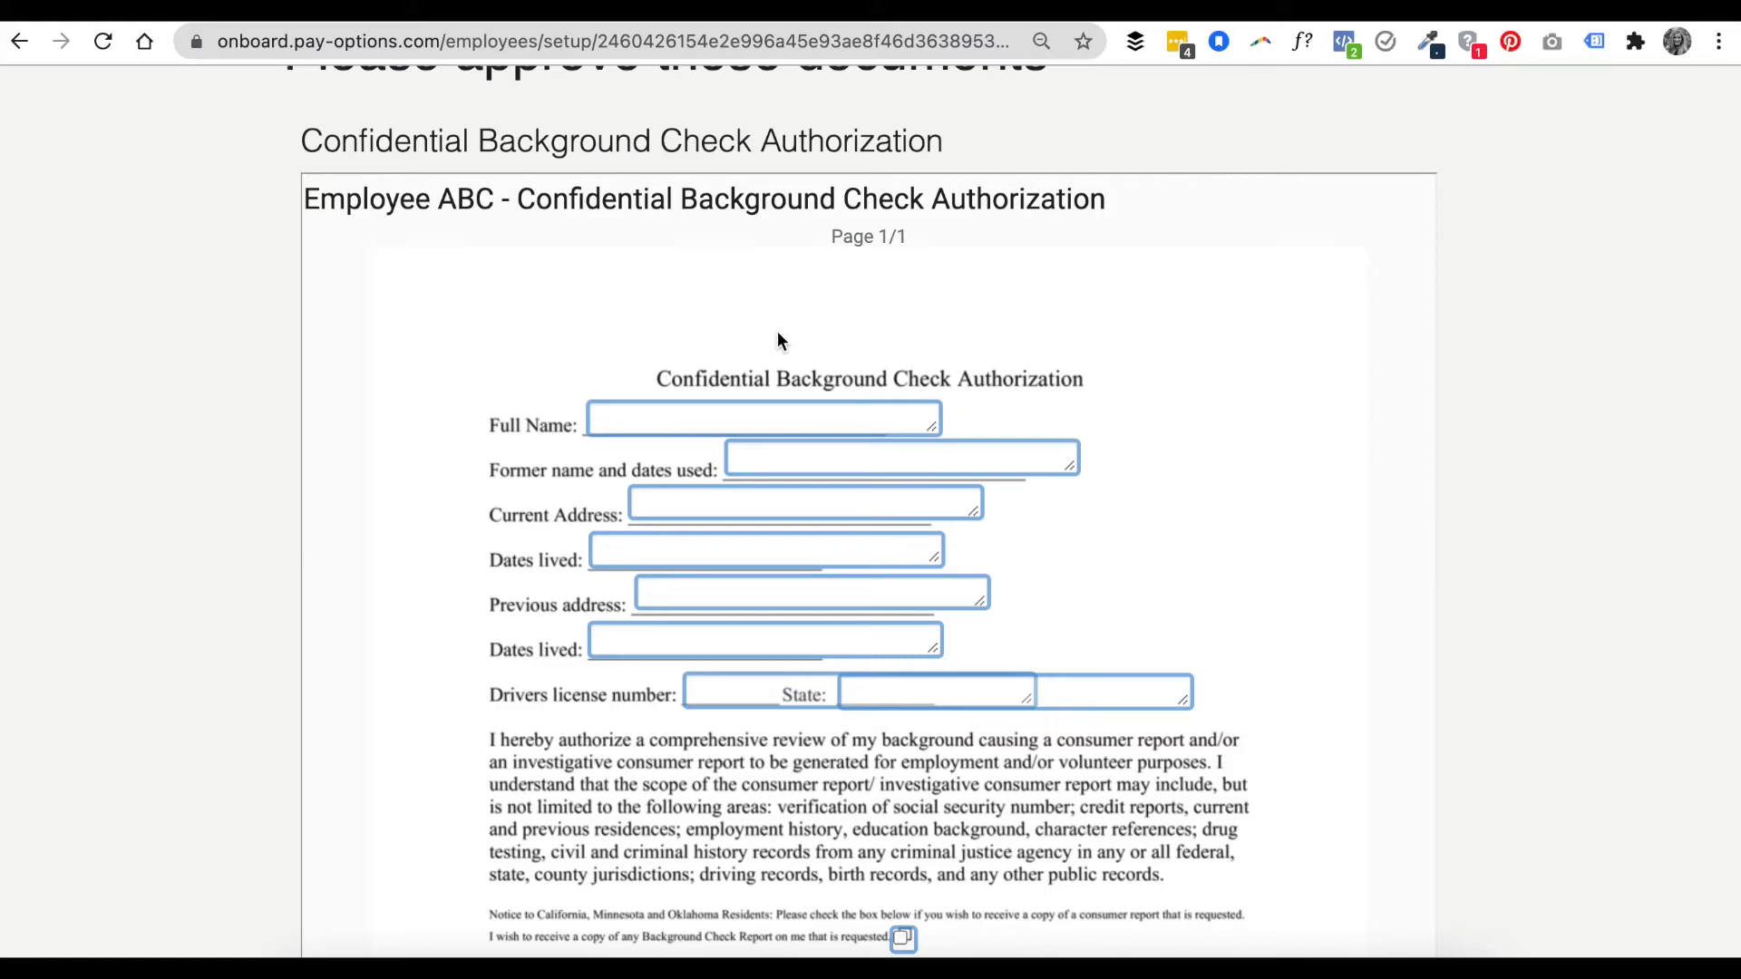
- Fill in the full name Employee ABC and former name and dates Employee XYZ, Nov 87-2020 on the background check form
left_click(820, 416)
type("Employee ABC")
key("Tab")
type("E")
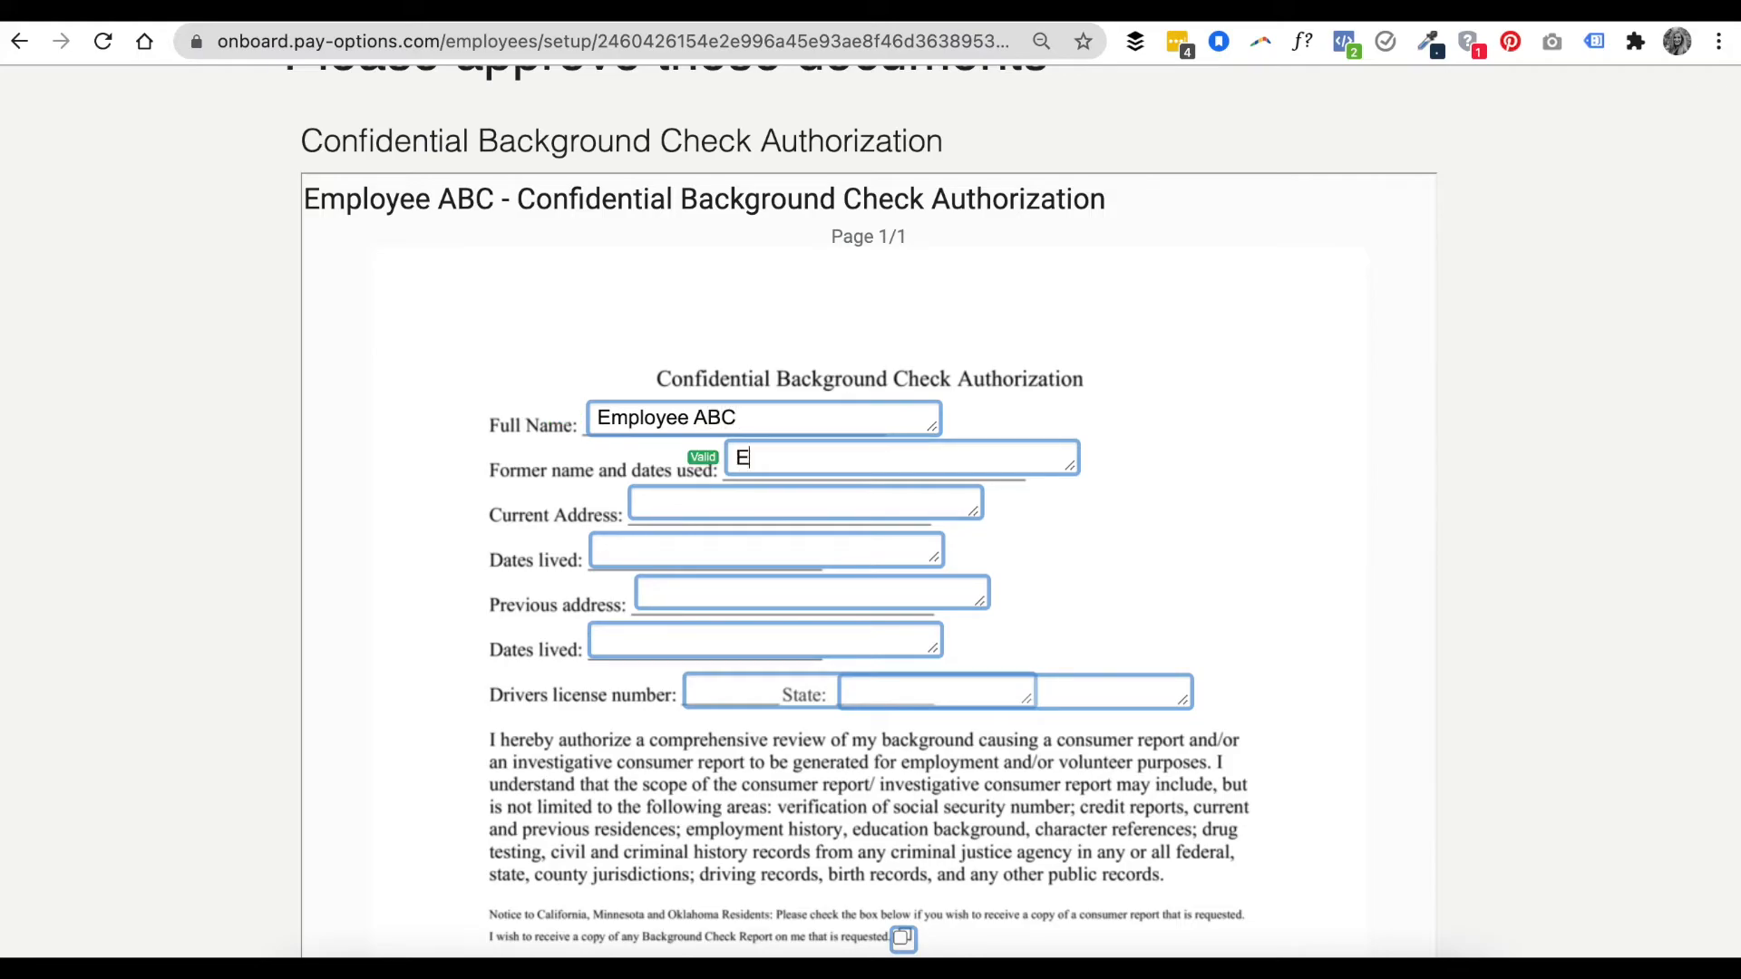
type("mployee XYZ")
key("Tab")
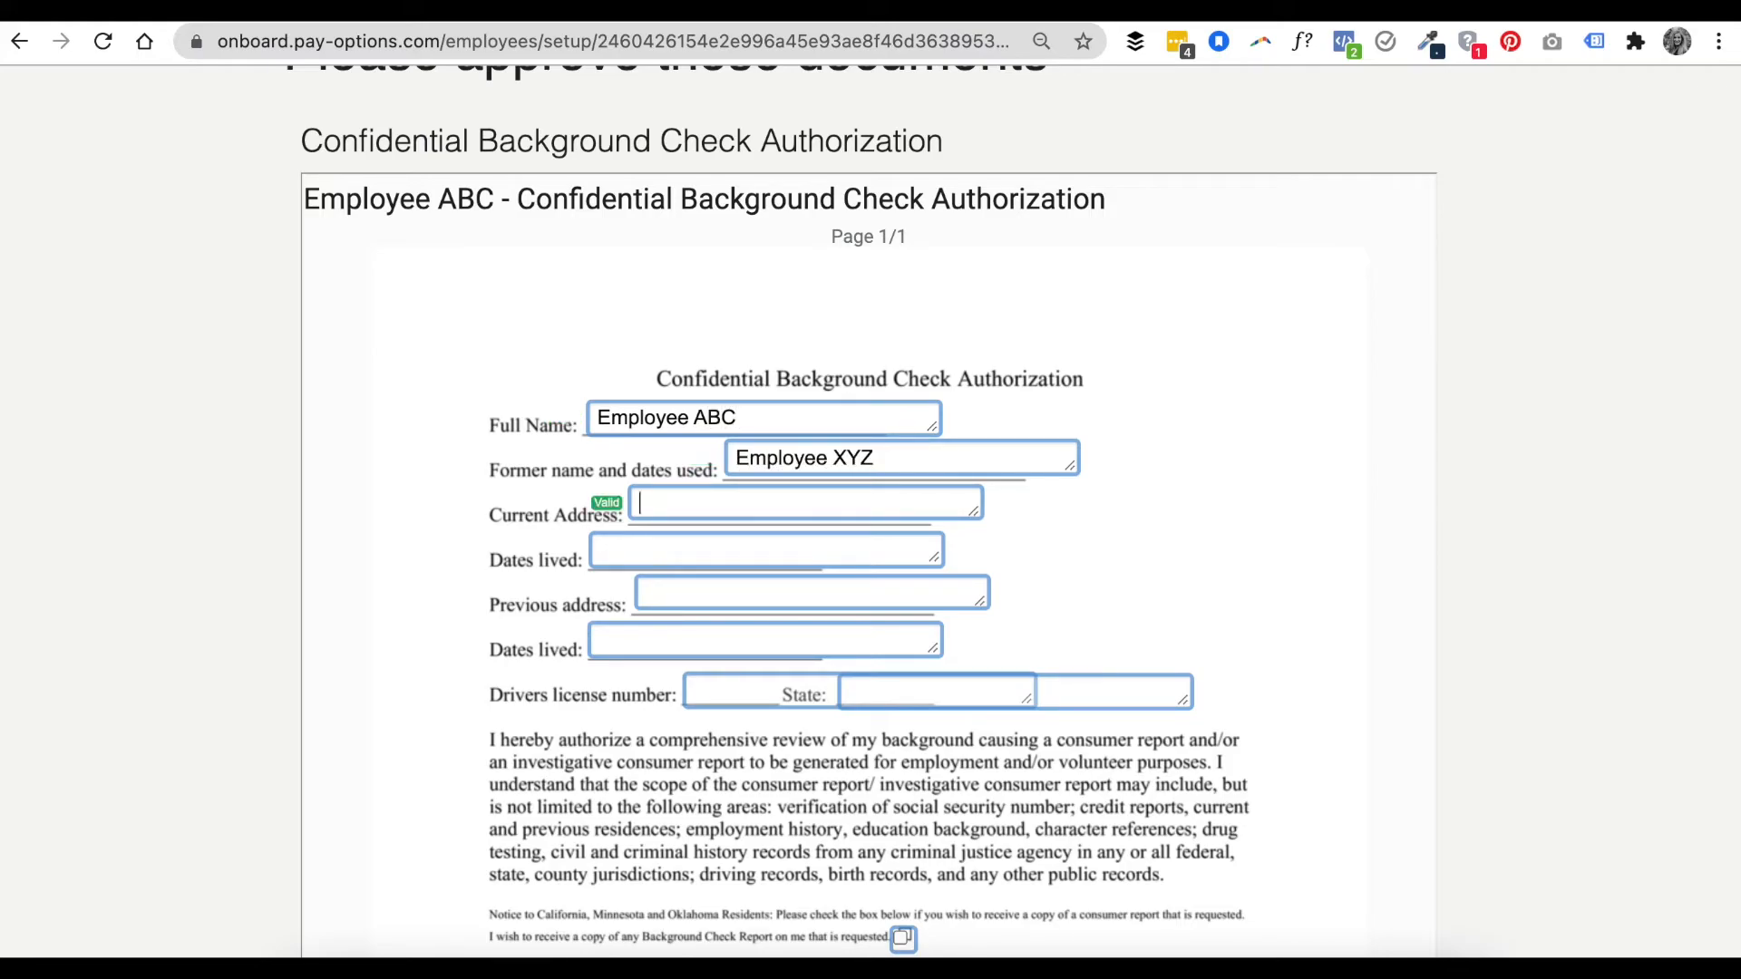
key("shift+Tab")
type(", Nov 87-0")
key("BackSpace")
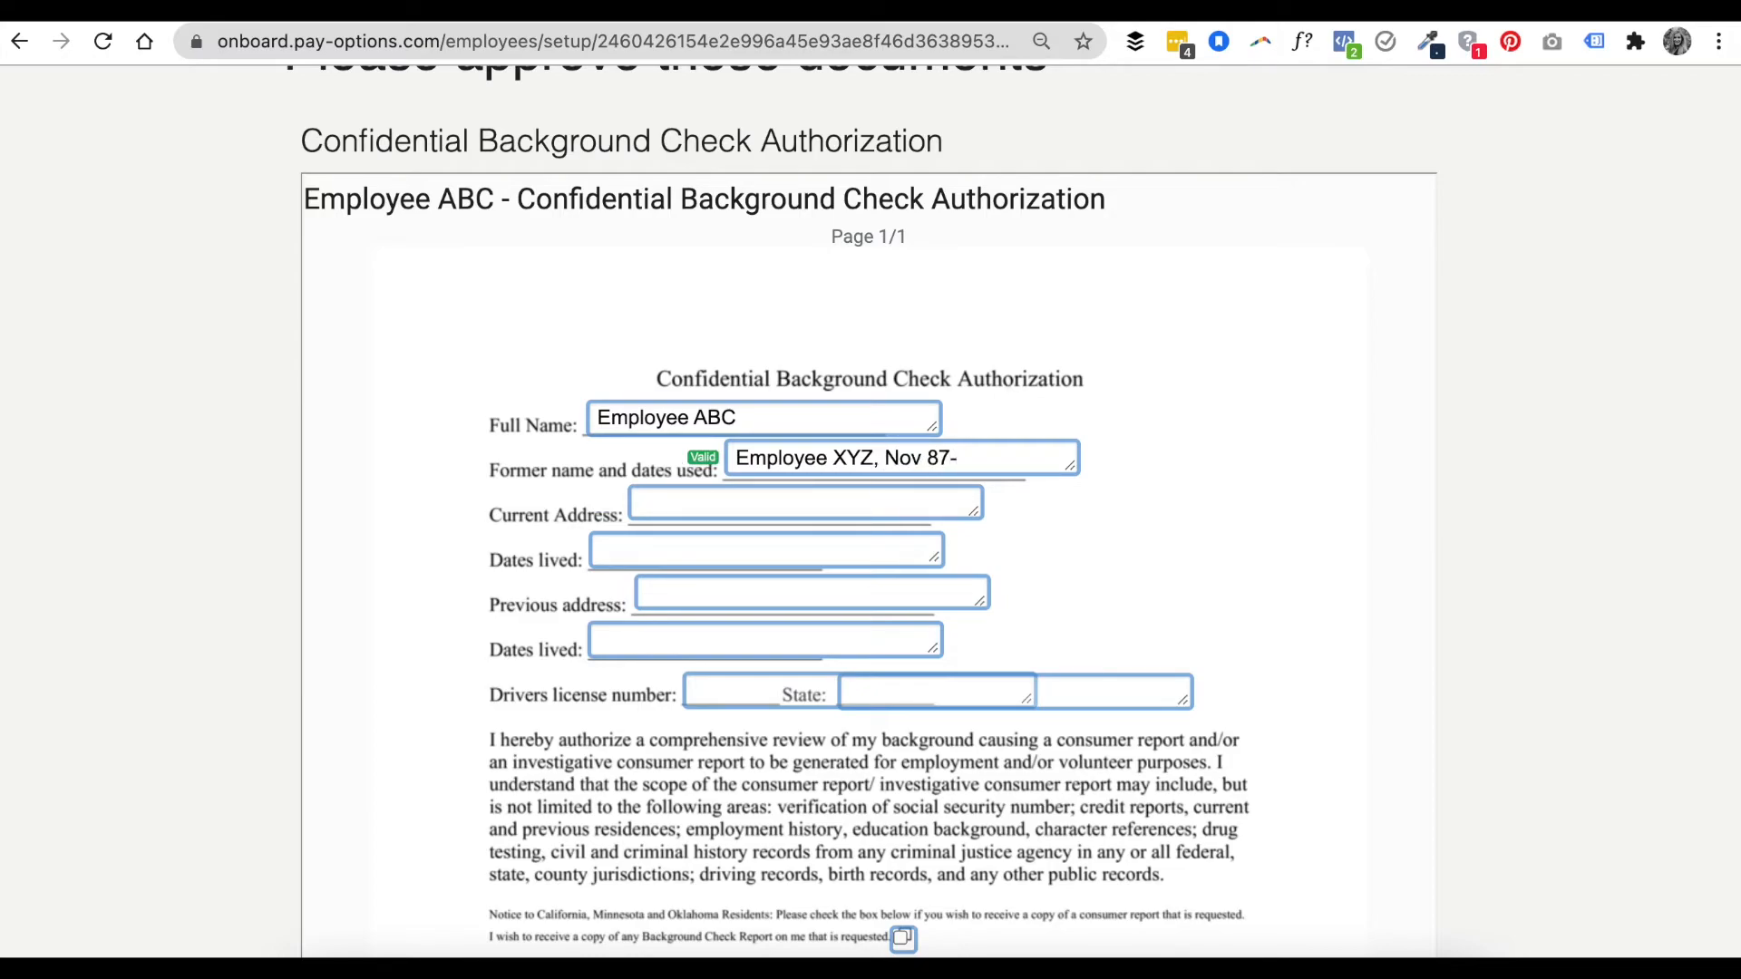
type("2020")
- Enter the worker's current address and its dates lived as Nov 90-2020
left_click(869, 510)
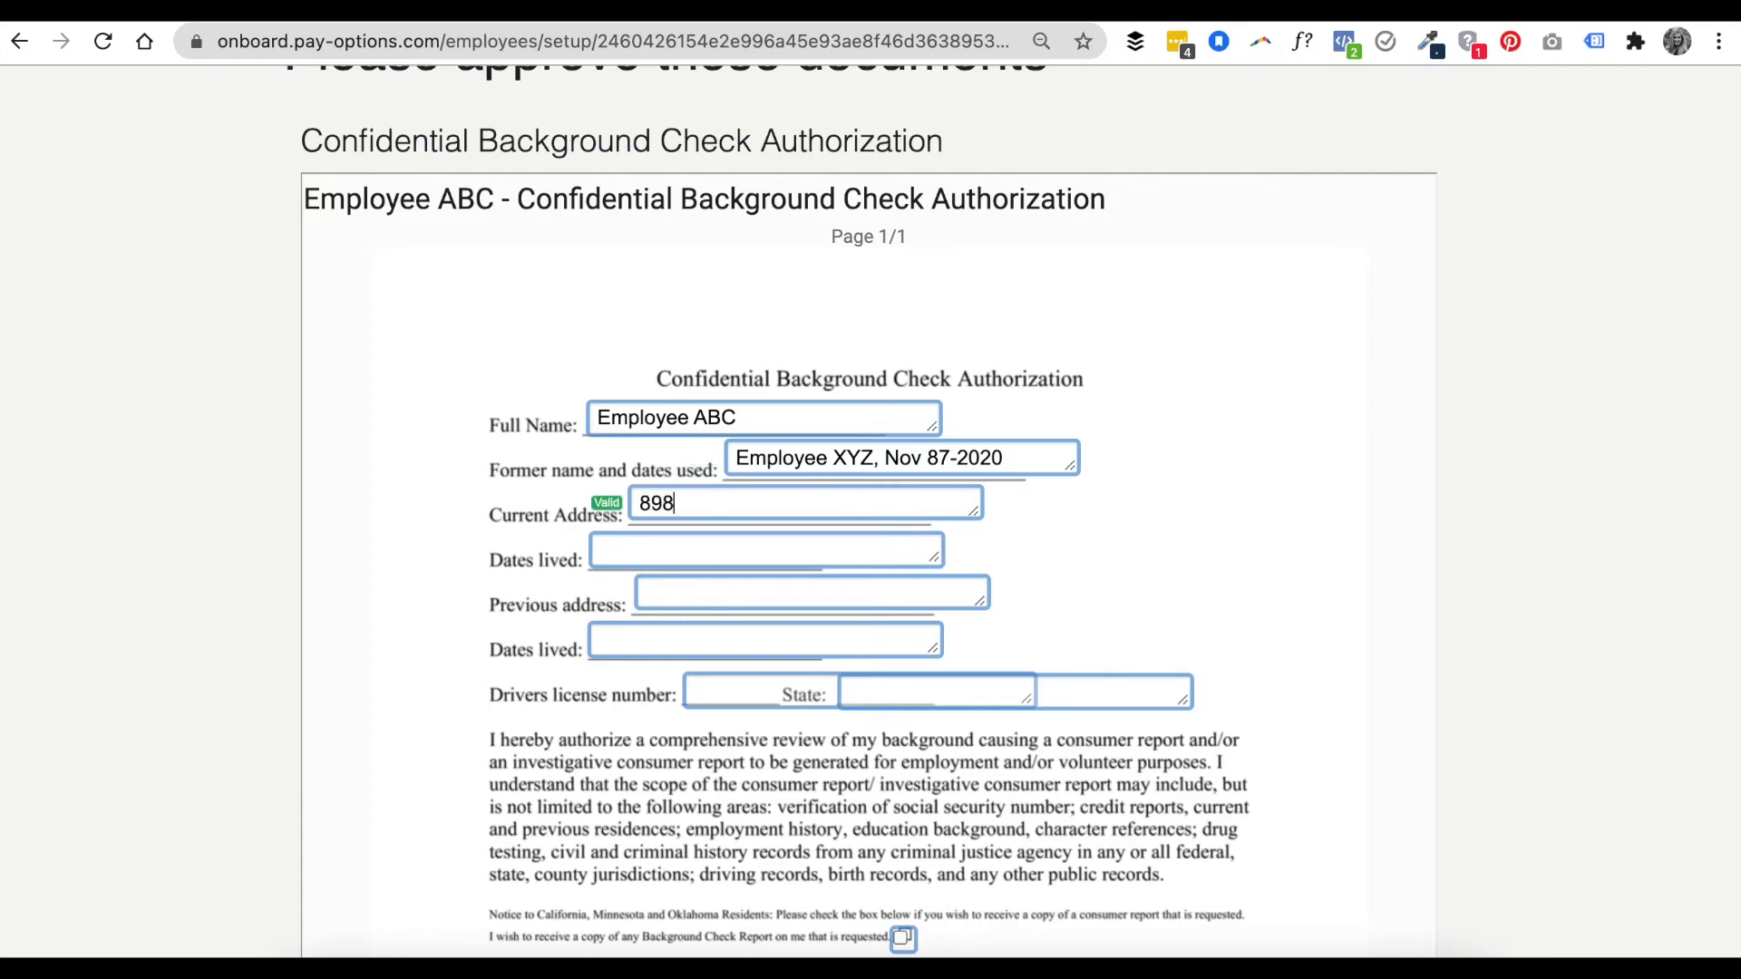
key("Tab")
type("Nob")
key("BackSpace")
type("v 90-2020")
- Change the current address dates lived to November '90-2020
scroll(643, 478, "down", 2)
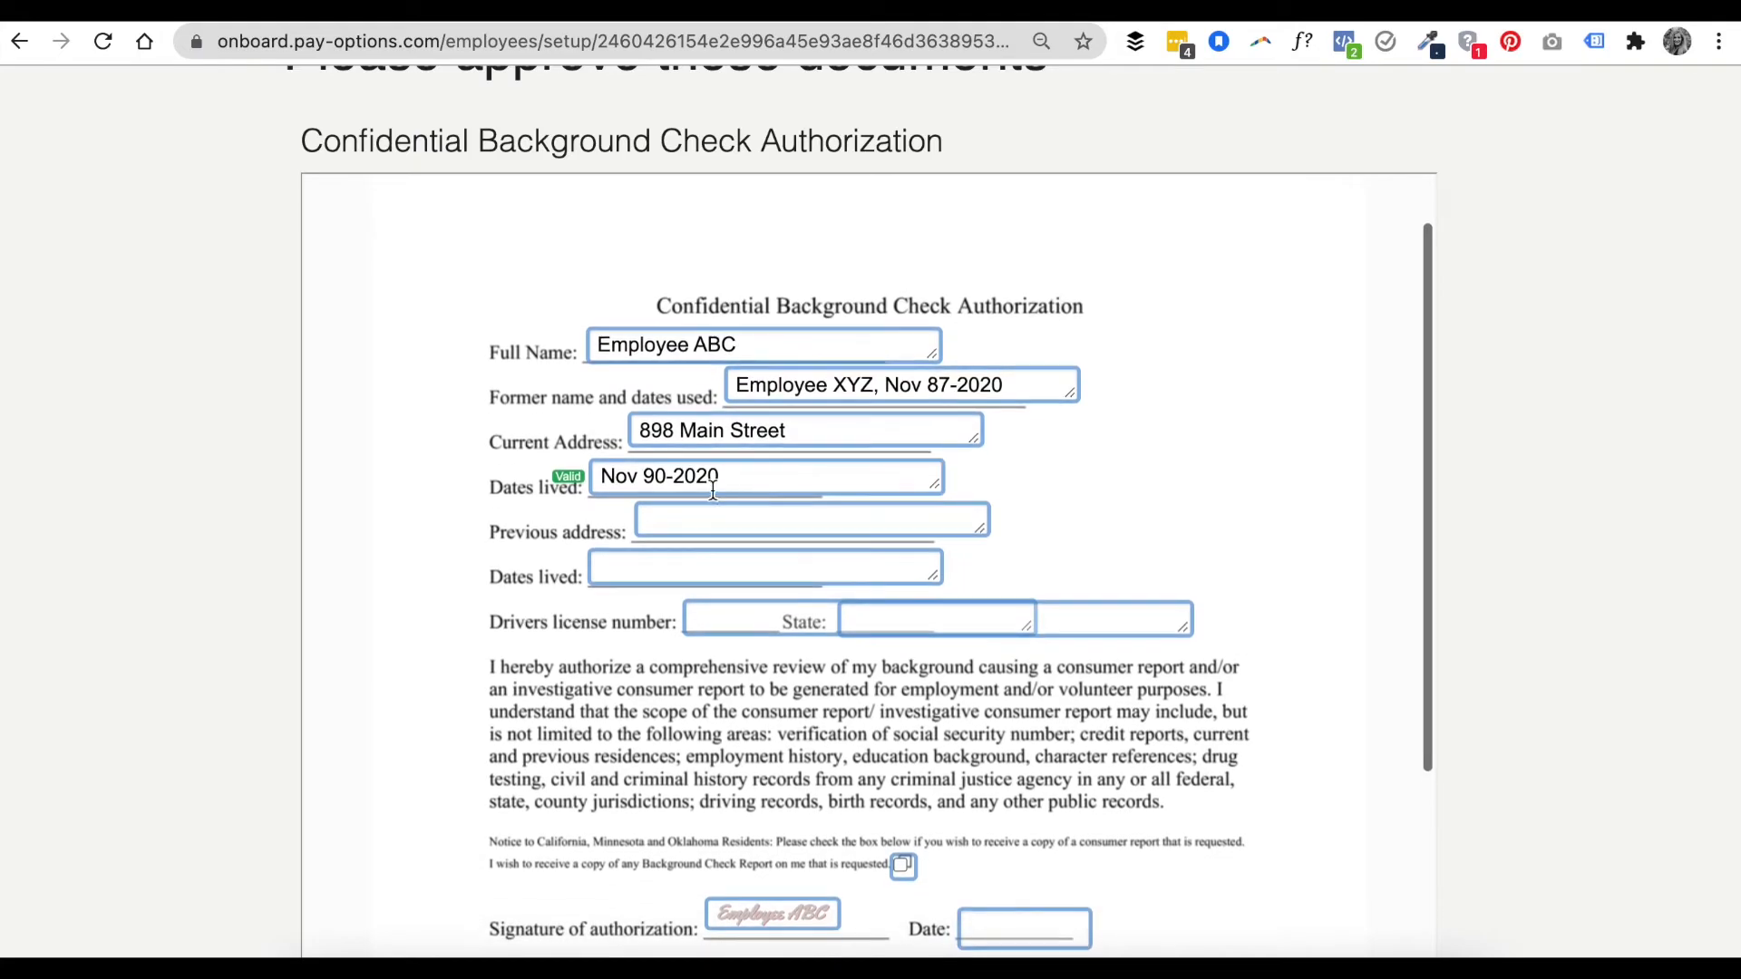
left_click(643, 478)
type("'")
type("ember")
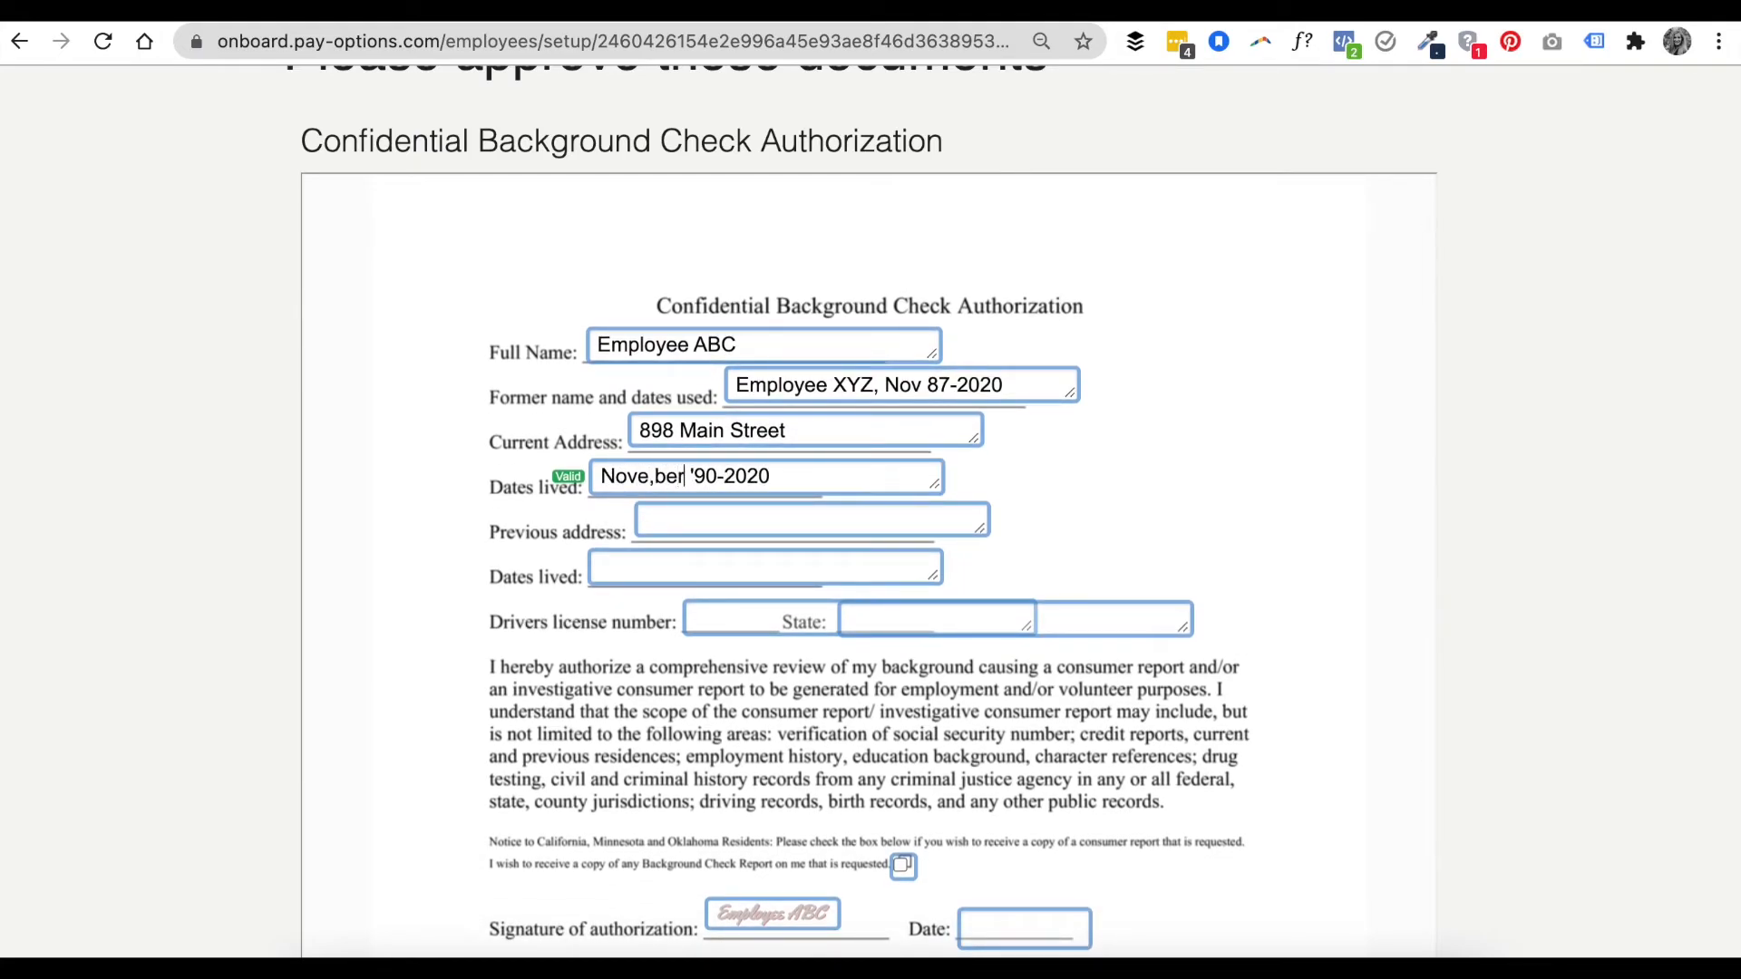
- Enter n/a for the previous address and its dates lived
left_click(670, 504)
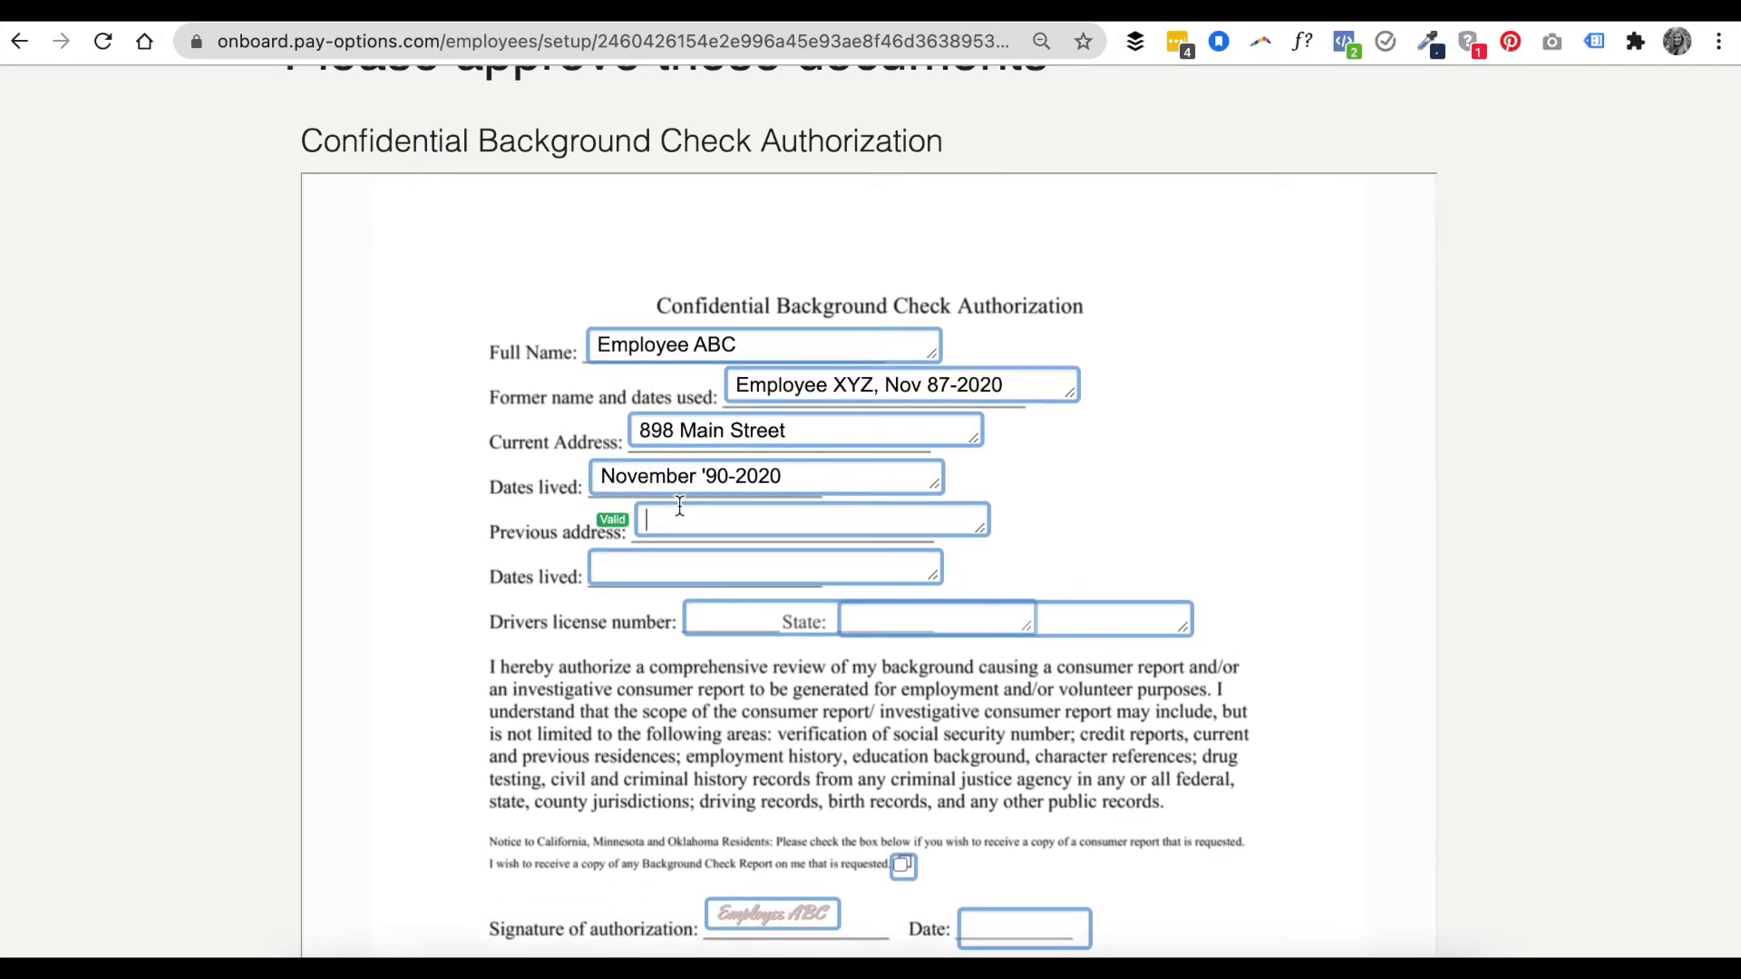
type("n/a")
scroll(691, 536, "down", 2)
key("Tab")
type("n/a")
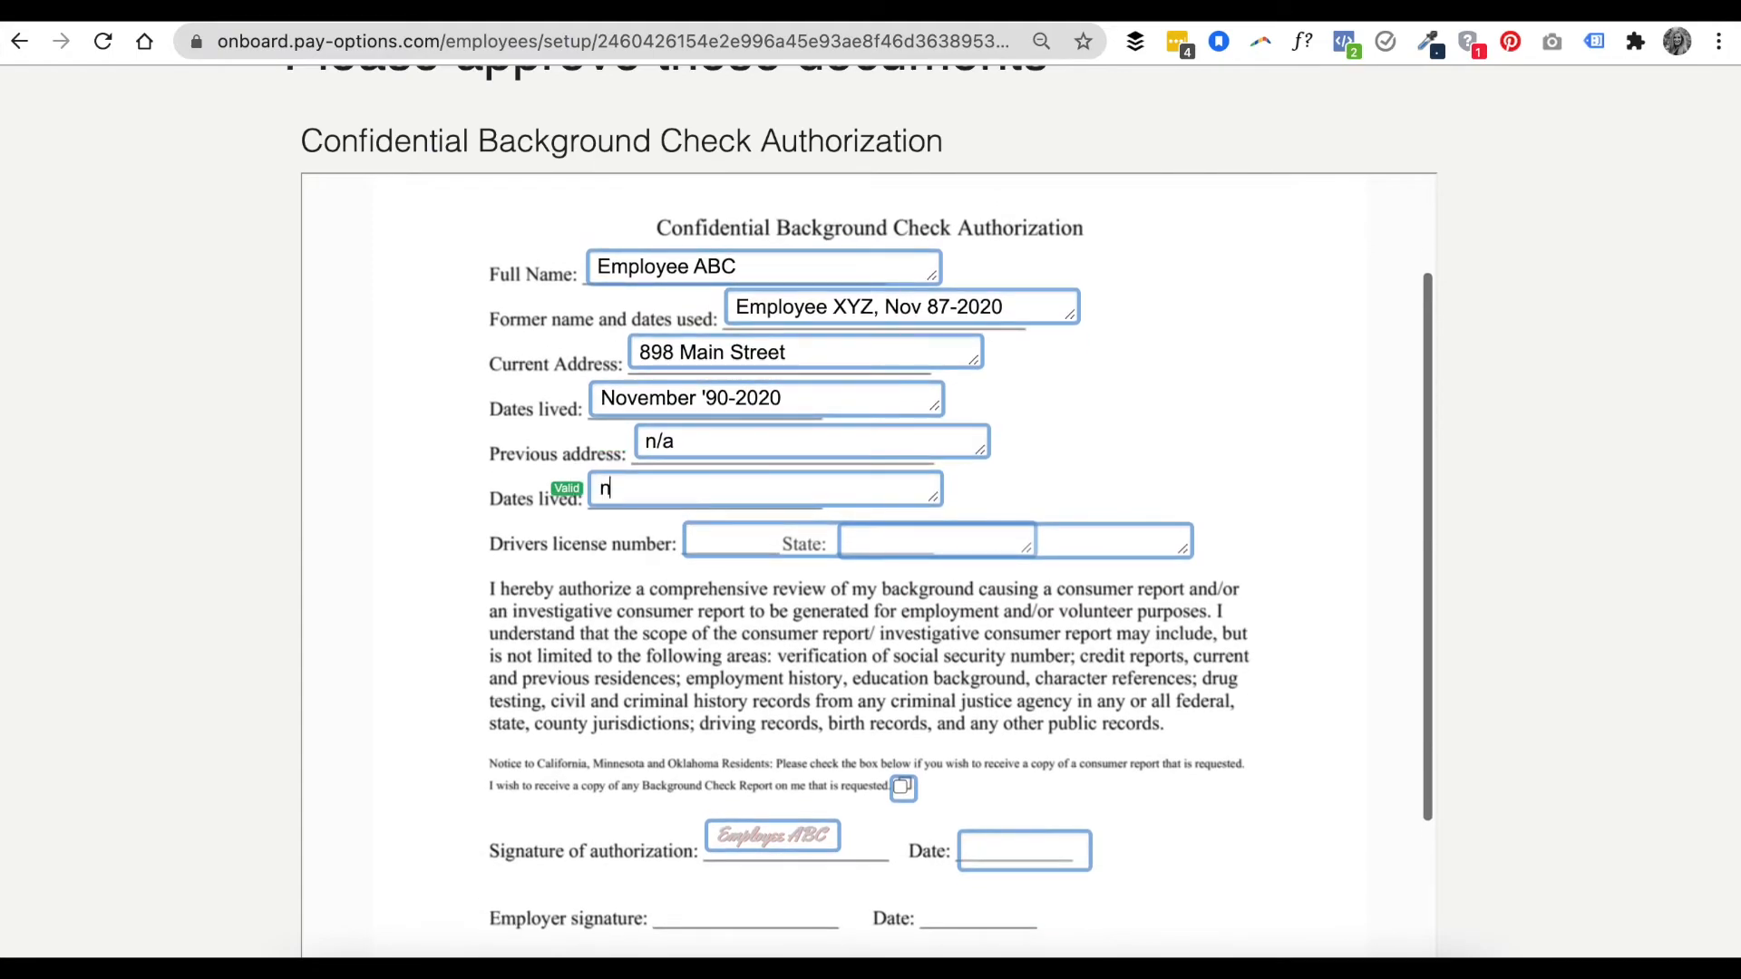
- Enter the driver's license number and set the license state to Ohio
scroll(716, 453, "down", 3)
key("Tab")
type("*S9")
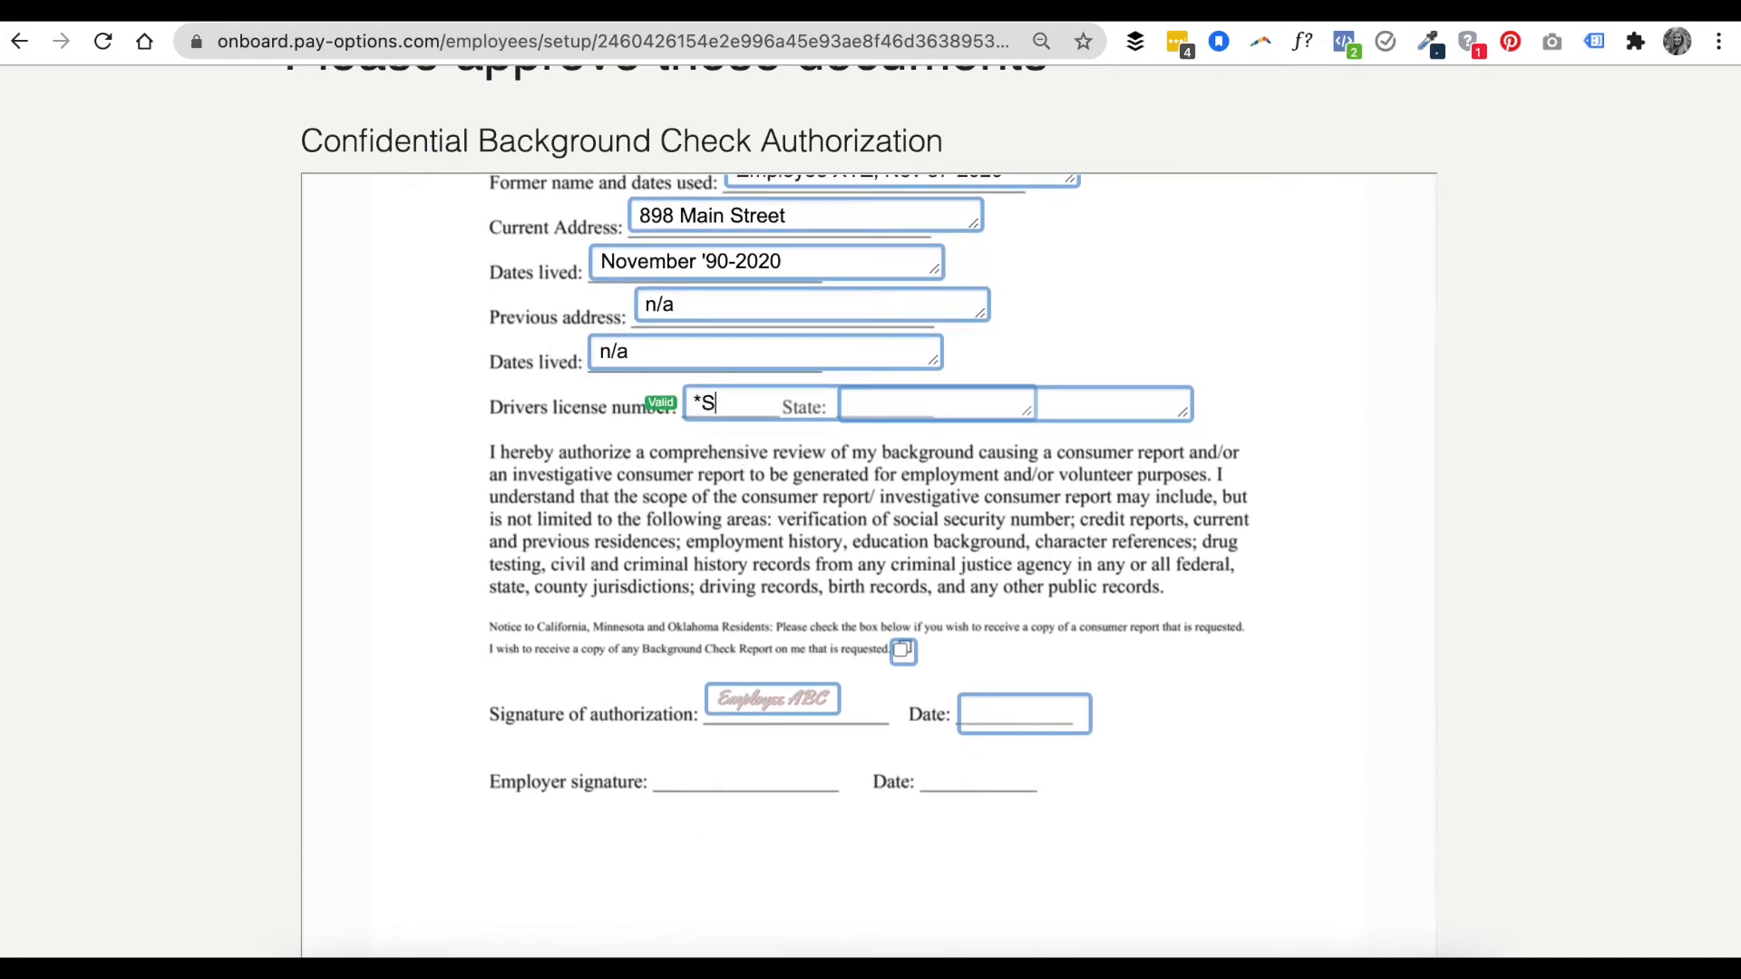
key("BackSpace")
key("BackSpace")
key("BackSpace")
left_click(915, 399)
type("Ohio")
key("Tab")
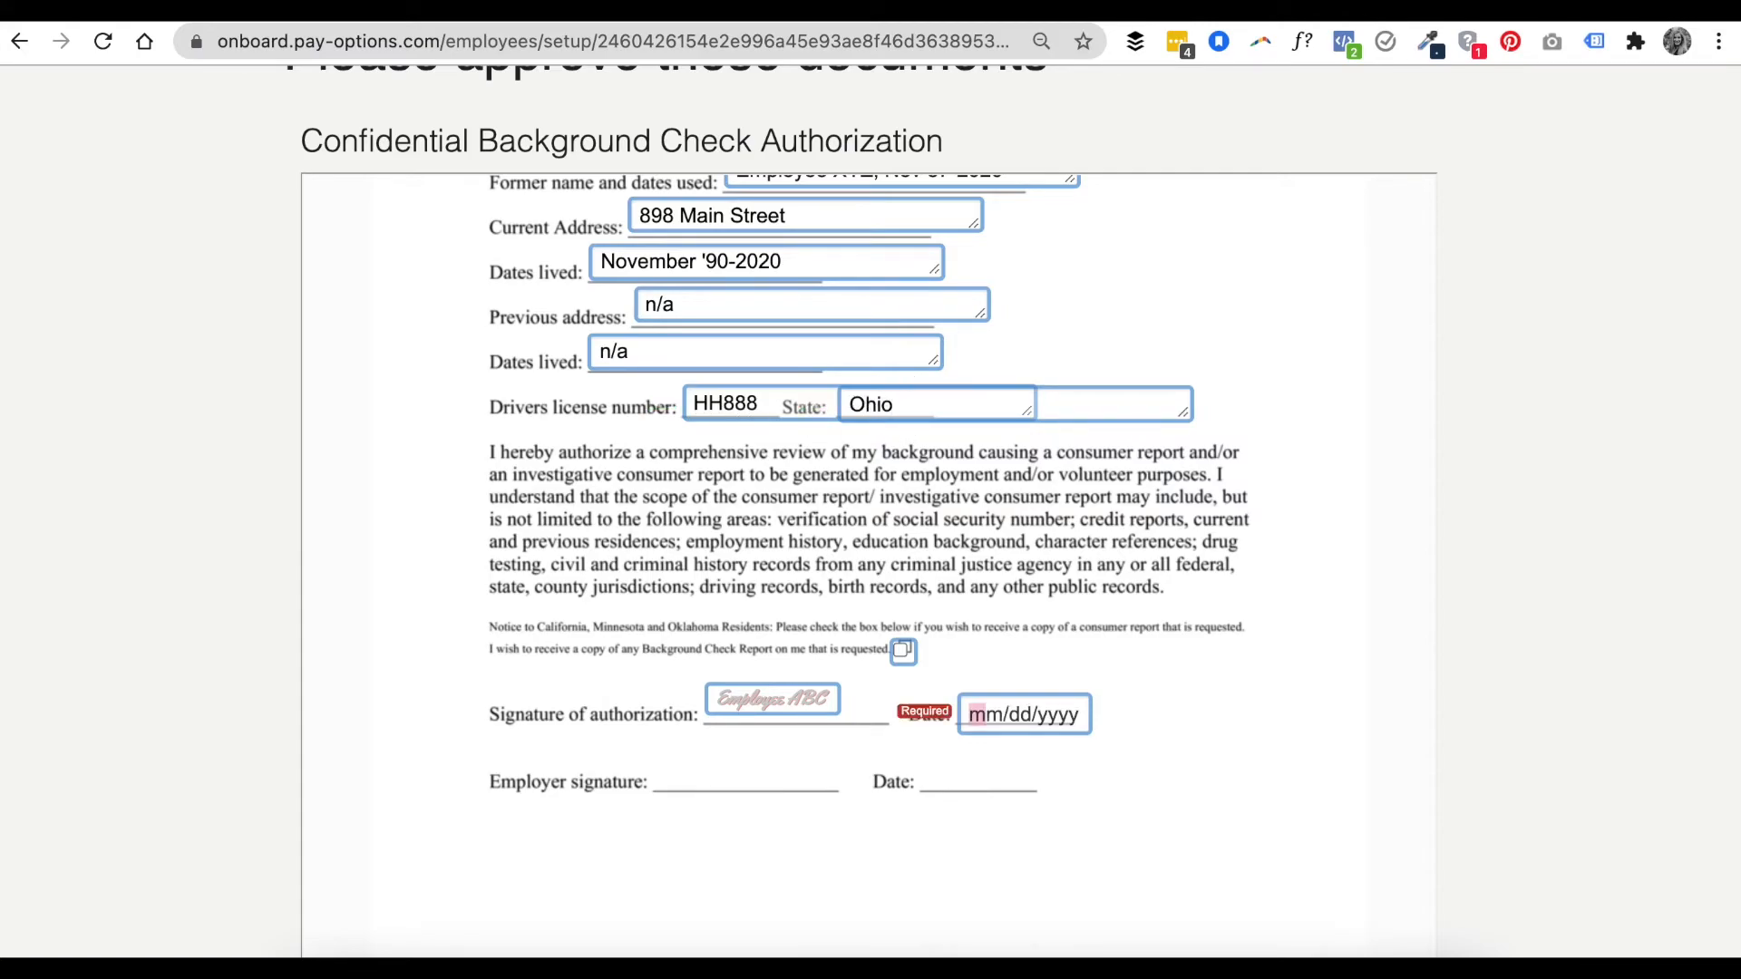
left_click(1030, 404)
- Sign the authorization and set its date to 08/20/2021
scroll(1084, 432, "down", 2)
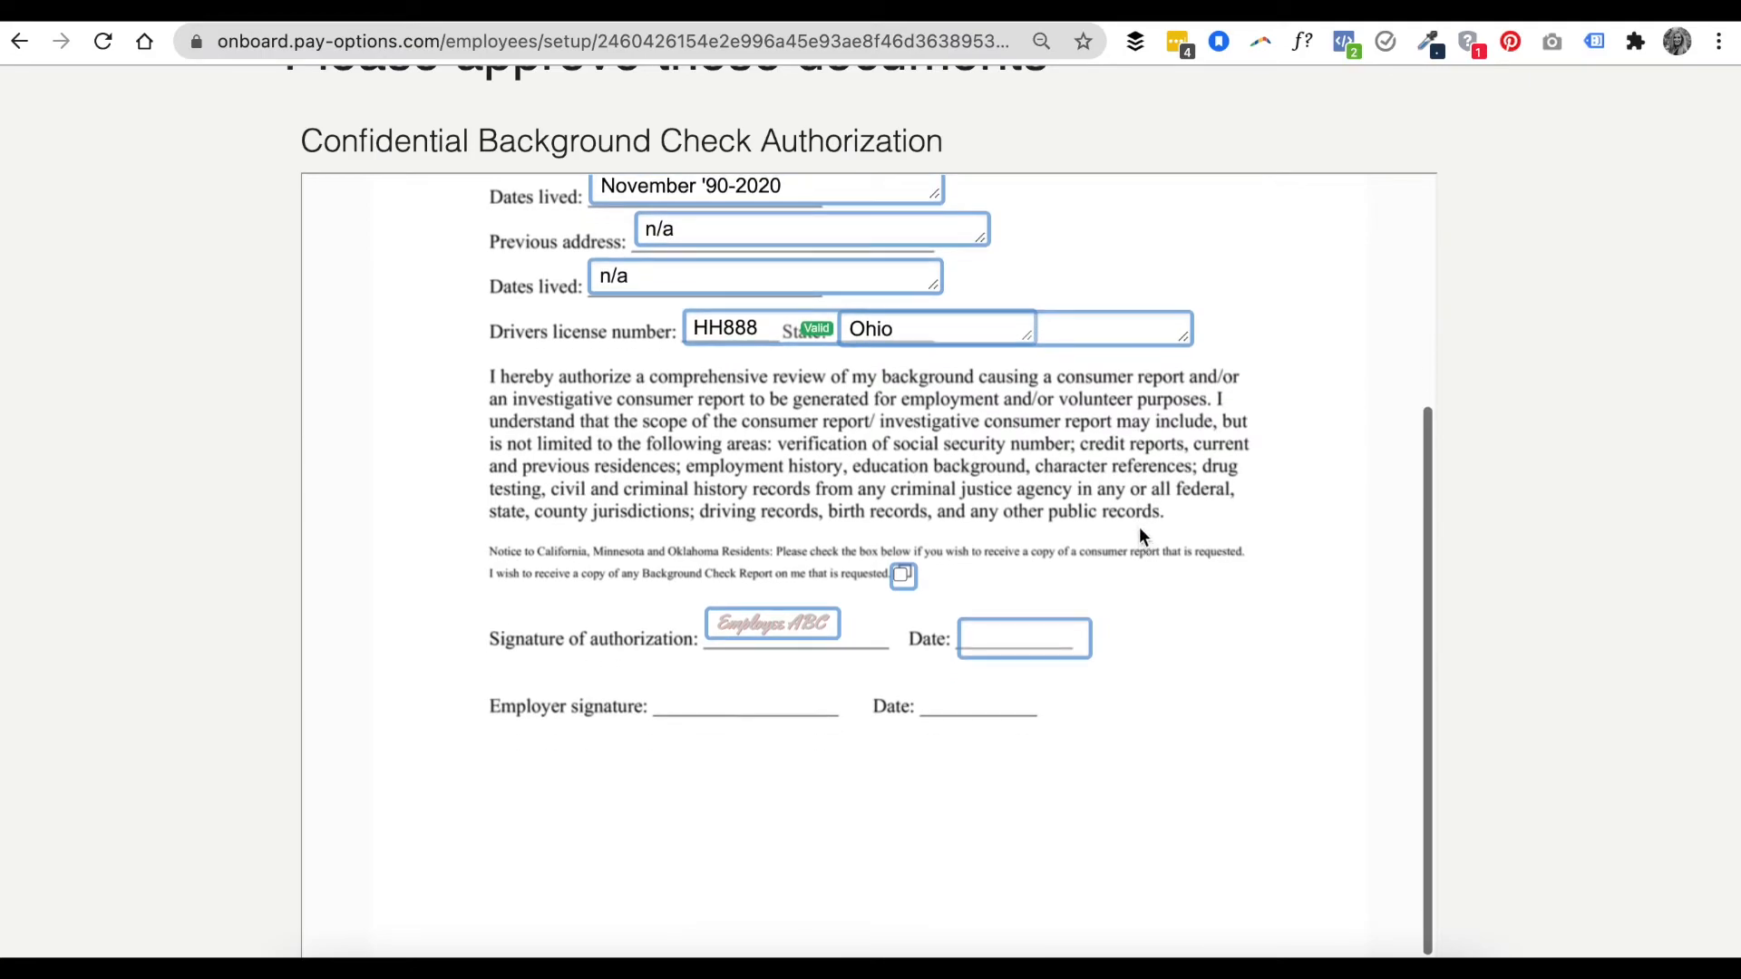
scroll(1091, 377, "down", 2)
scroll(1093, 525, "down", 1)
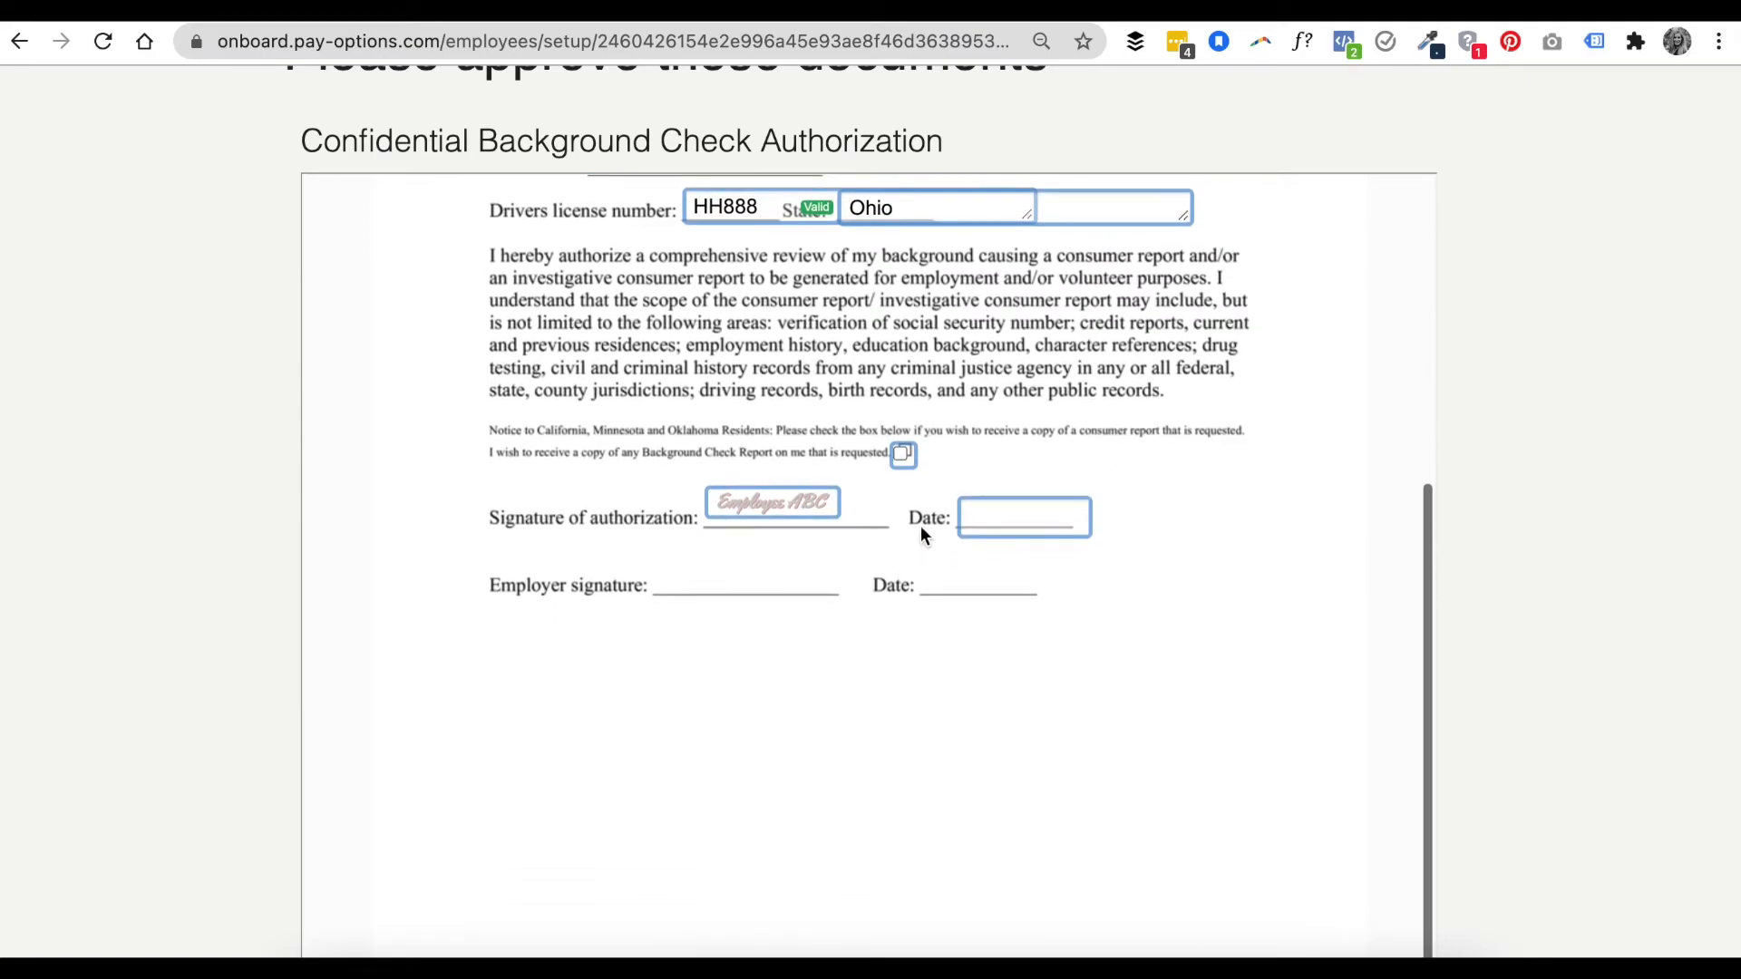
left_click(788, 510)
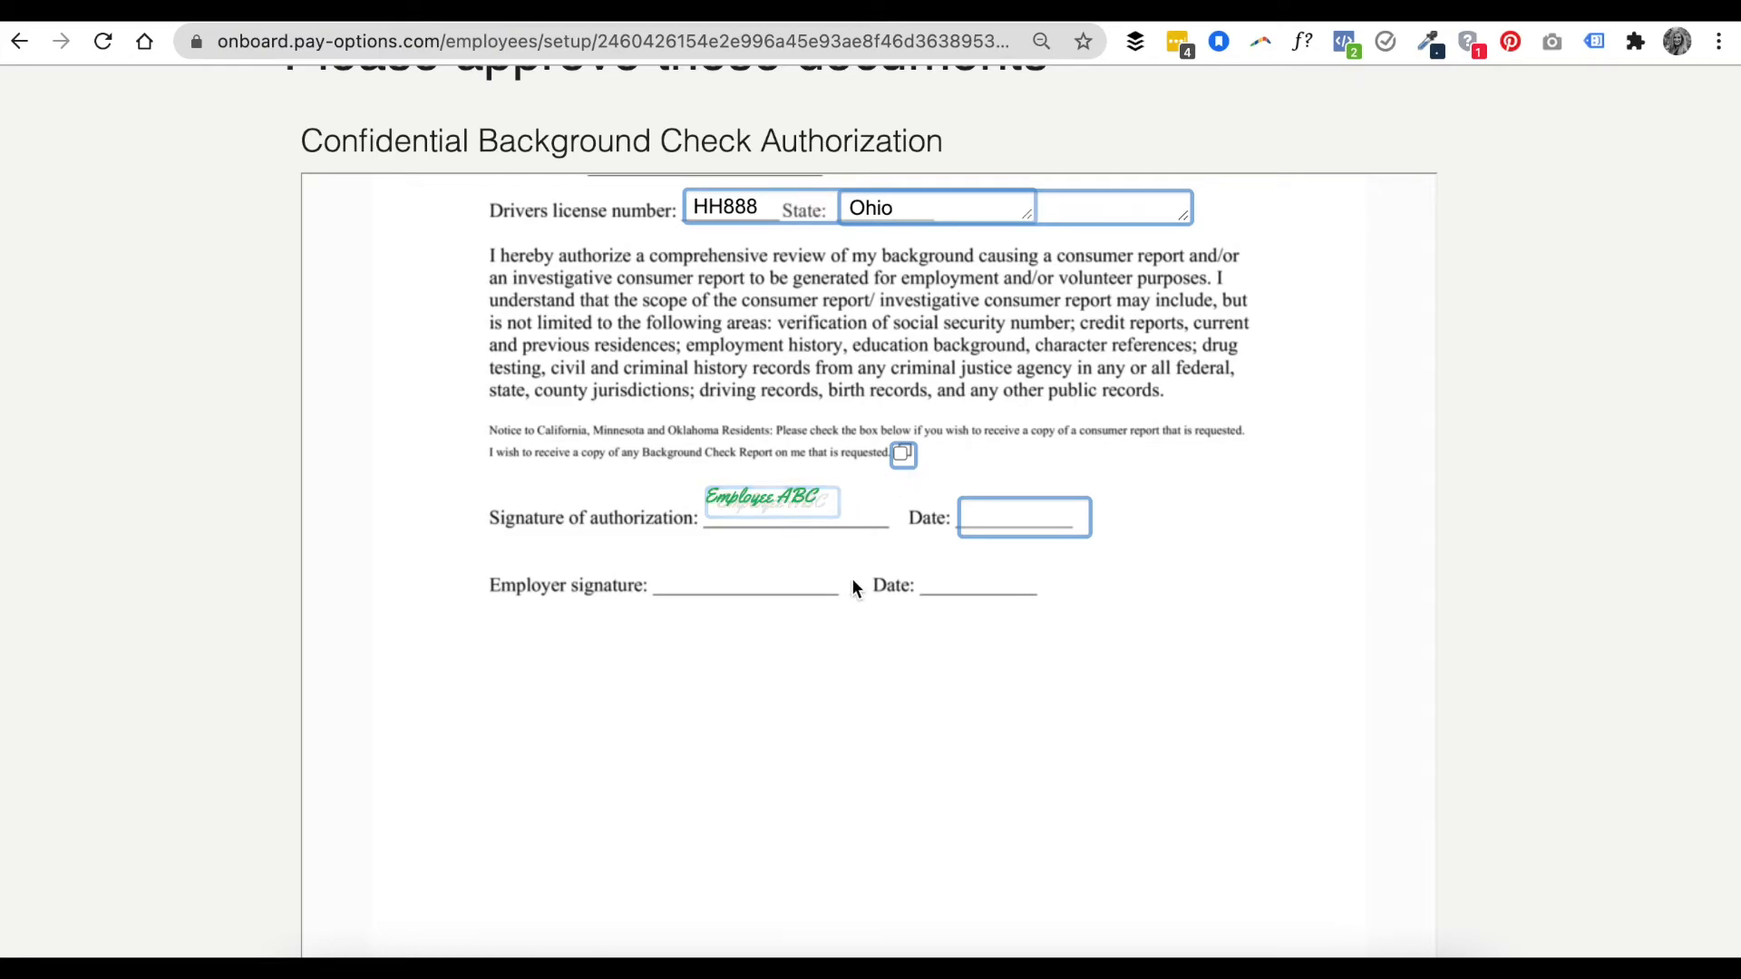
scroll(829, 530, "down", 1)
left_click(1029, 499)
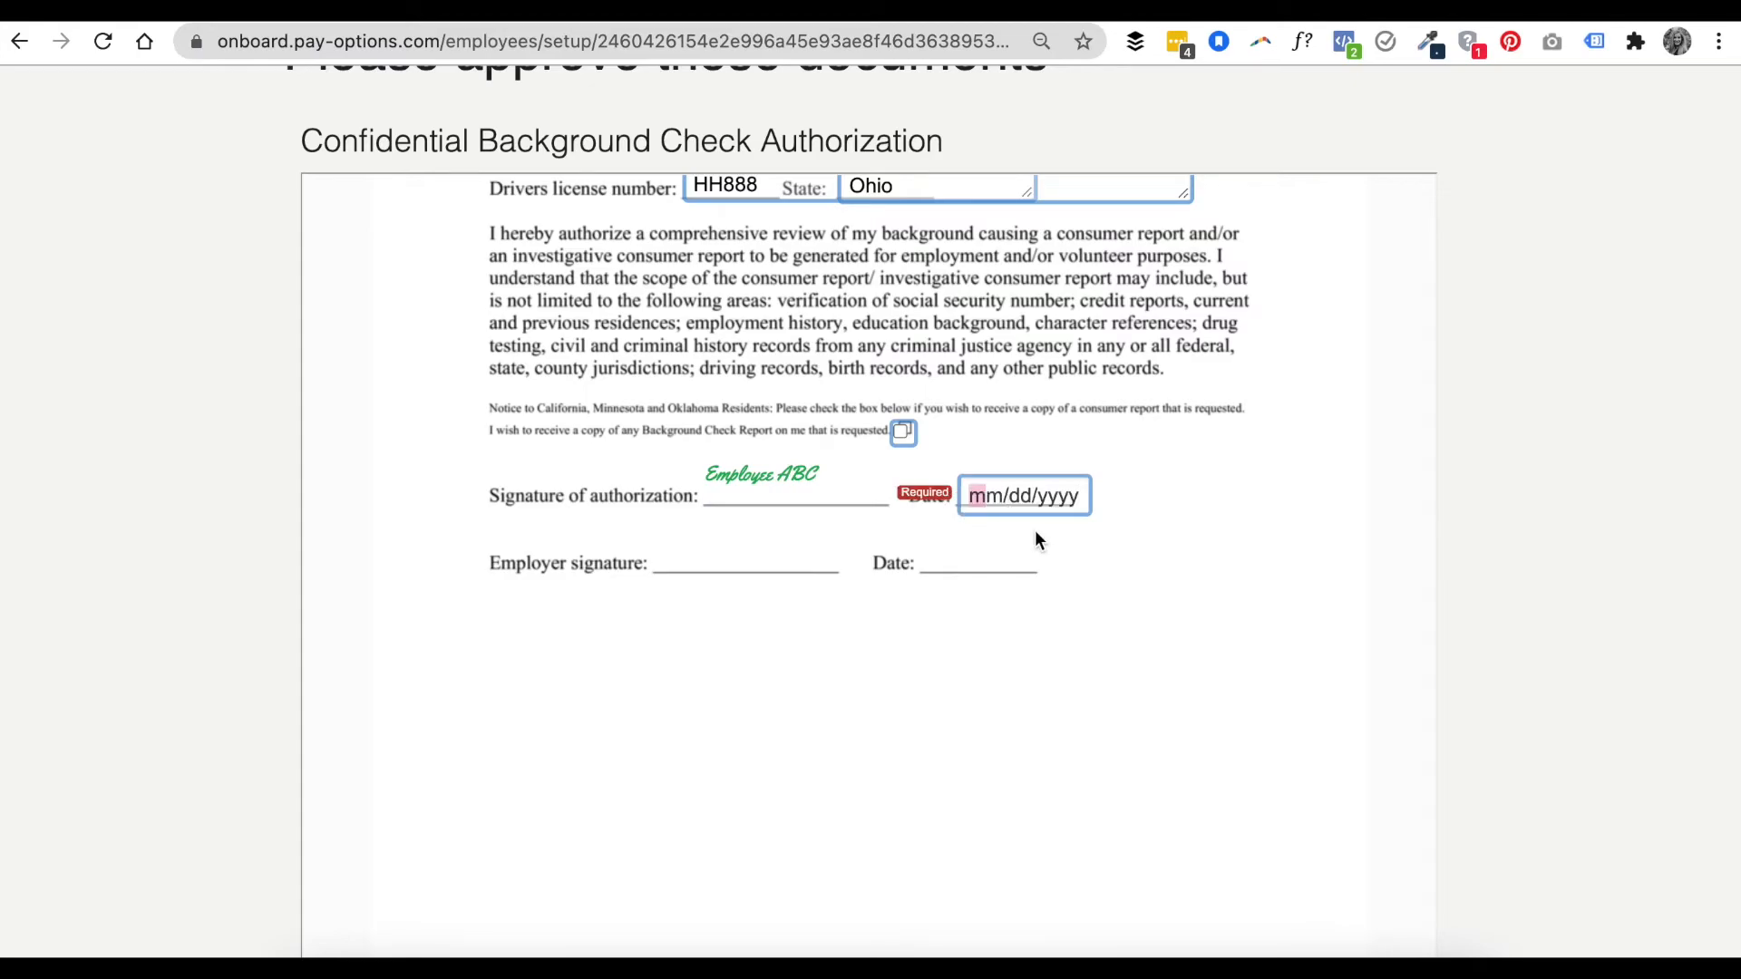
type("08/20/2021")
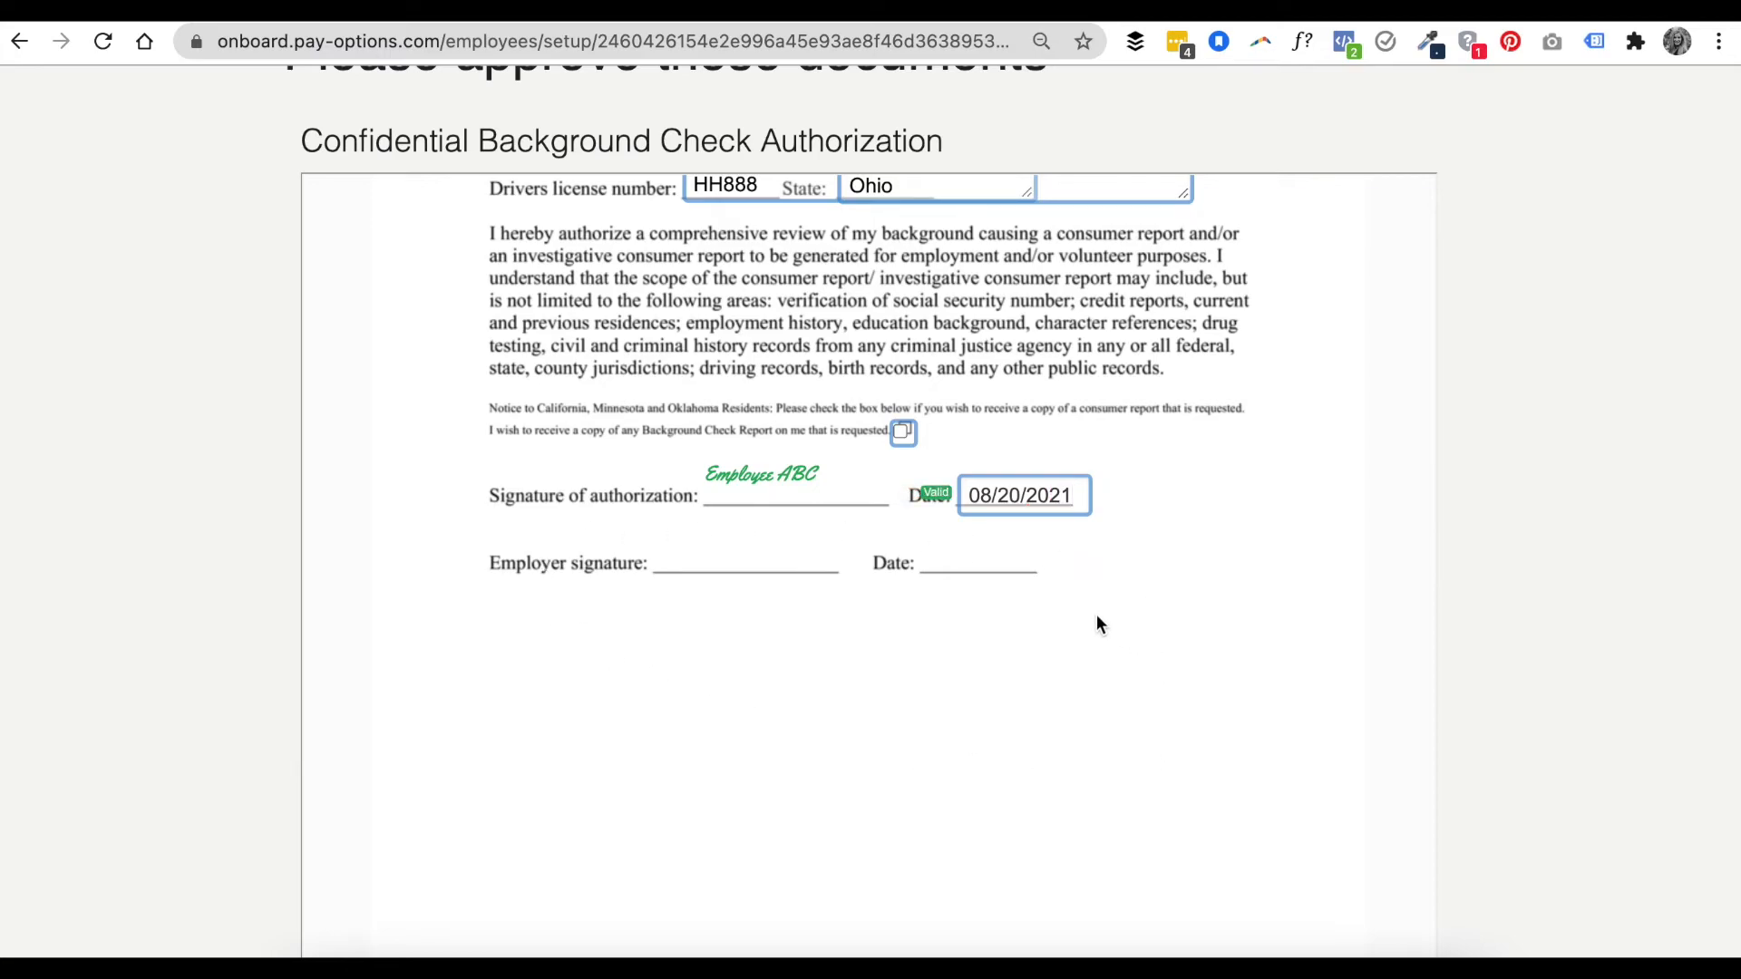
- Approve and sign the background check form, then open the admin's Action Required items
scroll(1095, 637, "down", 2)
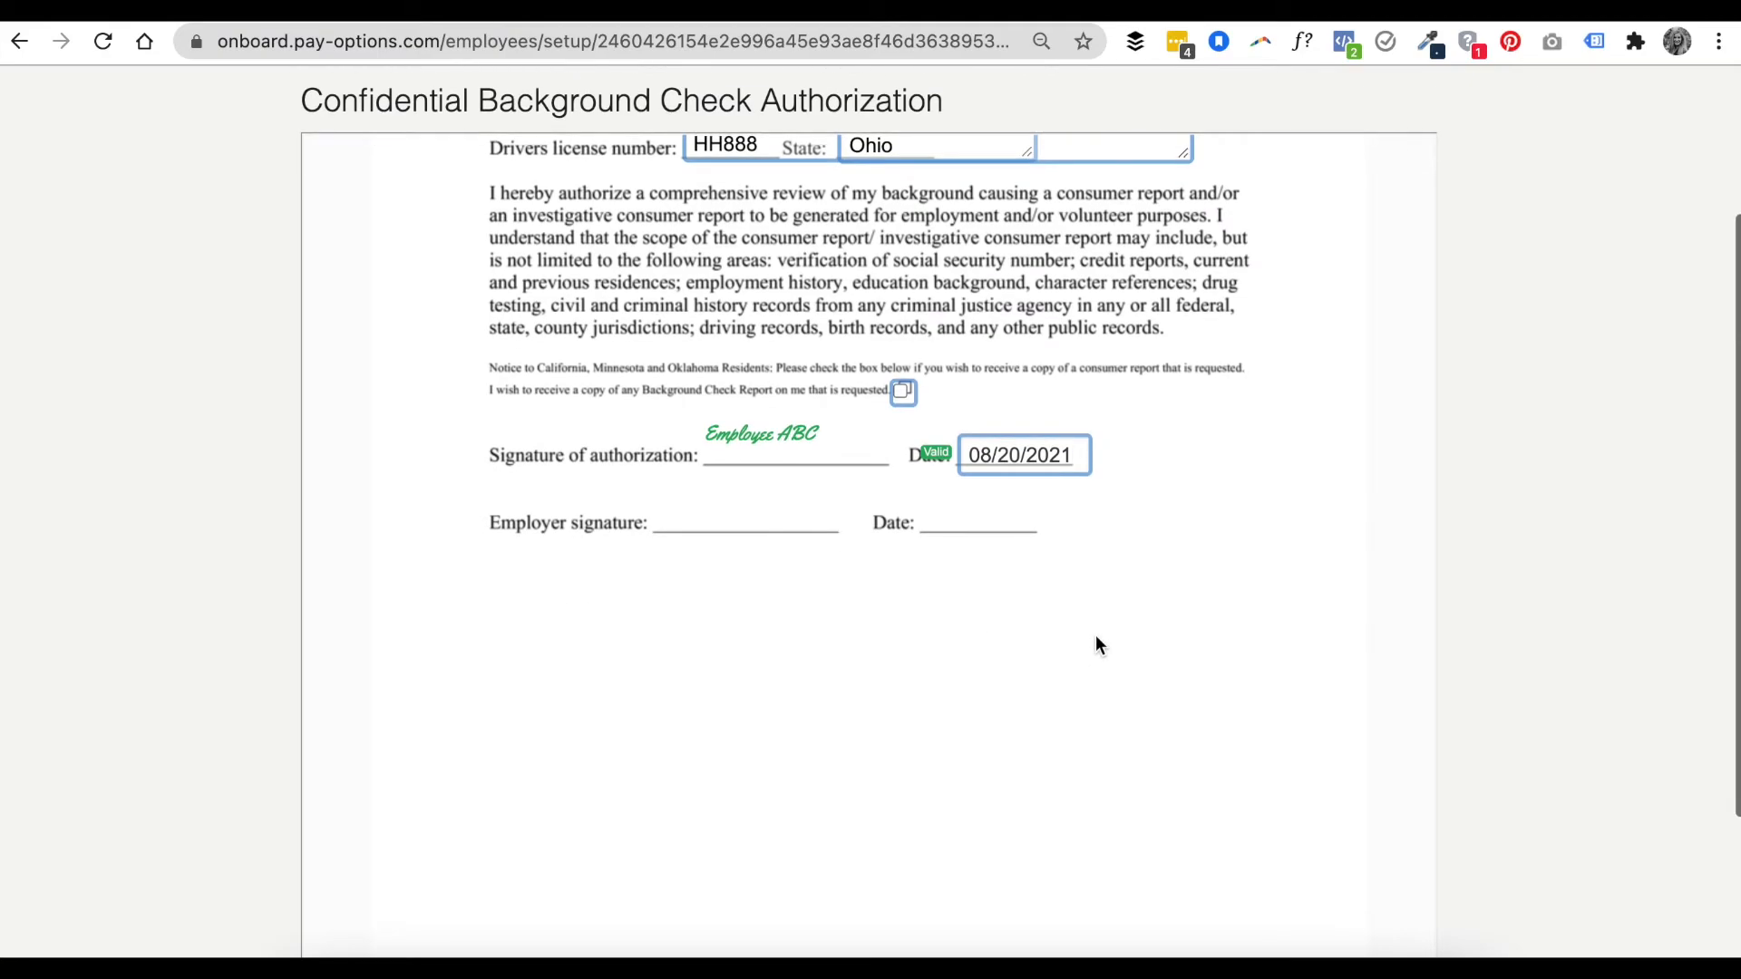
scroll(1054, 569, "down", 2)
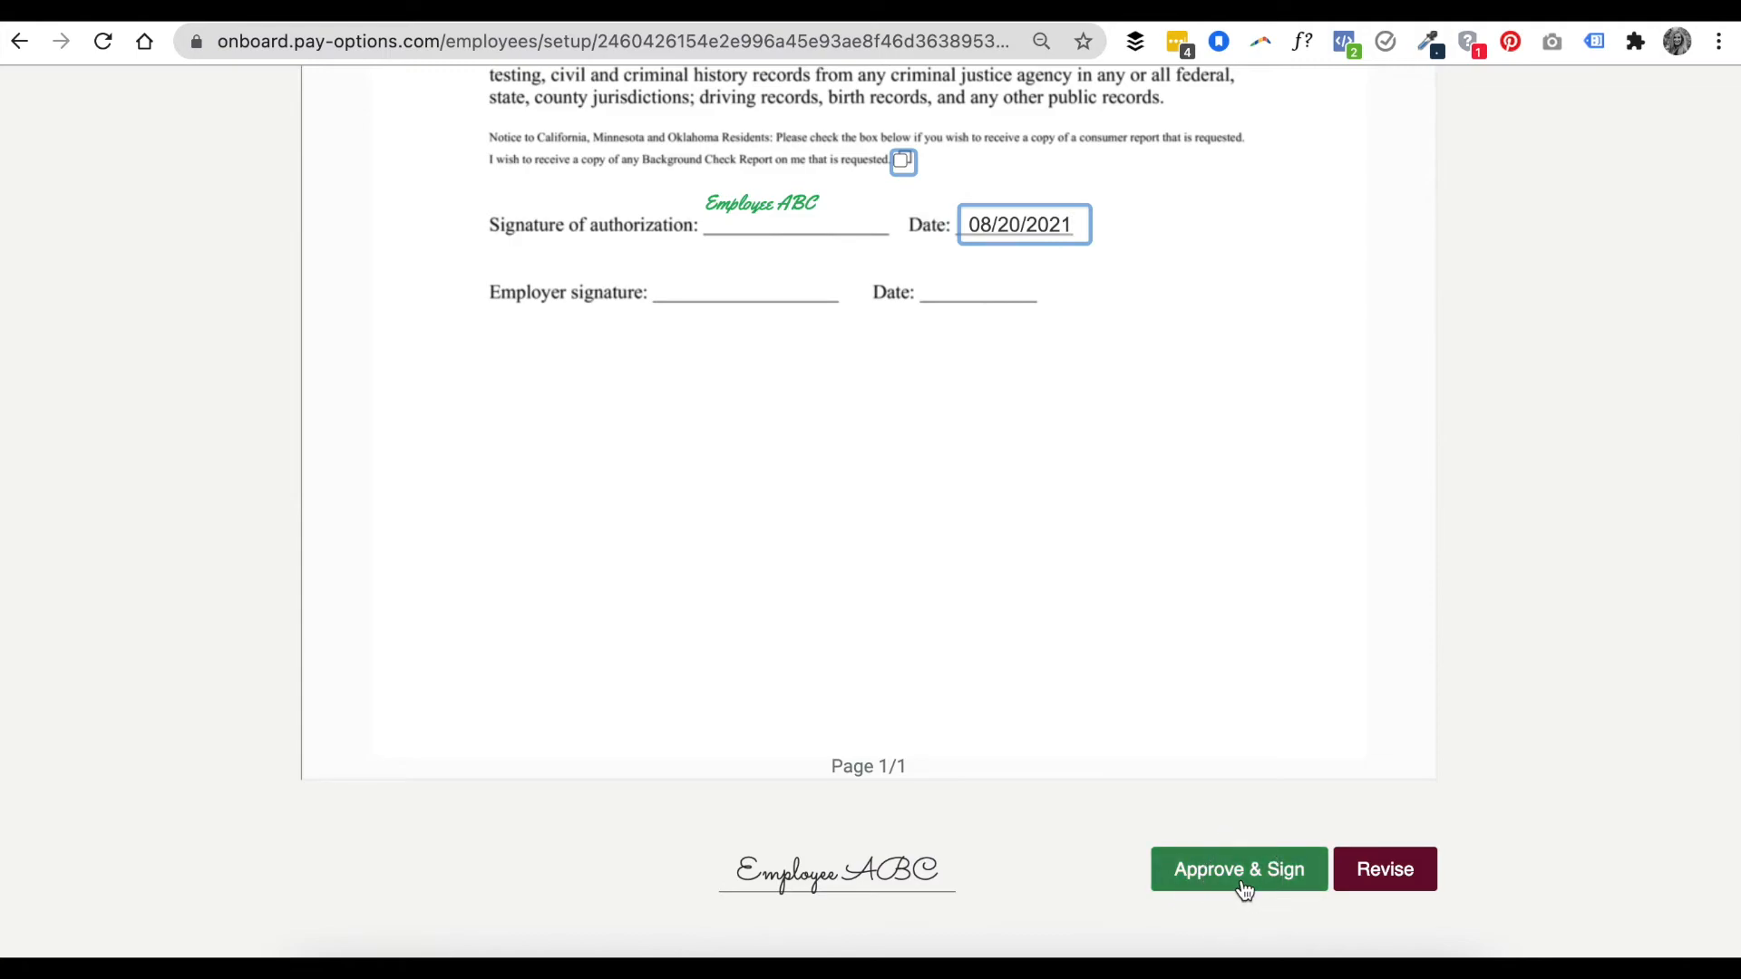
left_click(1244, 890)
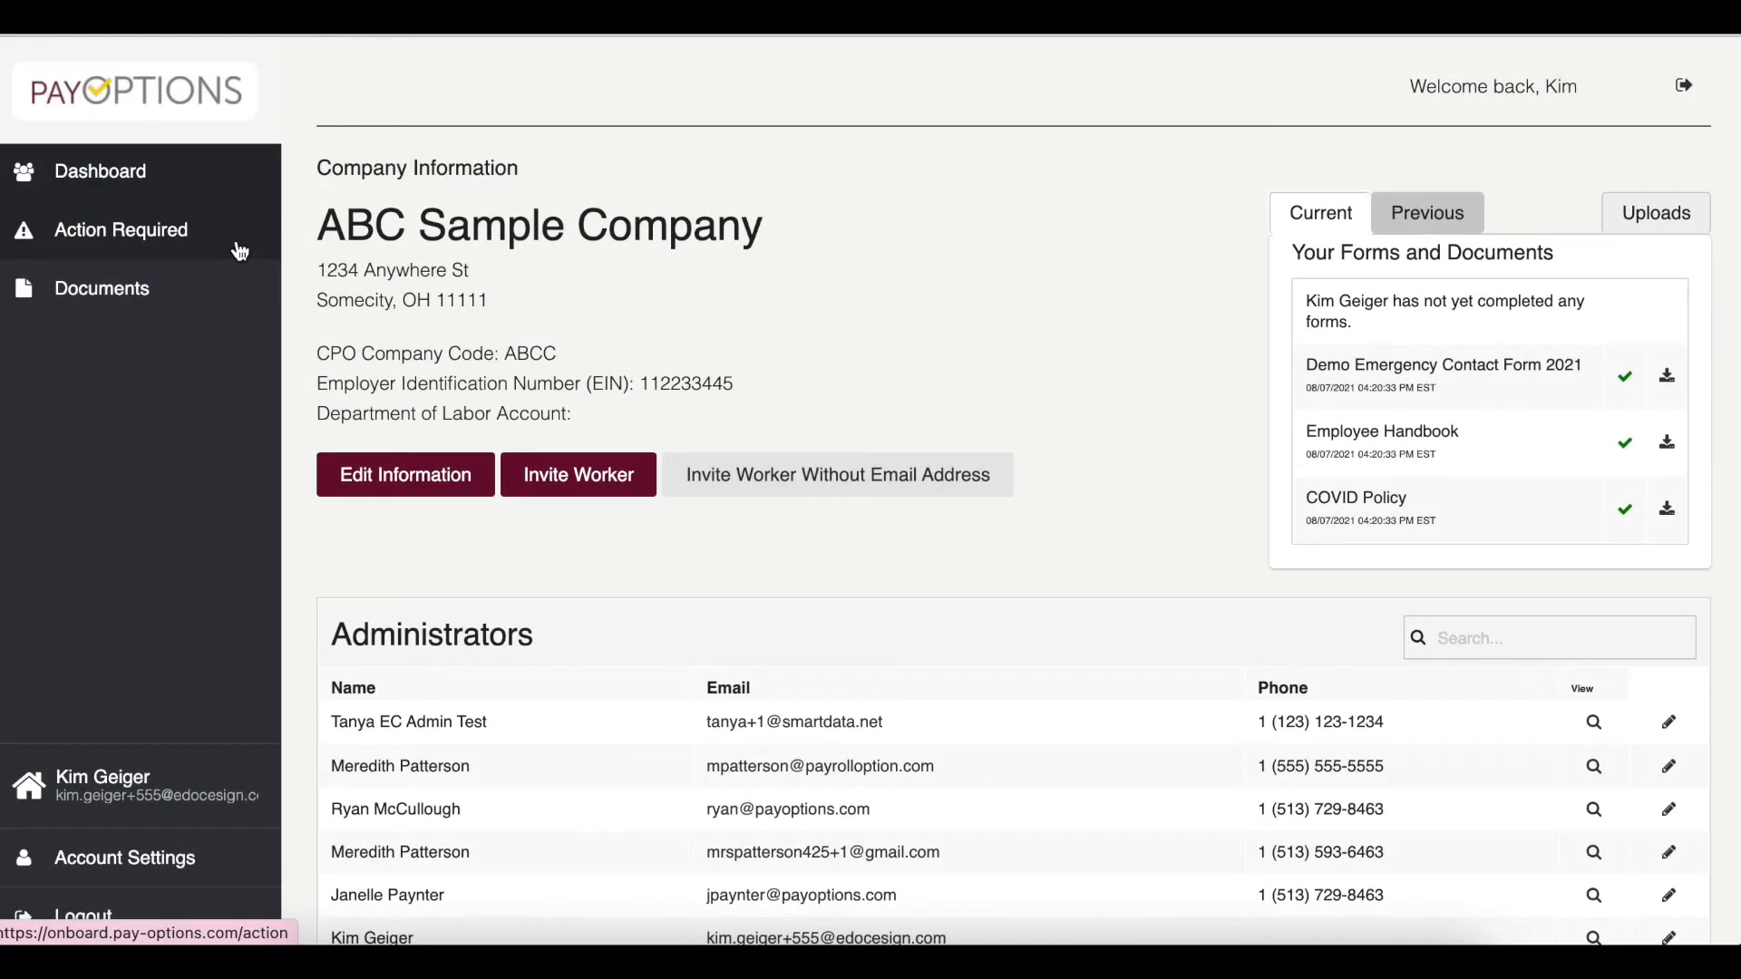
left_click(240, 250)
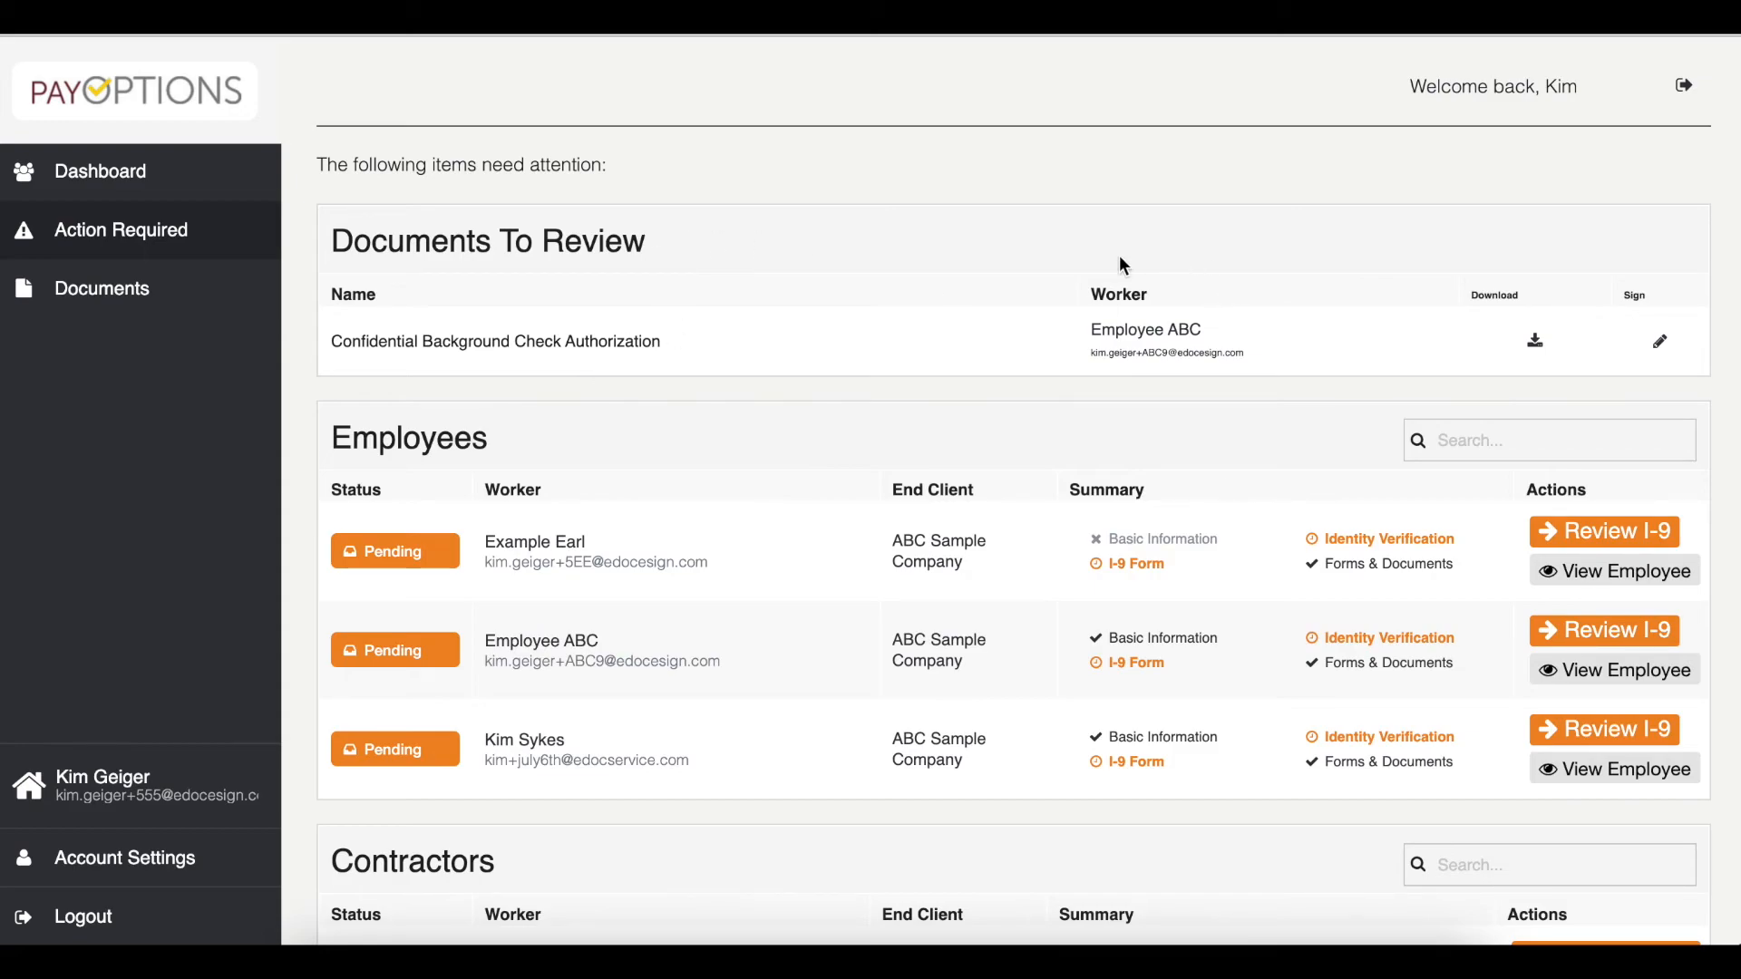
- Open the Confidential Background Check Authorization for admin signing and apply the employer signature
left_click_drag(646, 241, 341, 247)
left_click(326, 249)
left_click(1665, 349)
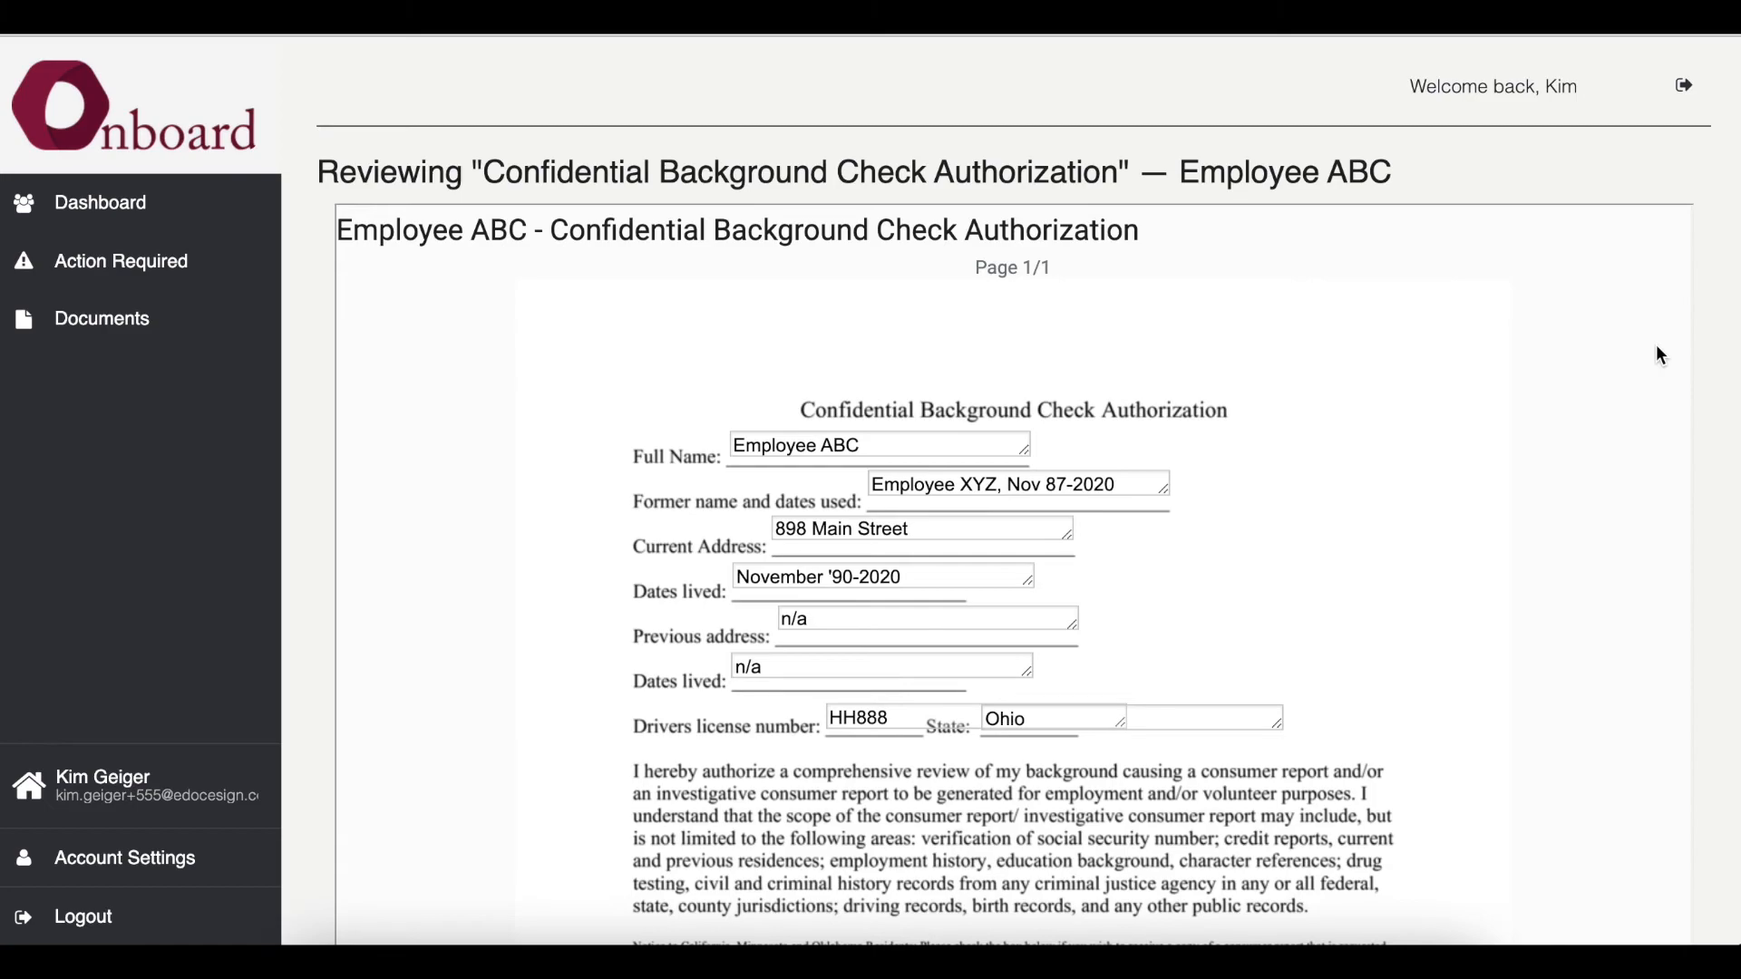
scroll(1637, 370, "down", 1)
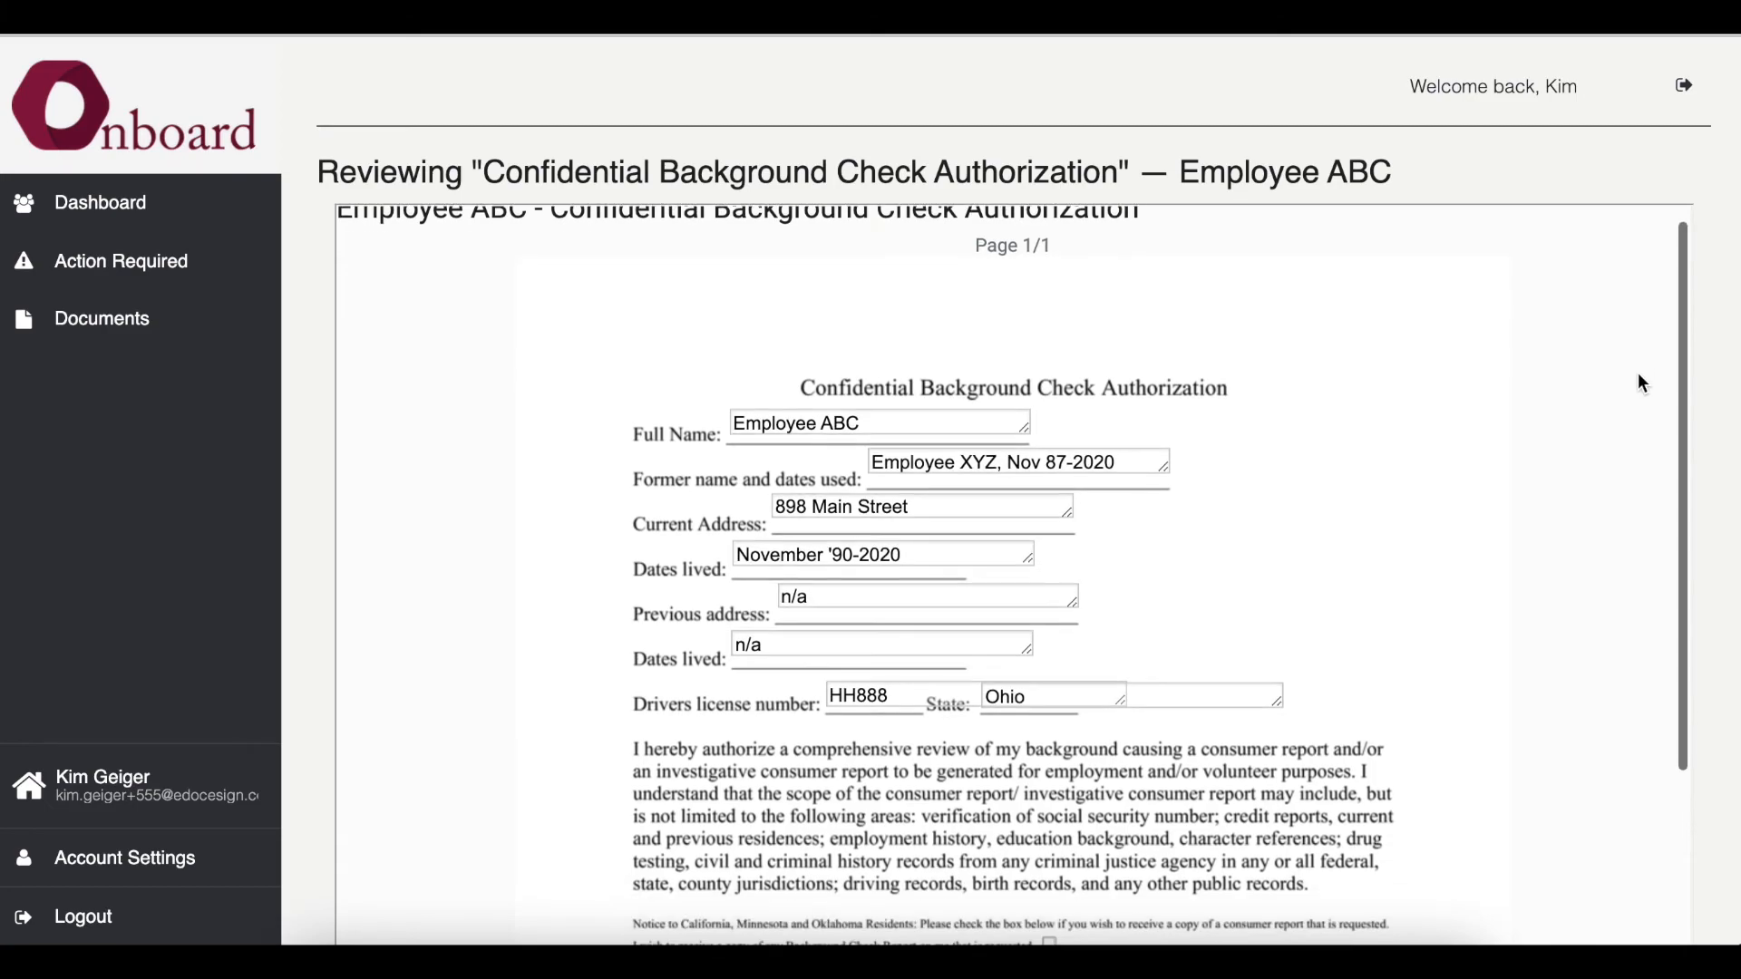
scroll(1410, 551, "down", 5)
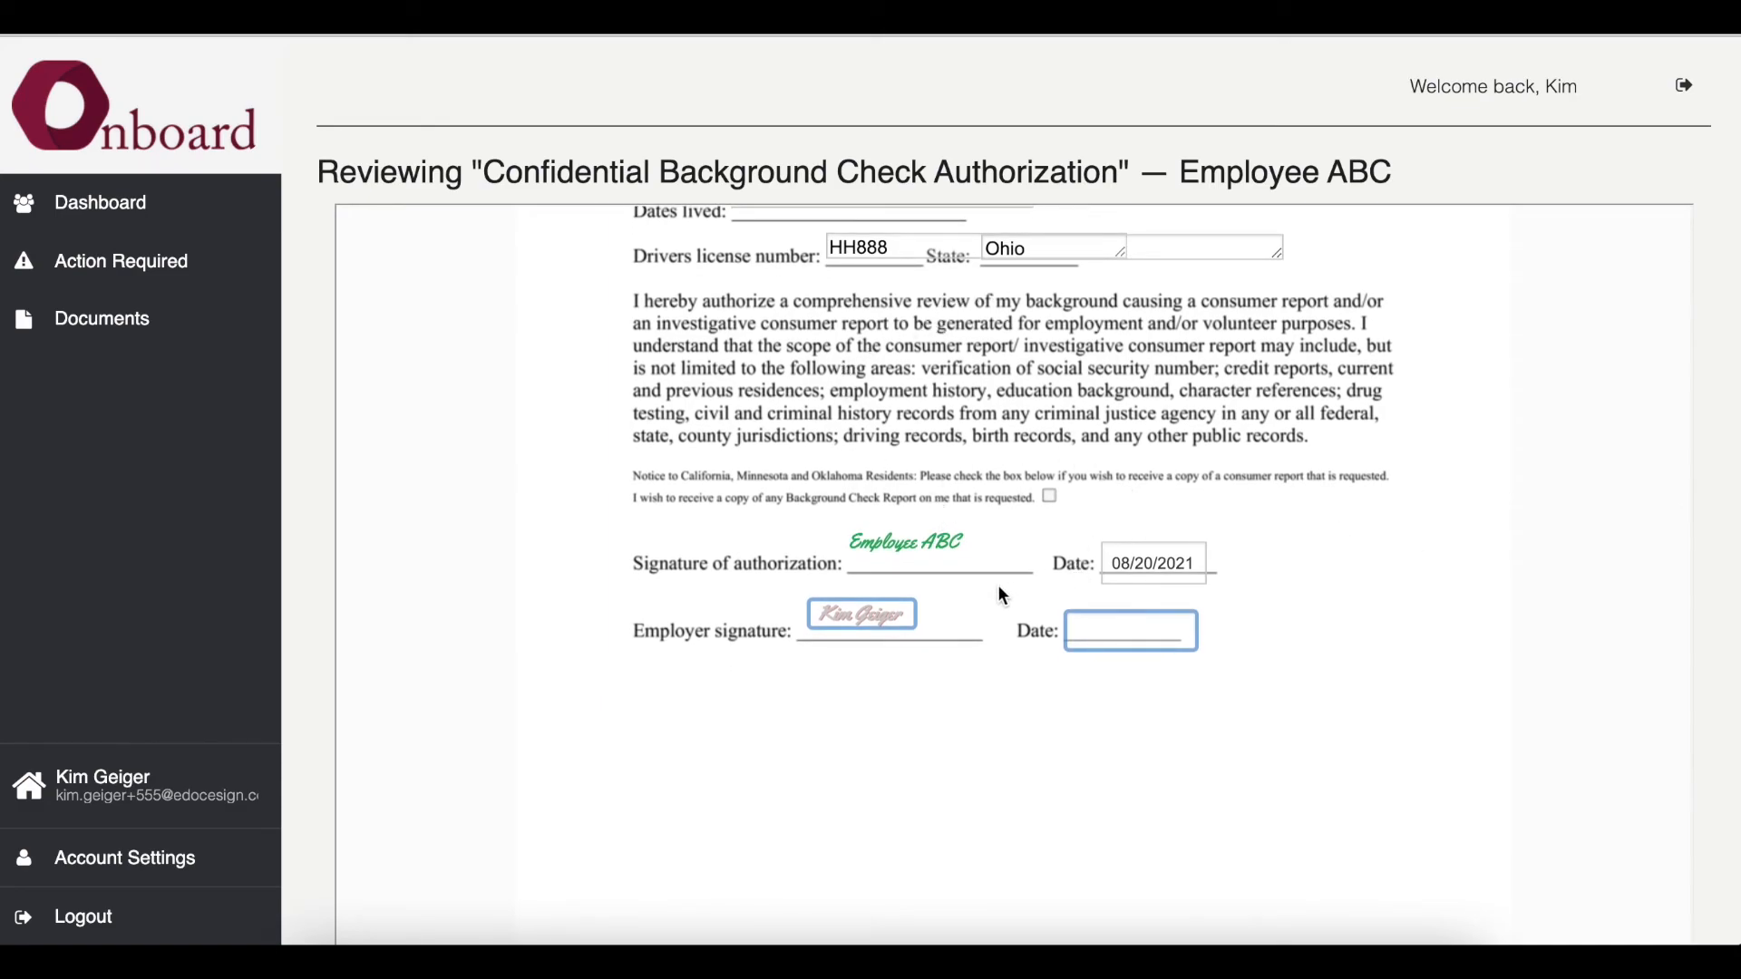
scroll(997, 589, "down", 1)
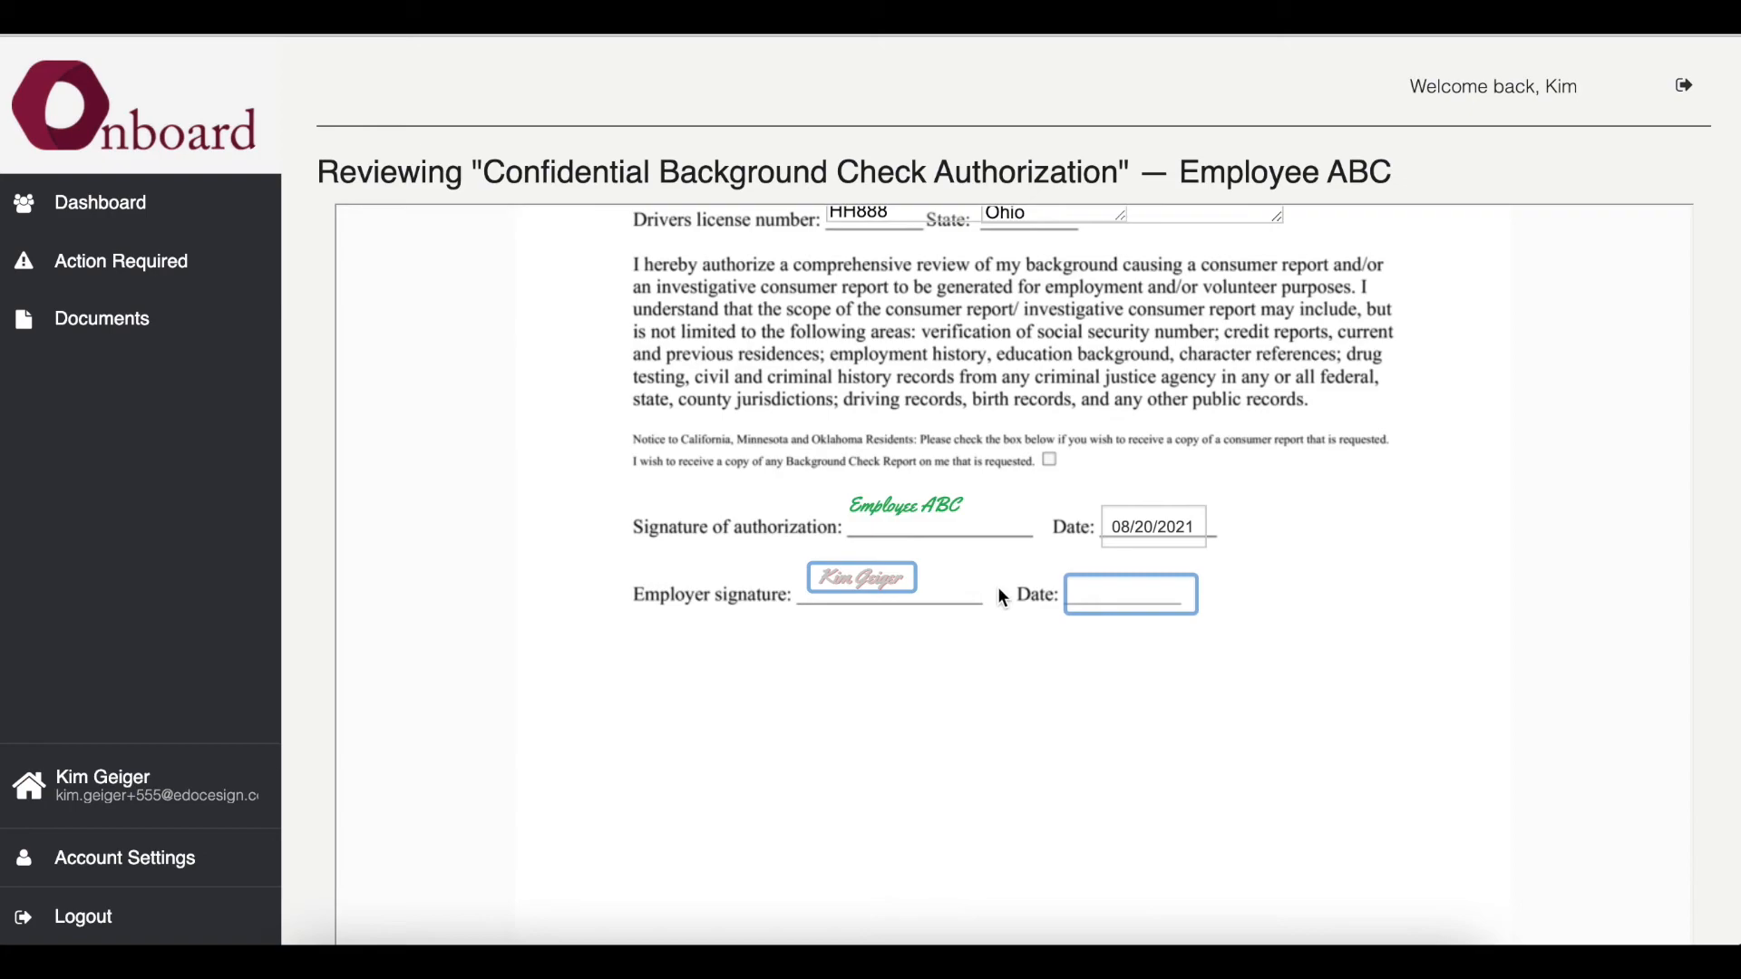
left_click(889, 592)
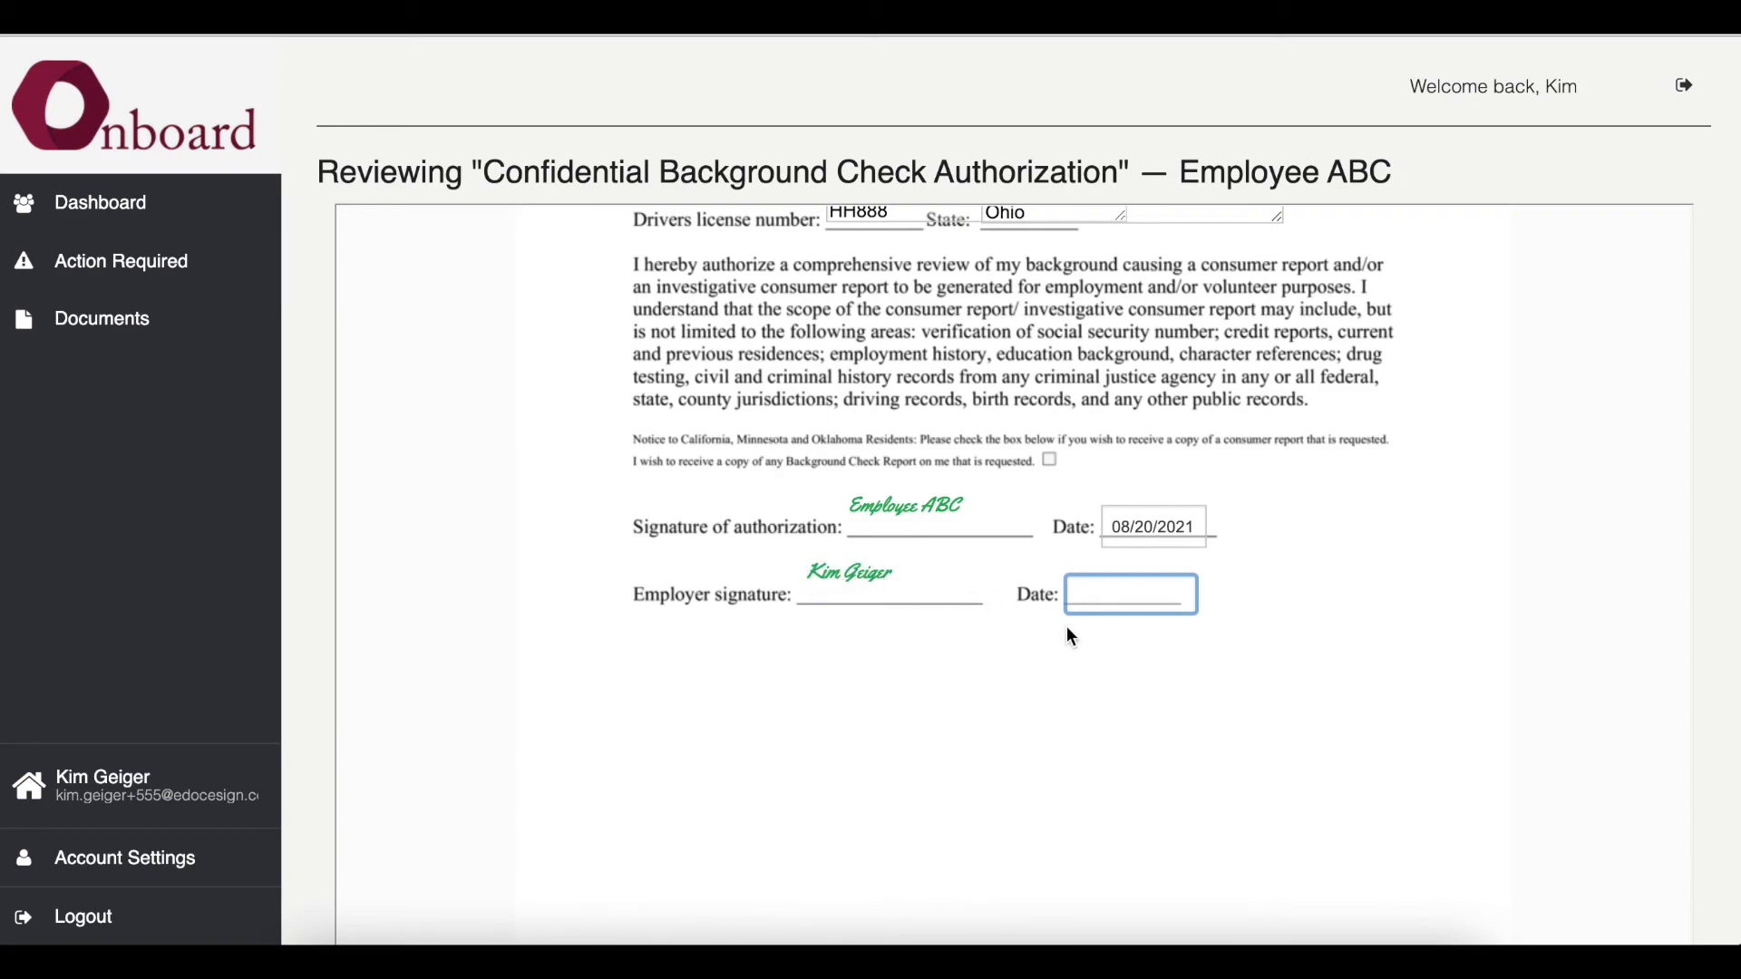
- Set the employer signature date to 08/20/2021 and approve and sign the document
left_click(1079, 604)
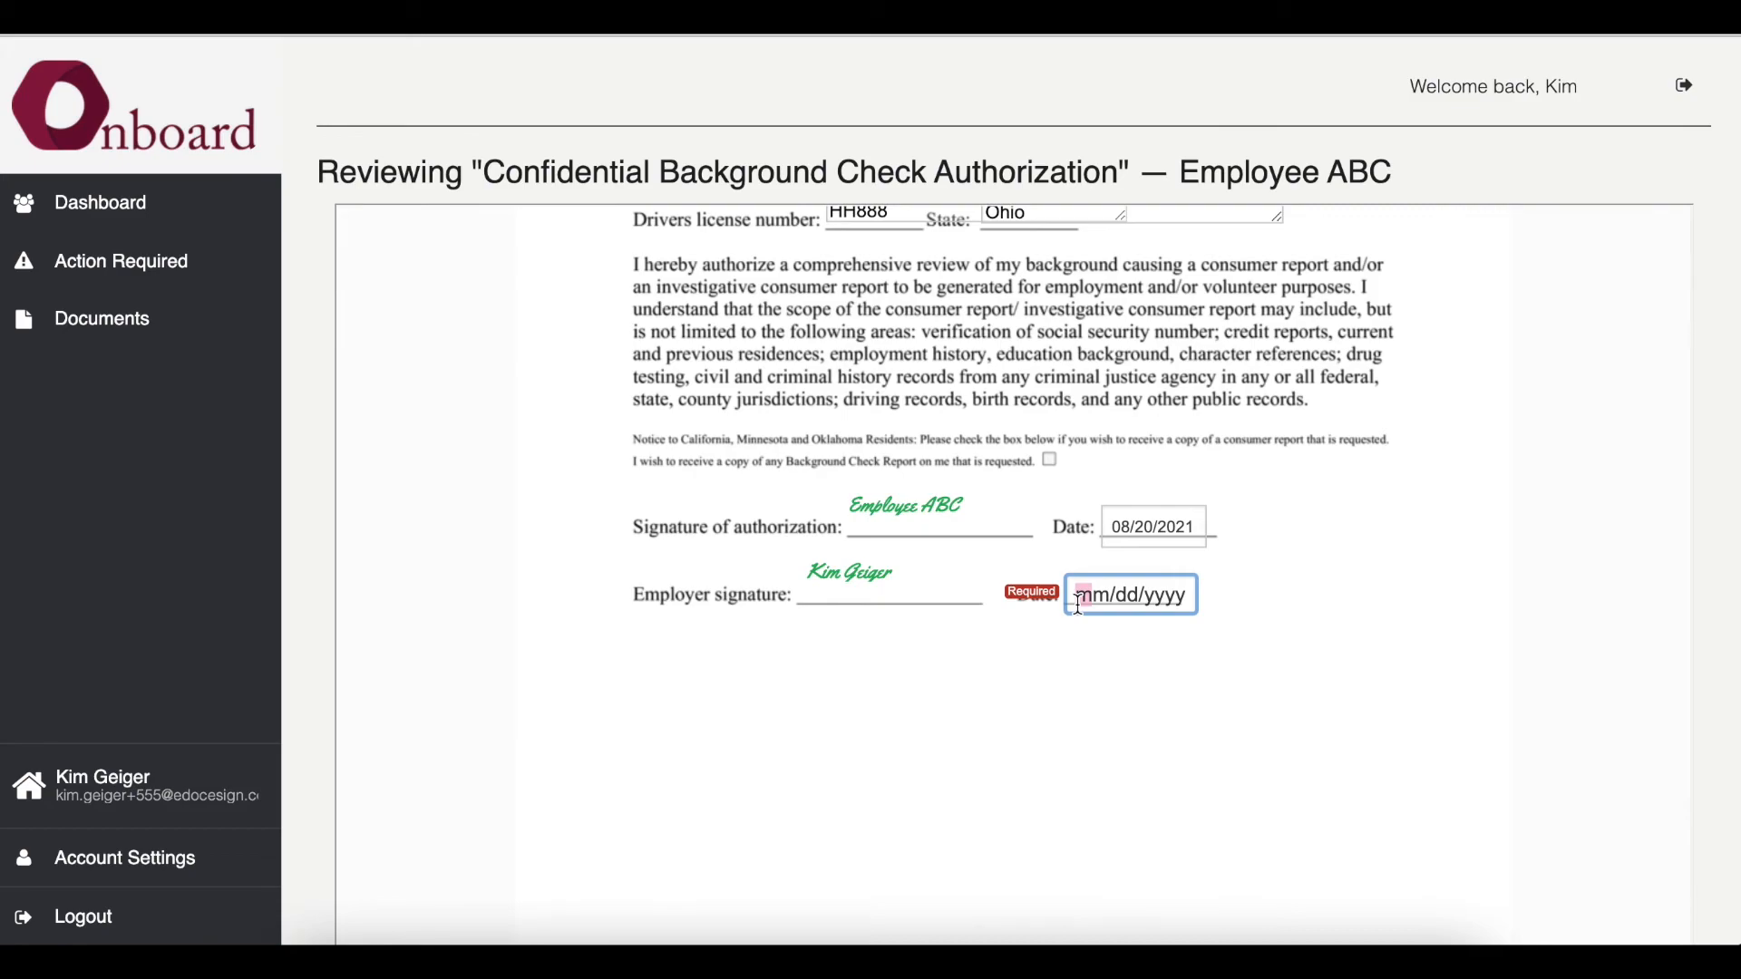
type("08202021")
scroll(1256, 649, "down", 5)
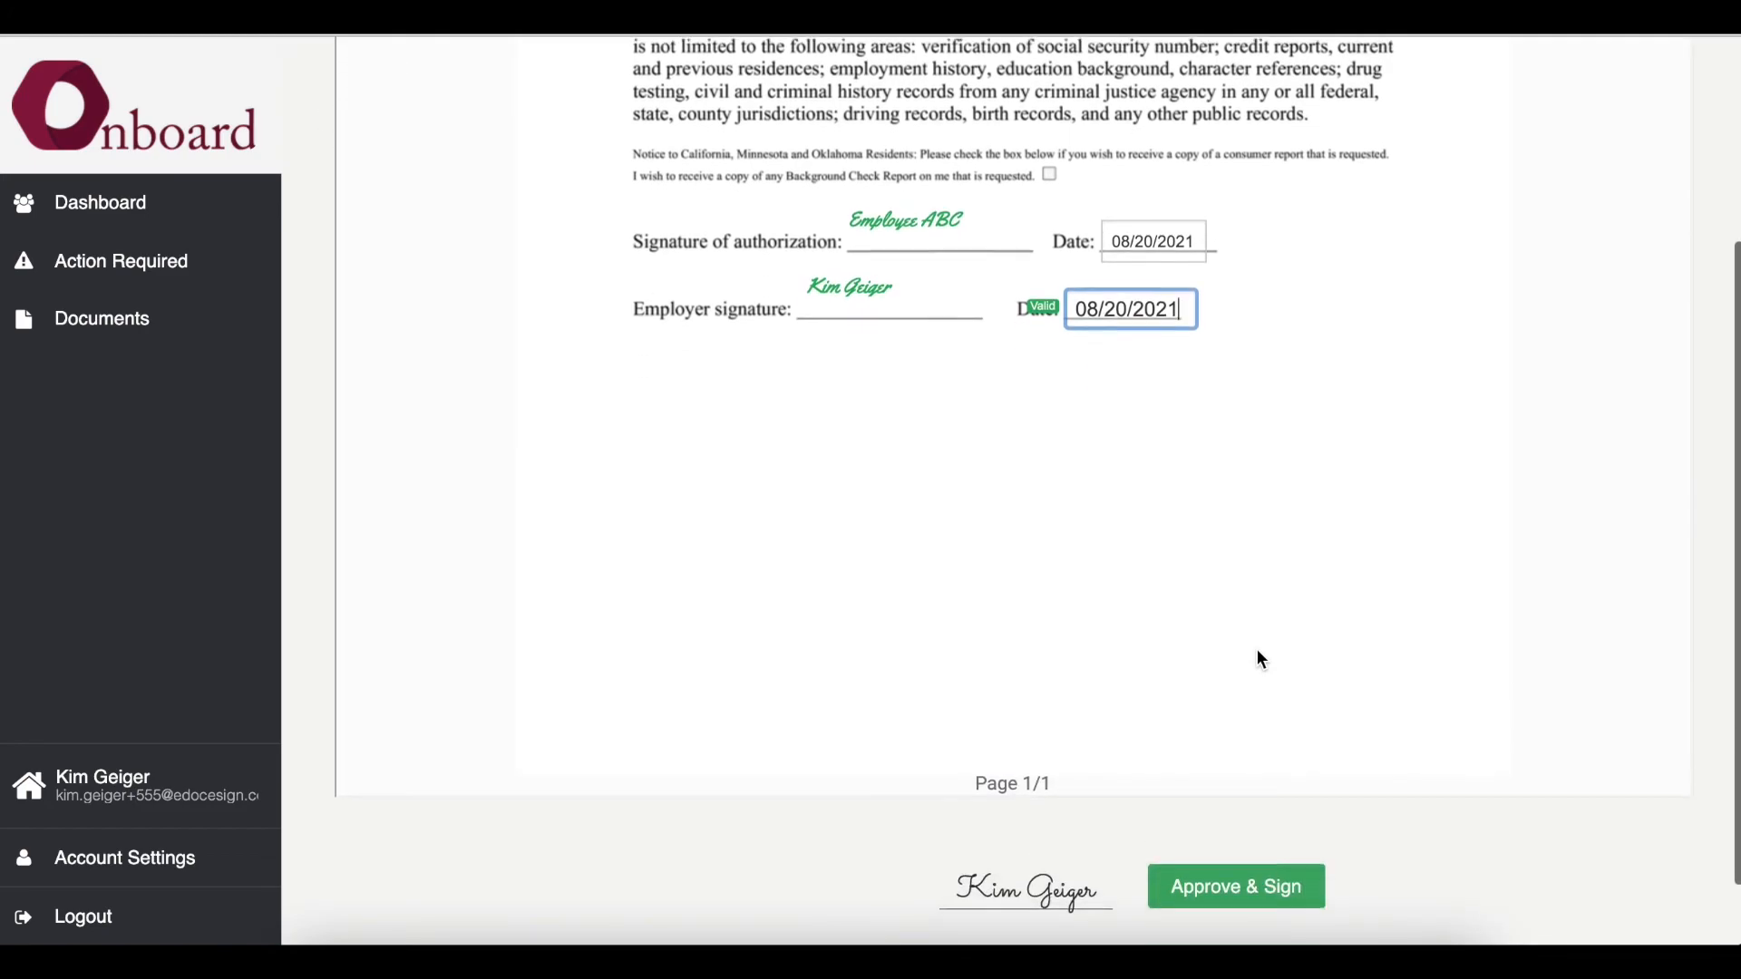
left_click(1261, 811)
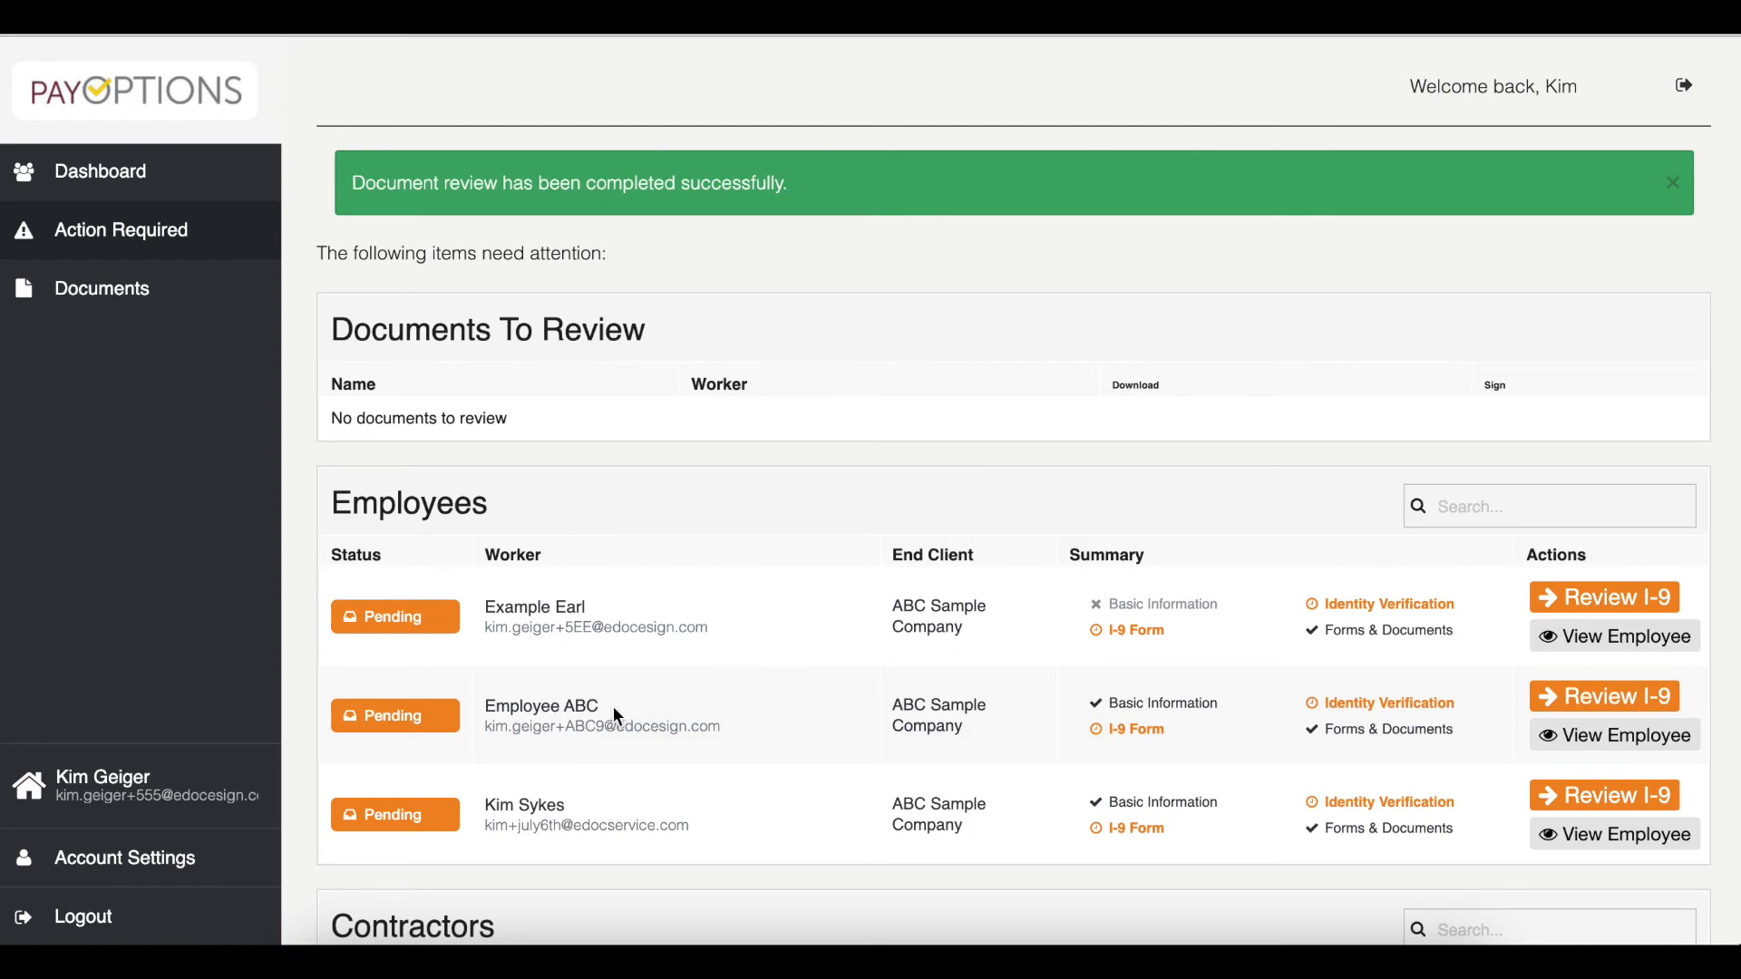
- Open Employee ABC's worker profile and download the signed Confidential Background Check Authorization to the Desktop
left_click(1552, 751)
scroll(1079, 617, "down", 1)
scroll(1484, 687, "down", 3)
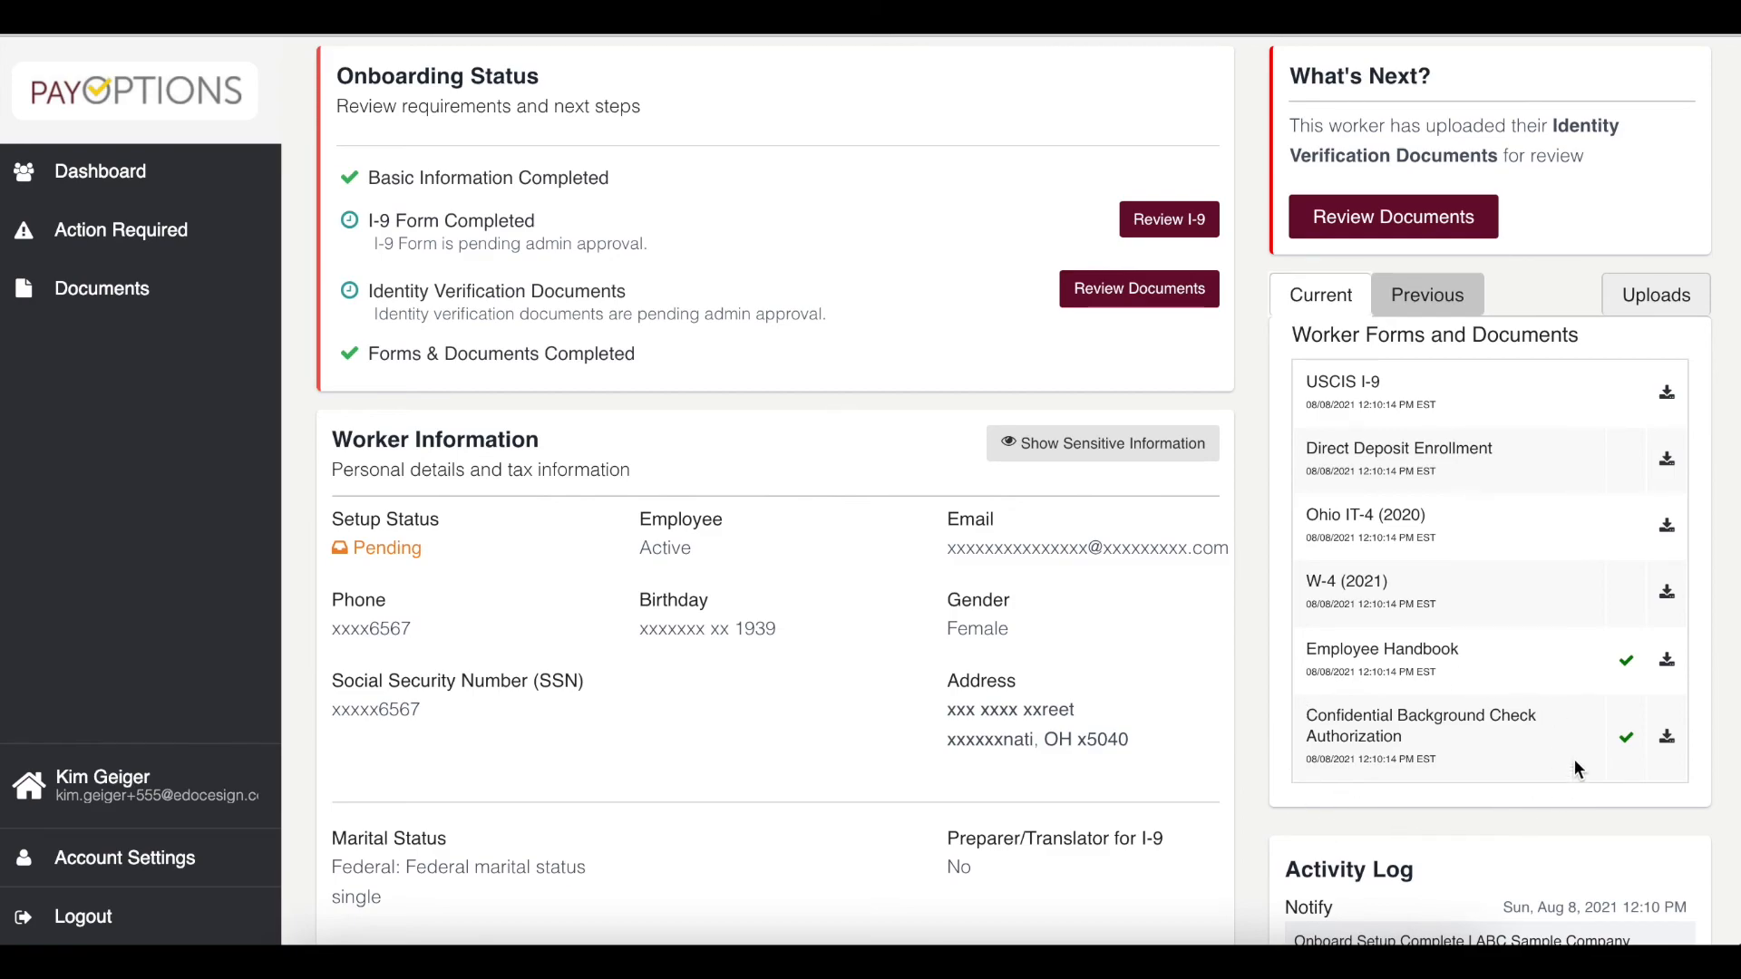
left_click(1666, 738)
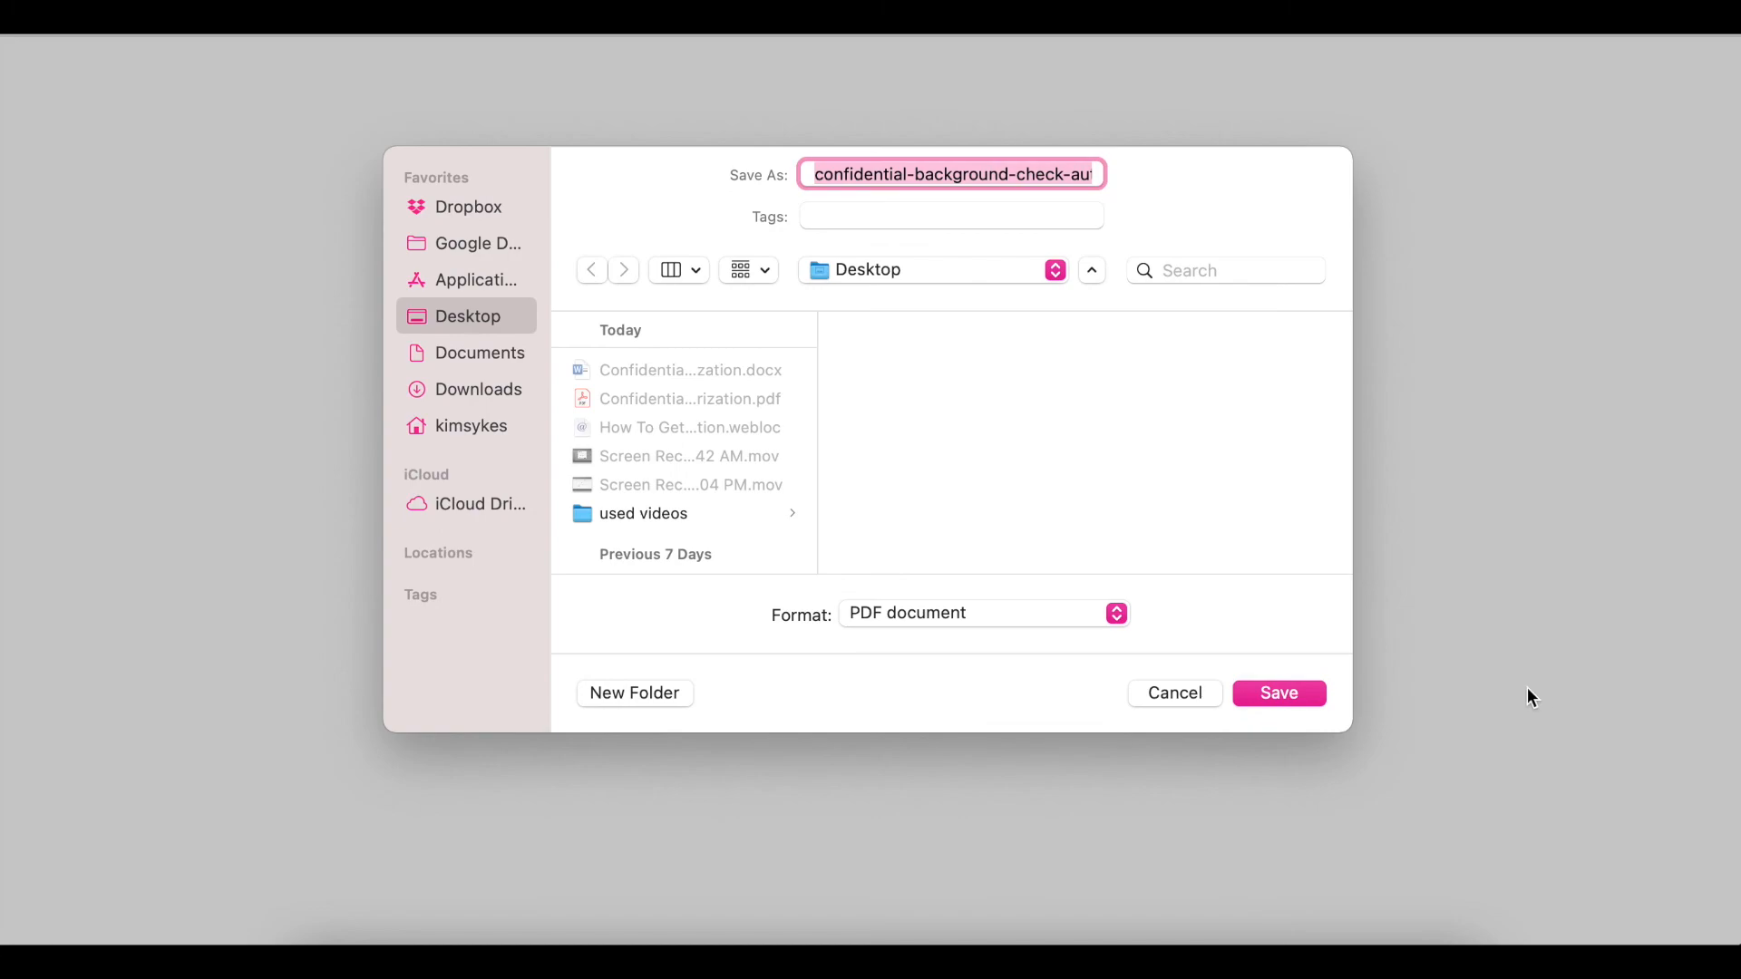
key("Return")
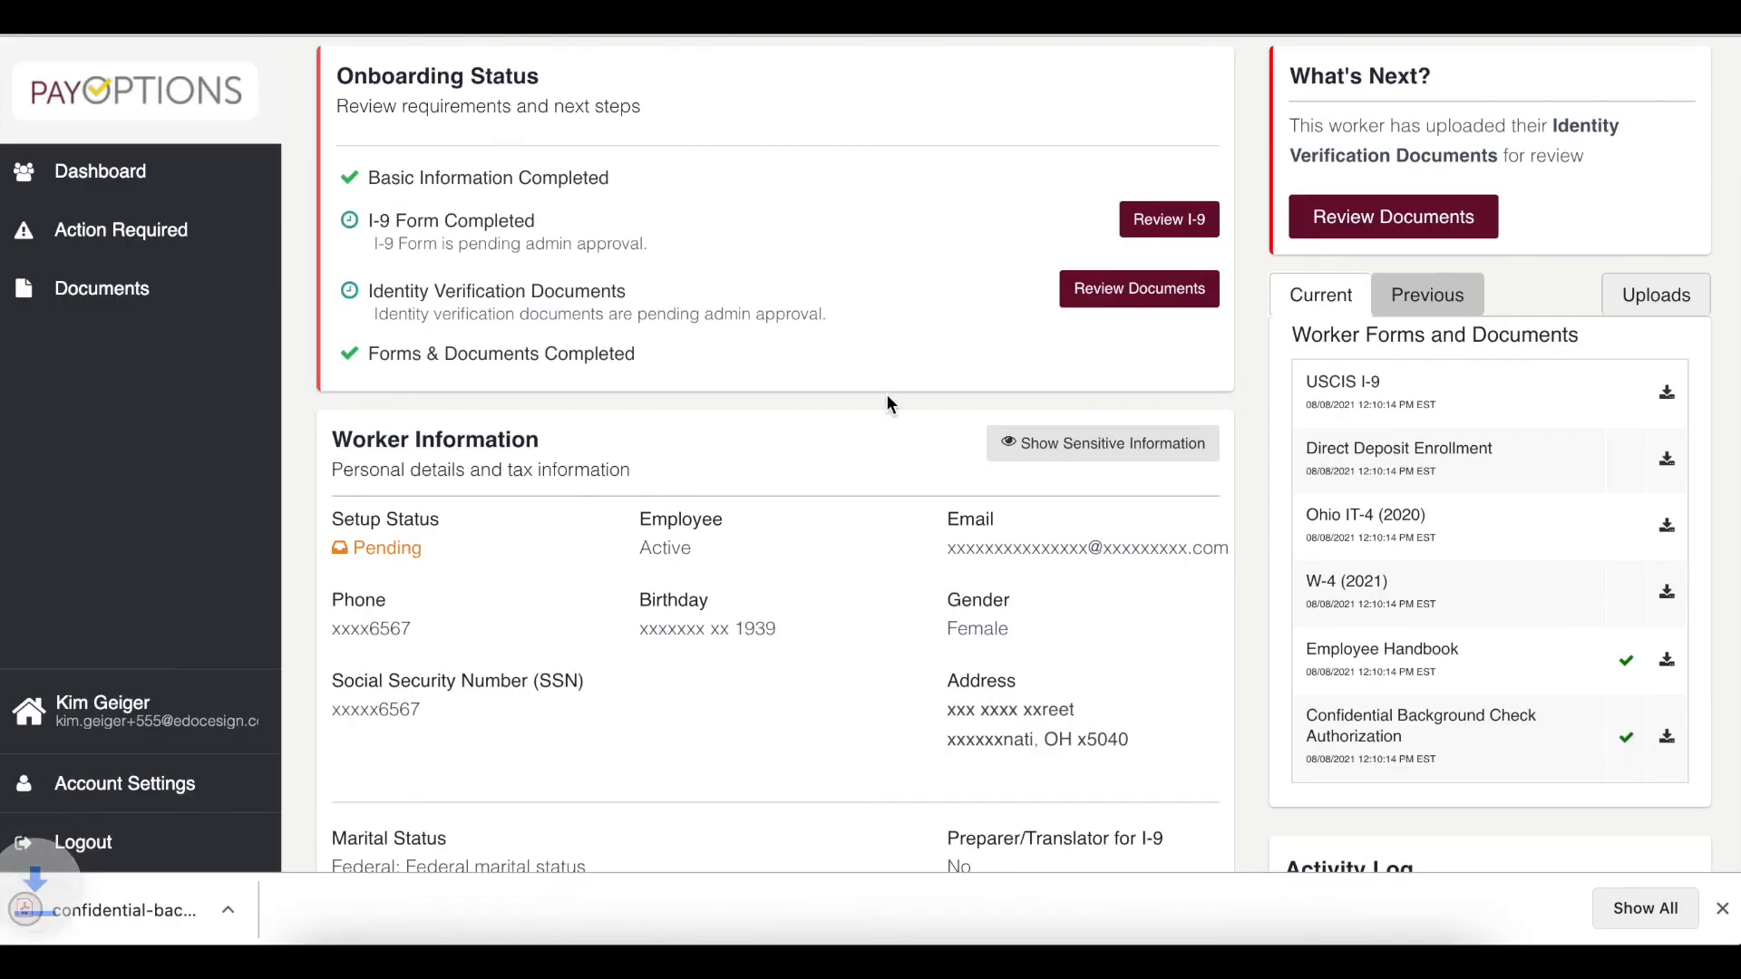
- Open the downloaded background check PDF and review its filled-in contents
left_click(266, 909)
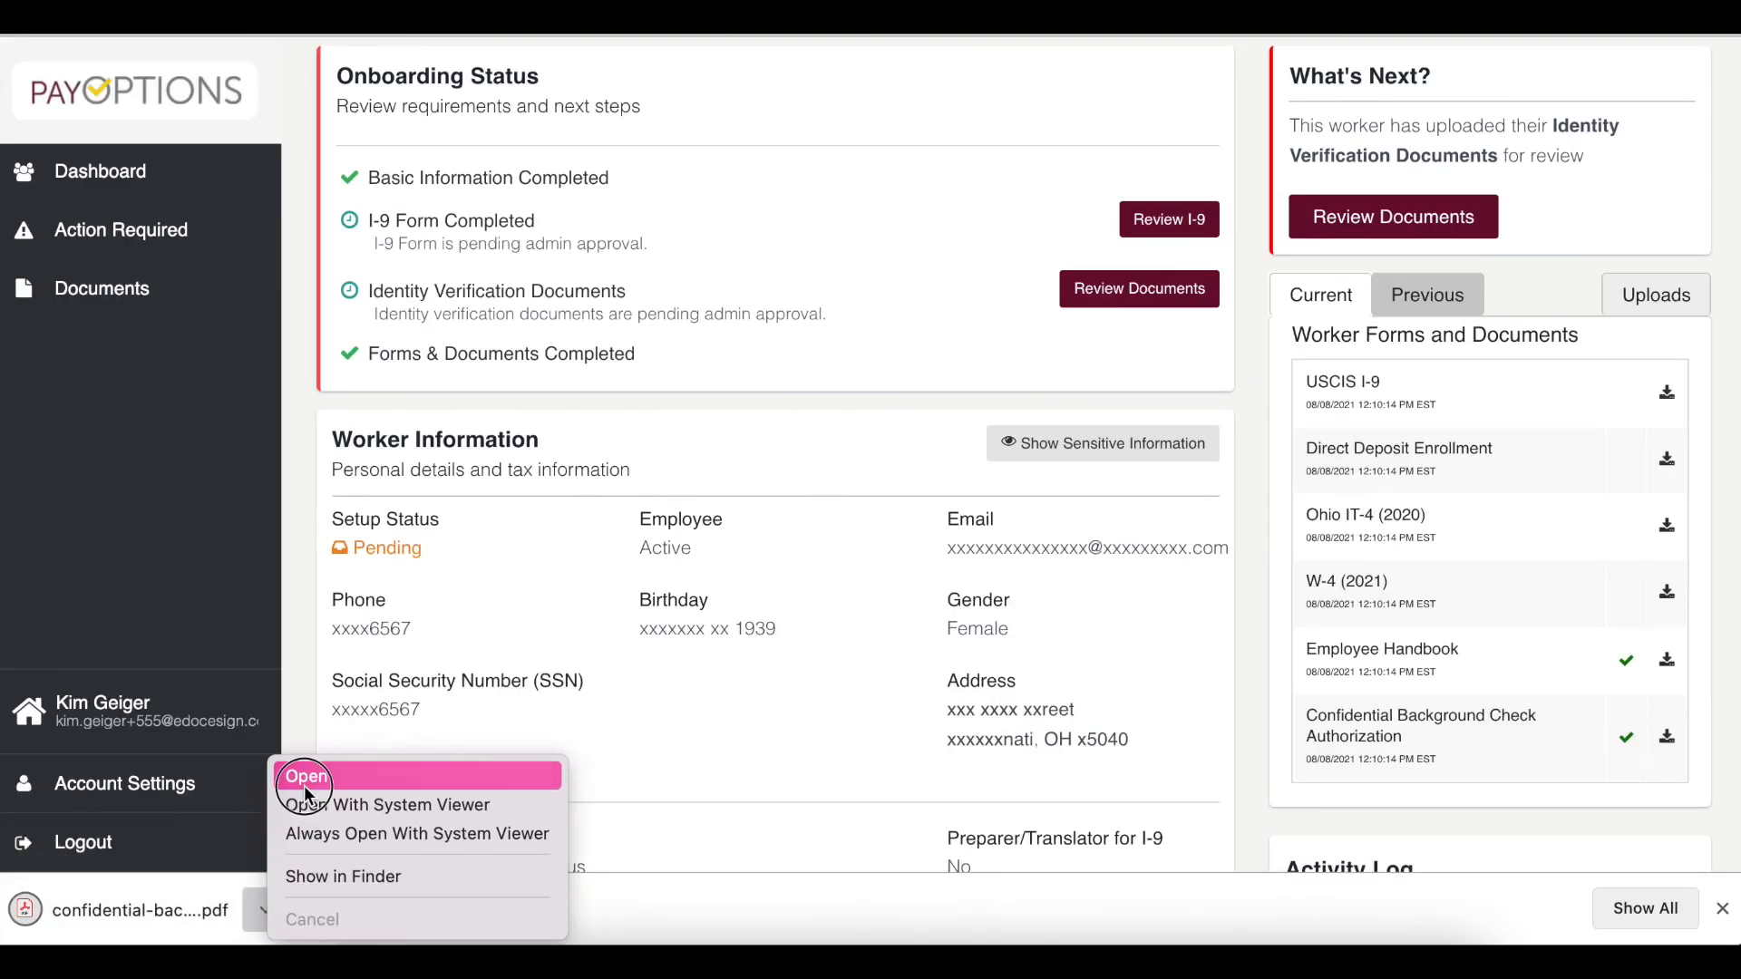
left_click(302, 785)
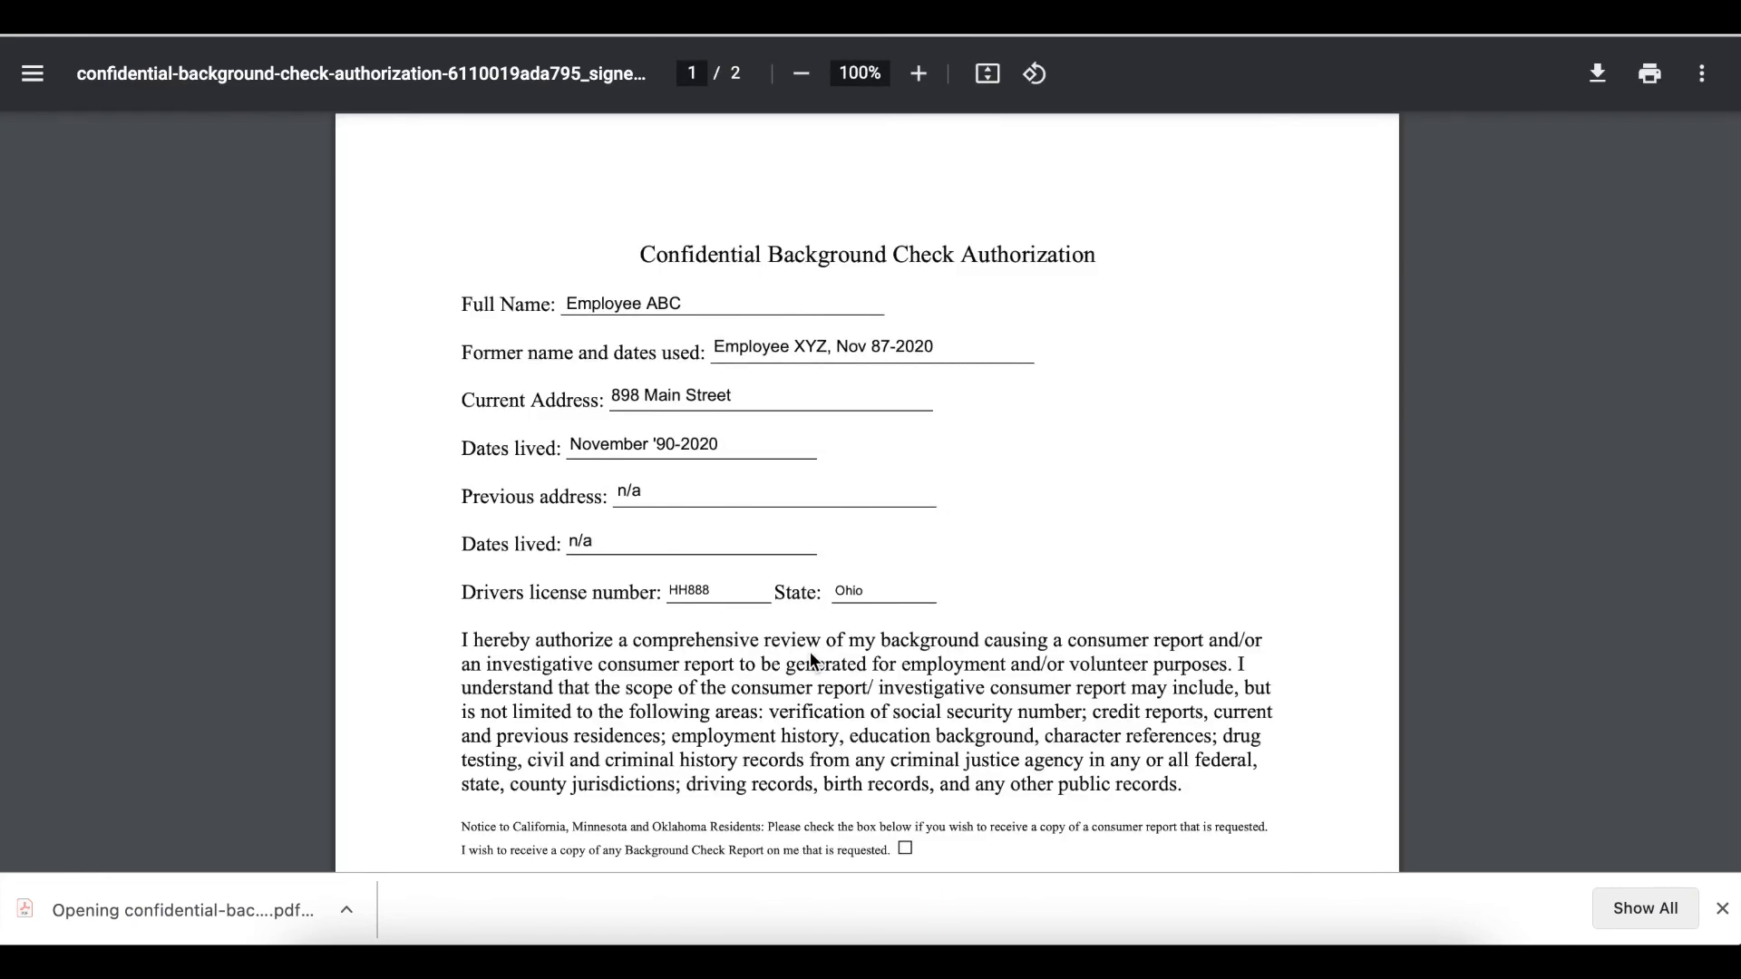
scroll(803, 462, "down", 5)
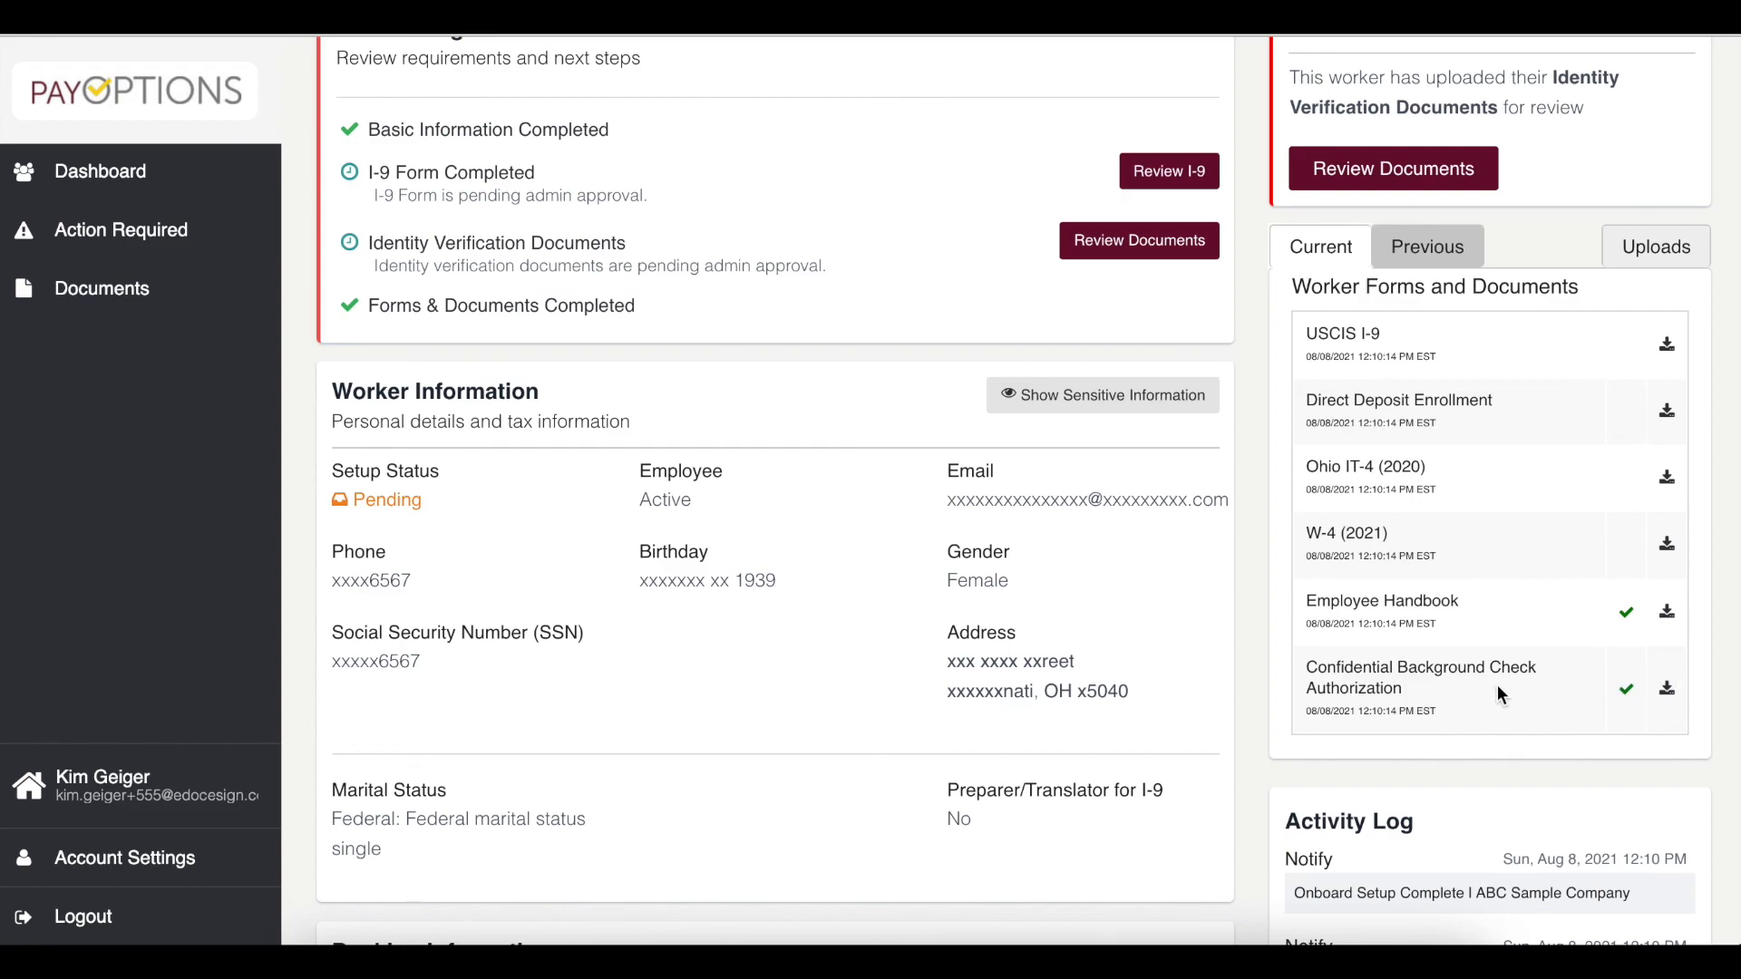
scroll(1498, 683, "up", 4)
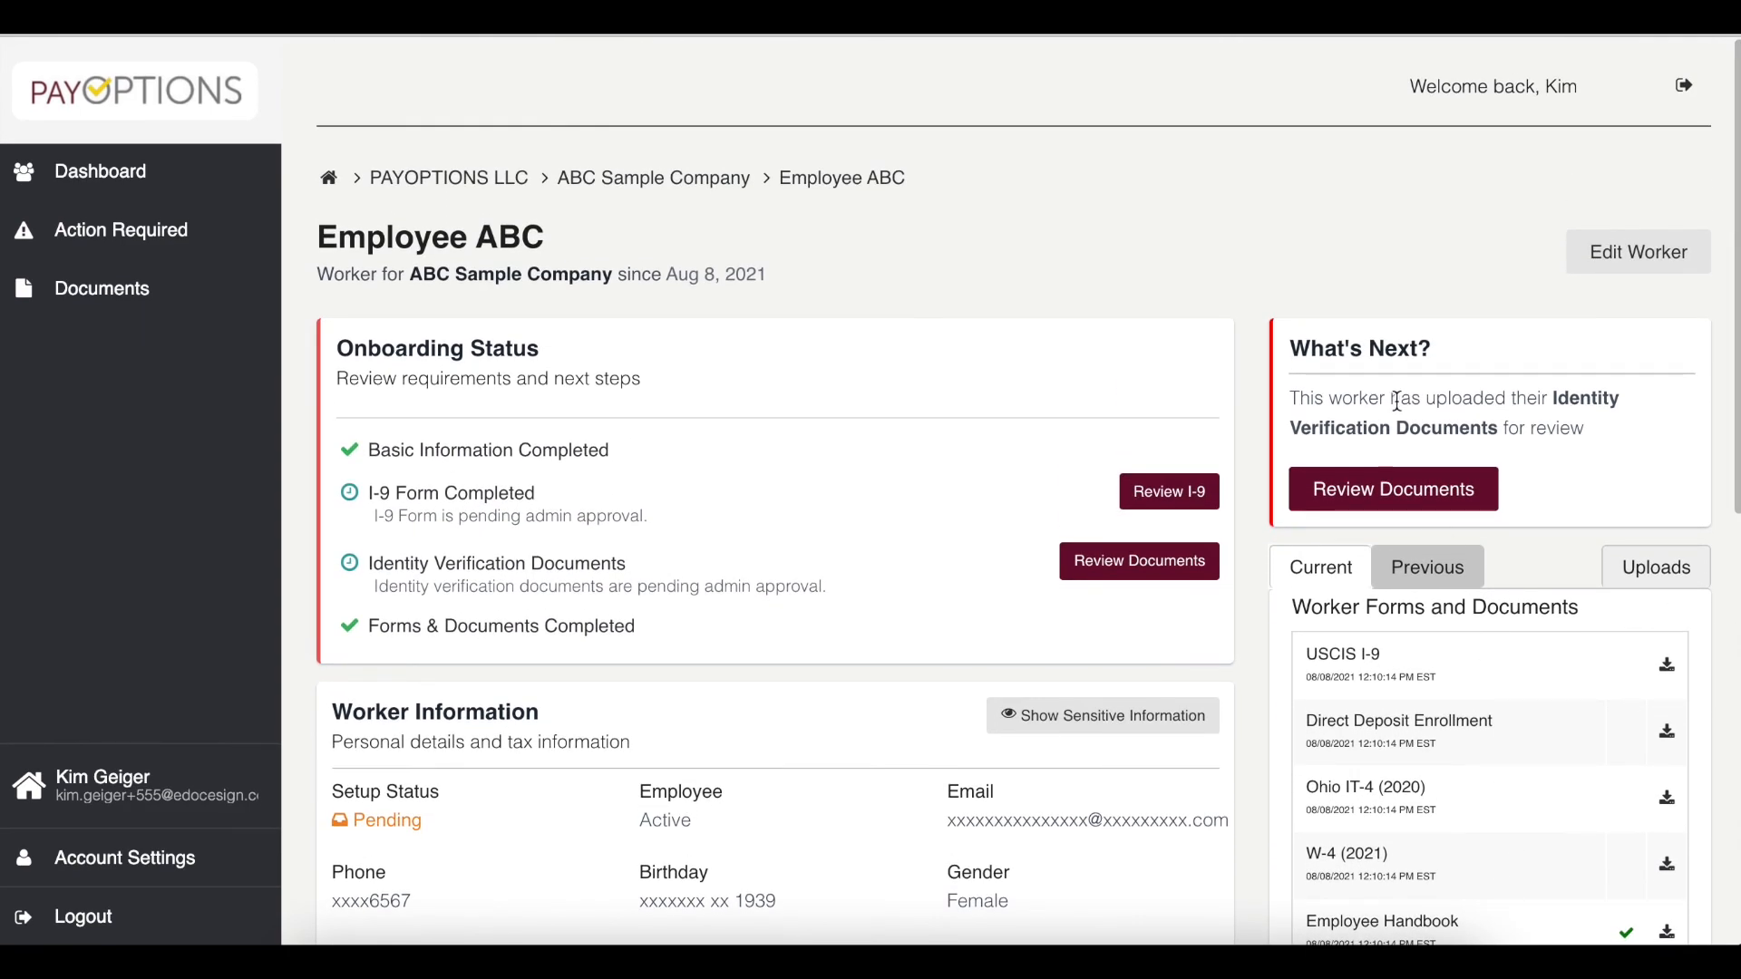